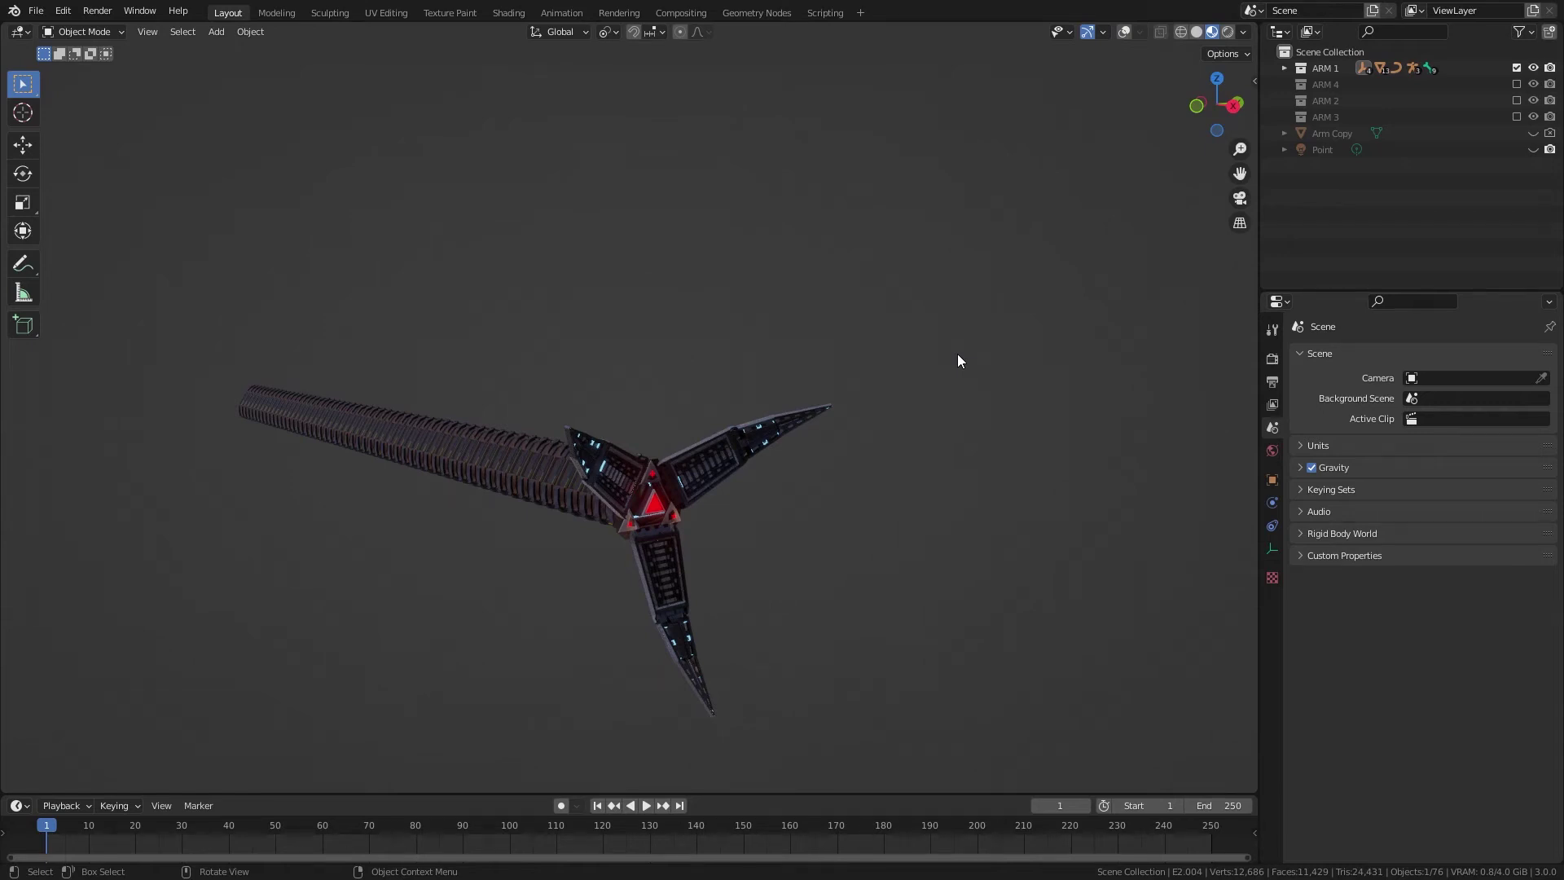
- Turn on viewport overlays and test-bend the arm by moving empty E3.004, then cancel
click(1123, 31)
shift+middle_drag(487, 429, 401, 507)
key(g)
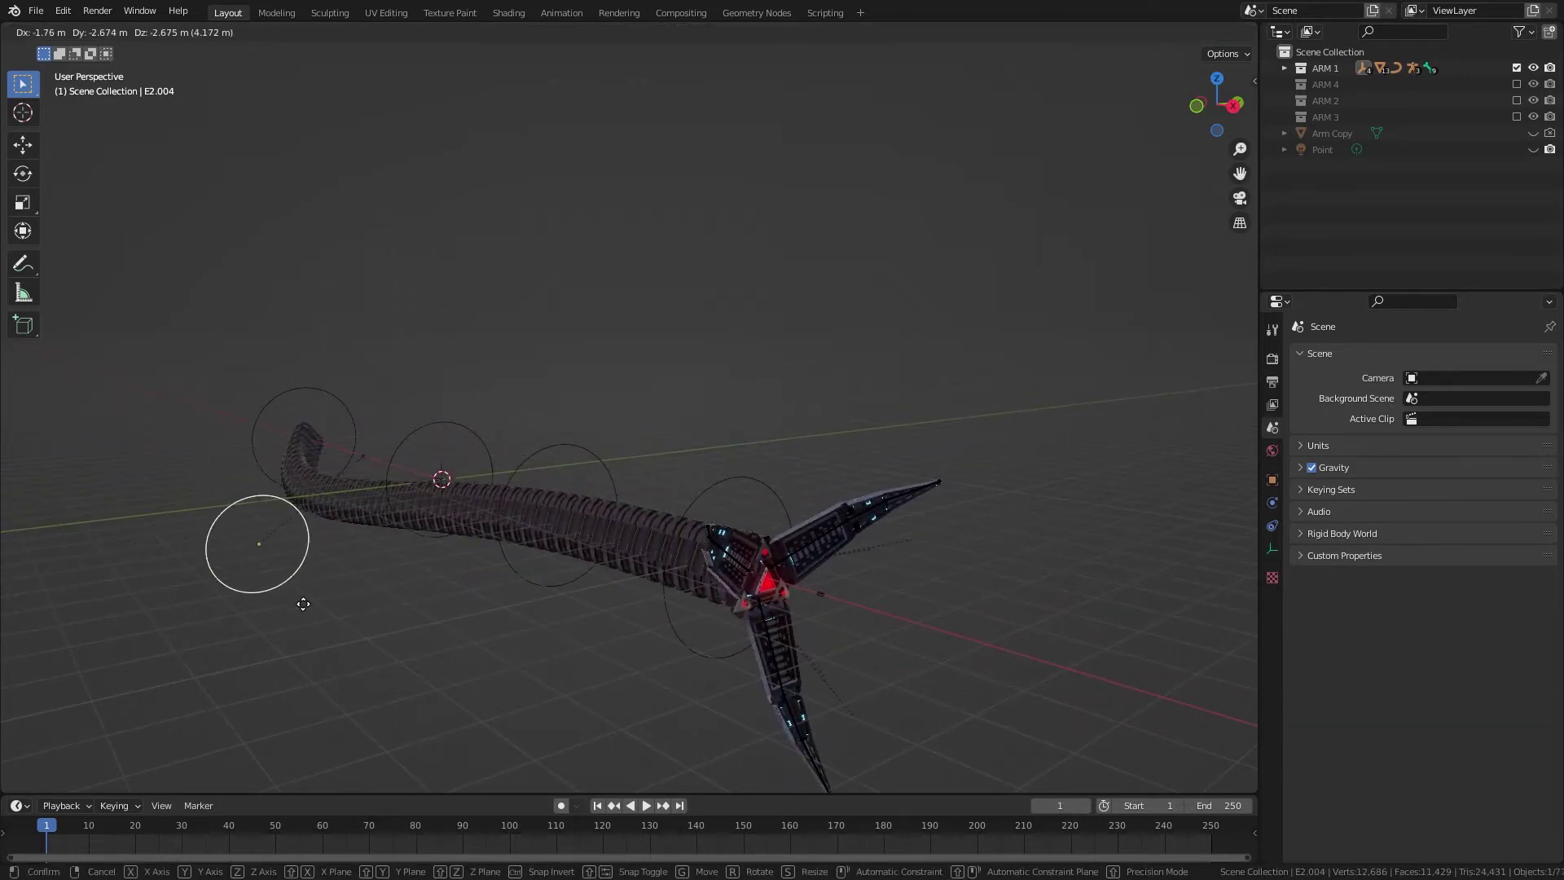
key(Escape)
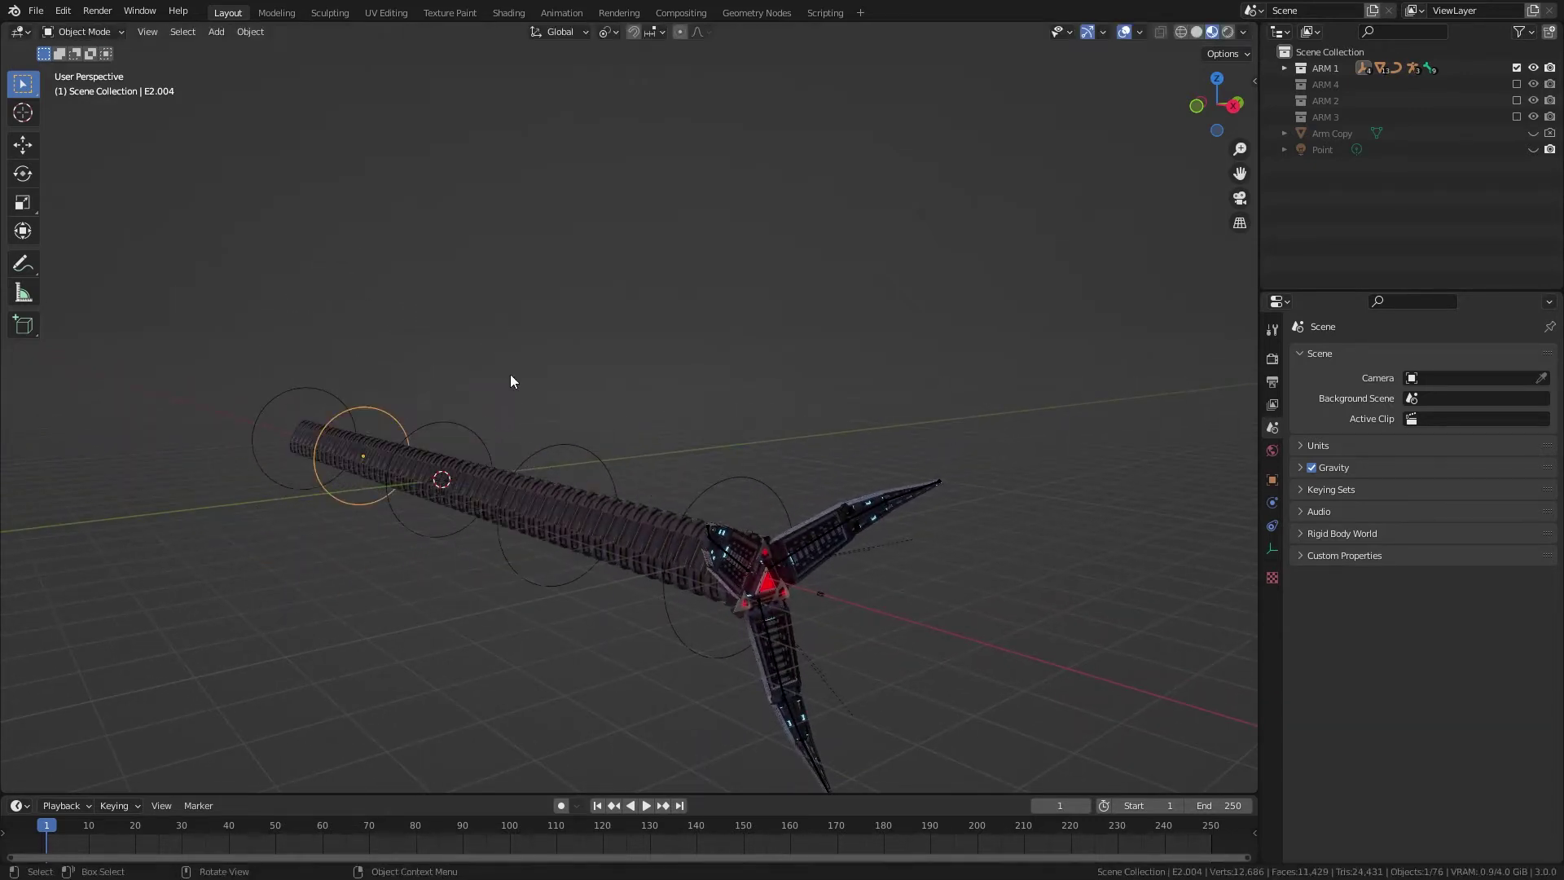
click(496, 450)
key(g)
right_click(644, 383)
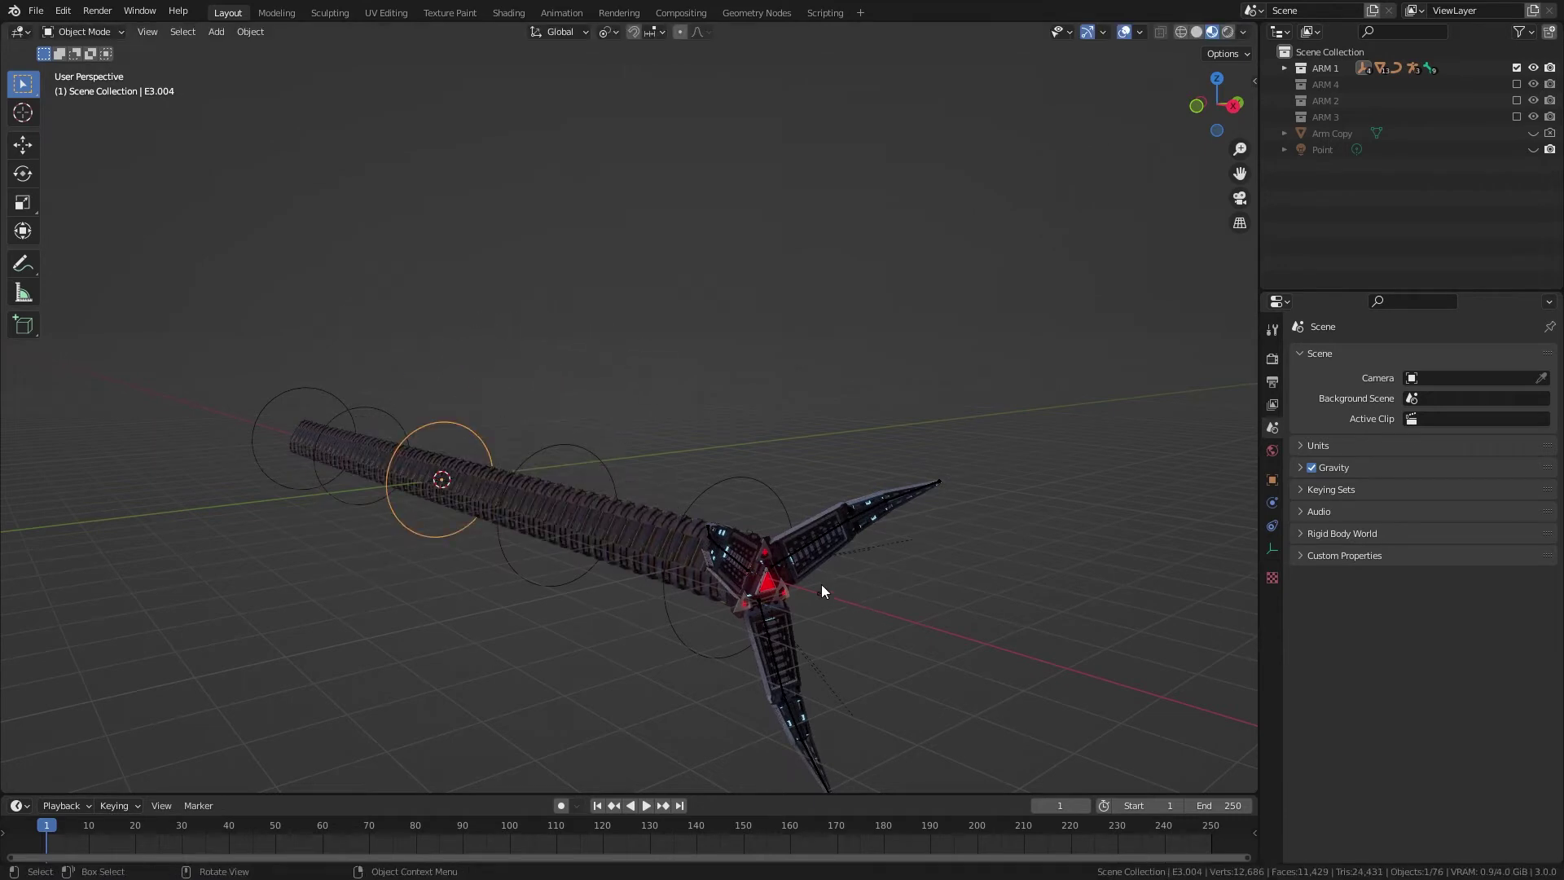
scroll(821, 589, up, 4)
- Move and X-rotate Hand Controller.002 to test the claw, cancelling the final move
click(818, 605)
key(g)
click(761, 594)
key(r)
key(x)
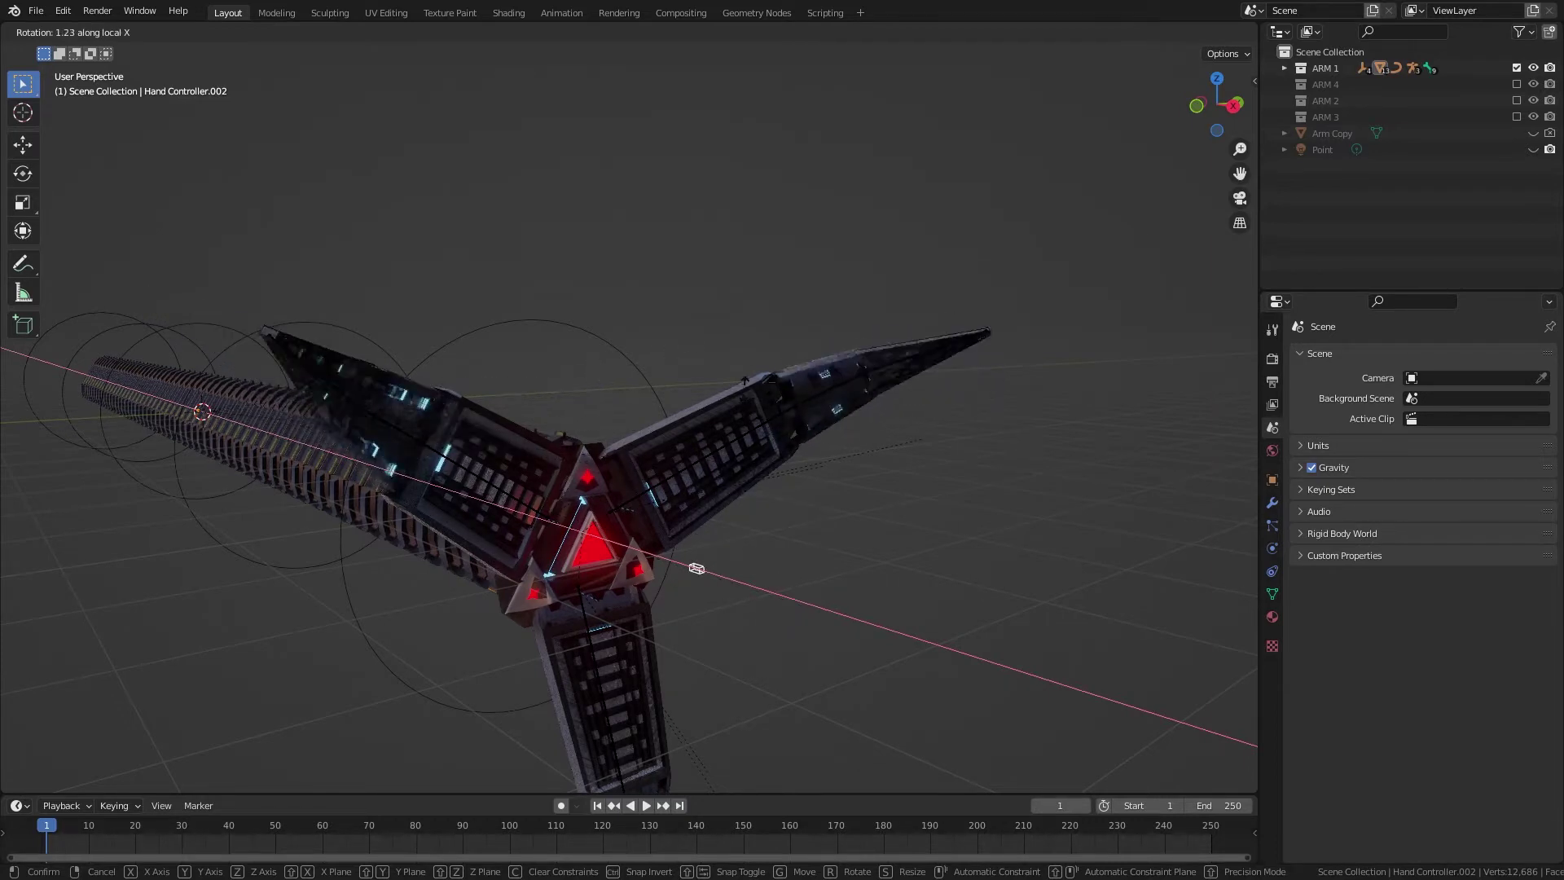
click(775, 423)
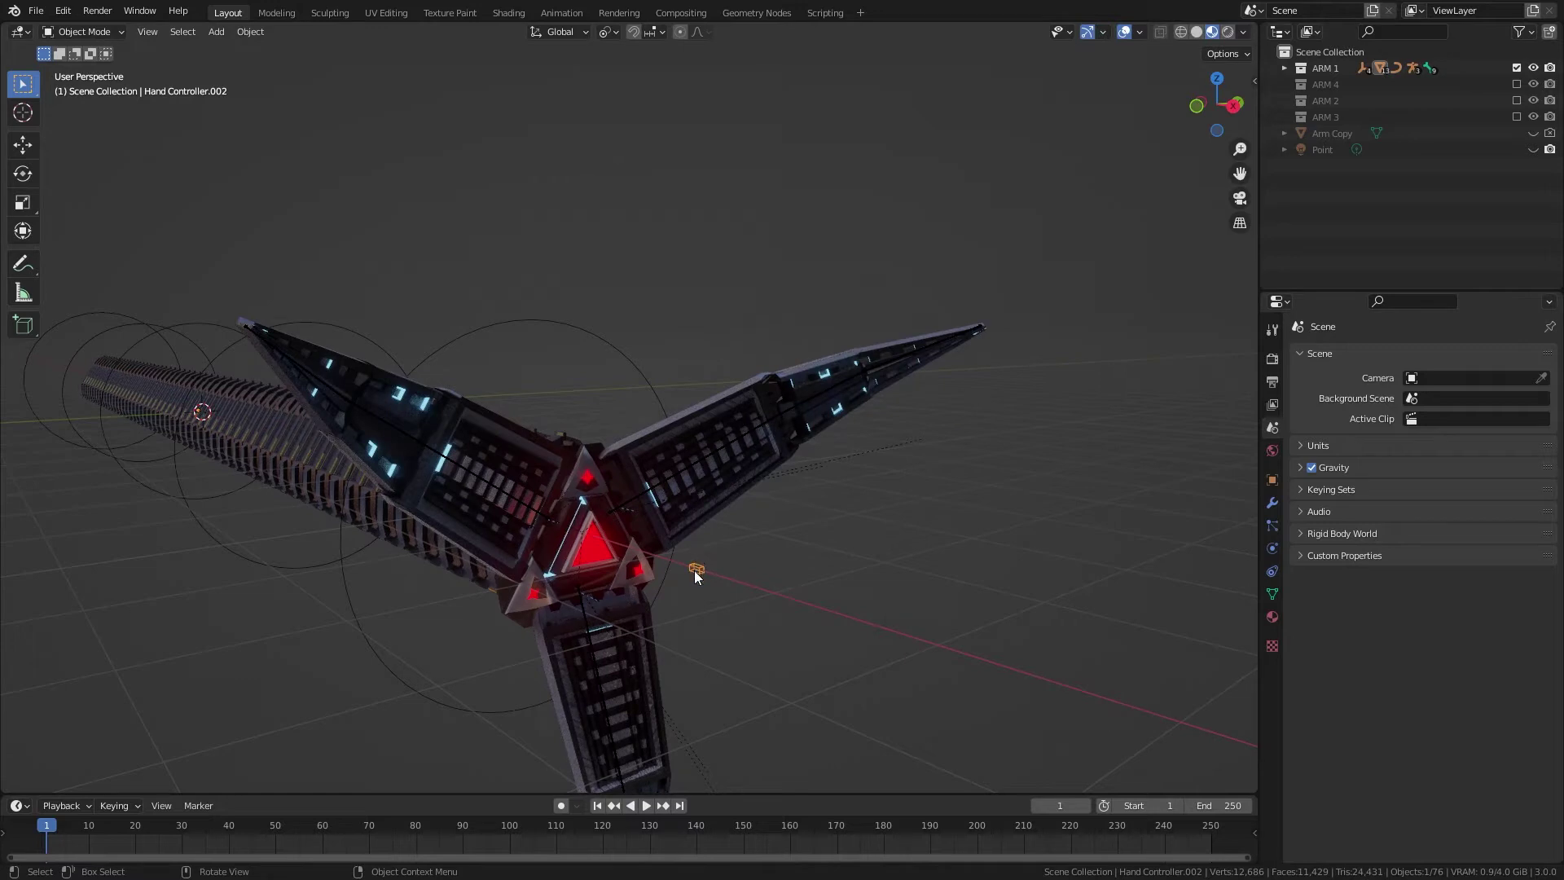
key(g)
key(x)
key(x)
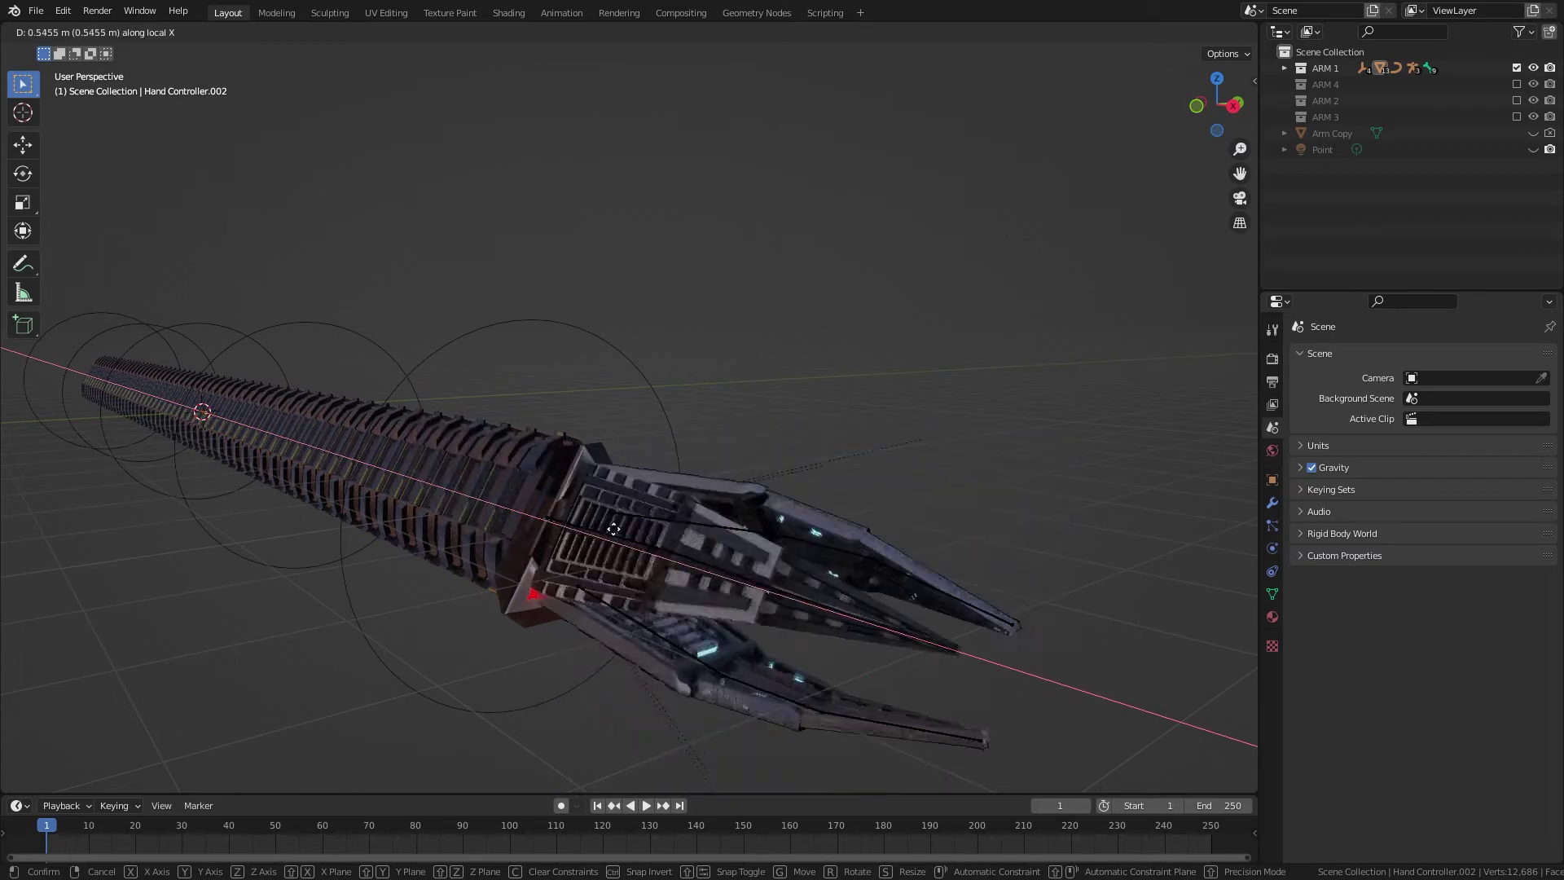
right_click(616, 527)
scroll(697, 573, down, 5)
mouse_move(698, 575)
shift+middle_down()
mouse_move(697, 542)
mouse_move(513, 515)
mouse_move(524, 540)
mouse_move(687, 613)
mouse_move(576, 541)
mouse_move(594, 548)
mouse_move(765, 429)
mouse_move(614, 660)
mouse_move(609, 616)
mouse_move(566, 636)
shift+middle_up()
- Exclude the ARM 1 collection and add a NurbsPath curve at the origin
click(1517, 69)
key(shift+a)
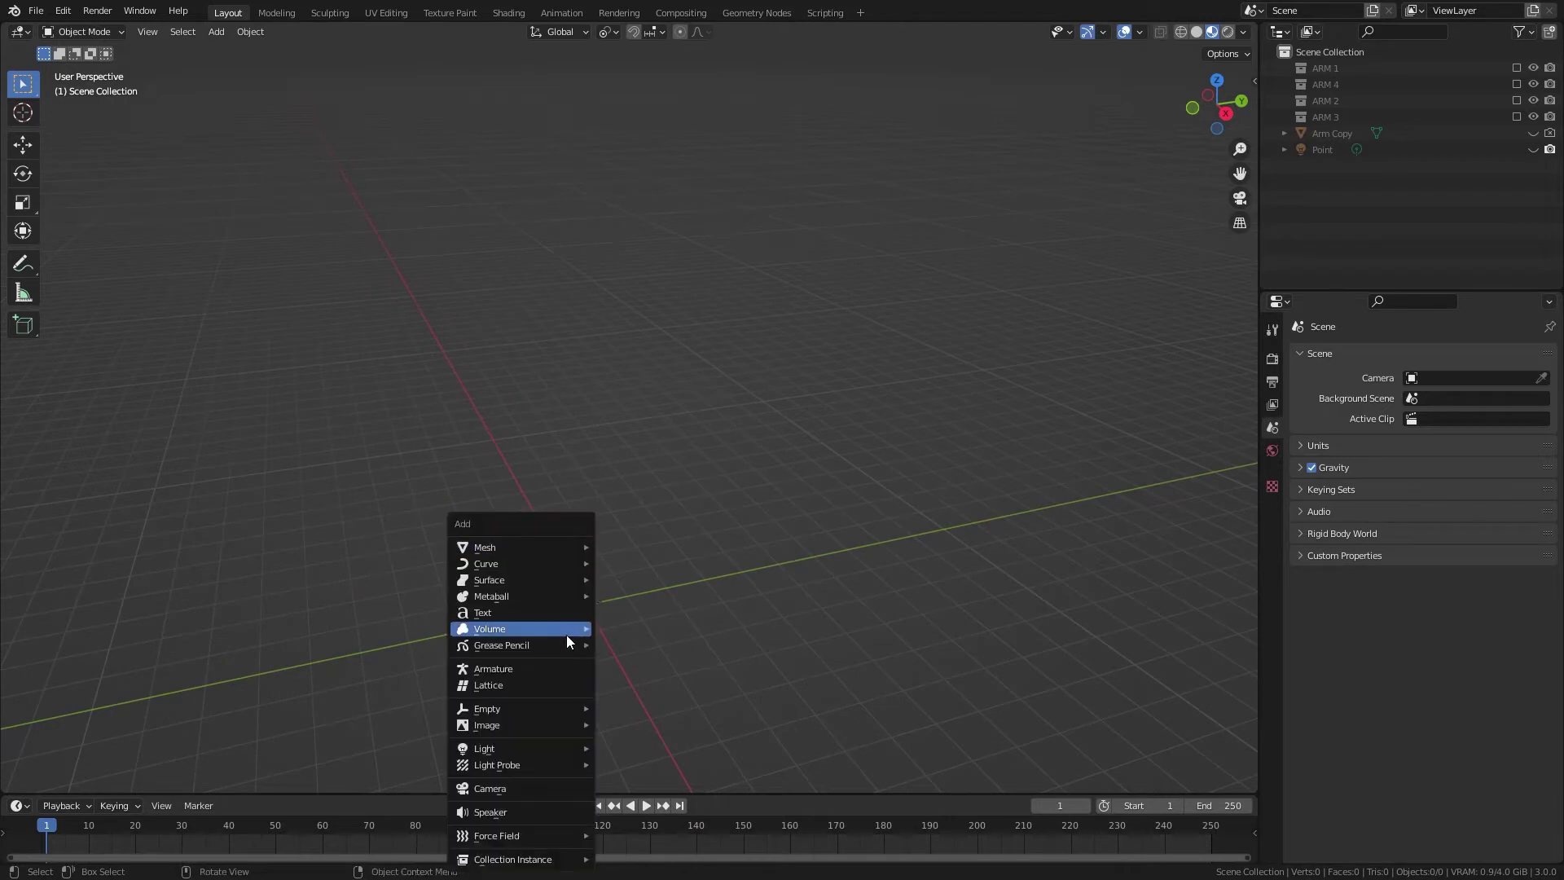
mouse_move(554, 561)
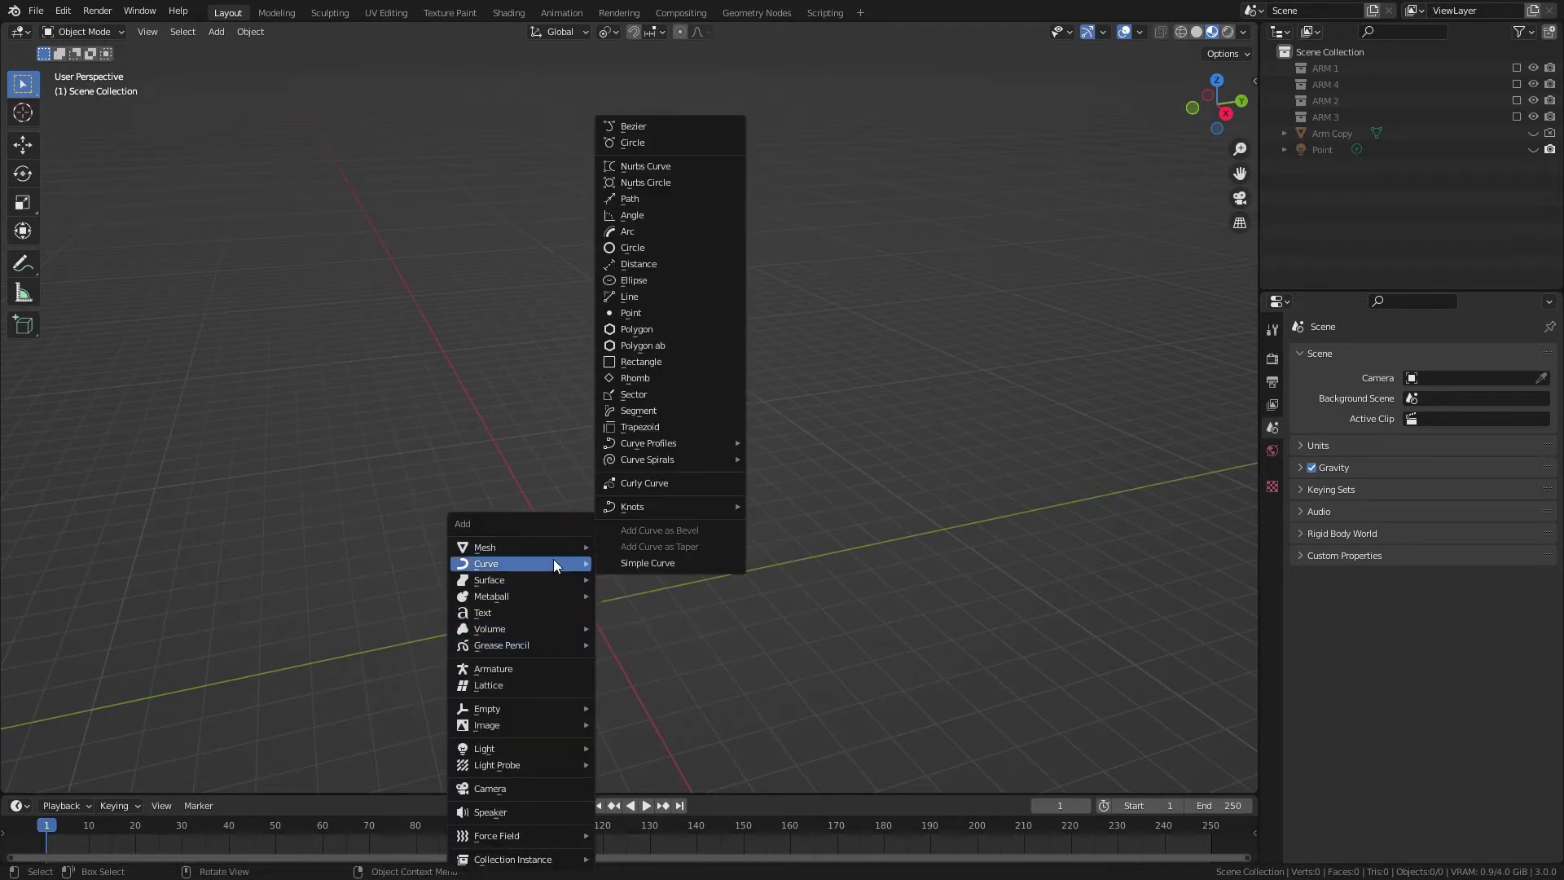
click(634, 199)
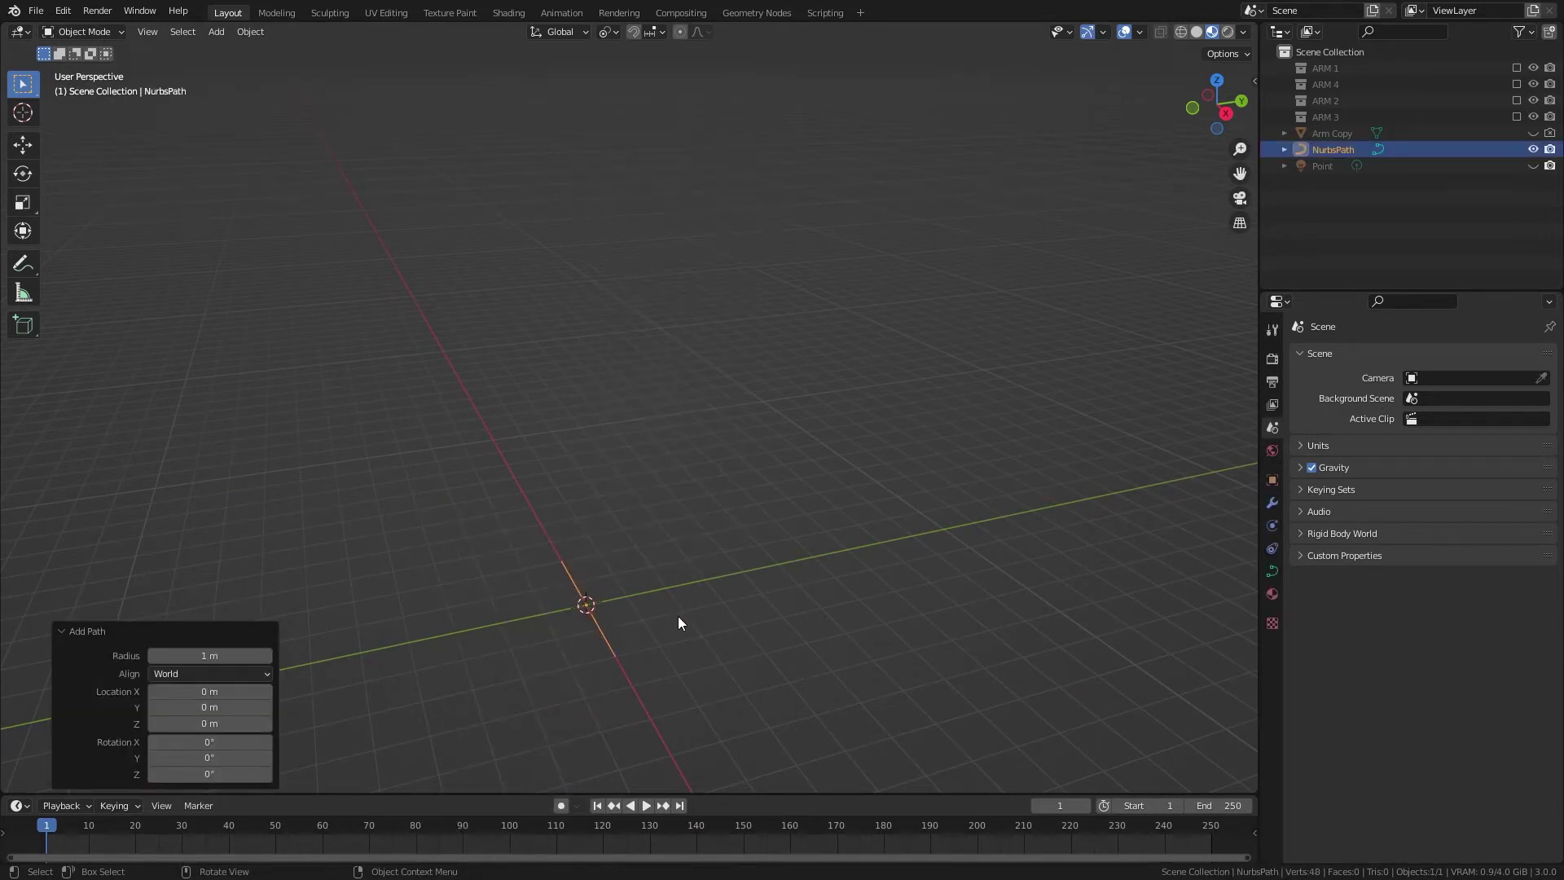
middle_drag(678, 617, 783, 561)
- Stretch the path's points about 3.6 times along X in Edit Mode
key(Tab)
key(s)
key(x)
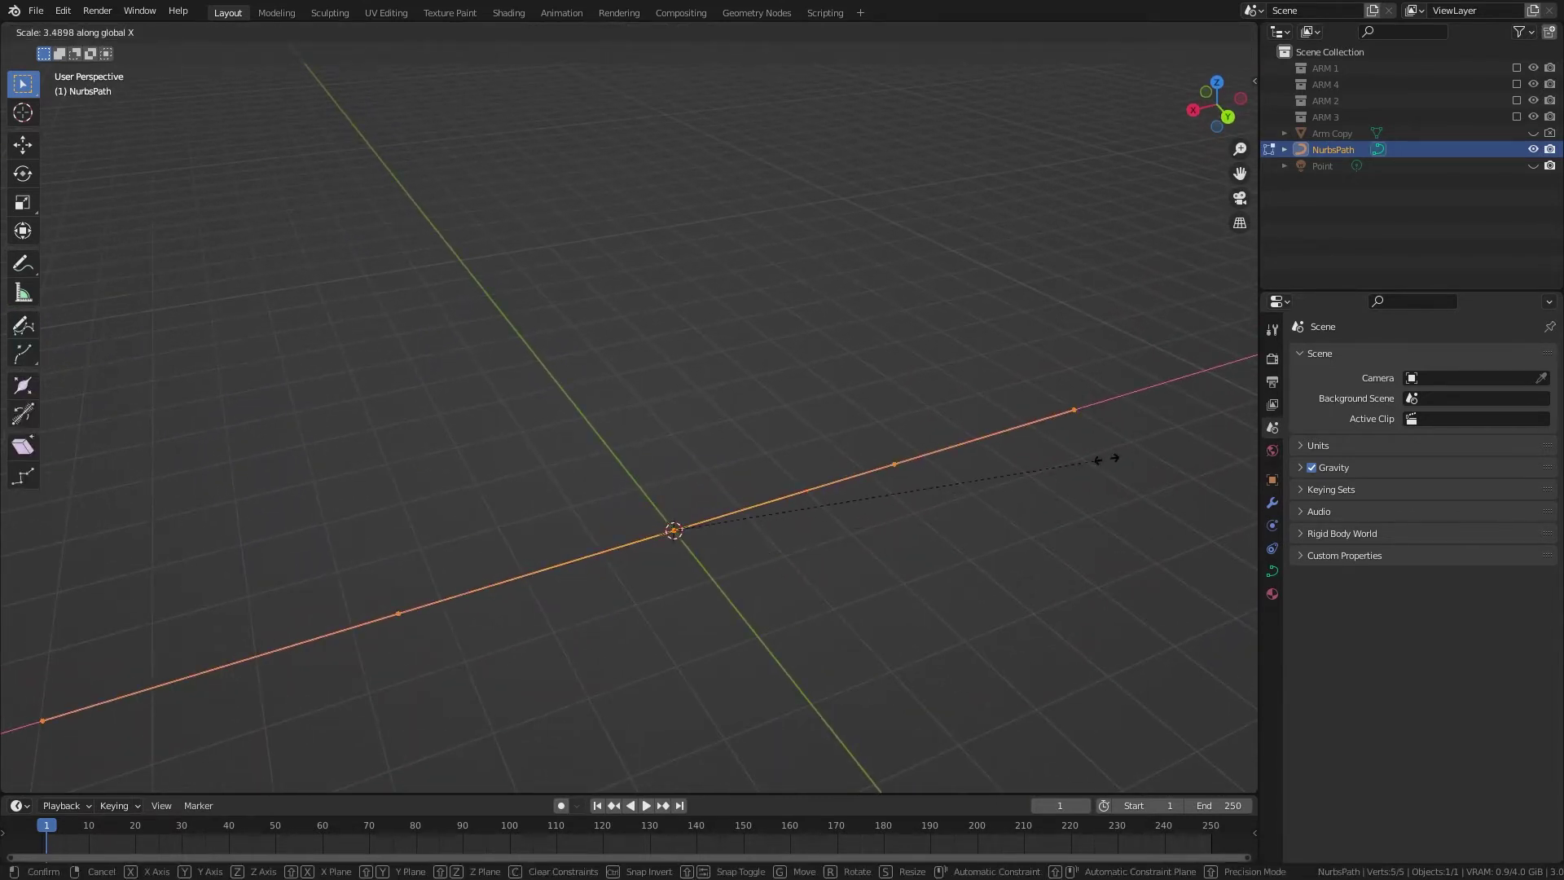
click(1124, 453)
scroll(714, 540, down, 5)
key(Tab)
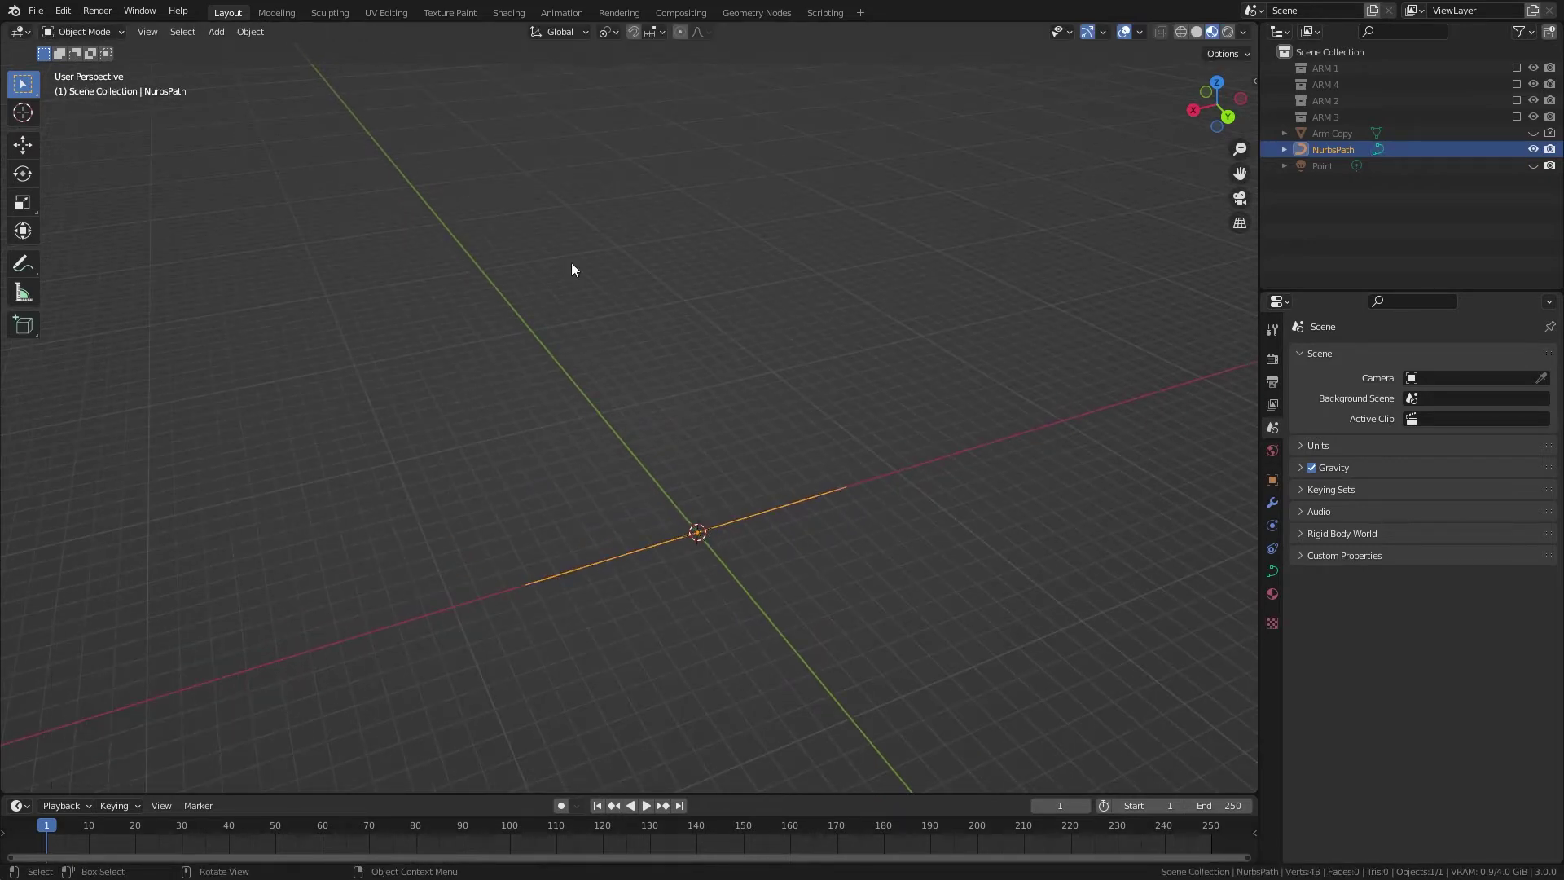
- Create a new geometry node tree on the path named 'Armtut'
click(744, 13)
middle_drag(563, 364, 649, 454)
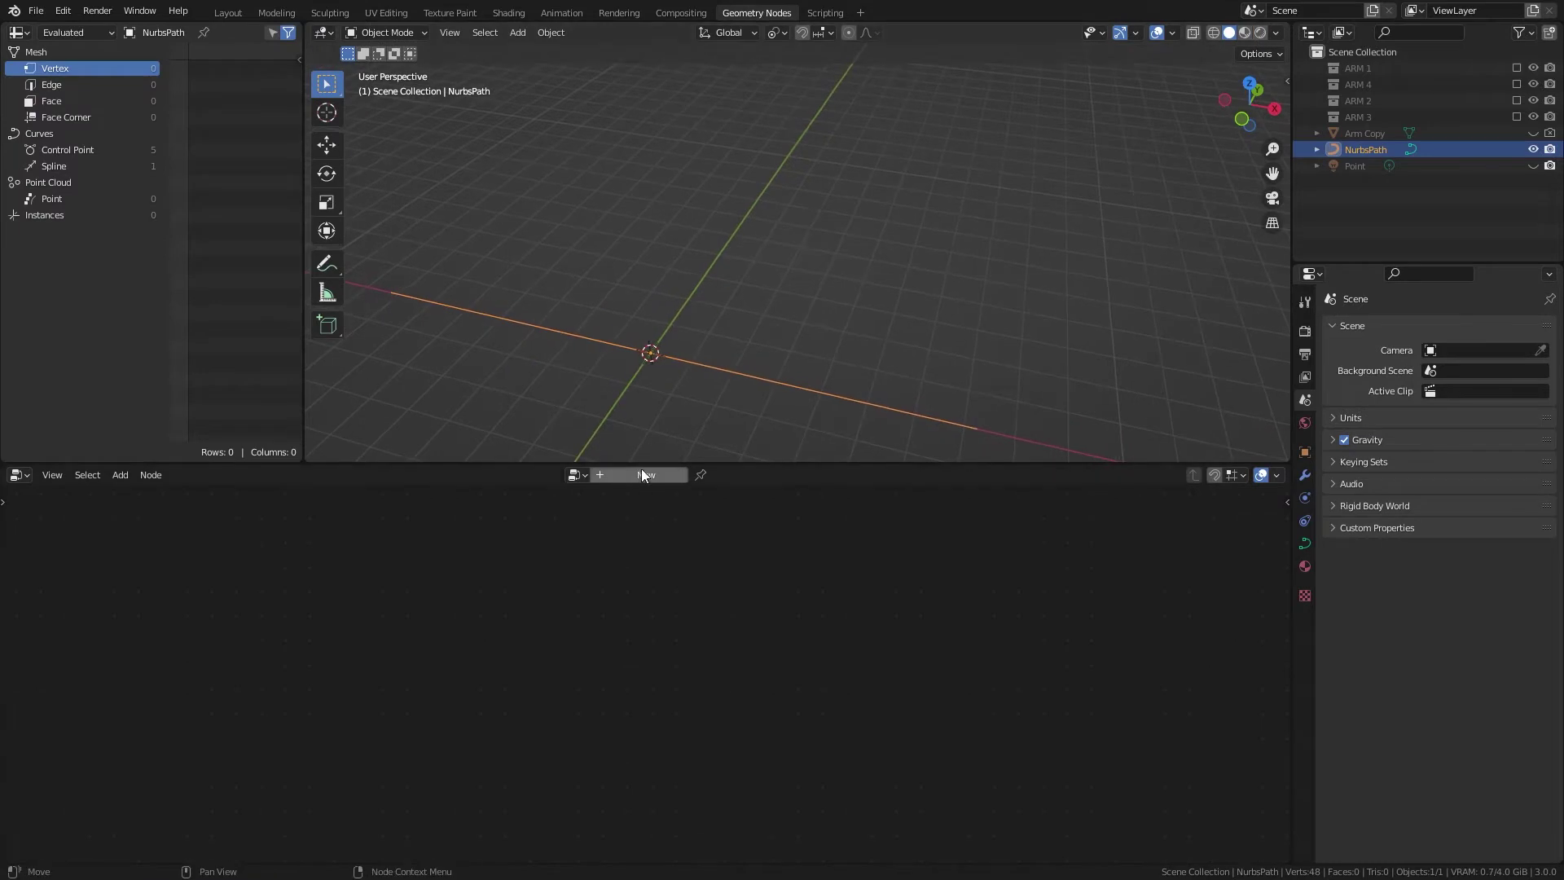
click(643, 475)
double_click(644, 473)
text(Ar)
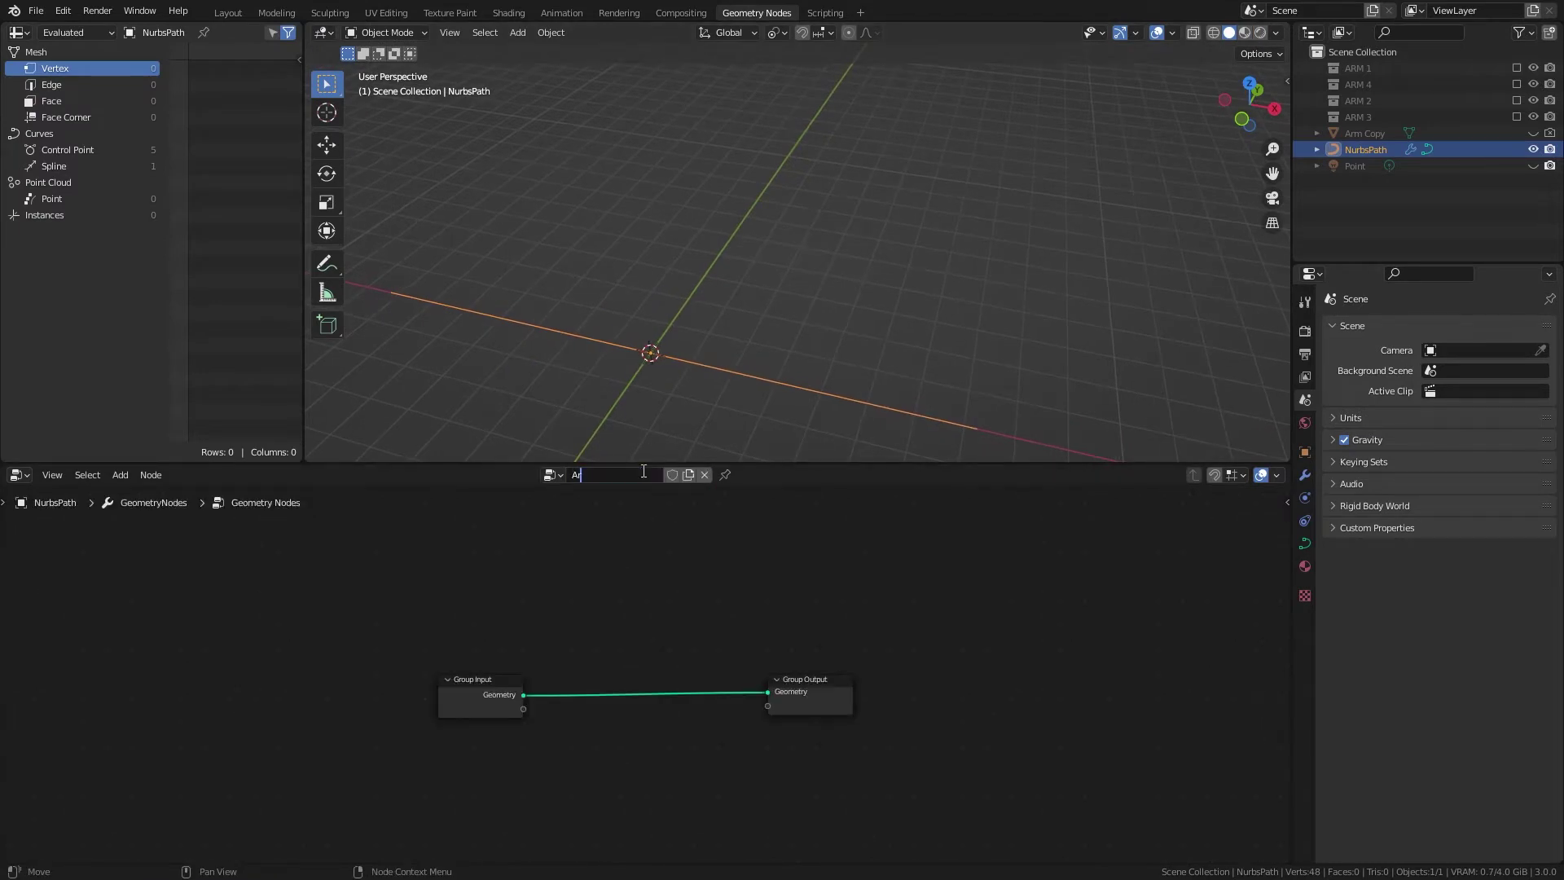
text(mtut)
key(Return)
drag(735, 691, 918, 684)
middle_drag(541, 659, 459, 654)
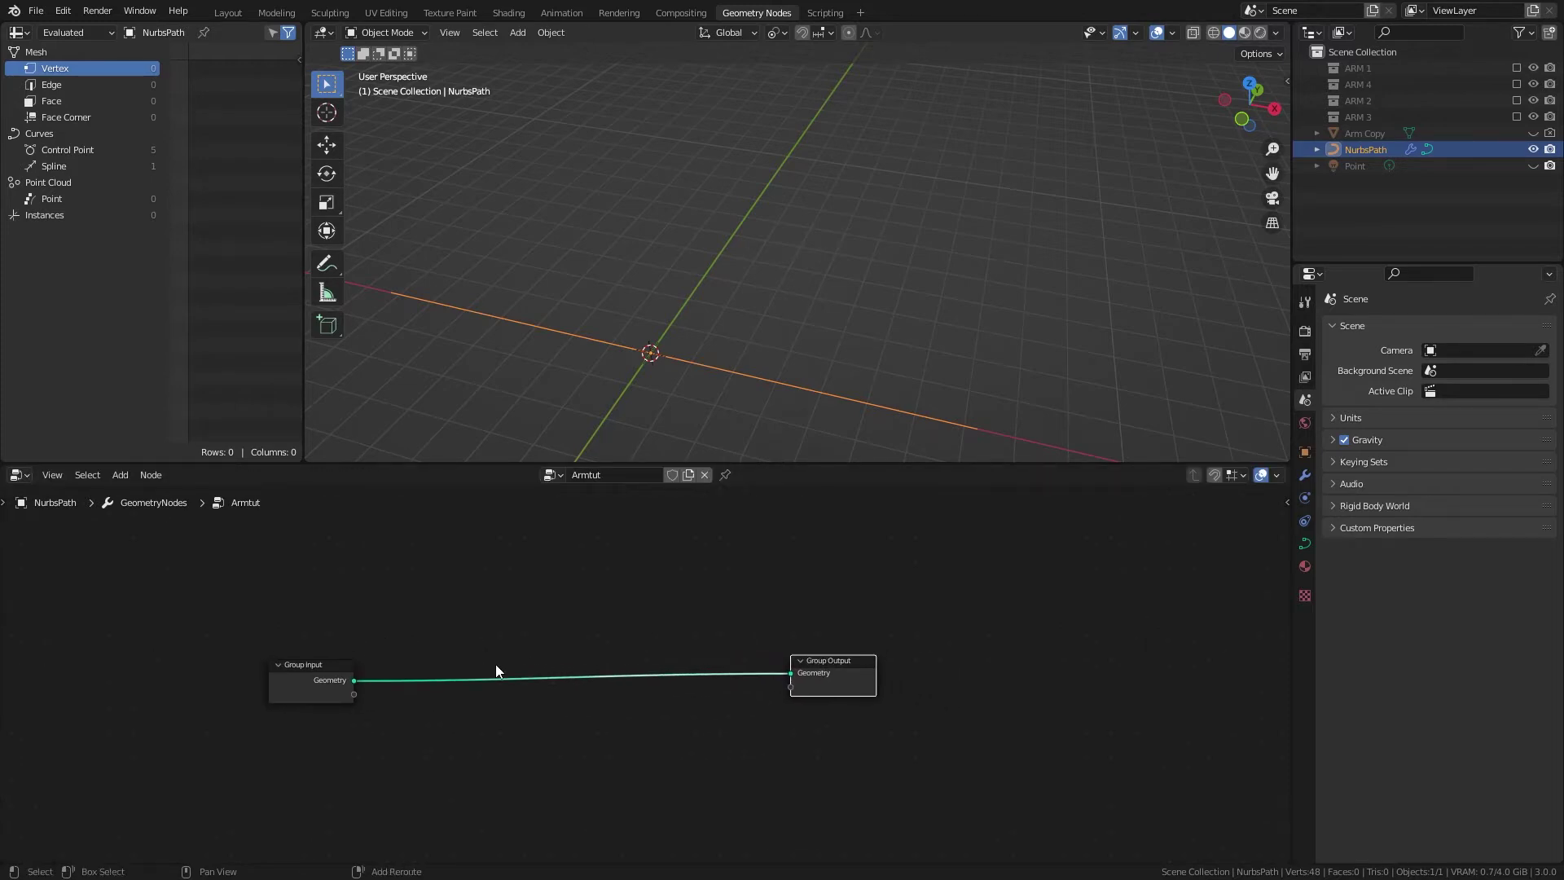
- Insert a Curve to Points node between Group Input and Output, set to Length mode
key(shift+a)
click(444, 539)
text(curve to)
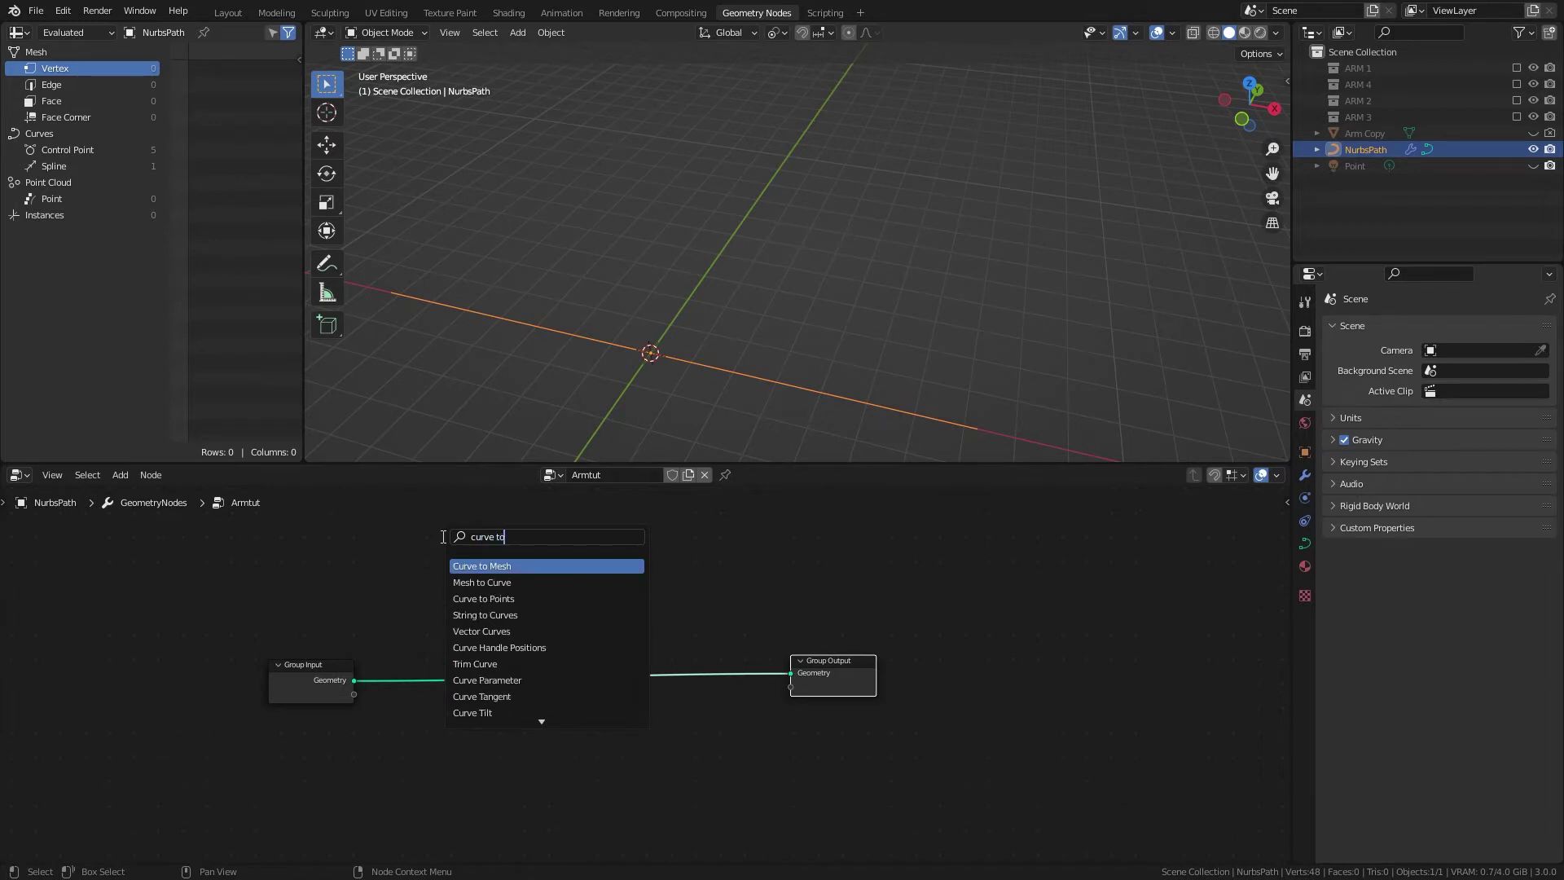
click(484, 598)
click(448, 670)
click(447, 738)
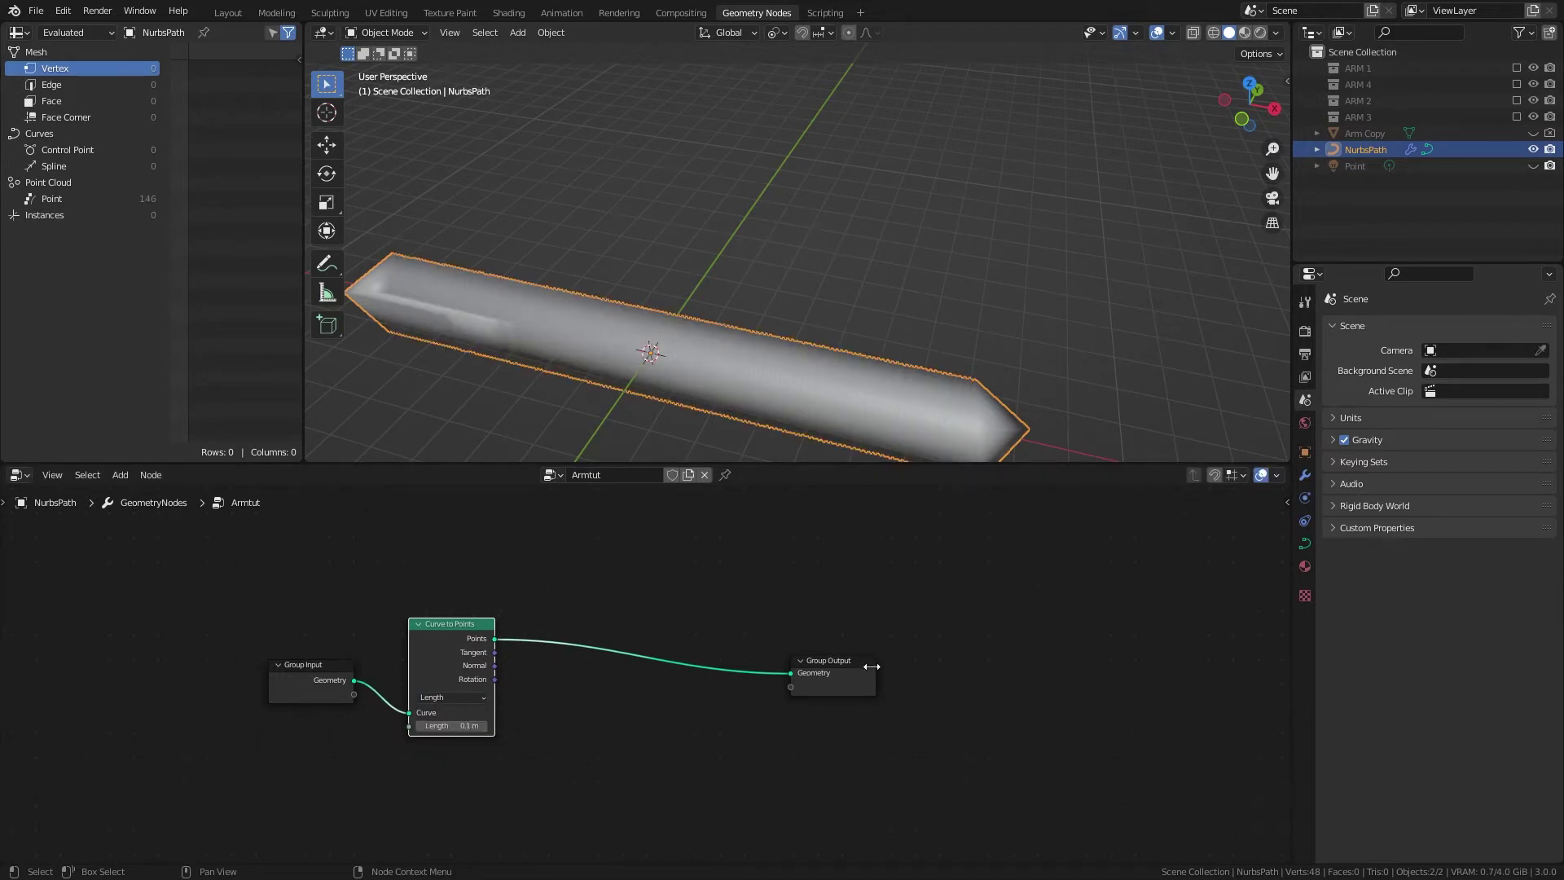
drag(844, 669, 889, 664)
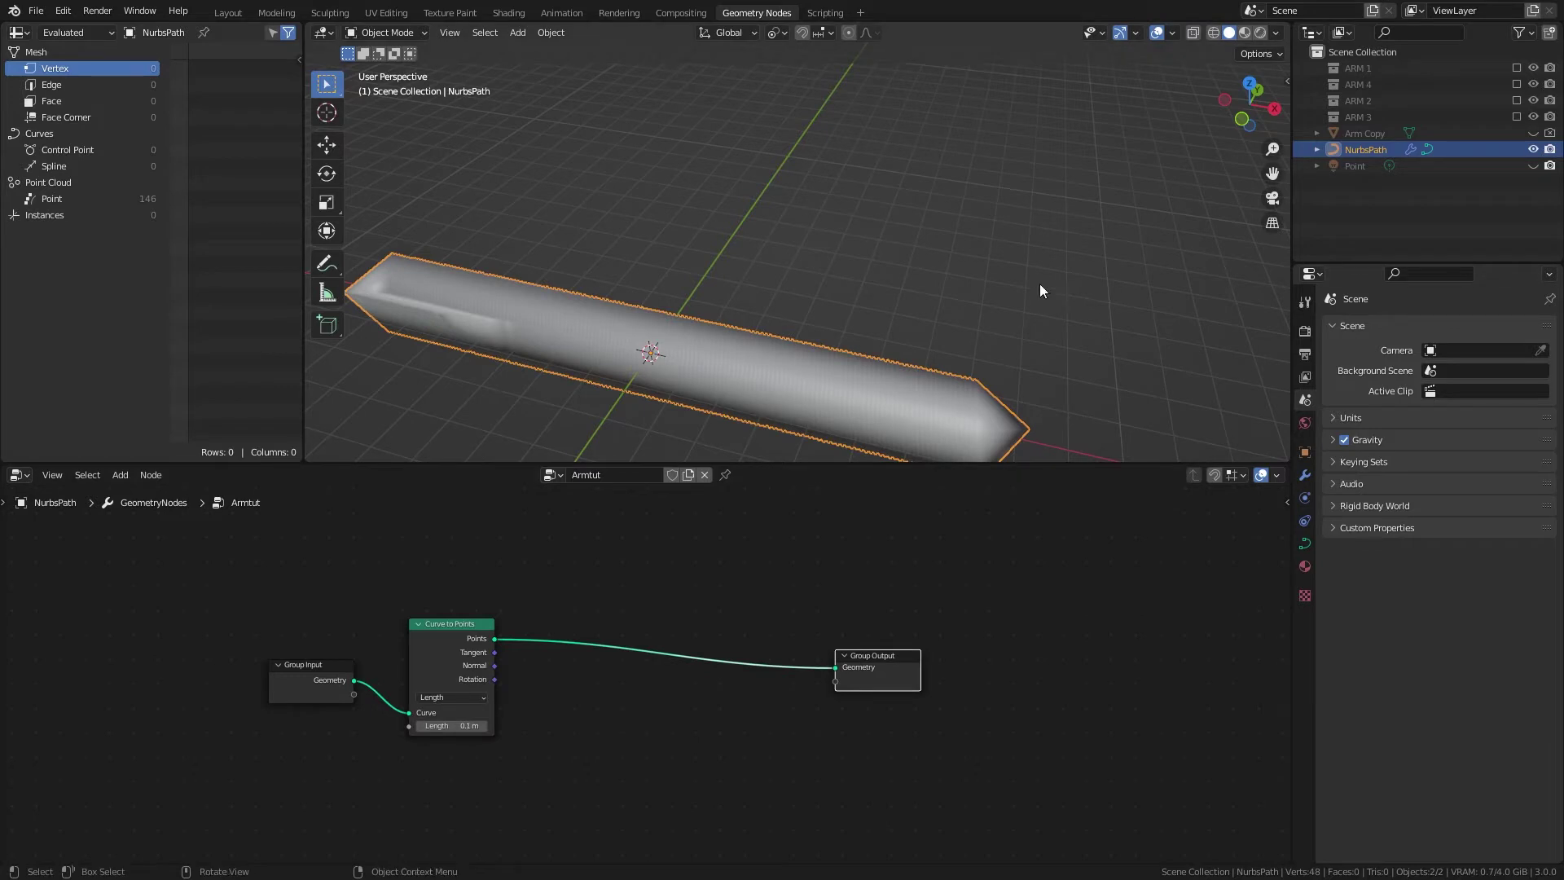
- Add a new cube, Cube.001, at the origin from the Layout workspace
click(227, 12)
key(shift+a)
mouse_move(725, 528)
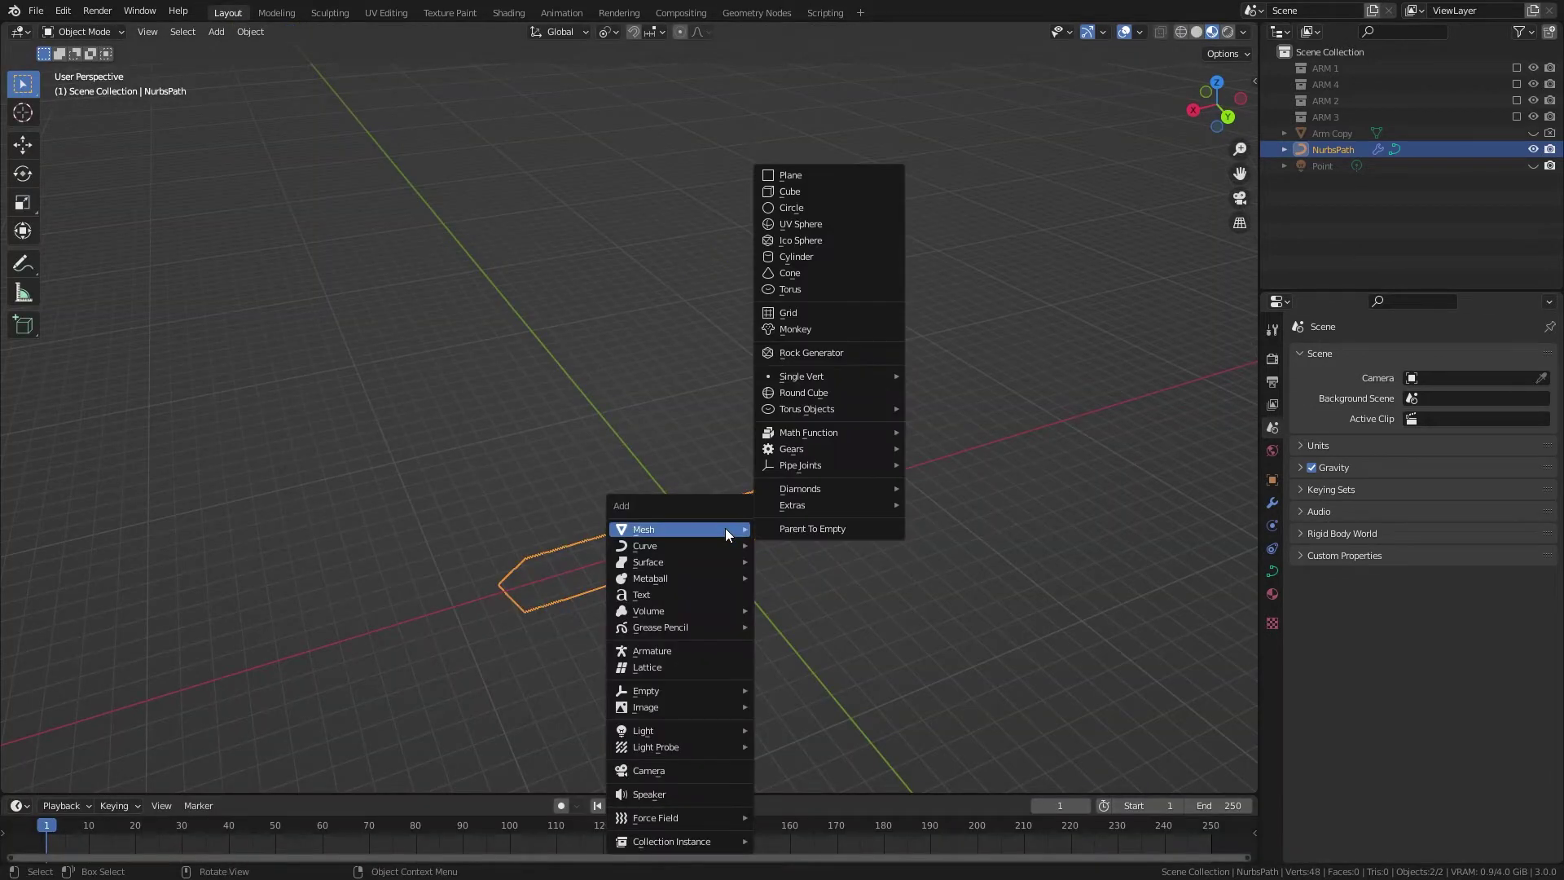
click(815, 199)
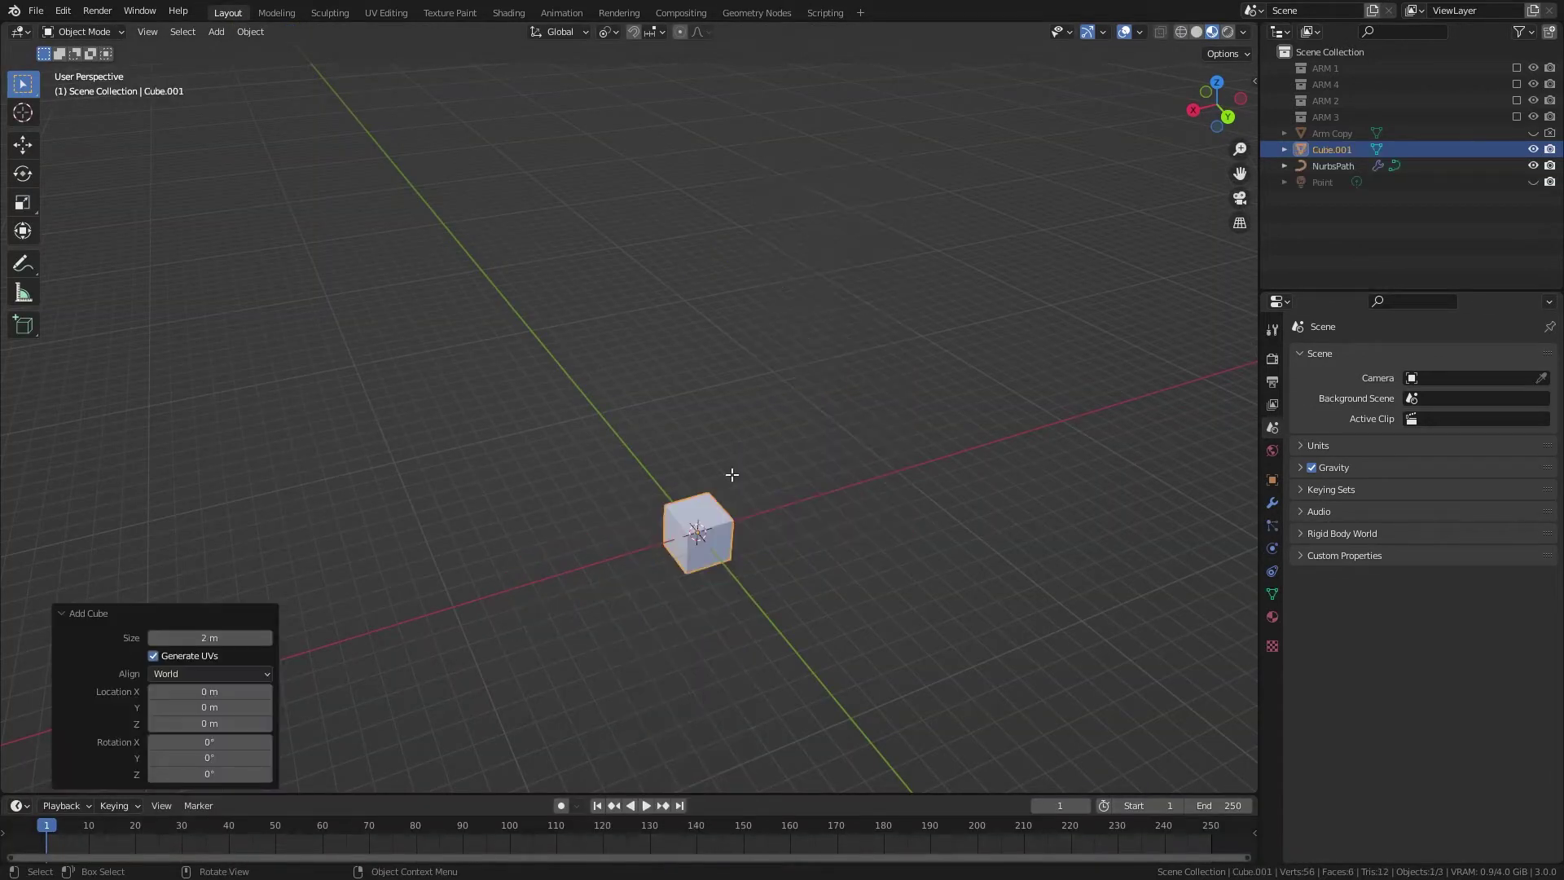
- Flatten Cube.001 to about 0.416 along Z and reselect the NurbsPath in Geometry Nodes
key(Tab)
key(s)
key(z)
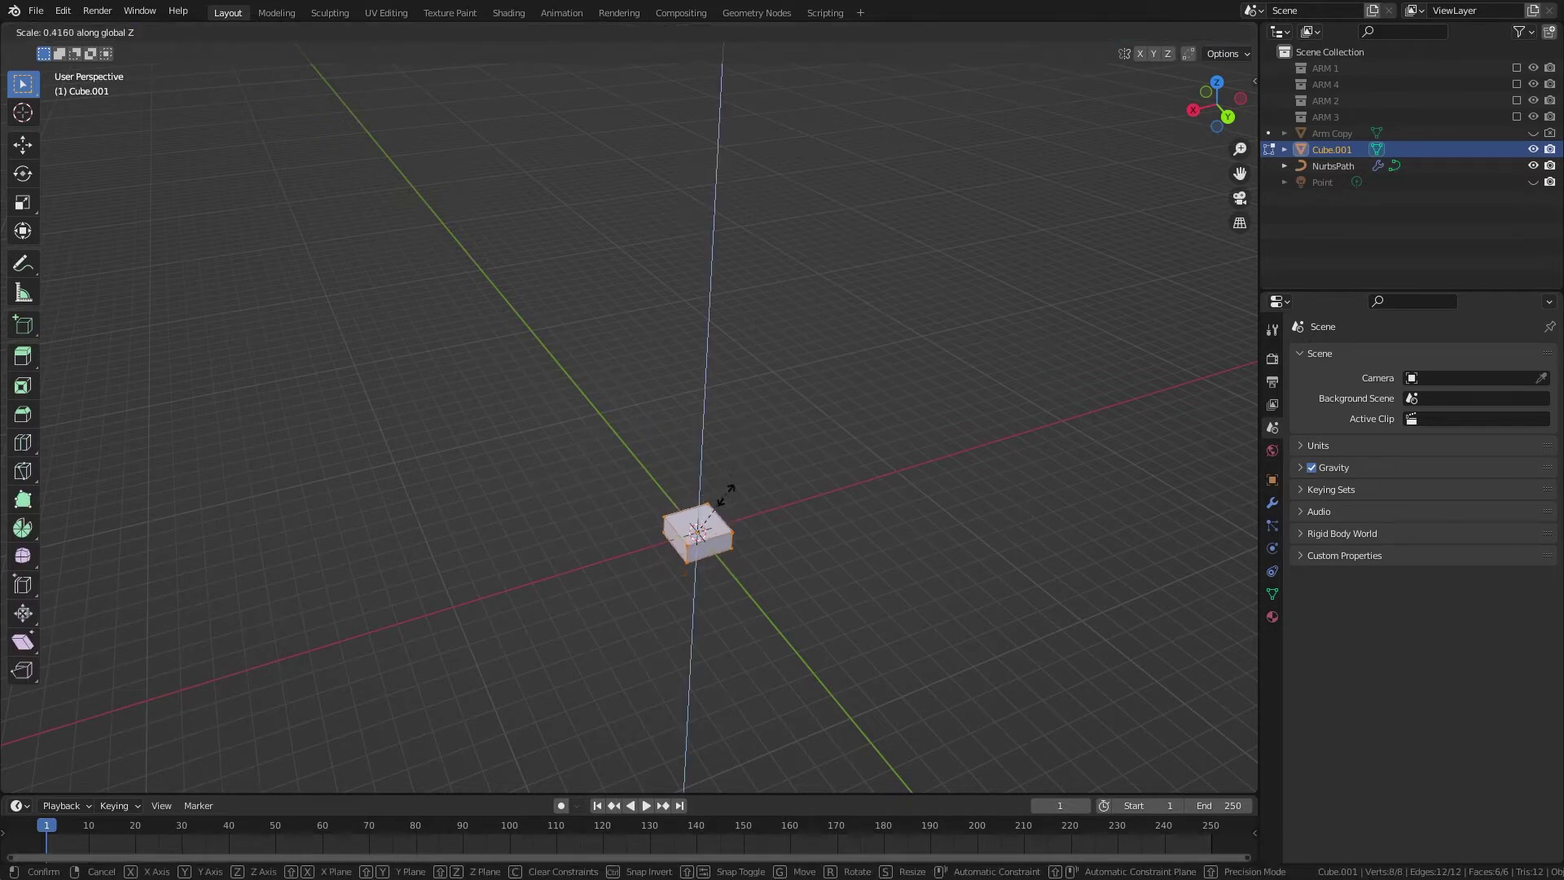
click(723, 503)
key(Tab)
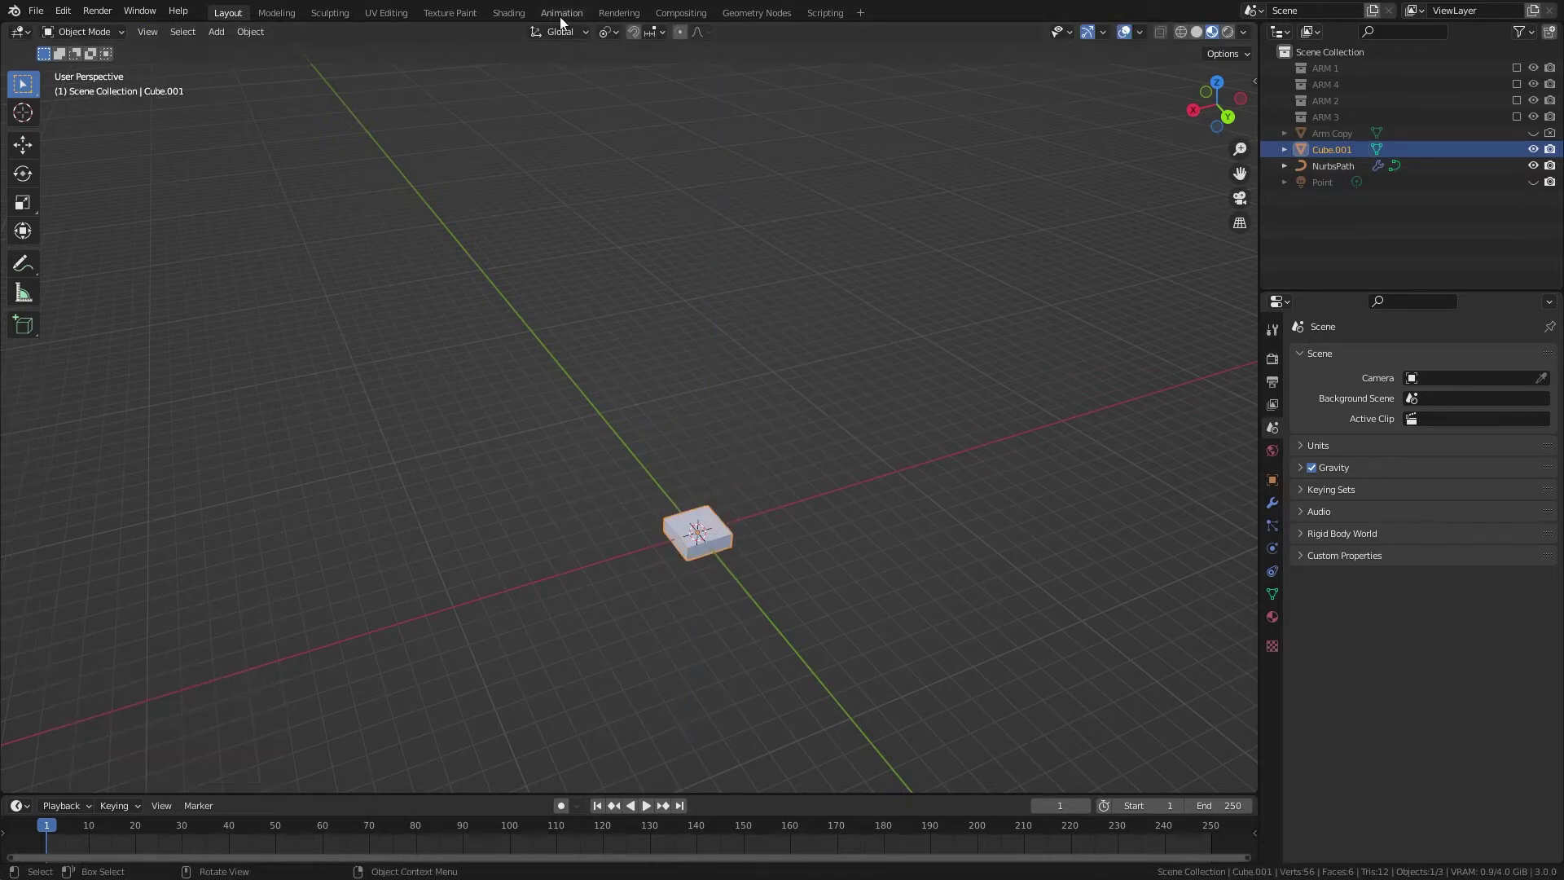
click(763, 12)
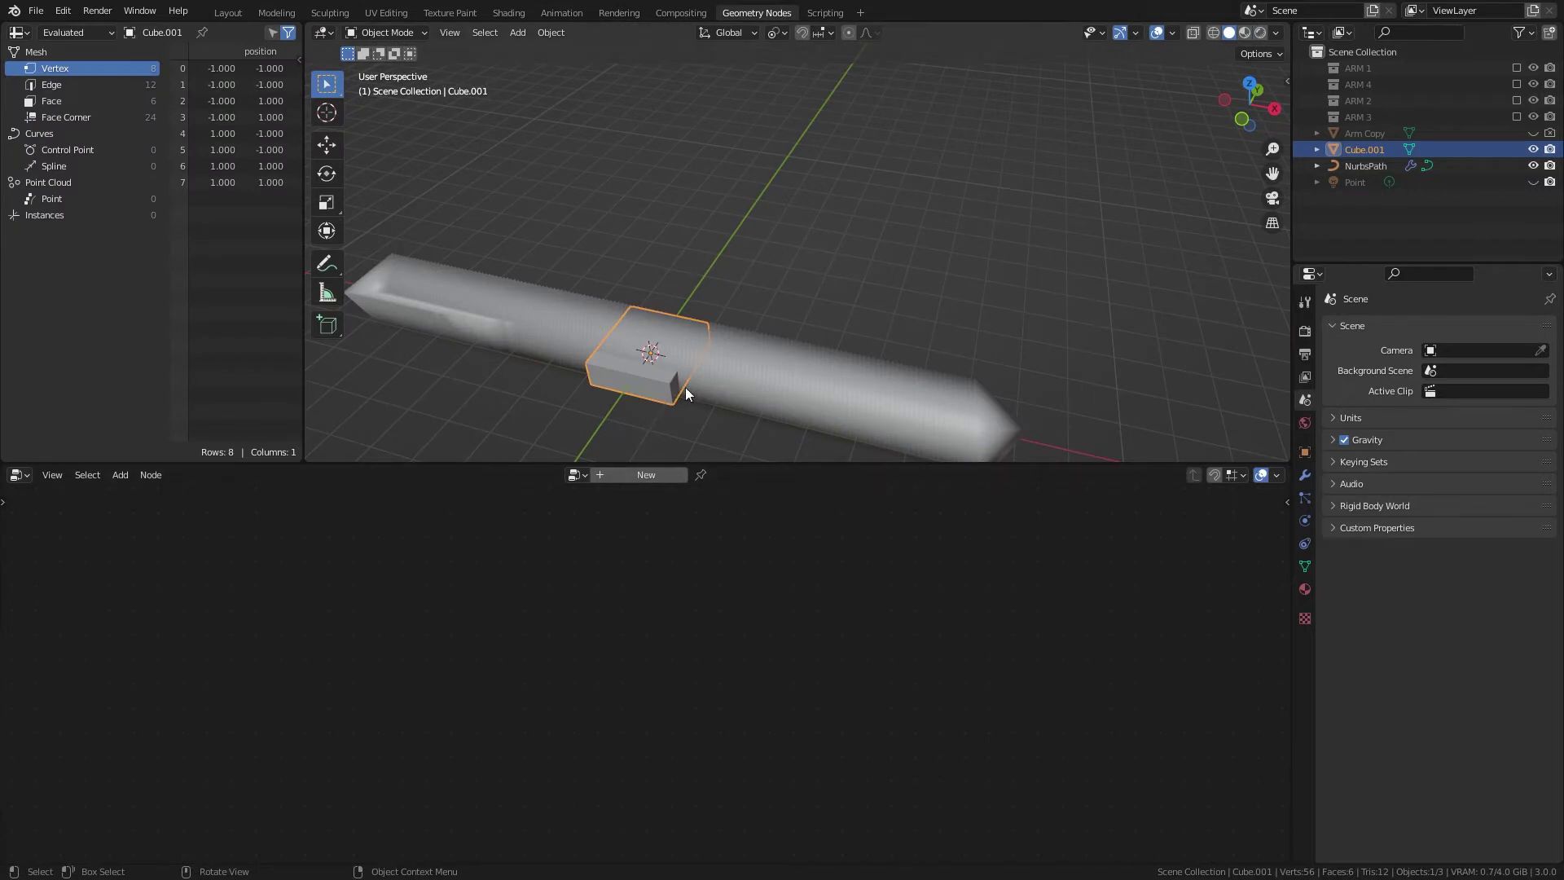
click(755, 377)
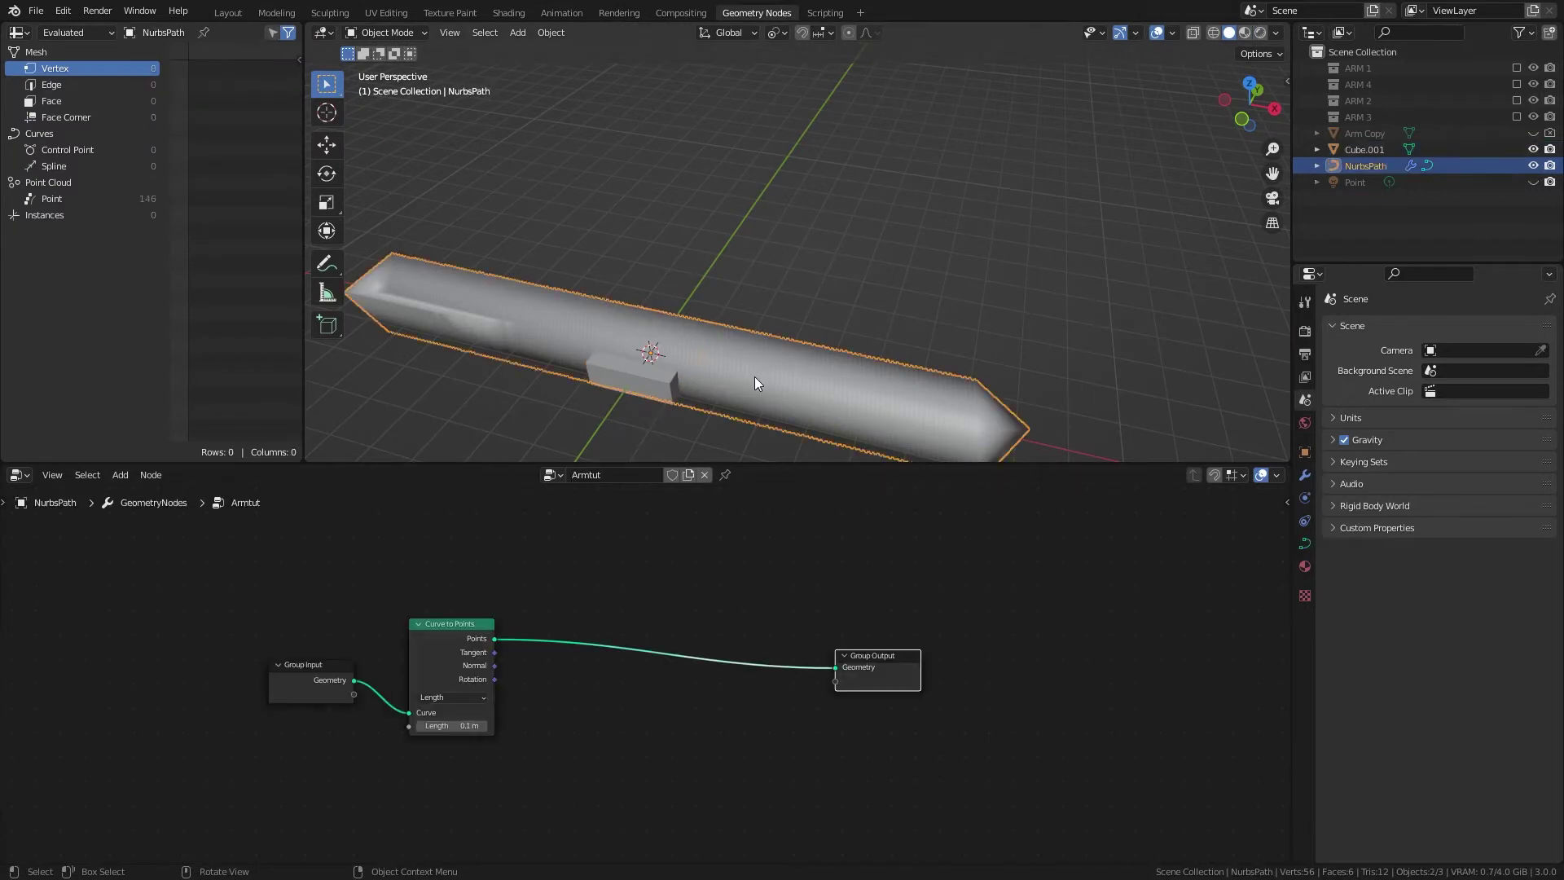
- Hide Cube.001 and bring it into the Armtut tree as an Object Info node
click(1534, 150)
click(1373, 152)
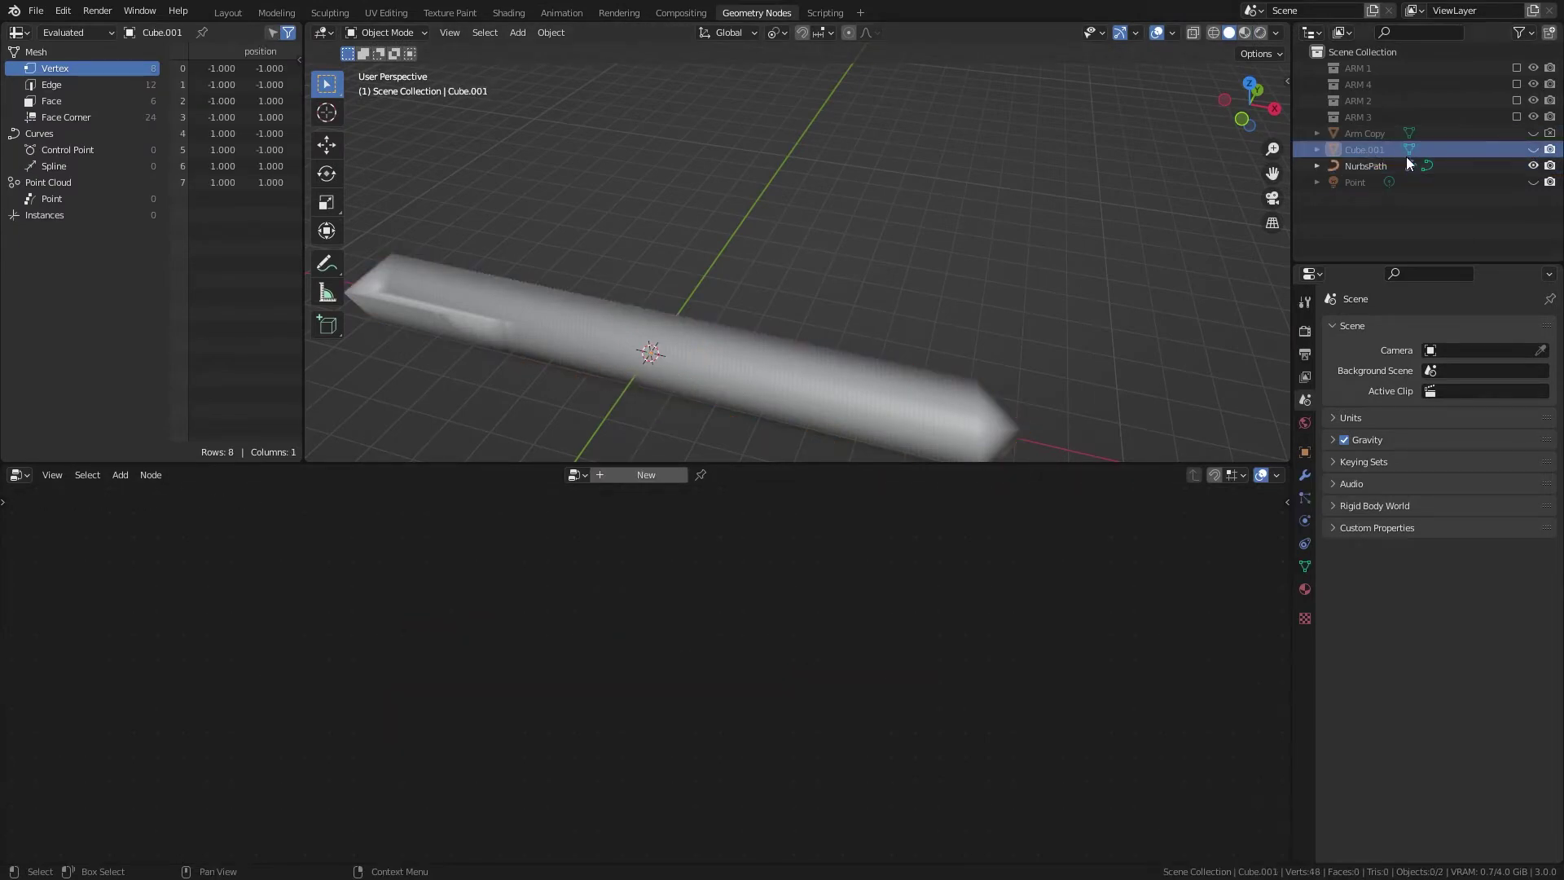
click(819, 388)
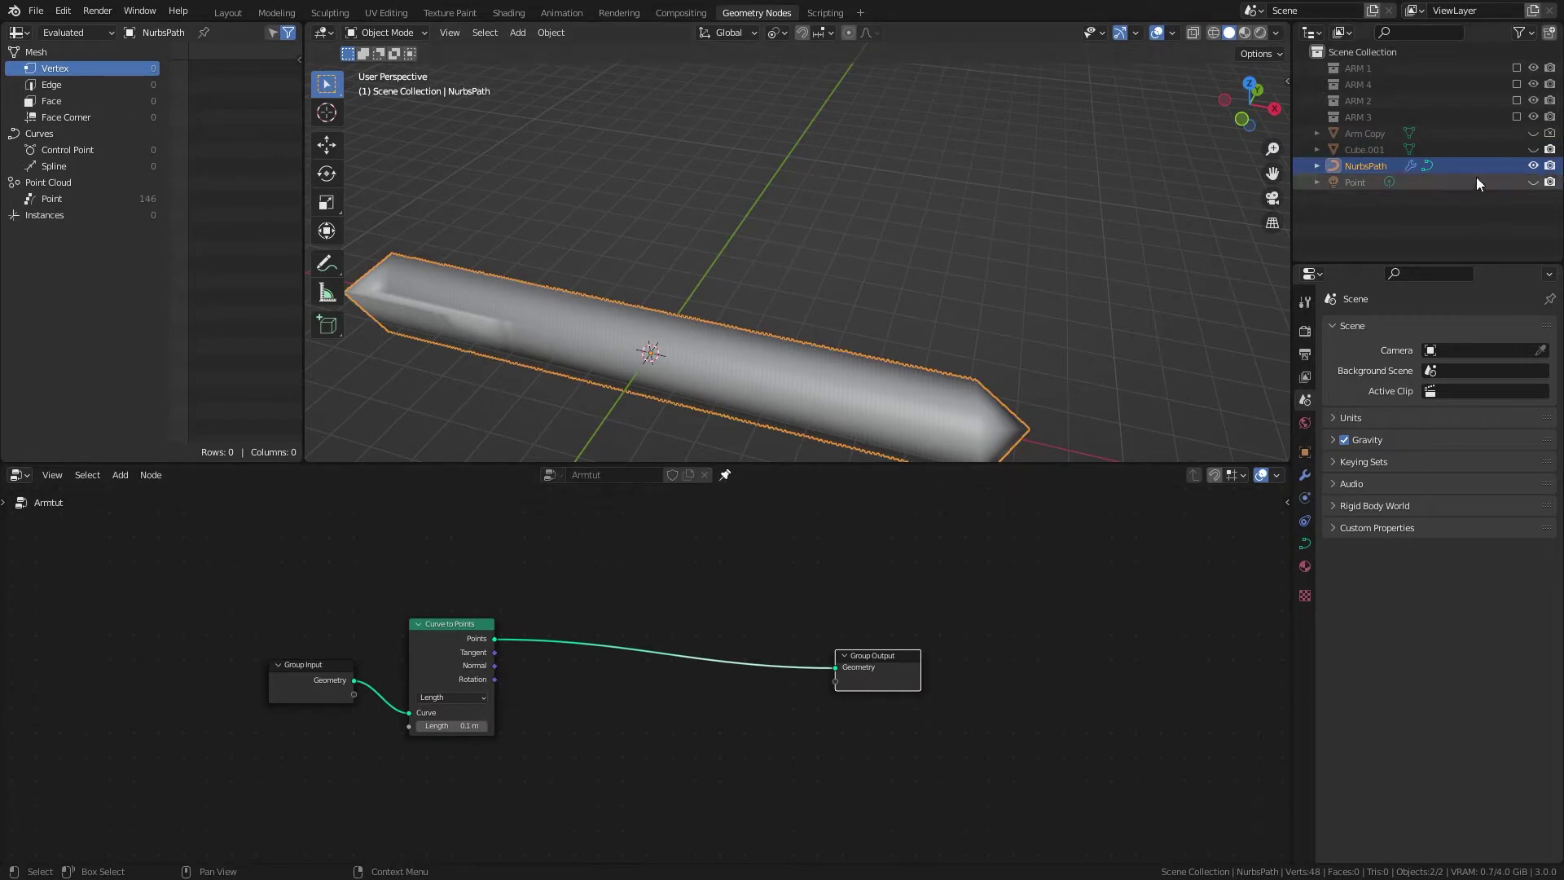
click(1377, 152)
drag(1381, 150, 609, 723)
click(577, 714)
- Add an Instance on Points node before Group Output, fed by the cube geometry
key(shift+a)
click(727, 541)
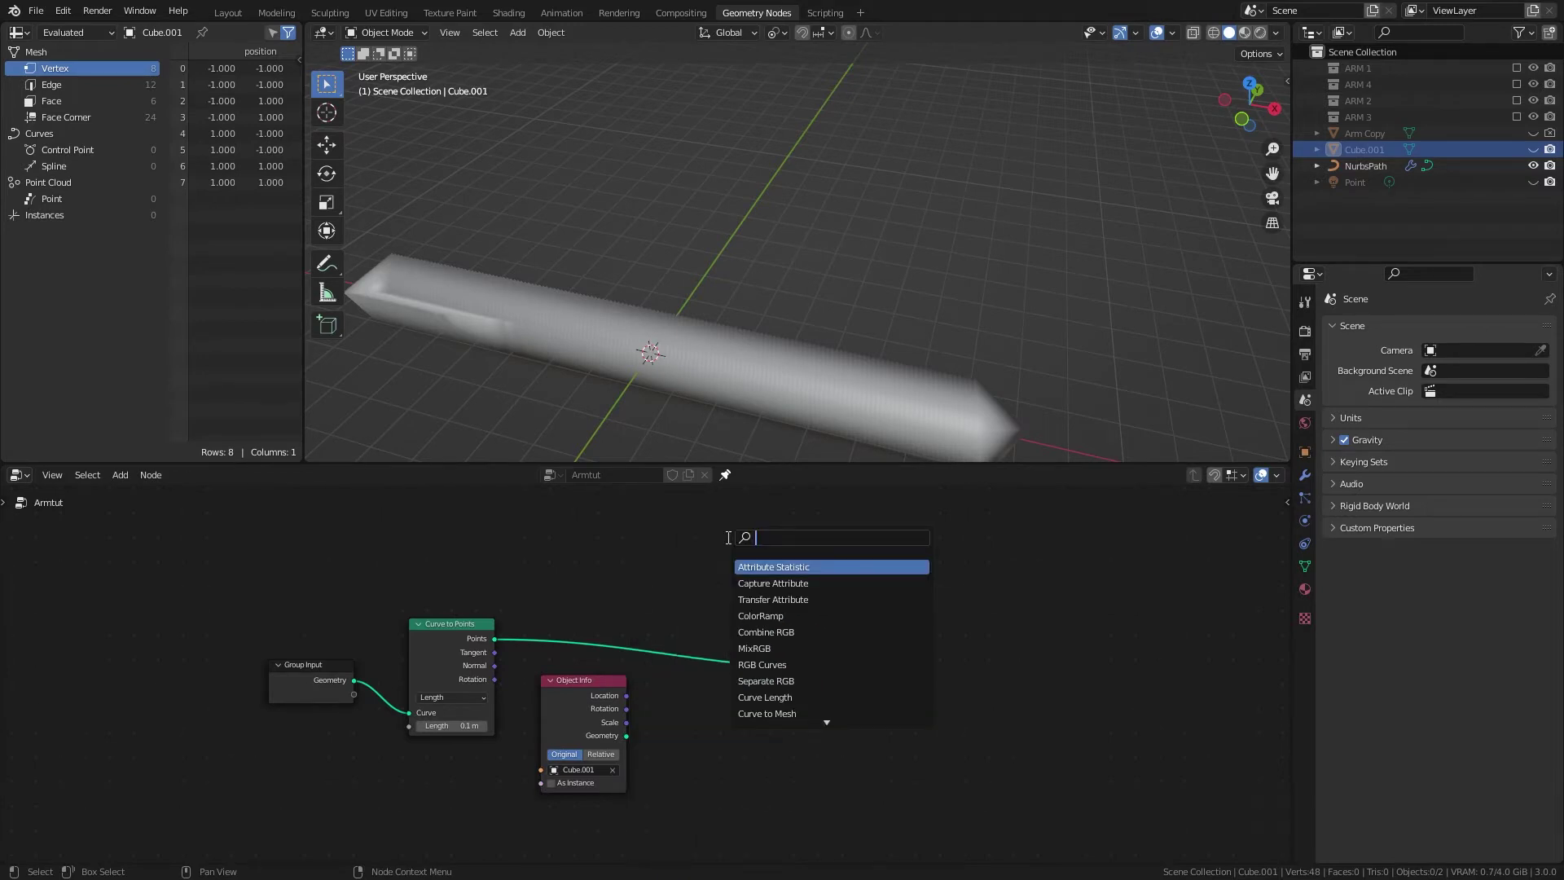
text(ins)
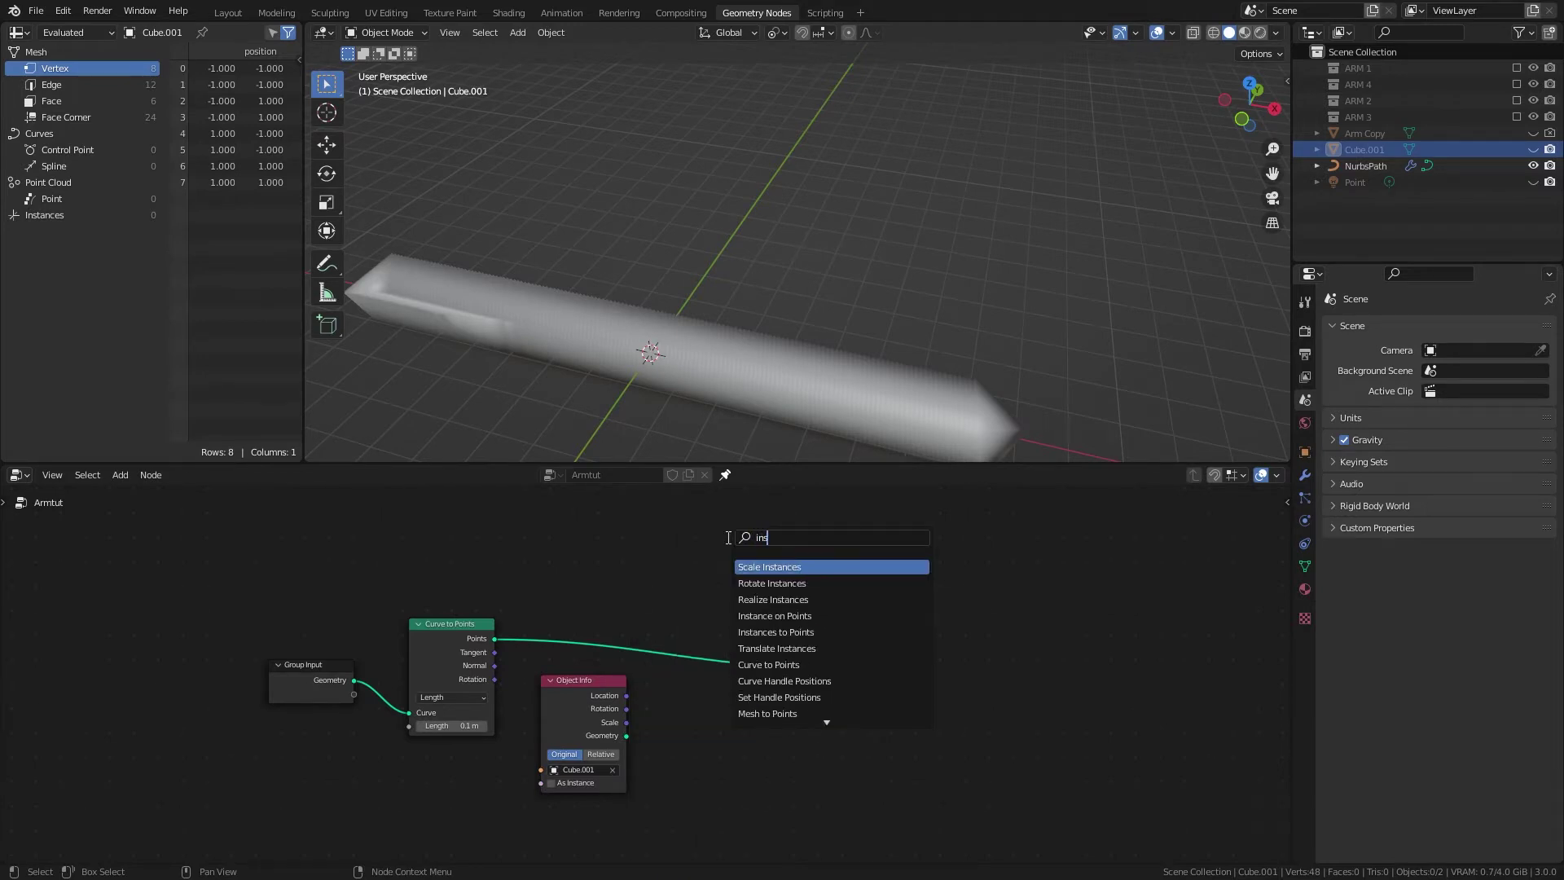
click(774, 615)
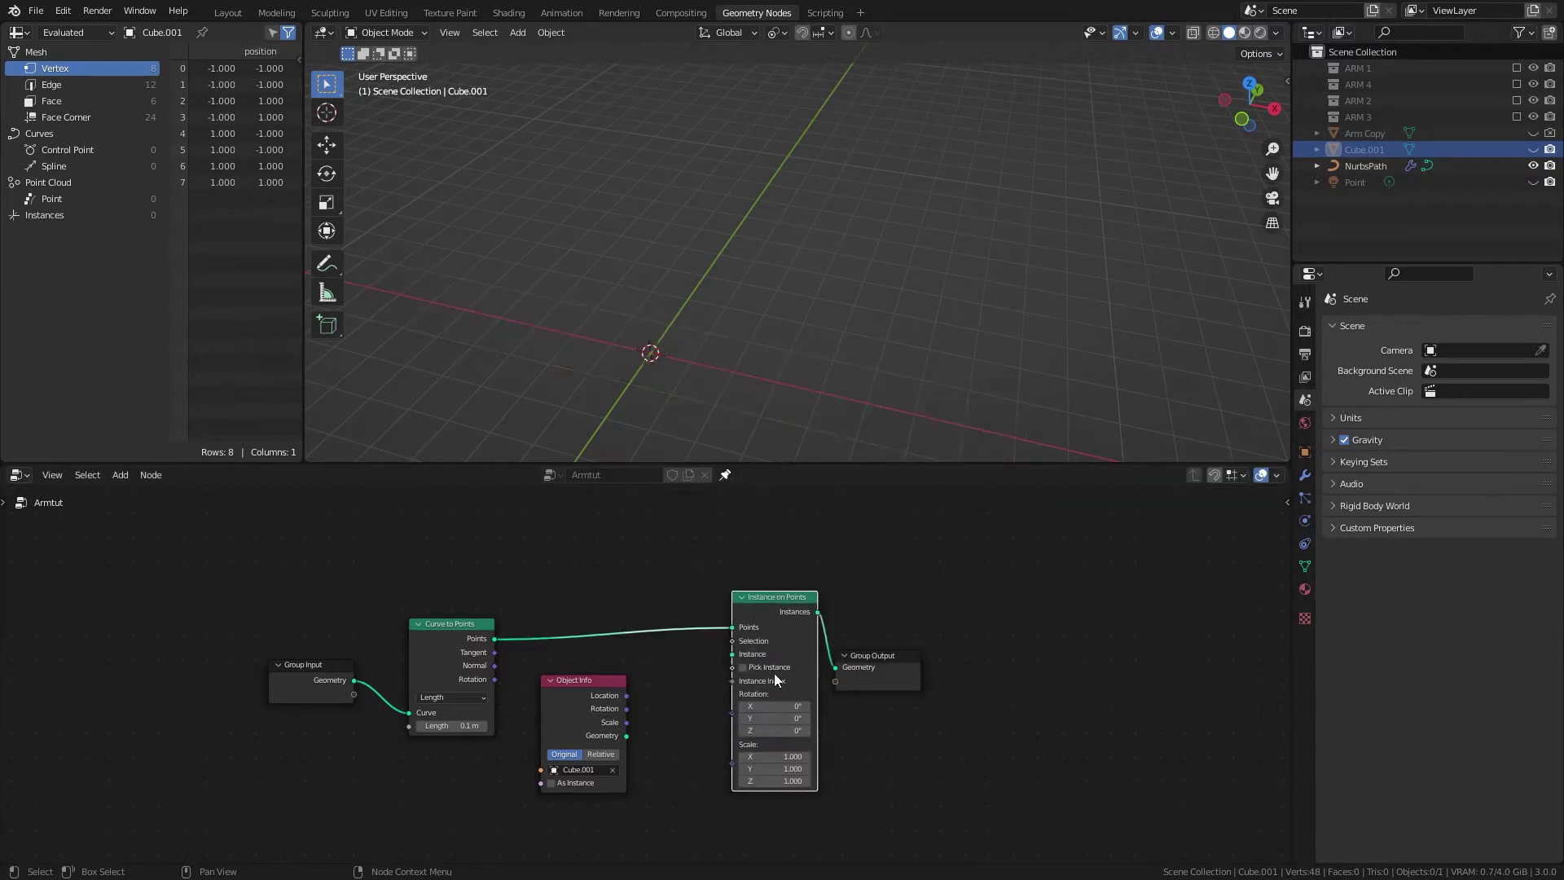
click(749, 673)
drag(626, 736, 553, 556)
middle_drag(640, 799, 661, 780)
- Add a Rotate Euler node below the Object Info node
key(shift+a)
click(535, 537)
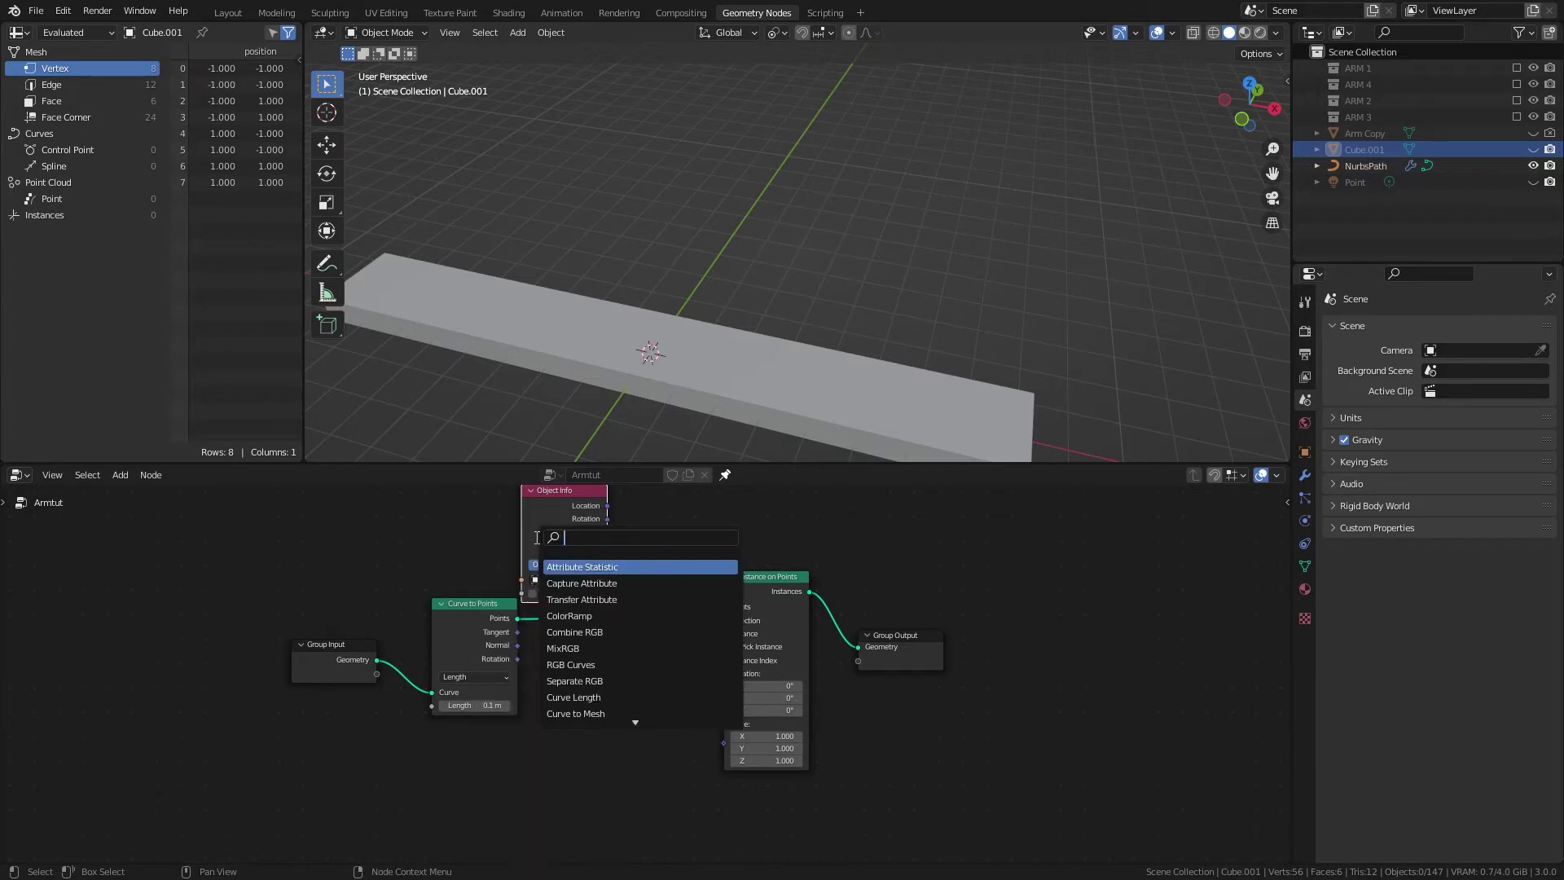
text(rot)
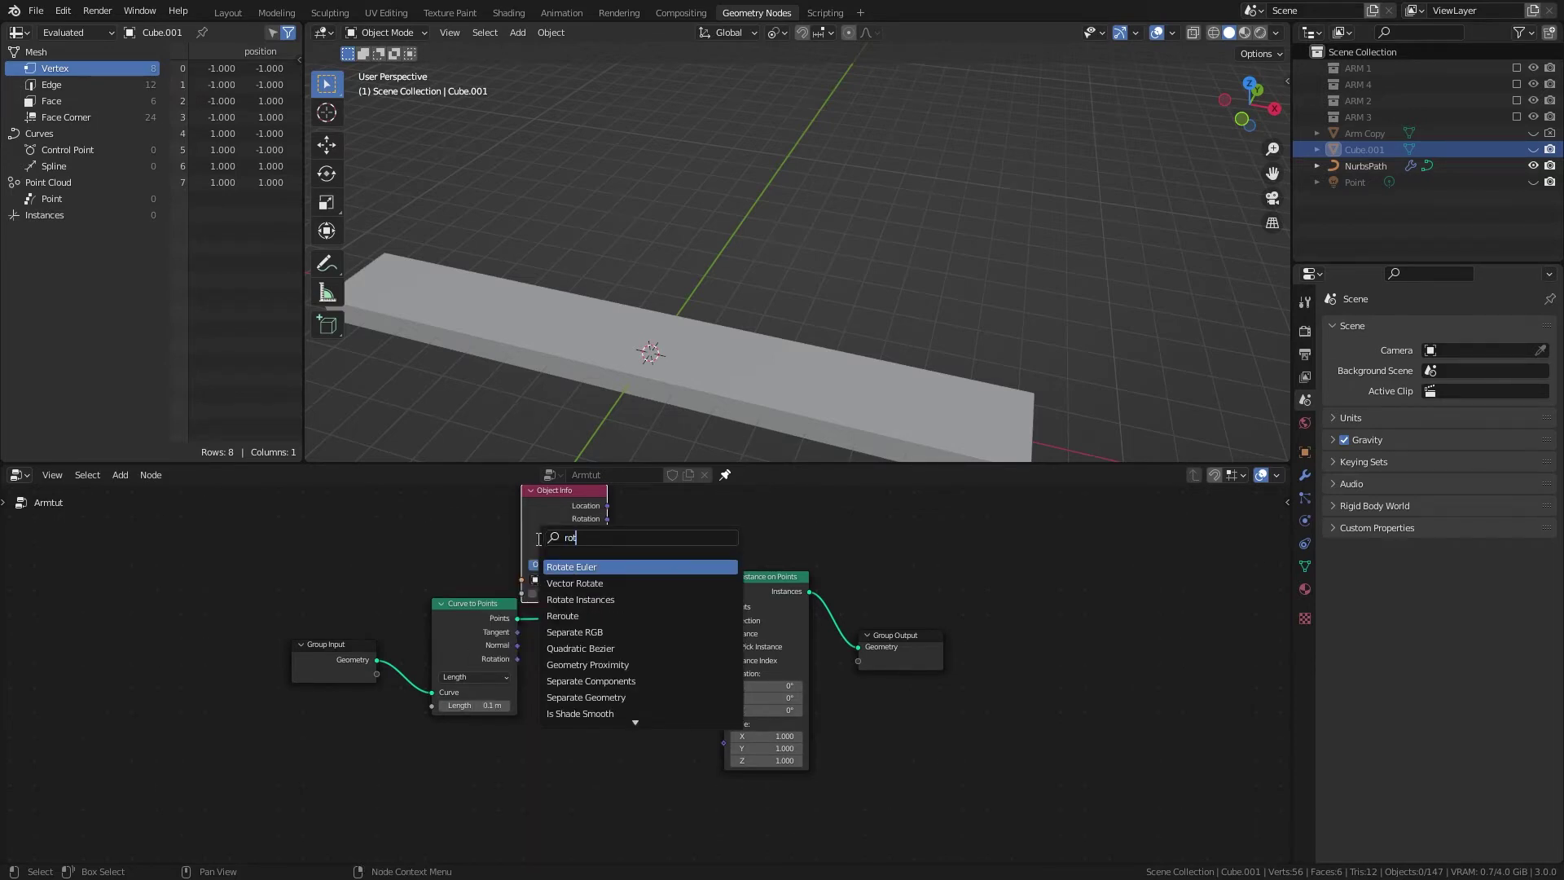
key(Return)
click(597, 726)
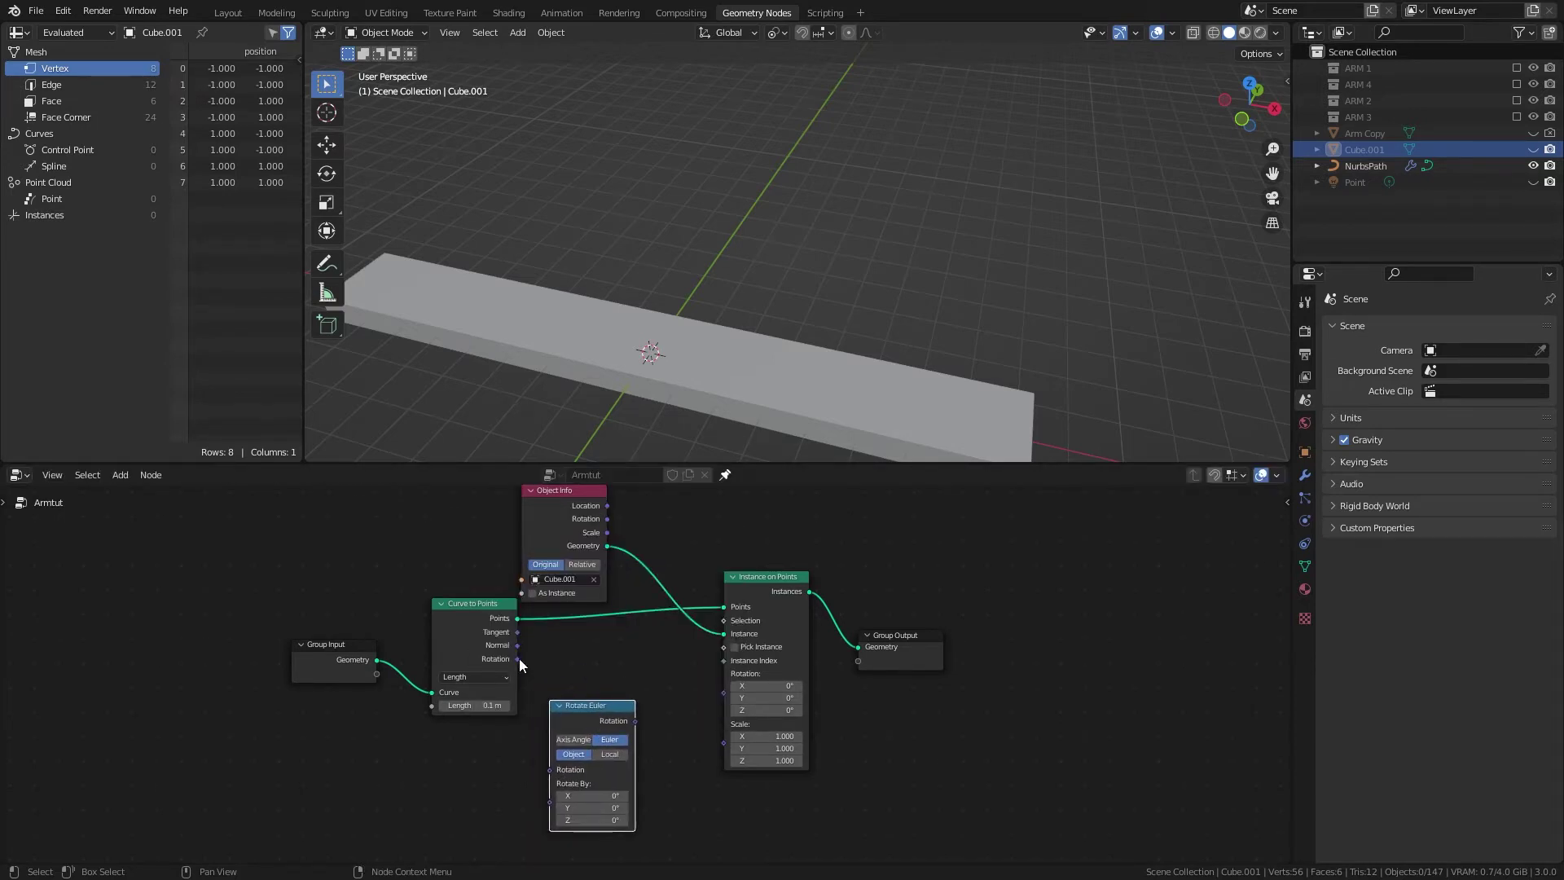
- Route Curve to Points rotation through an Axis Angle Rotate Euler into the instance rotation
drag(518, 659, 548, 802)
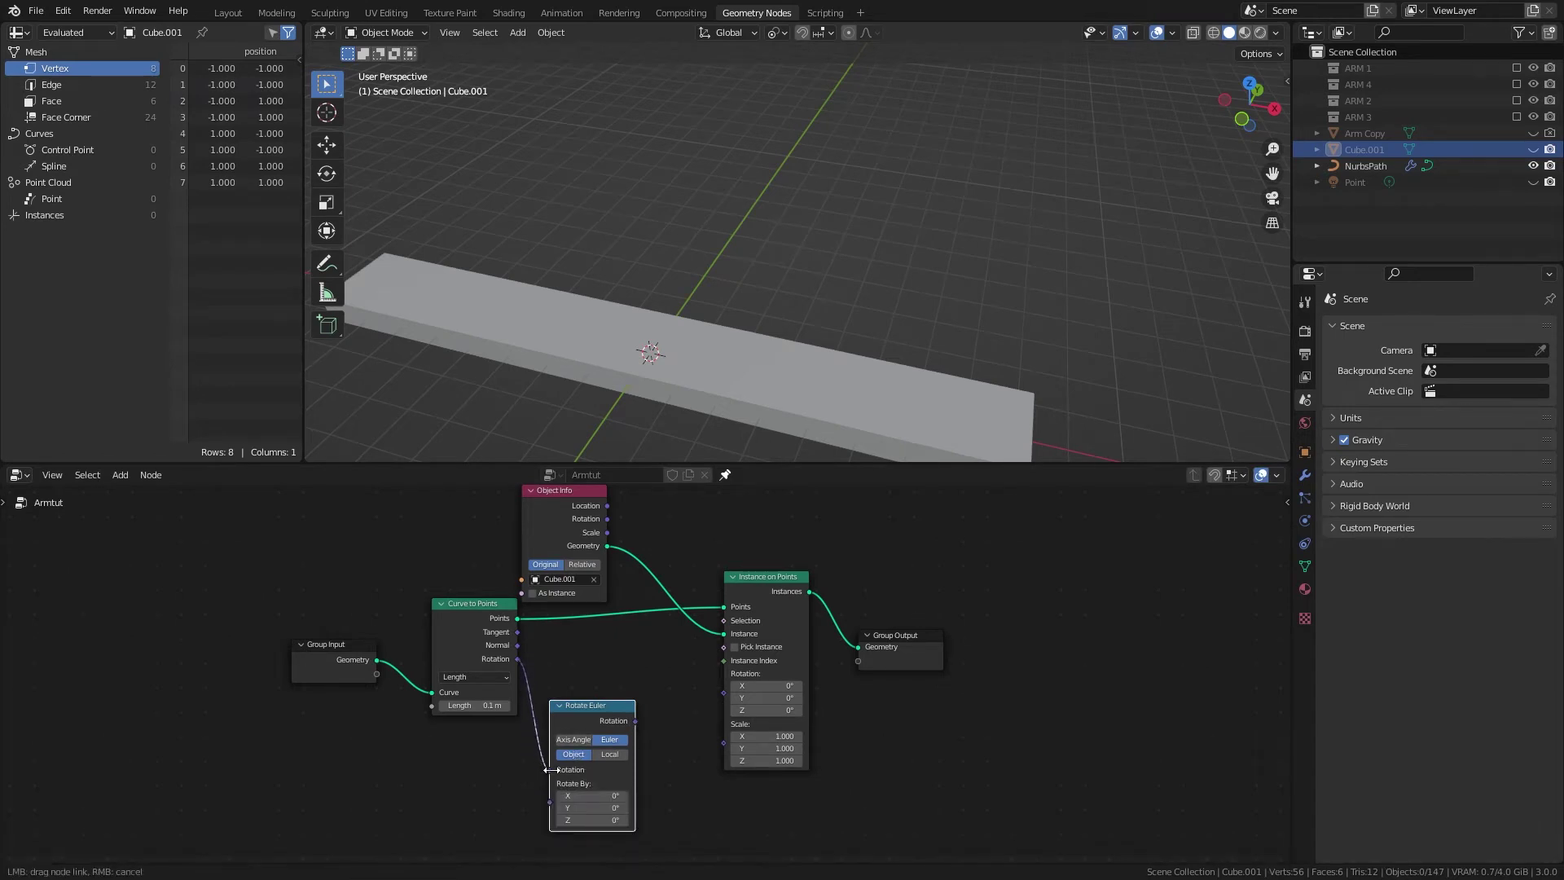
click(573, 740)
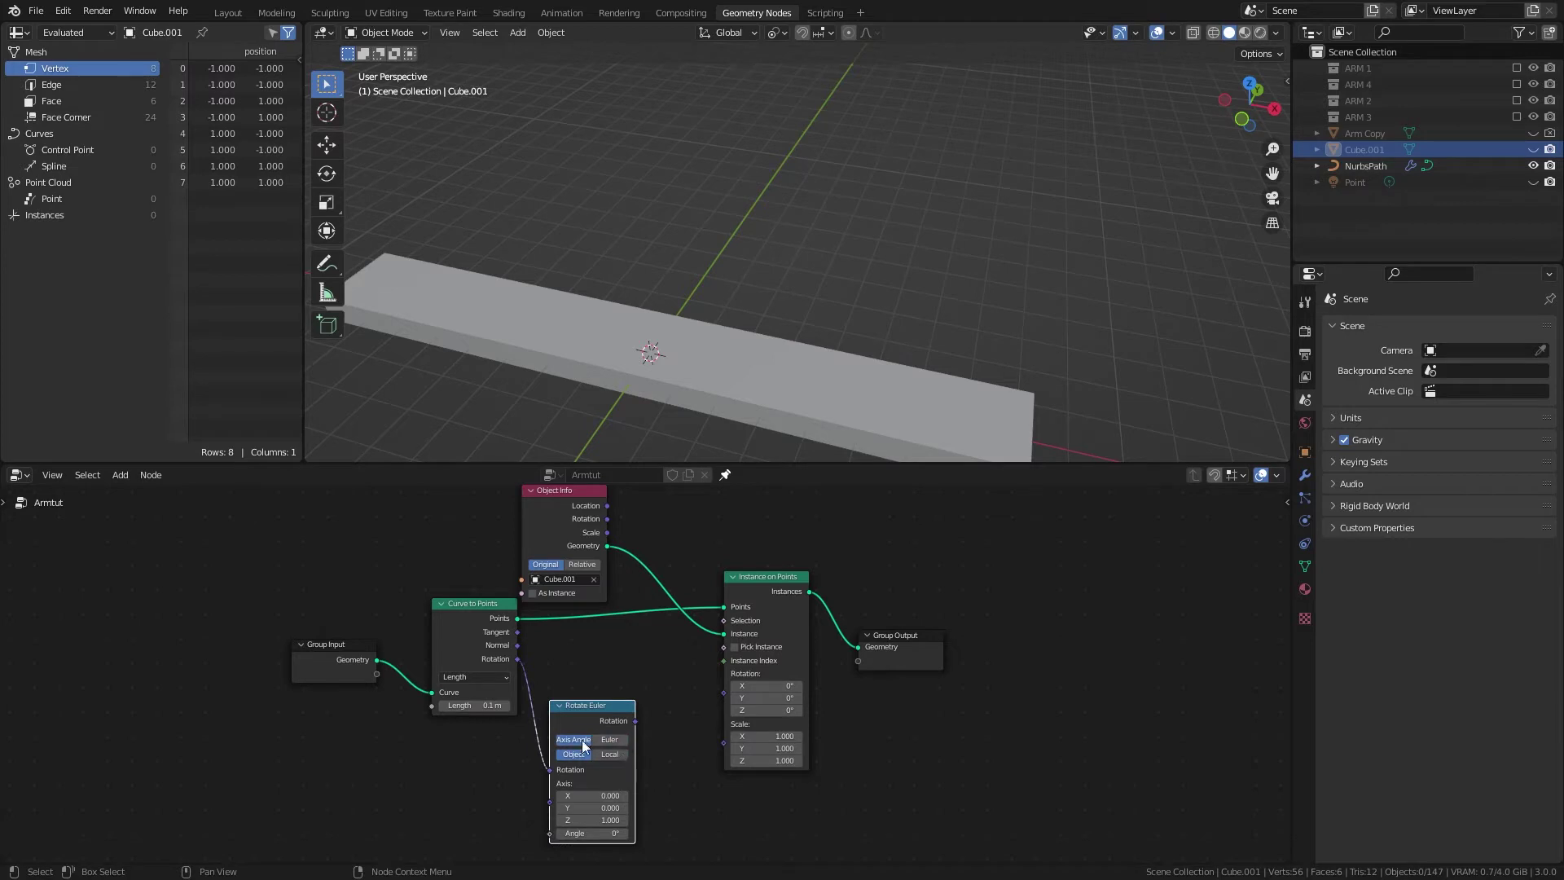
drag(635, 721, 722, 693)
drag(584, 721, 613, 733)
drag(585, 580, 613, 769)
drag(595, 617, 611, 658)
middle_drag(643, 690, 649, 636)
drag(616, 698, 620, 707)
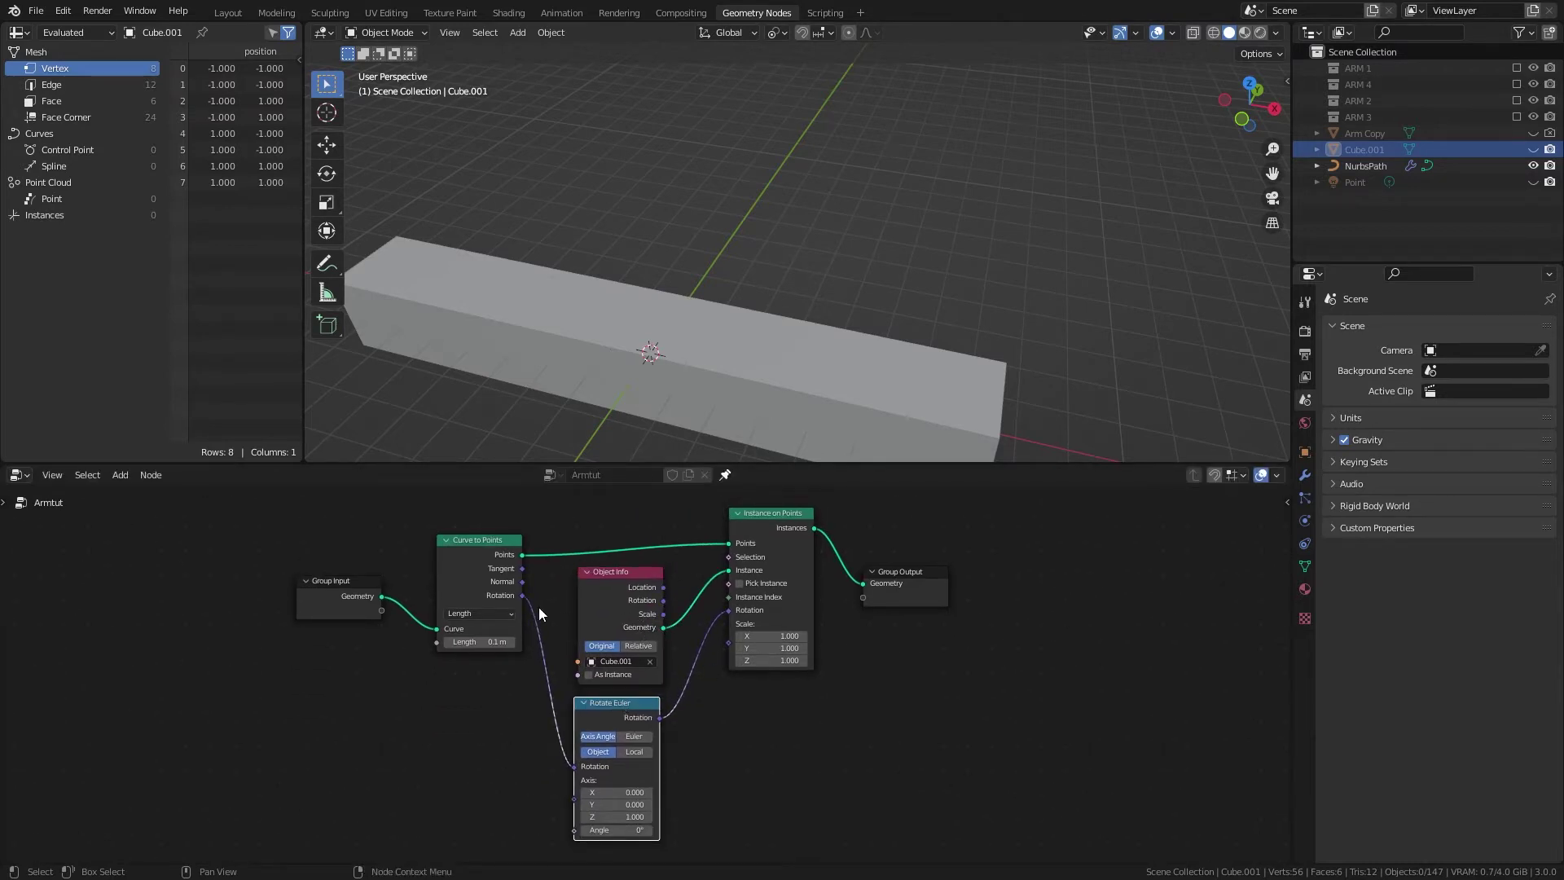
- Set Curve to Points length to 0.7 m to separate the blocks, and select NurbsPath
mouse_move(479, 641)
mouse_down()
mouse_move(530, 641)
mouse_move(493, 641)
mouse_up()
shift+middle_drag(849, 381, 779, 344)
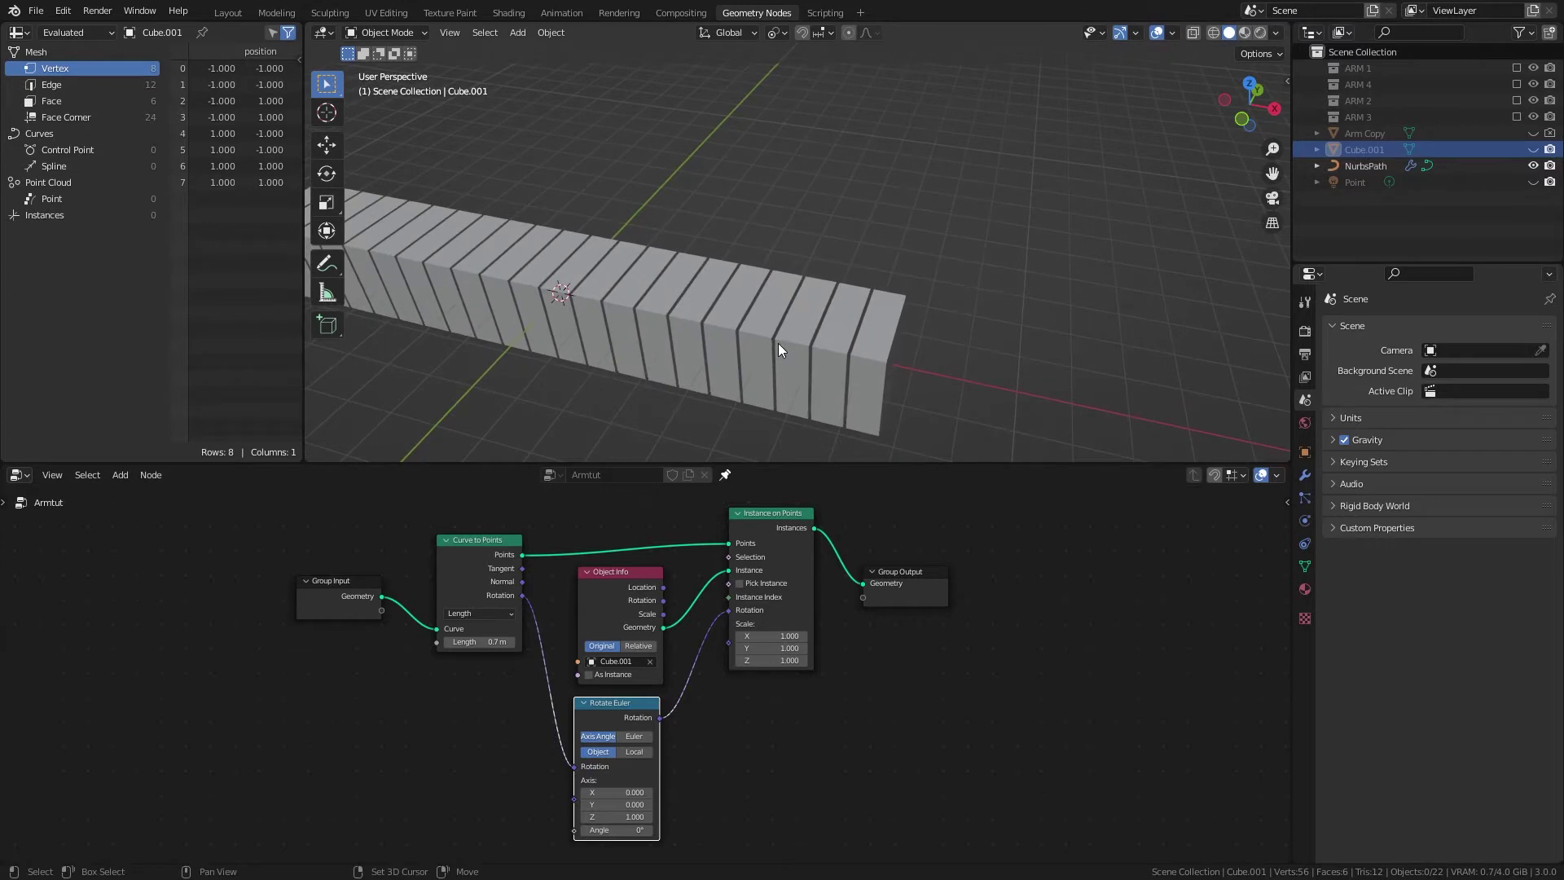
click(779, 346)
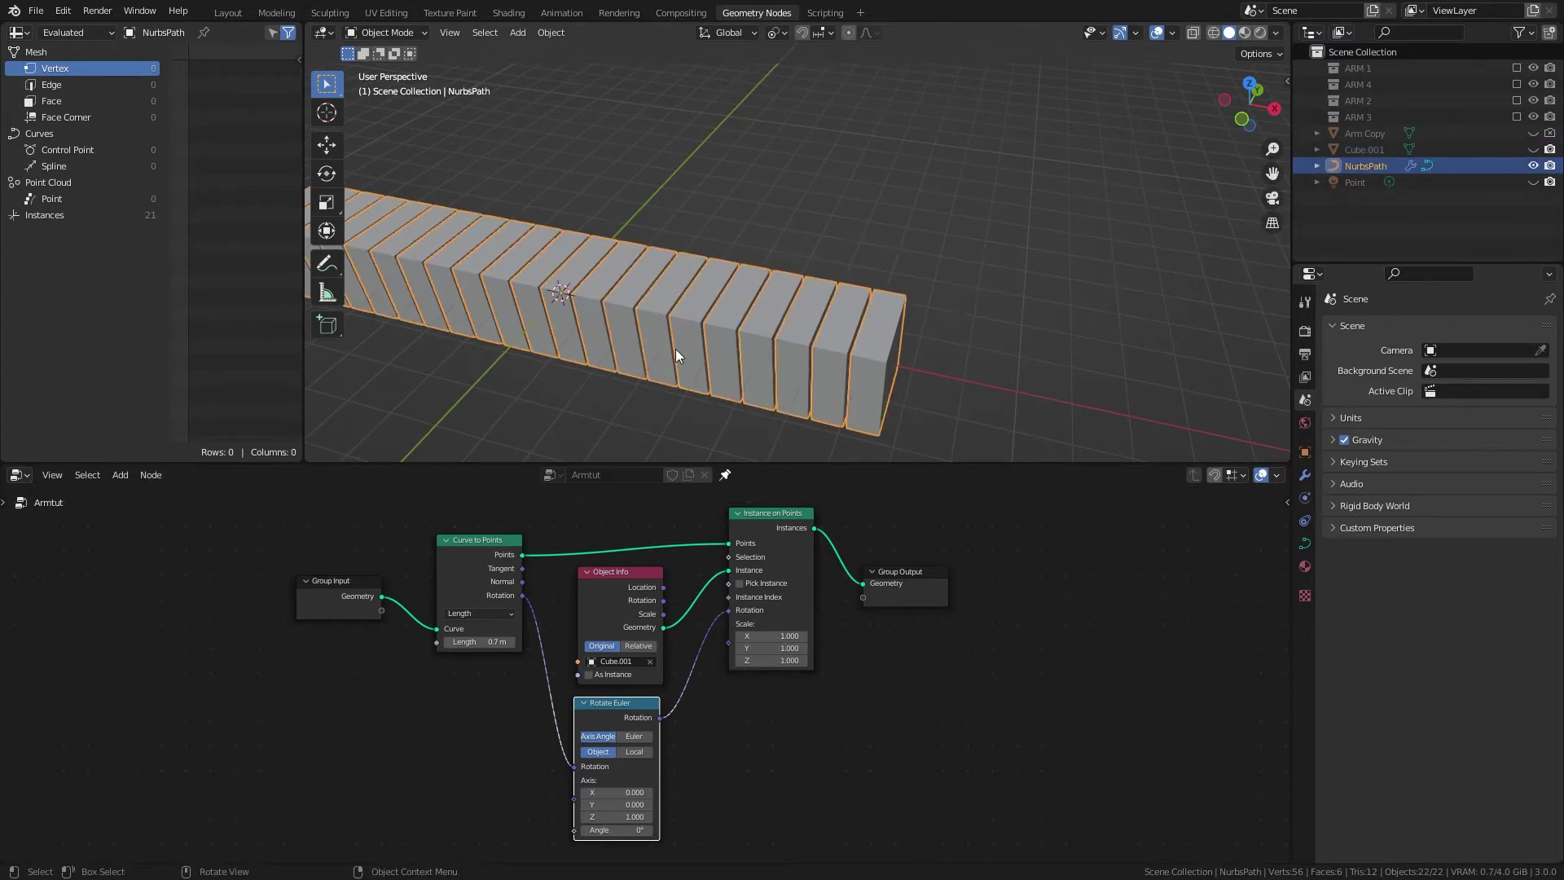
- Test-bend the curve by moving two control points in Edit Mode, cancelling each move
key(Tab)
shift+middle_drag(720, 329, 816, 335)
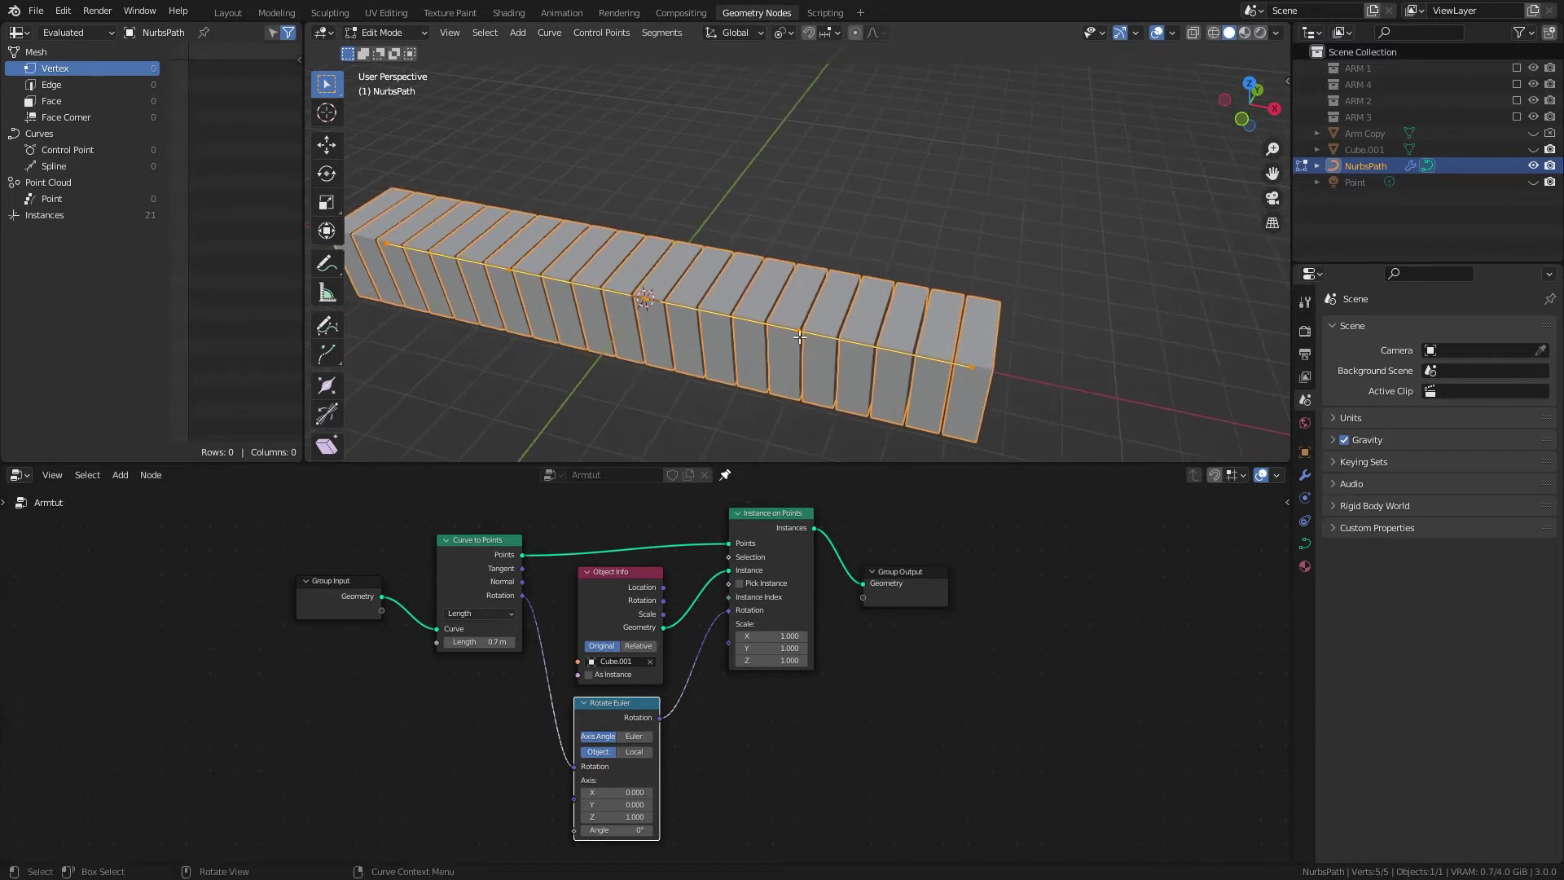
click(783, 363)
key(g)
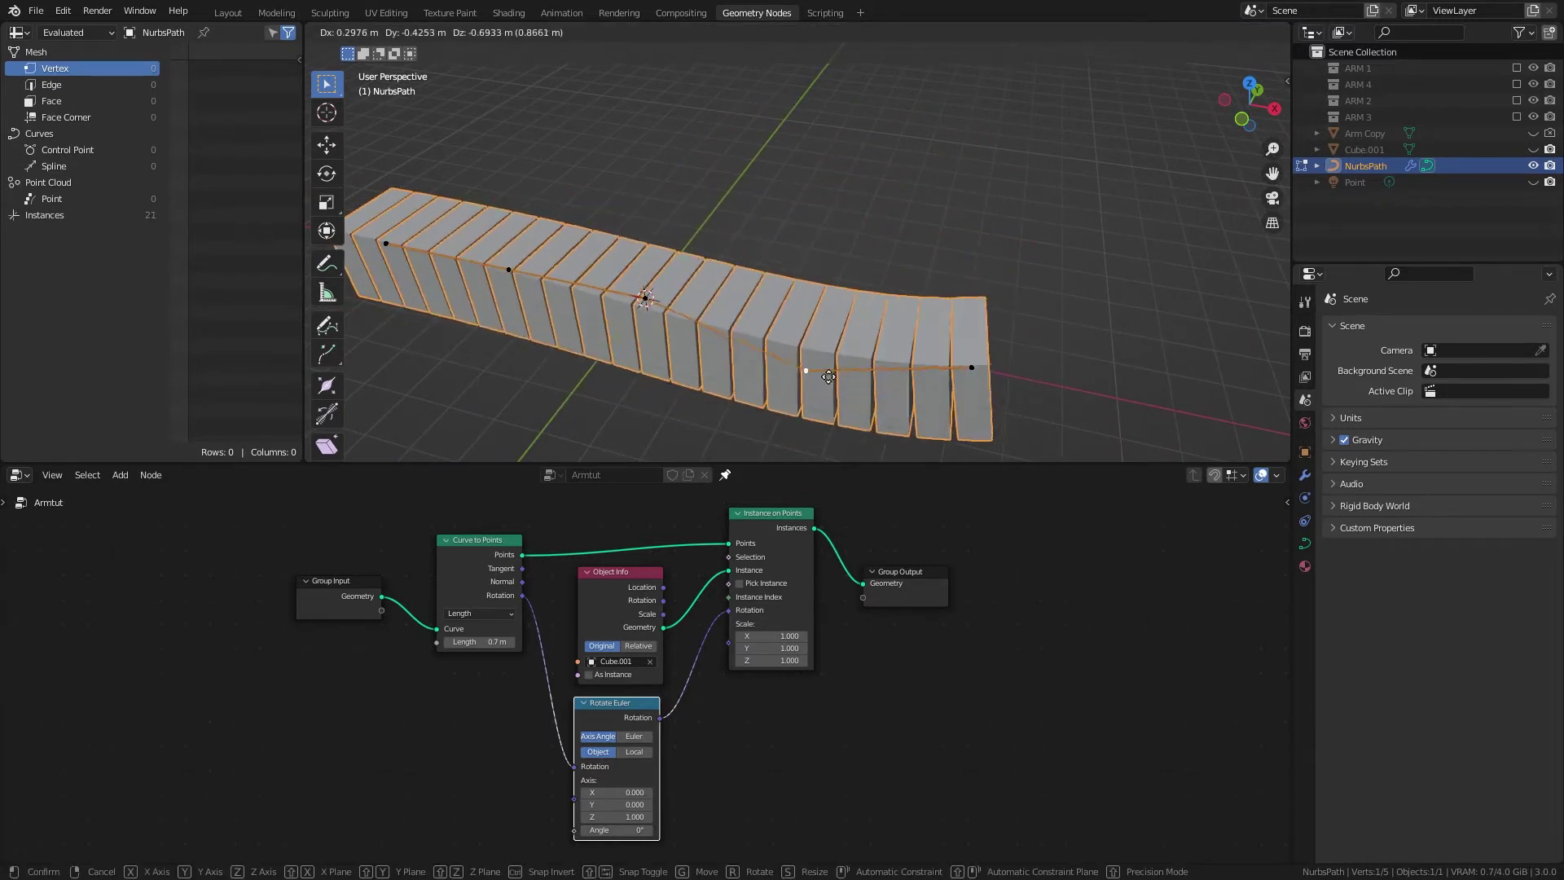
right_click(896, 295)
click(973, 369)
key(g)
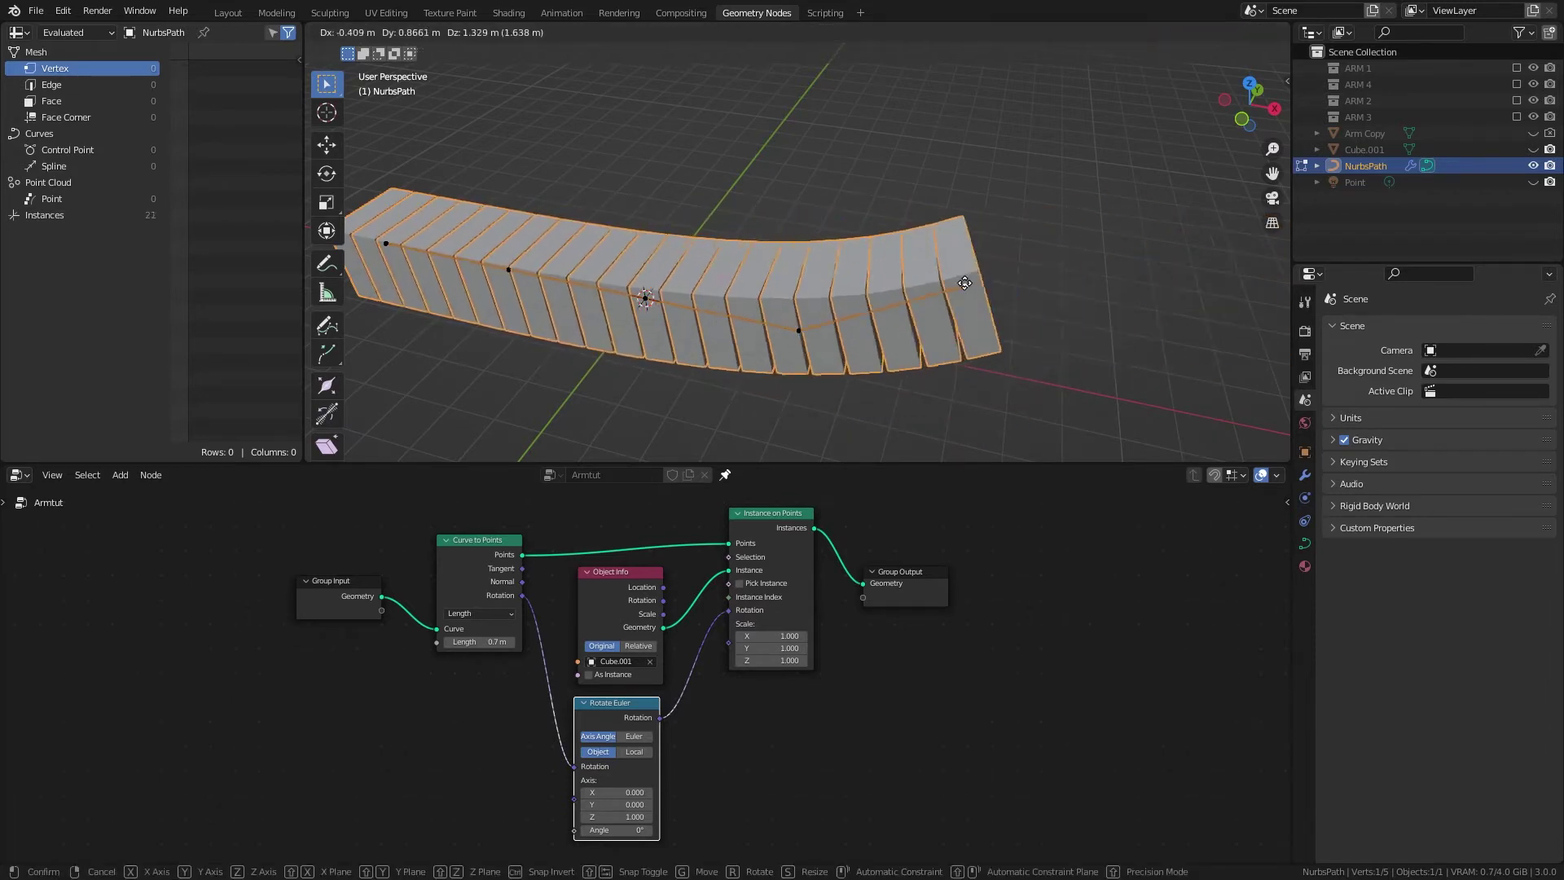
right_click(987, 365)
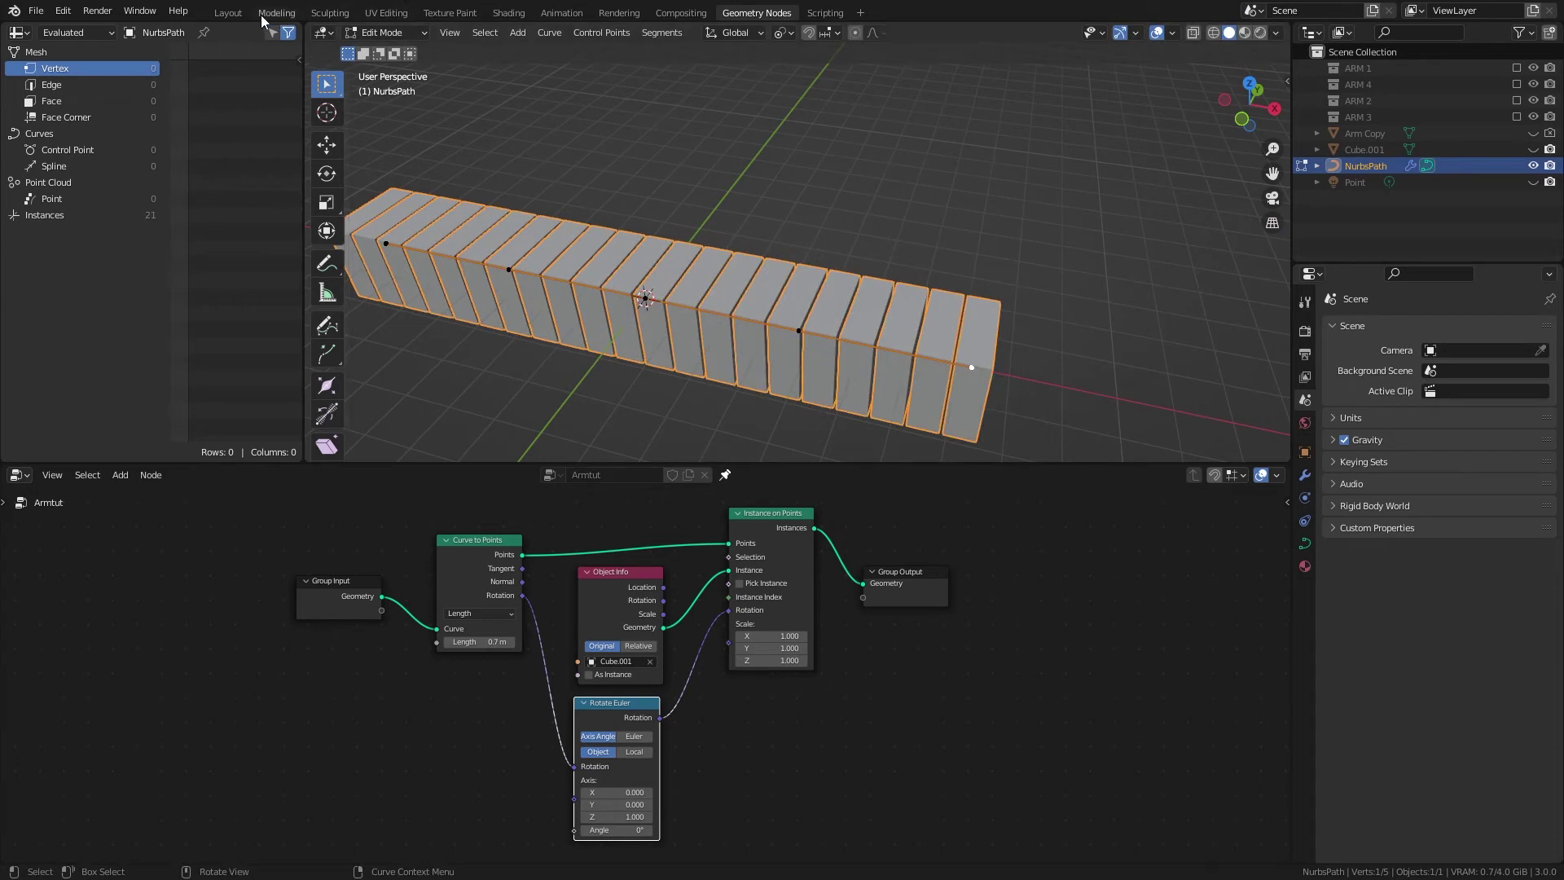
- In Layout, try moving the end point again, cancel, and return to Object Mode
click(229, 12)
scroll(722, 584, up, 2)
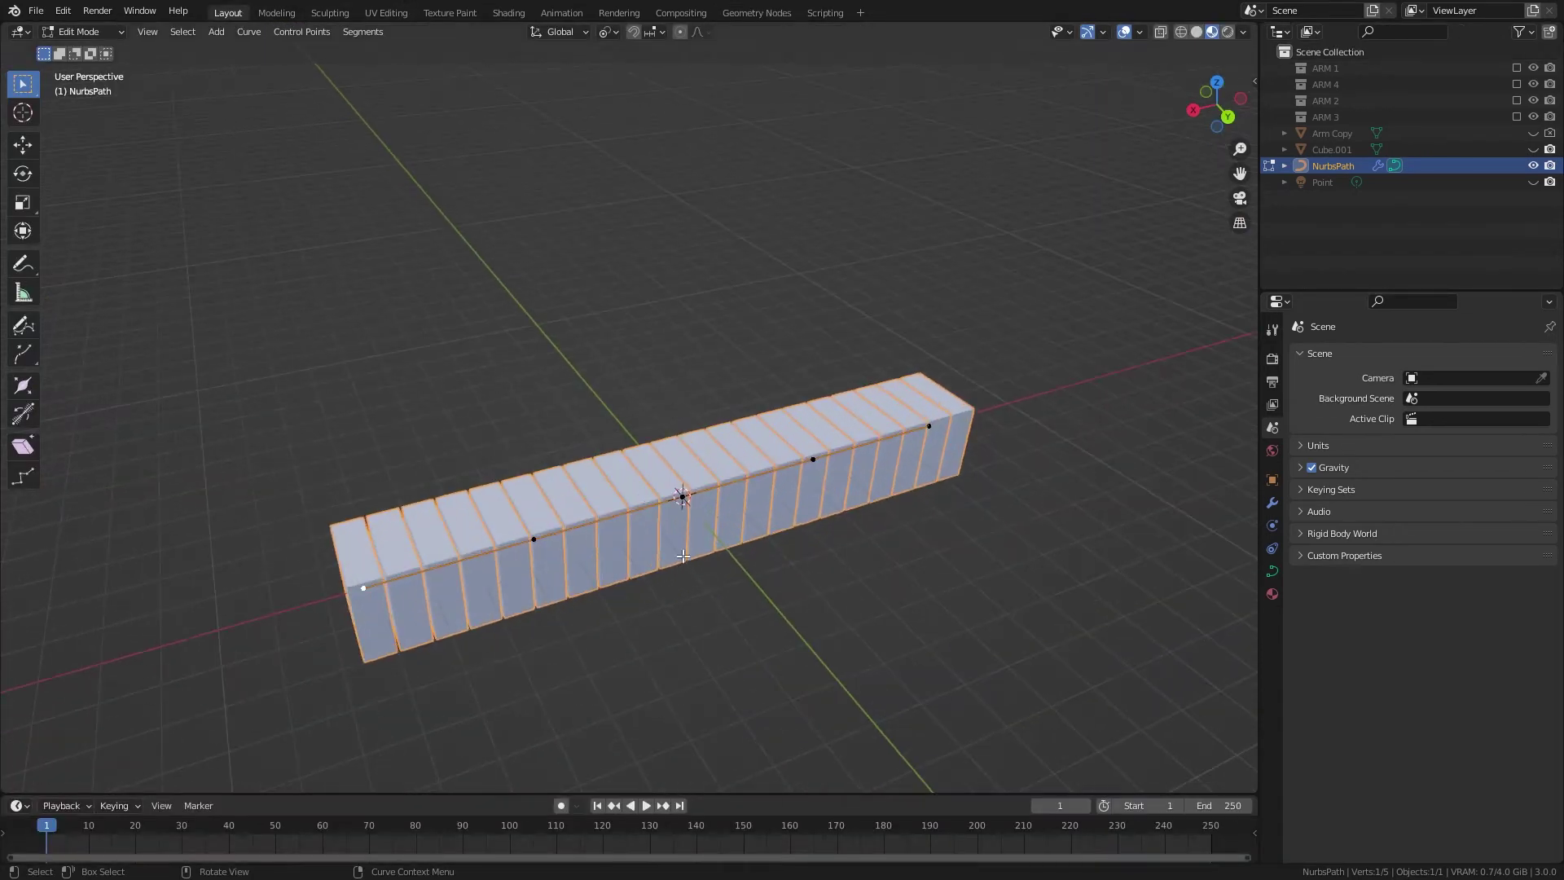
key(g)
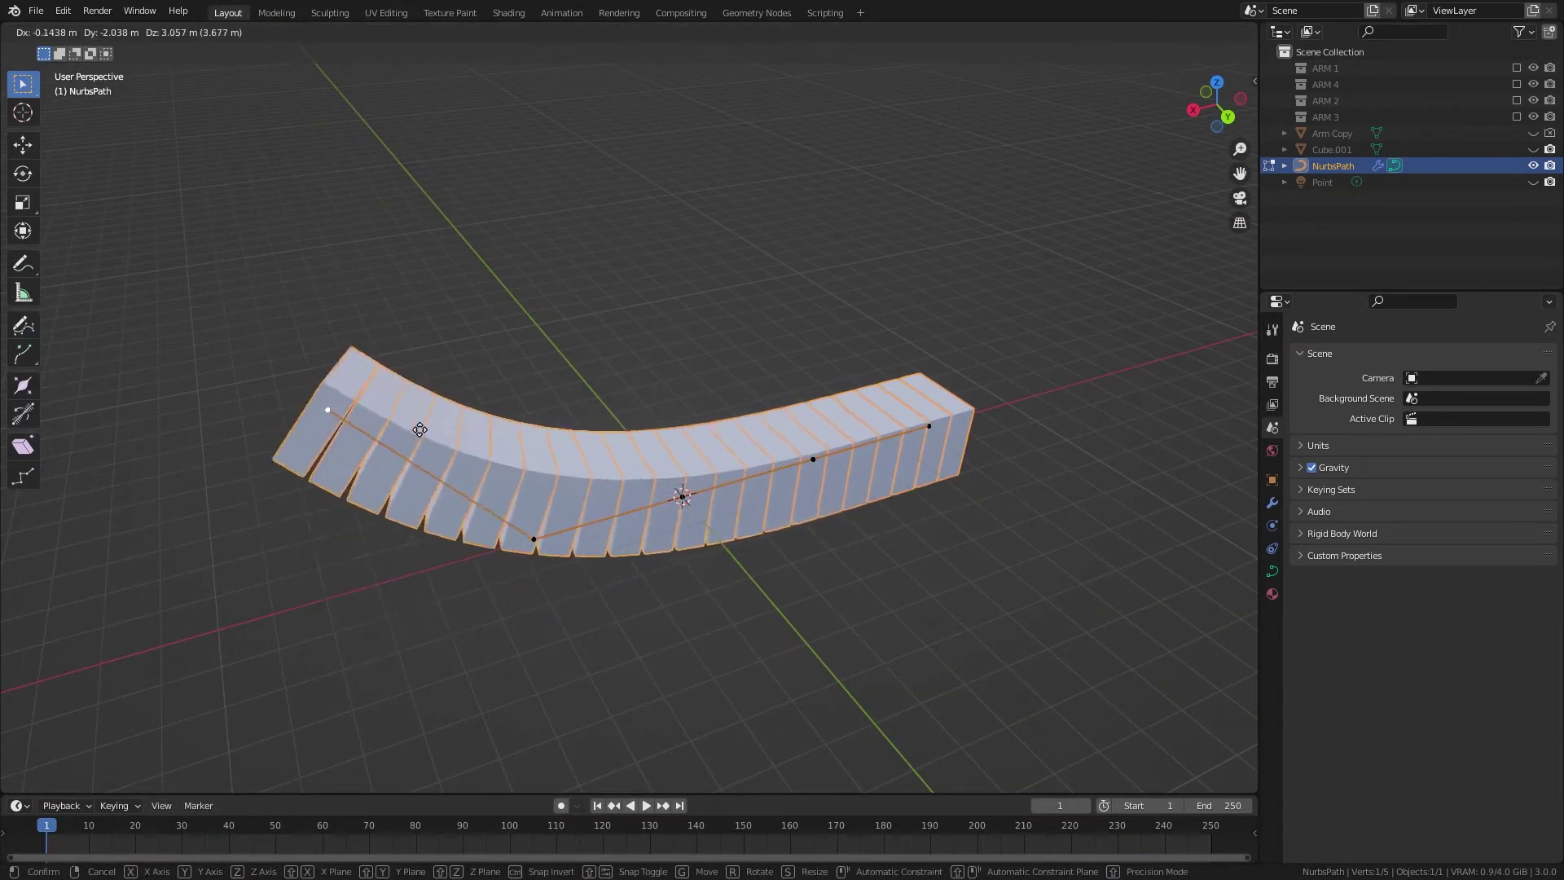
key(Escape)
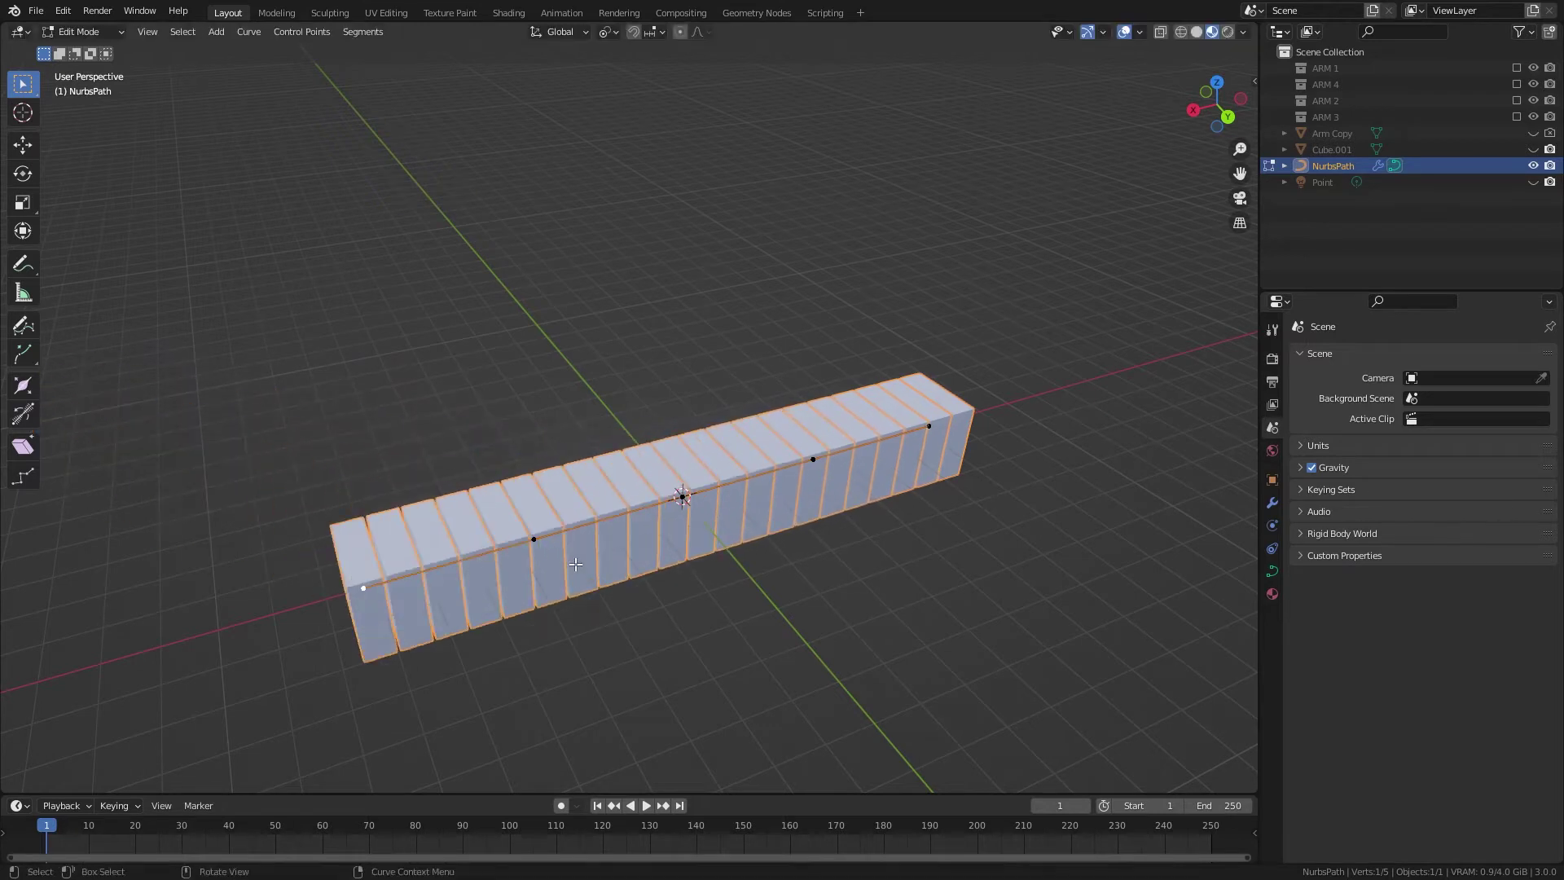
key(Tab)
middle_drag(678, 564, 658, 572)
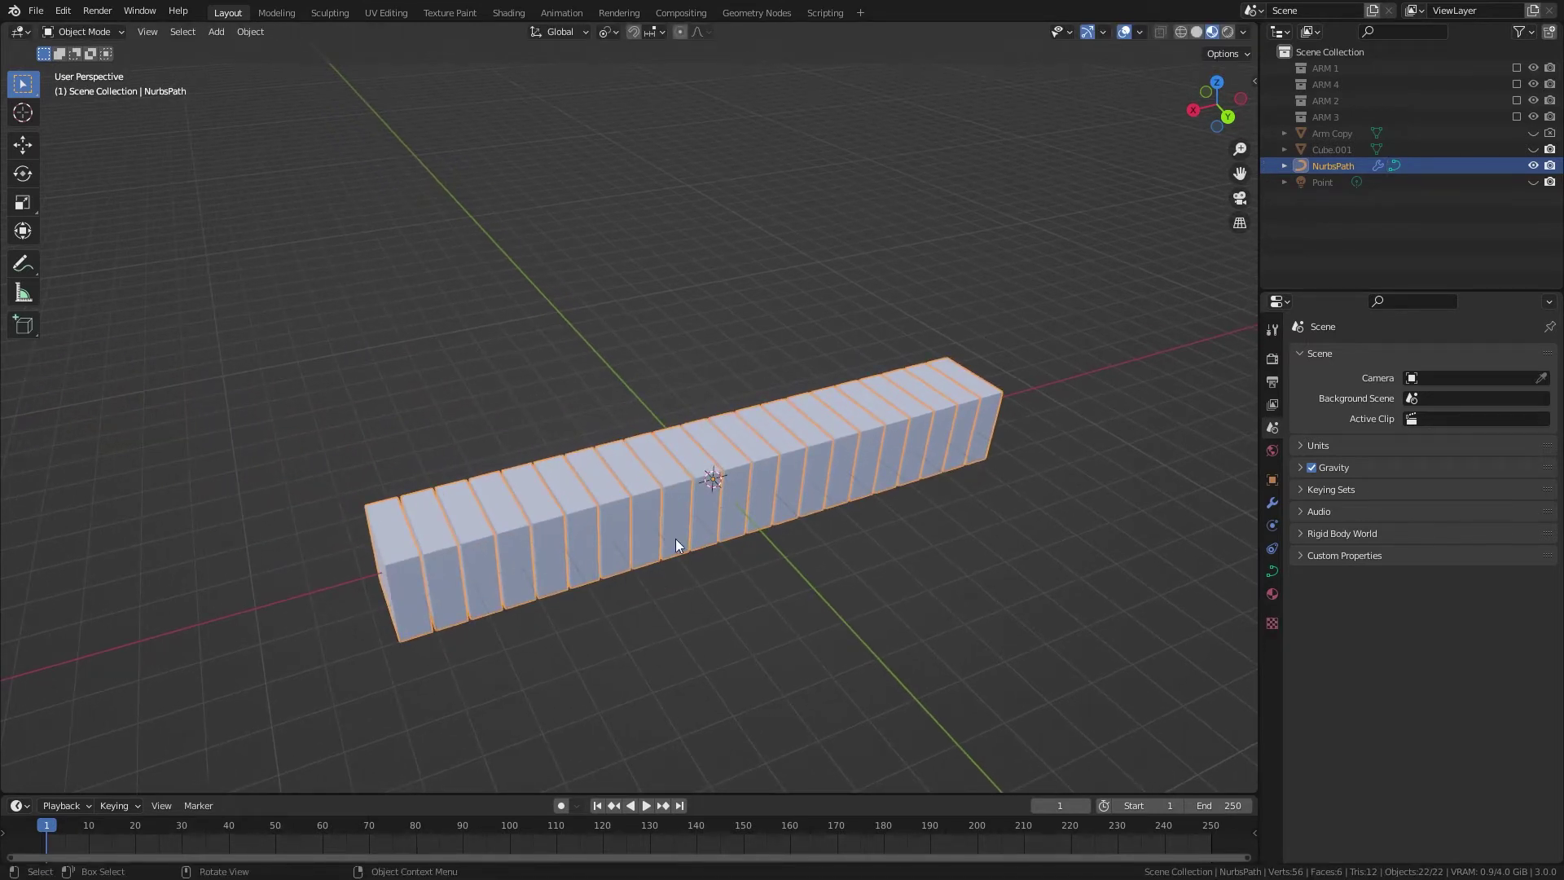
middle_drag(679, 534, 611, 557)
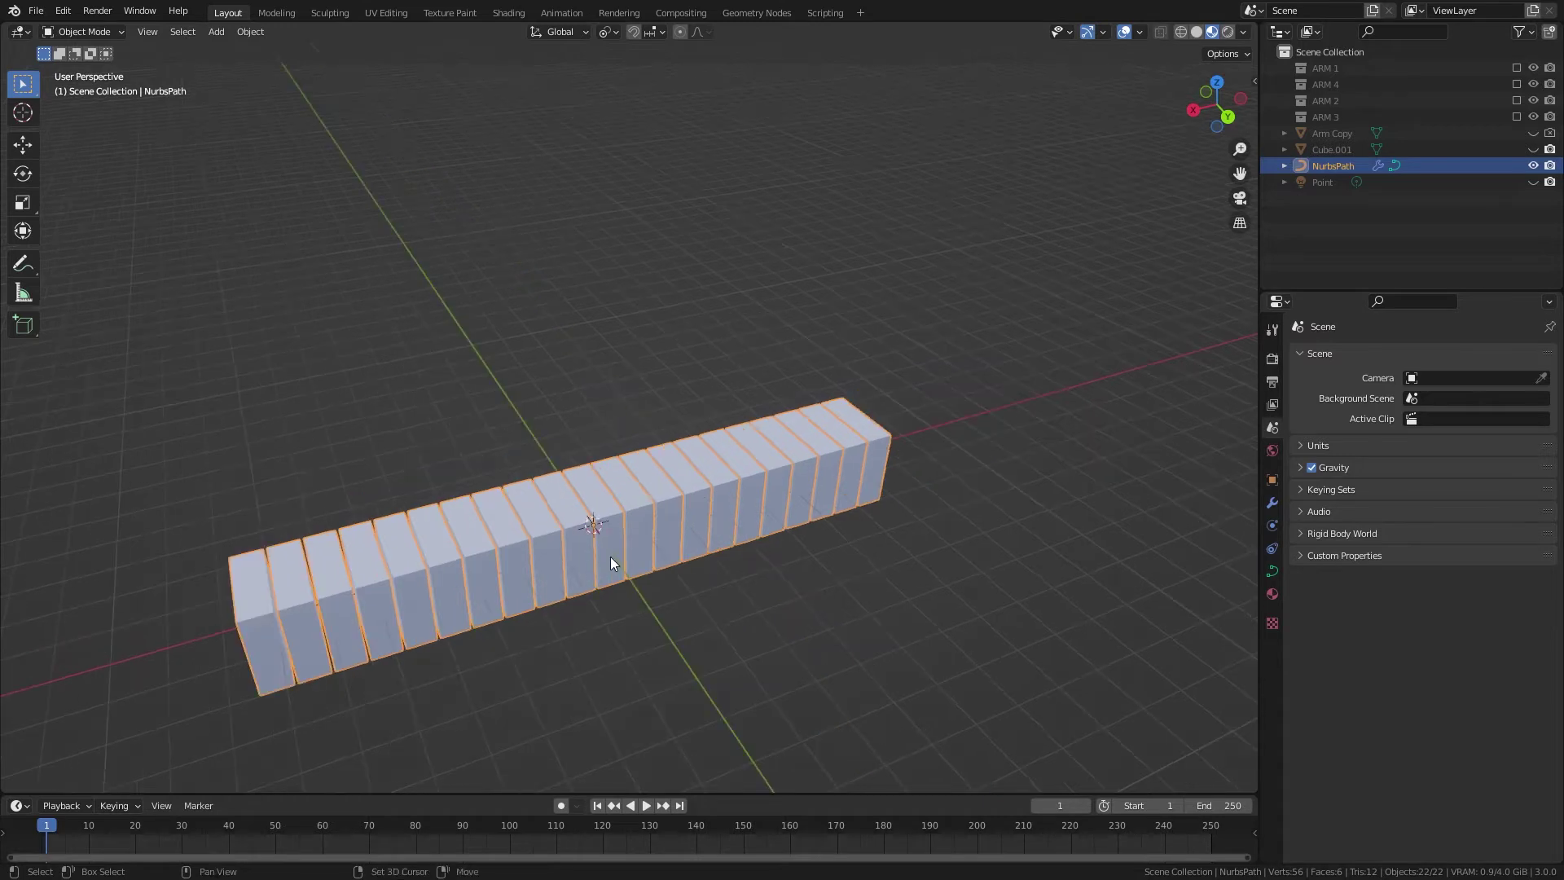
- Add a circle empty at the origin with radius 2, rotated 90° about Z
click(1273, 502)
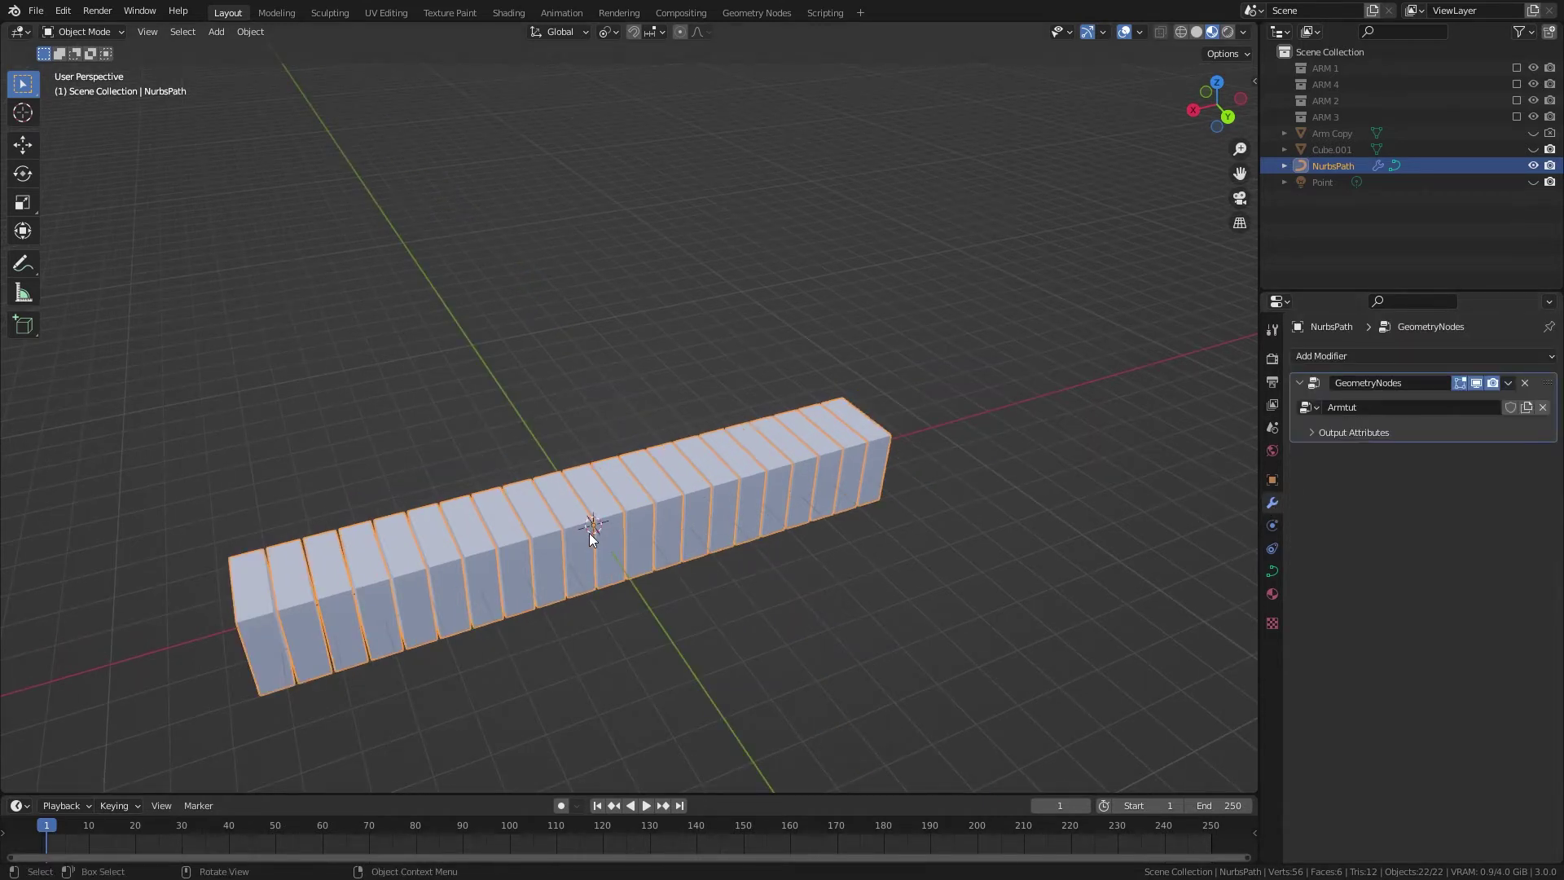
key(Tab)
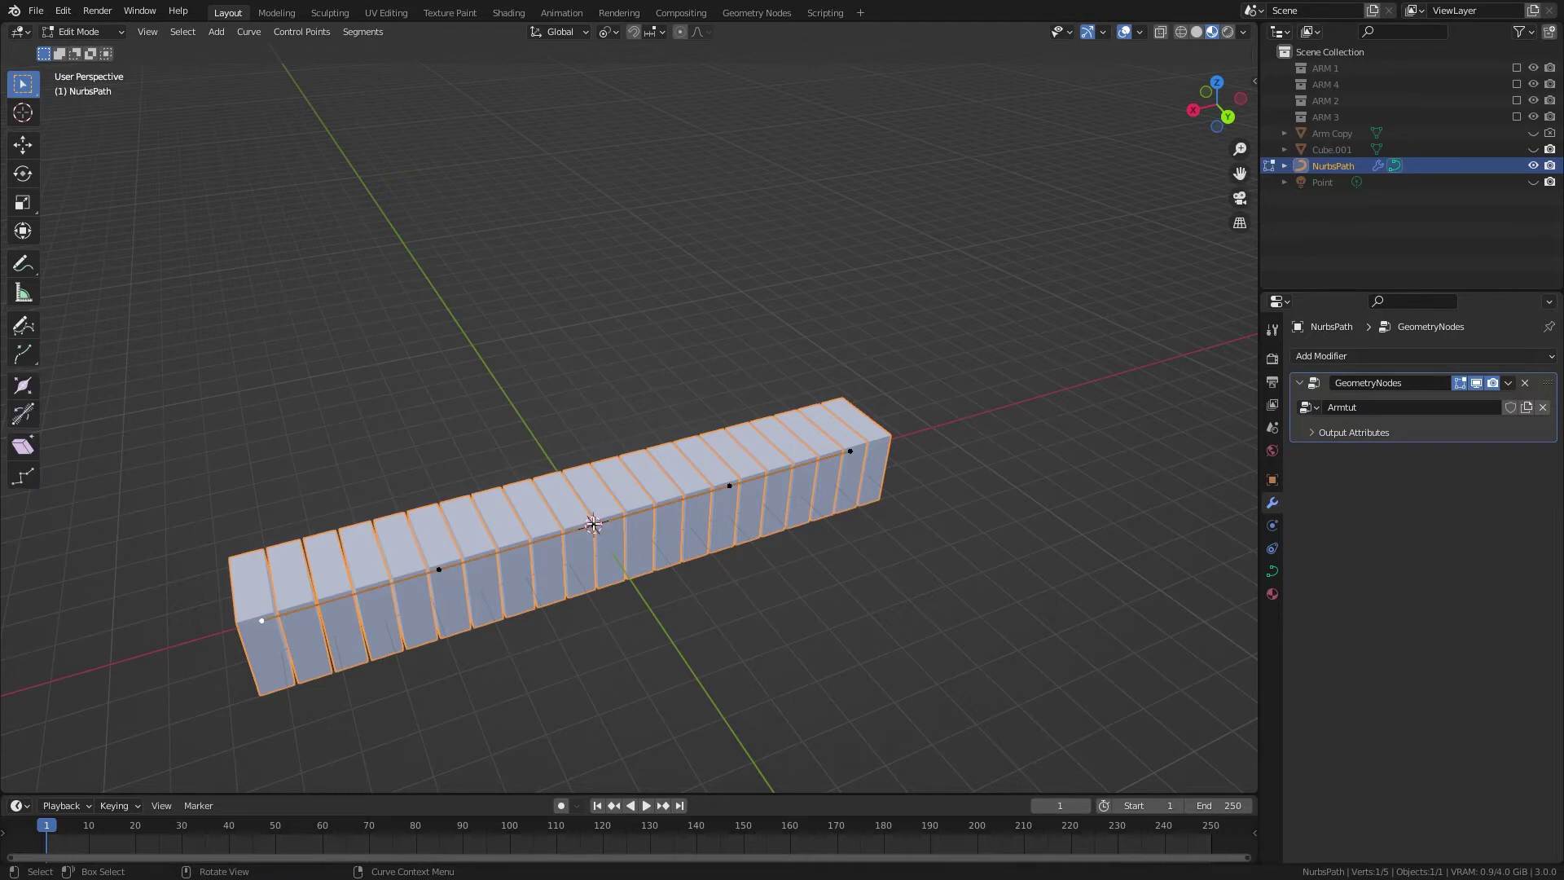
key(Tab)
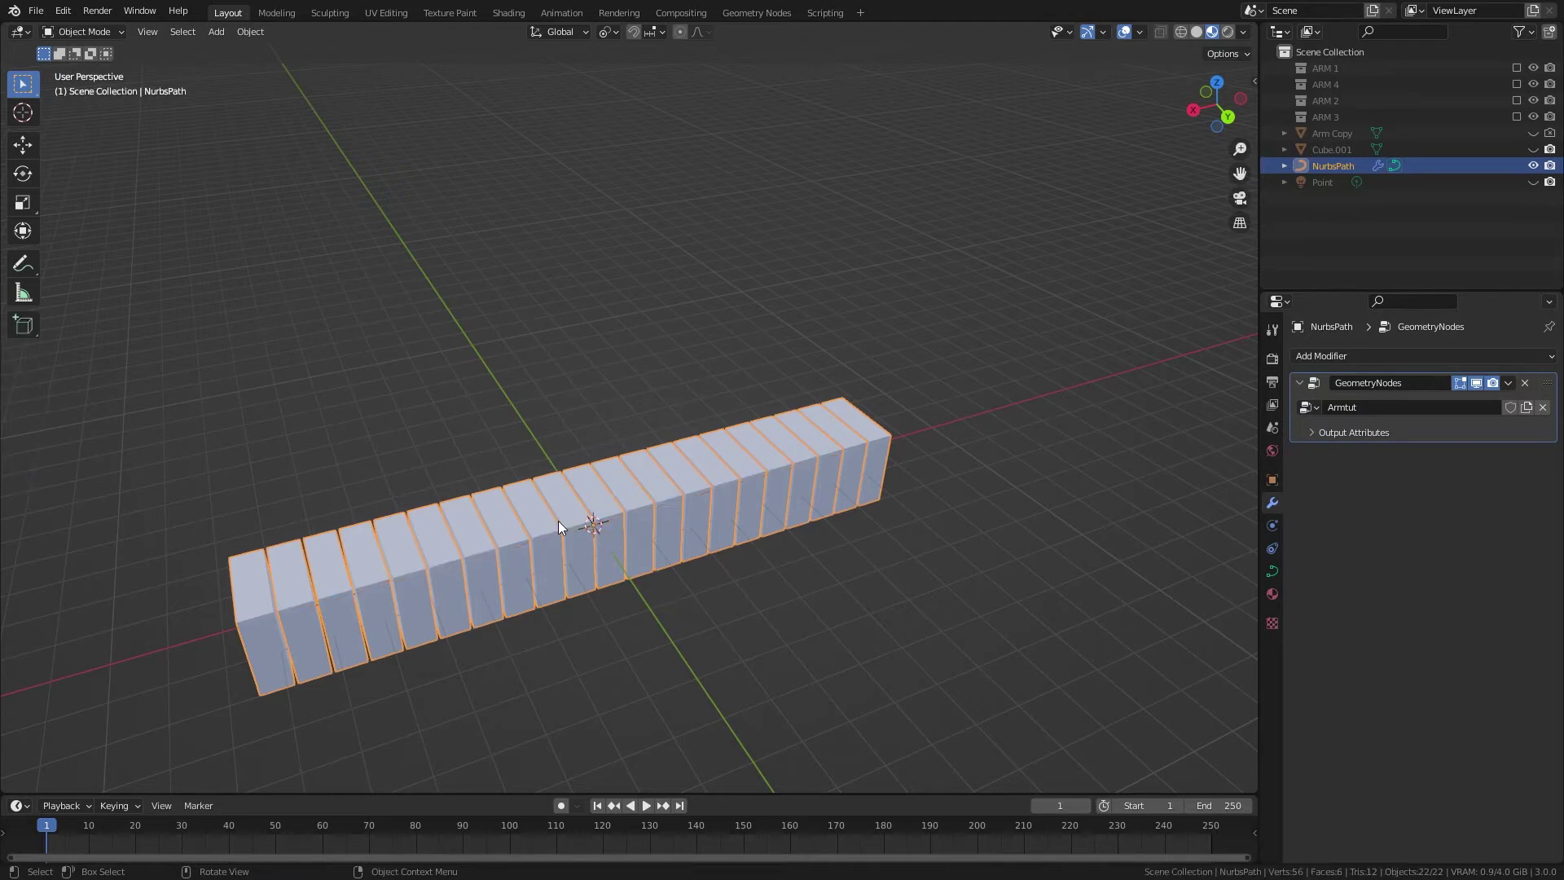
key(shift+a)
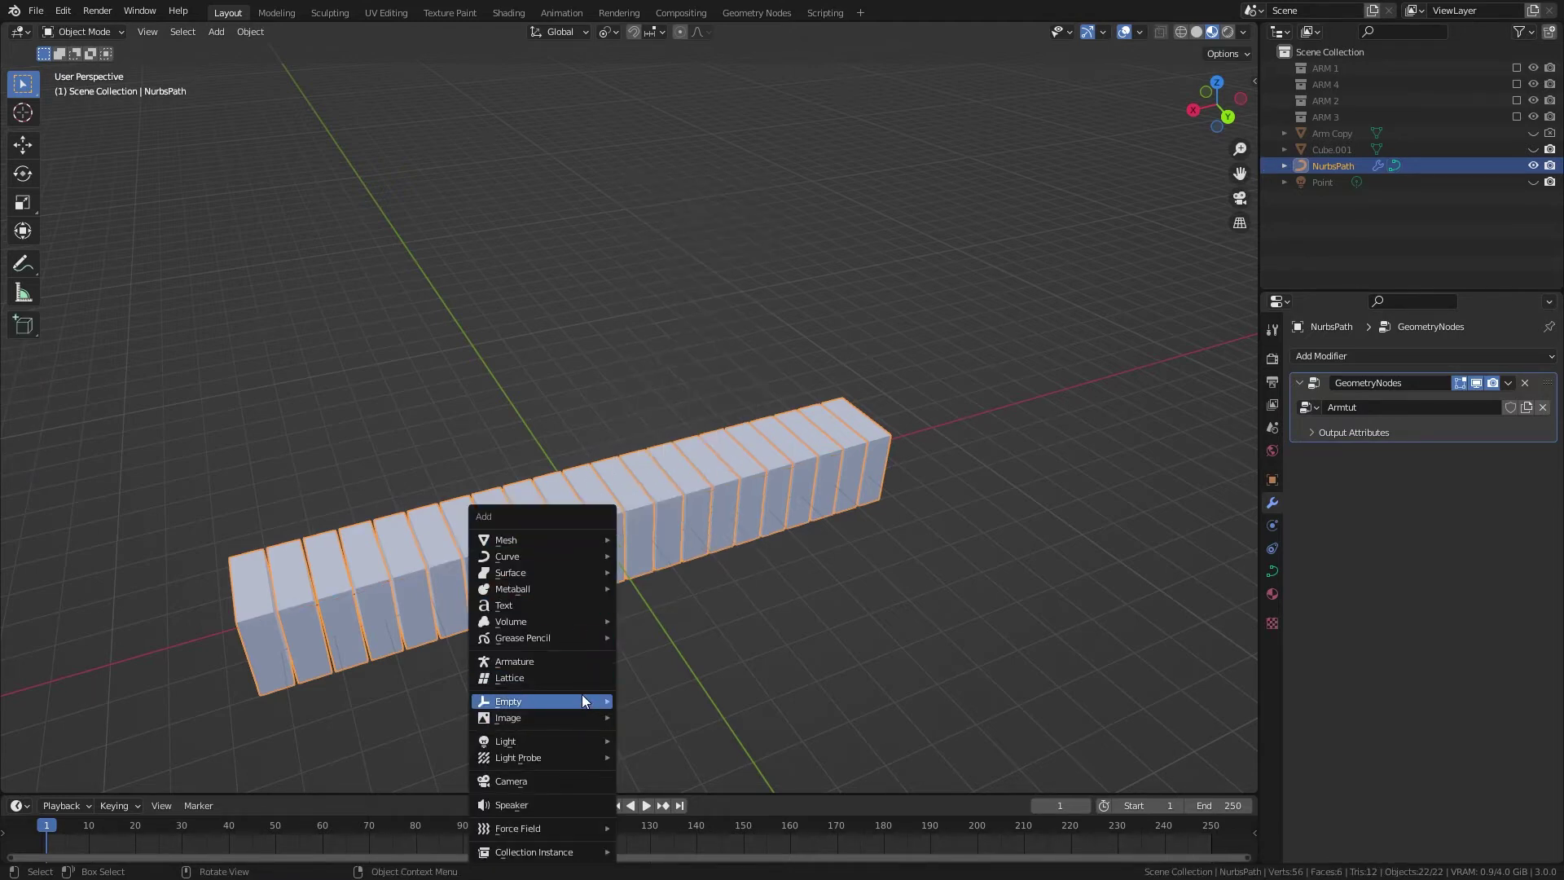
mouse_move(554, 701)
click(666, 755)
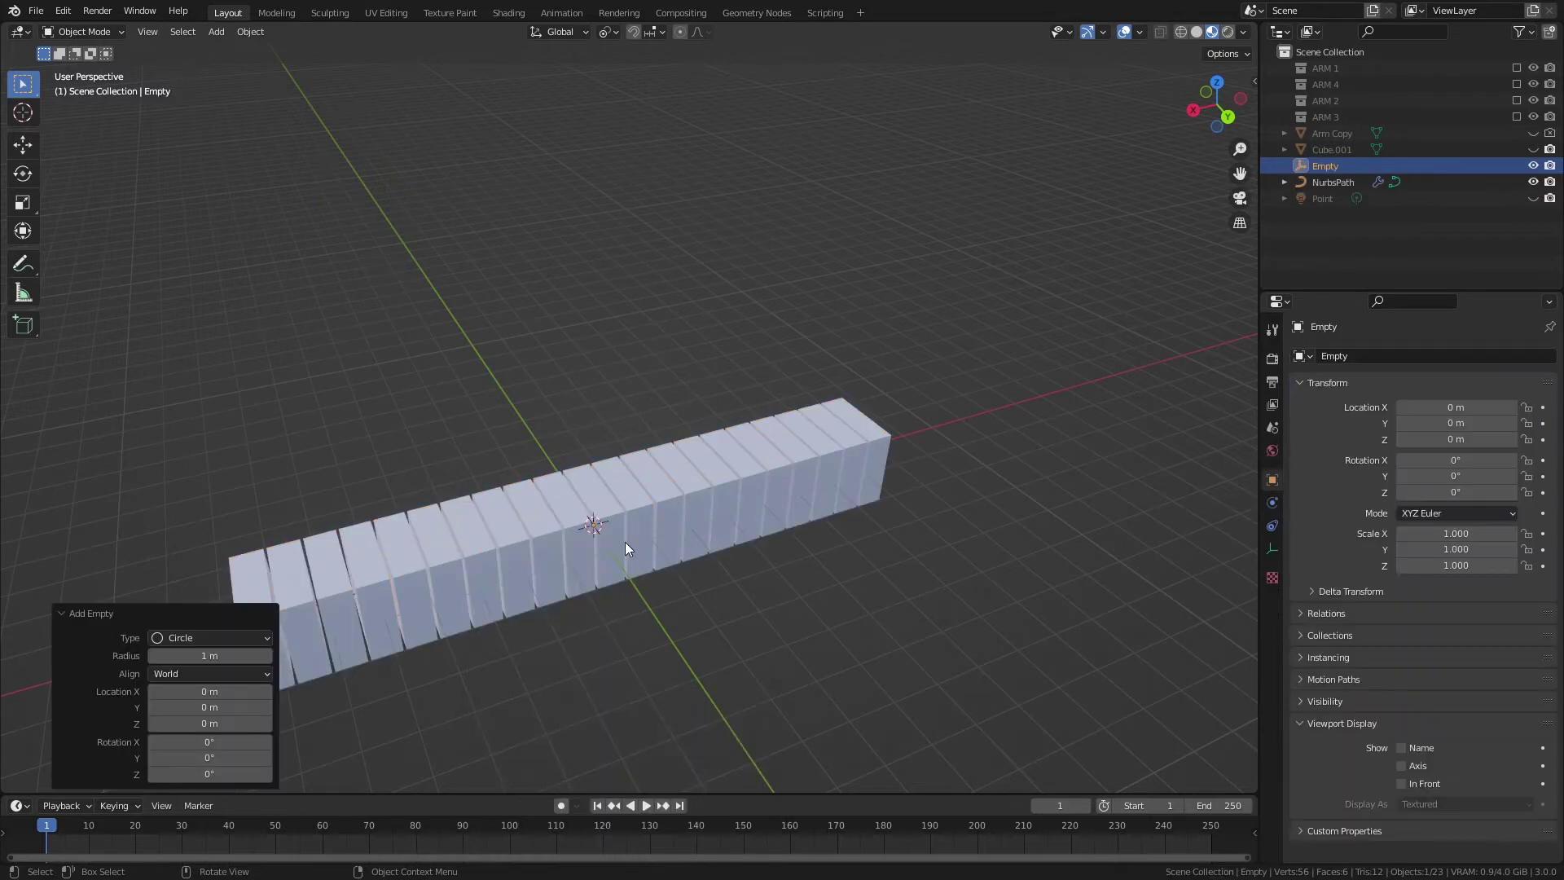
click(199, 655)
text(2)
key(Return)
text(rz90)
key(Return)
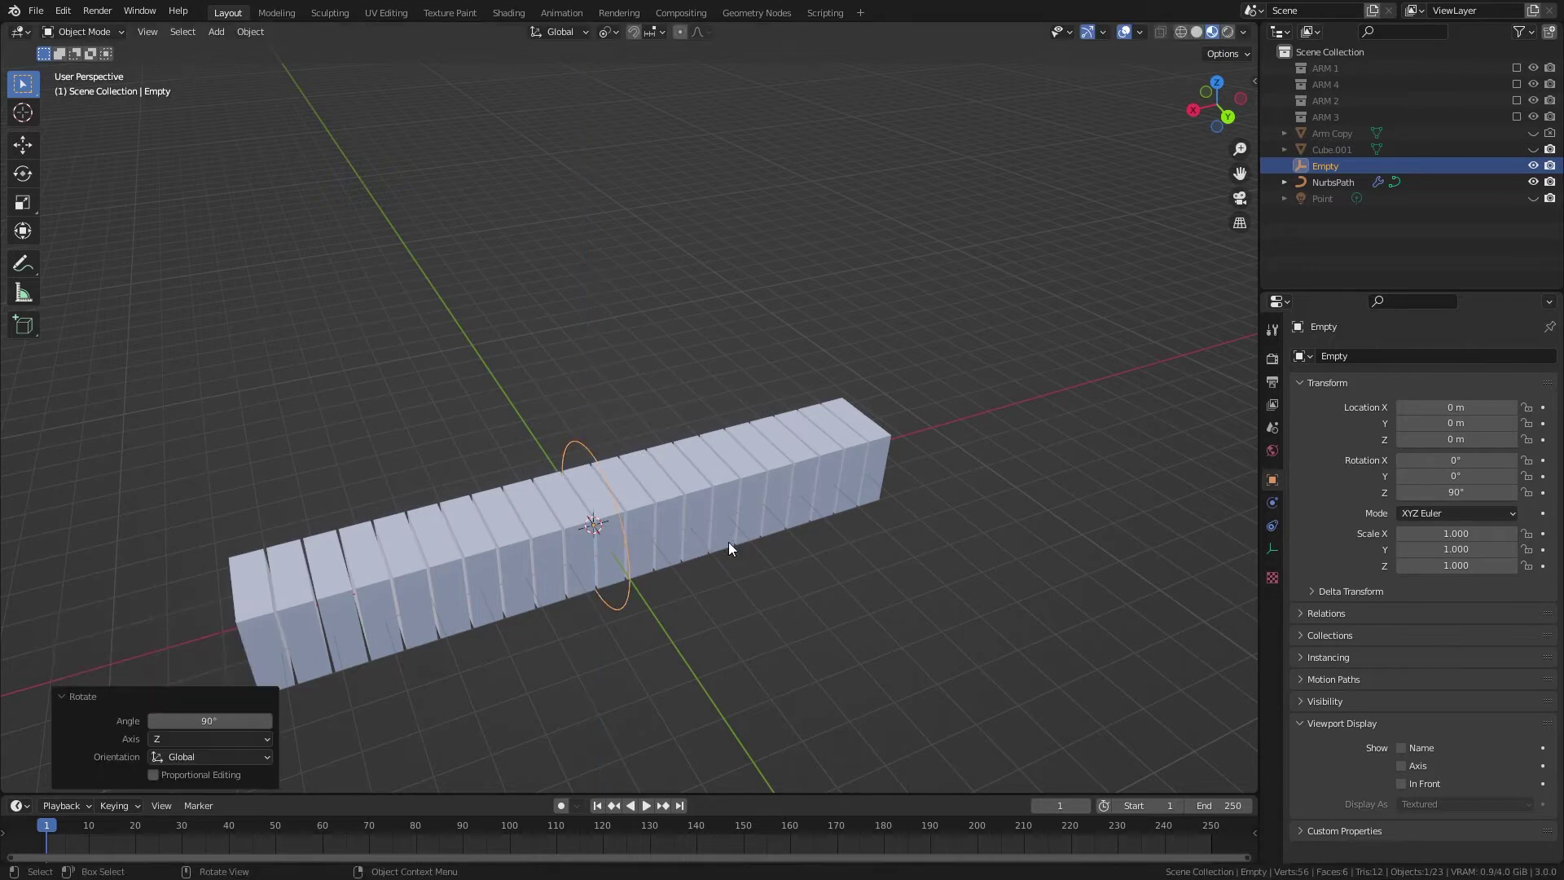
- Hook the NurbsPath's selected point to a new object and retarget the hook to the circle Empty
click(602, 543)
key(Tab)
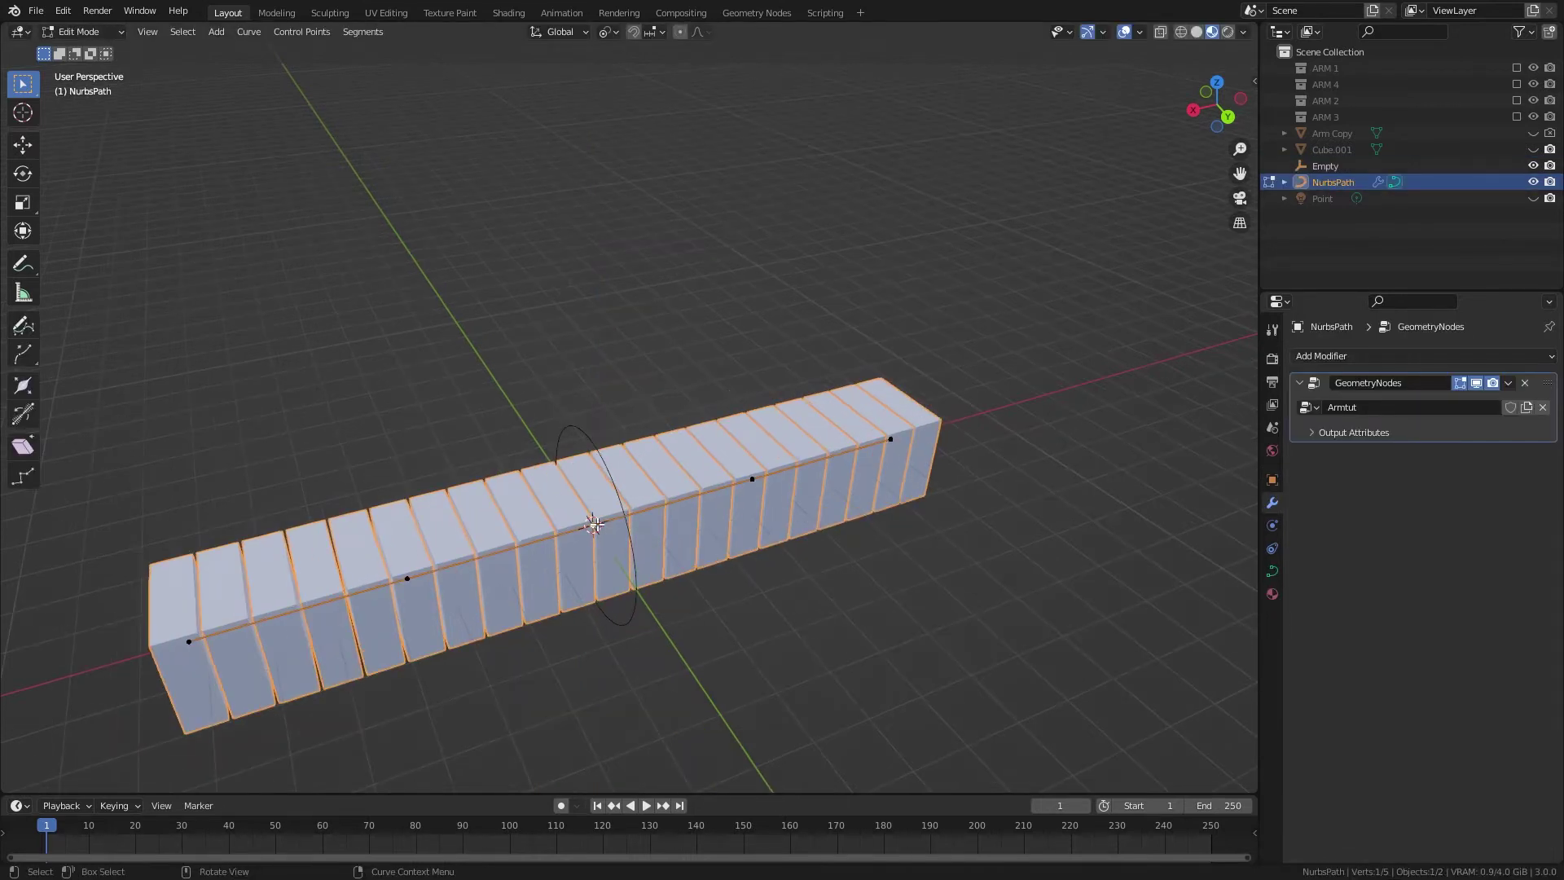
key(ctrl)
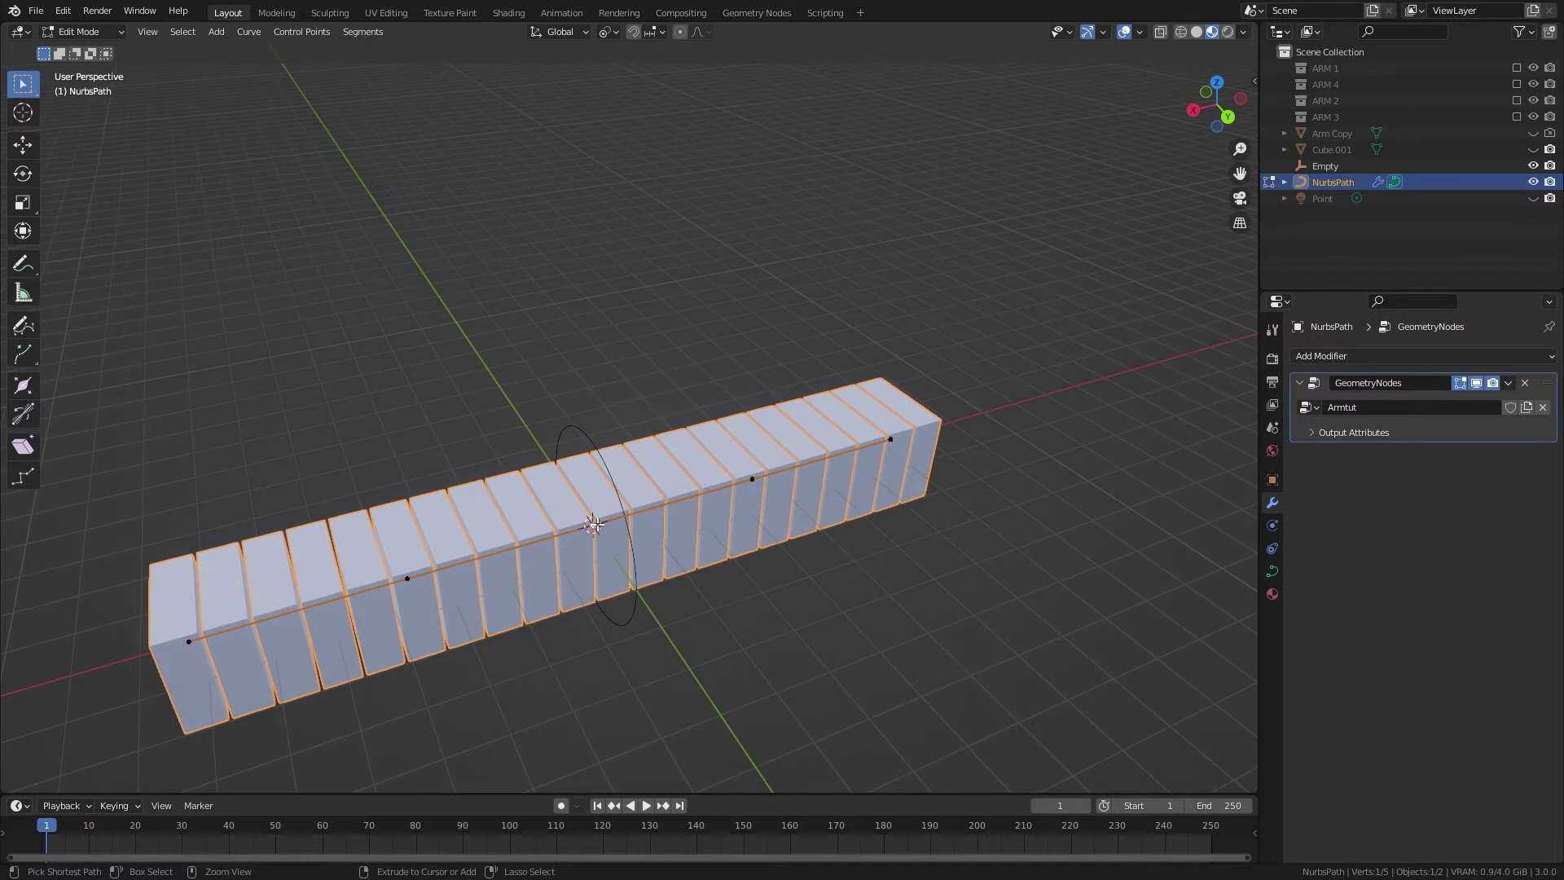
key(ctrl+h)
click(598, 525)
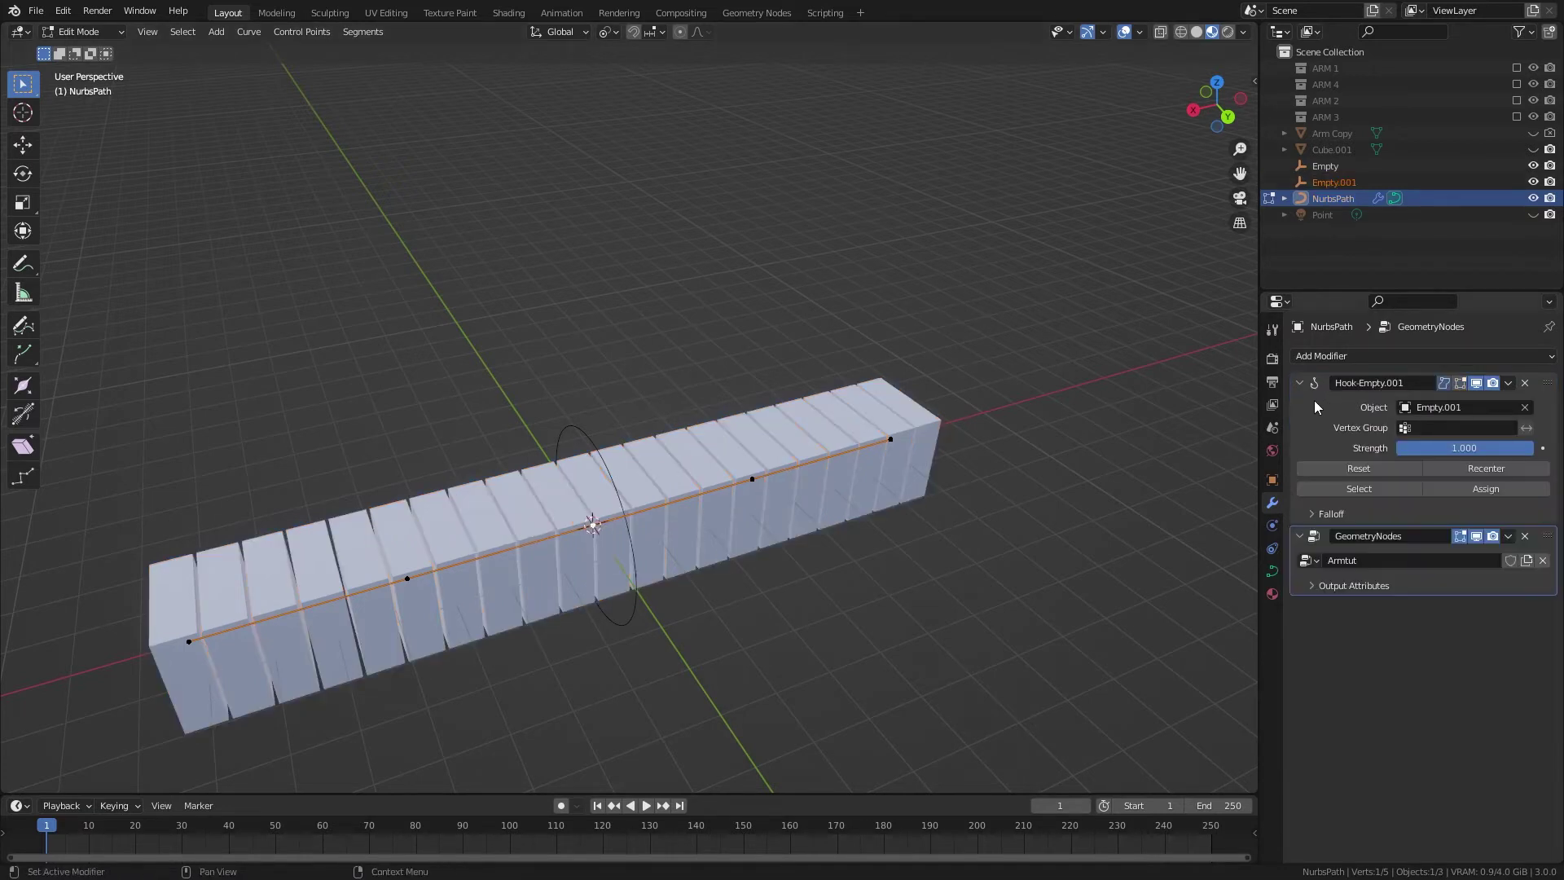
click(1528, 409)
click(638, 434)
- Delete the leftover Empty.001 and select the circle Empty
key(Tab)
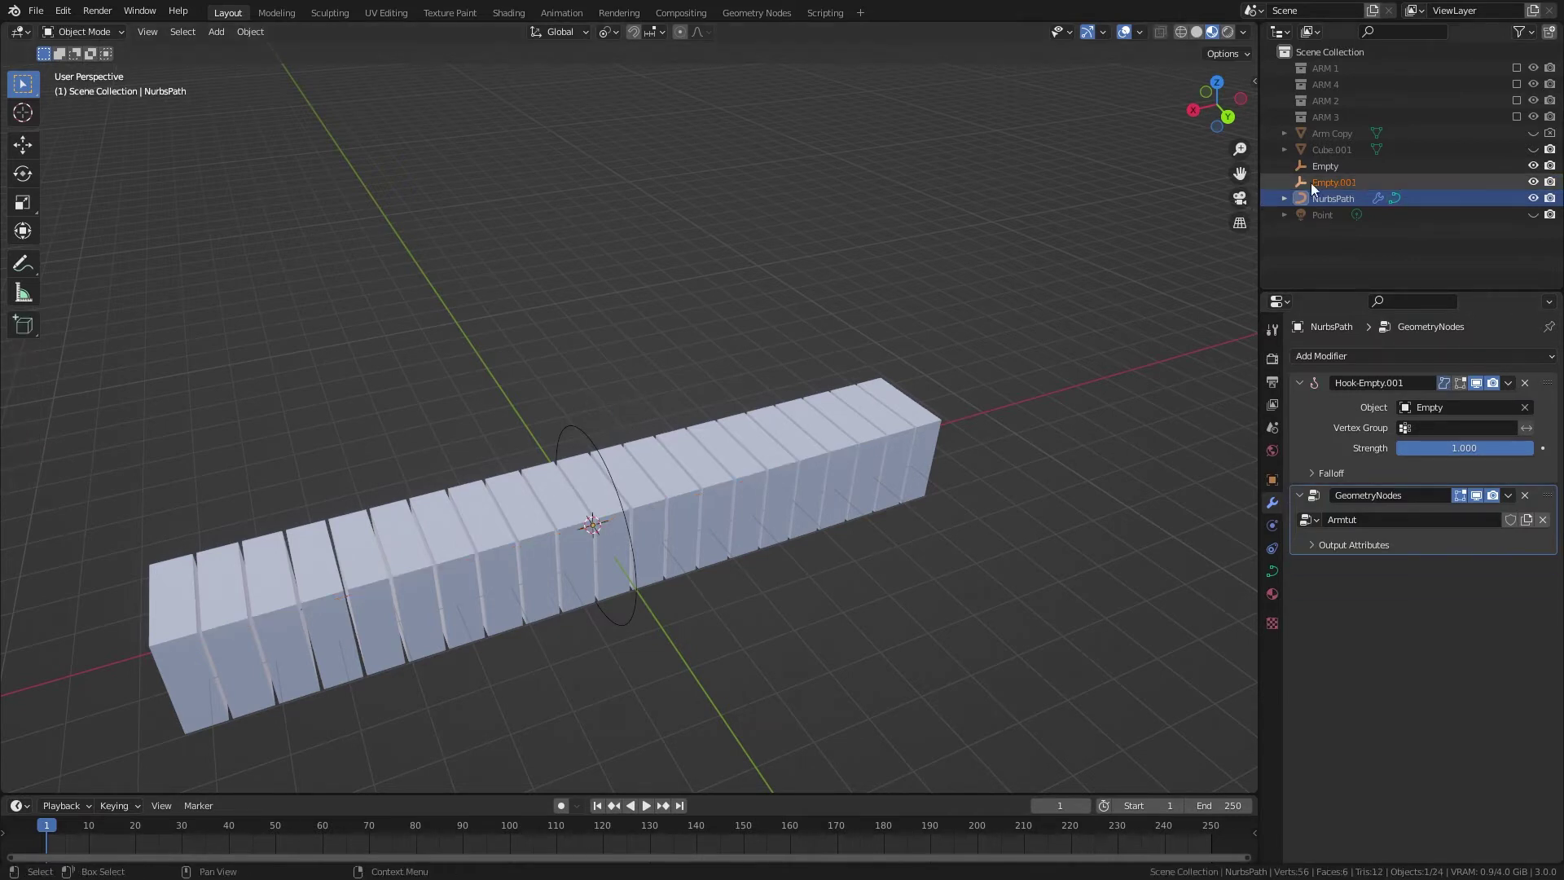
click(1347, 183)
key(x)
click(595, 506)
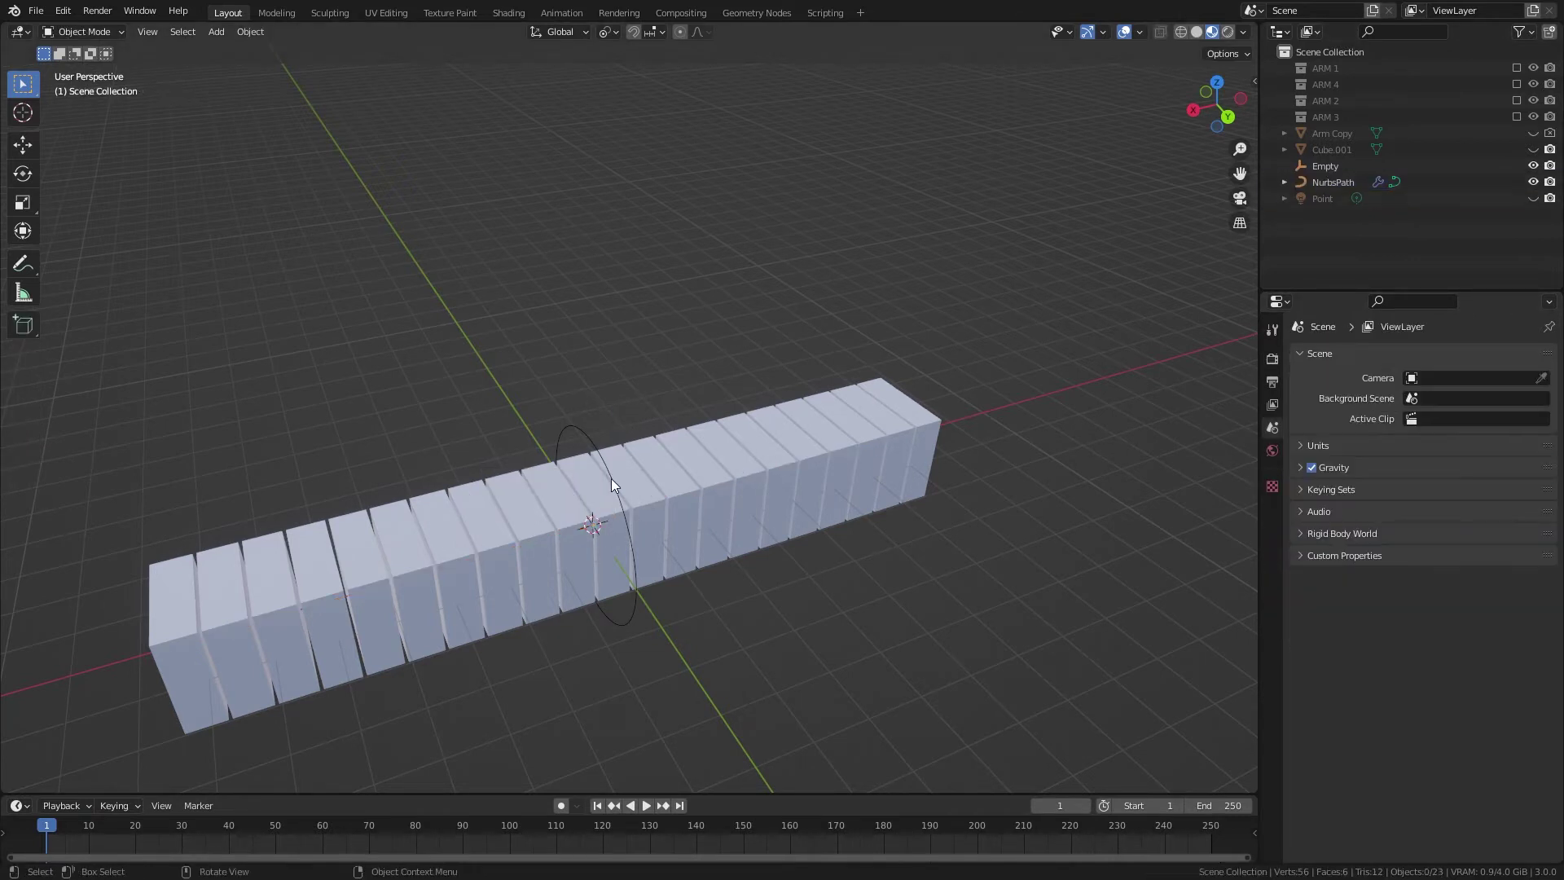
click(611, 477)
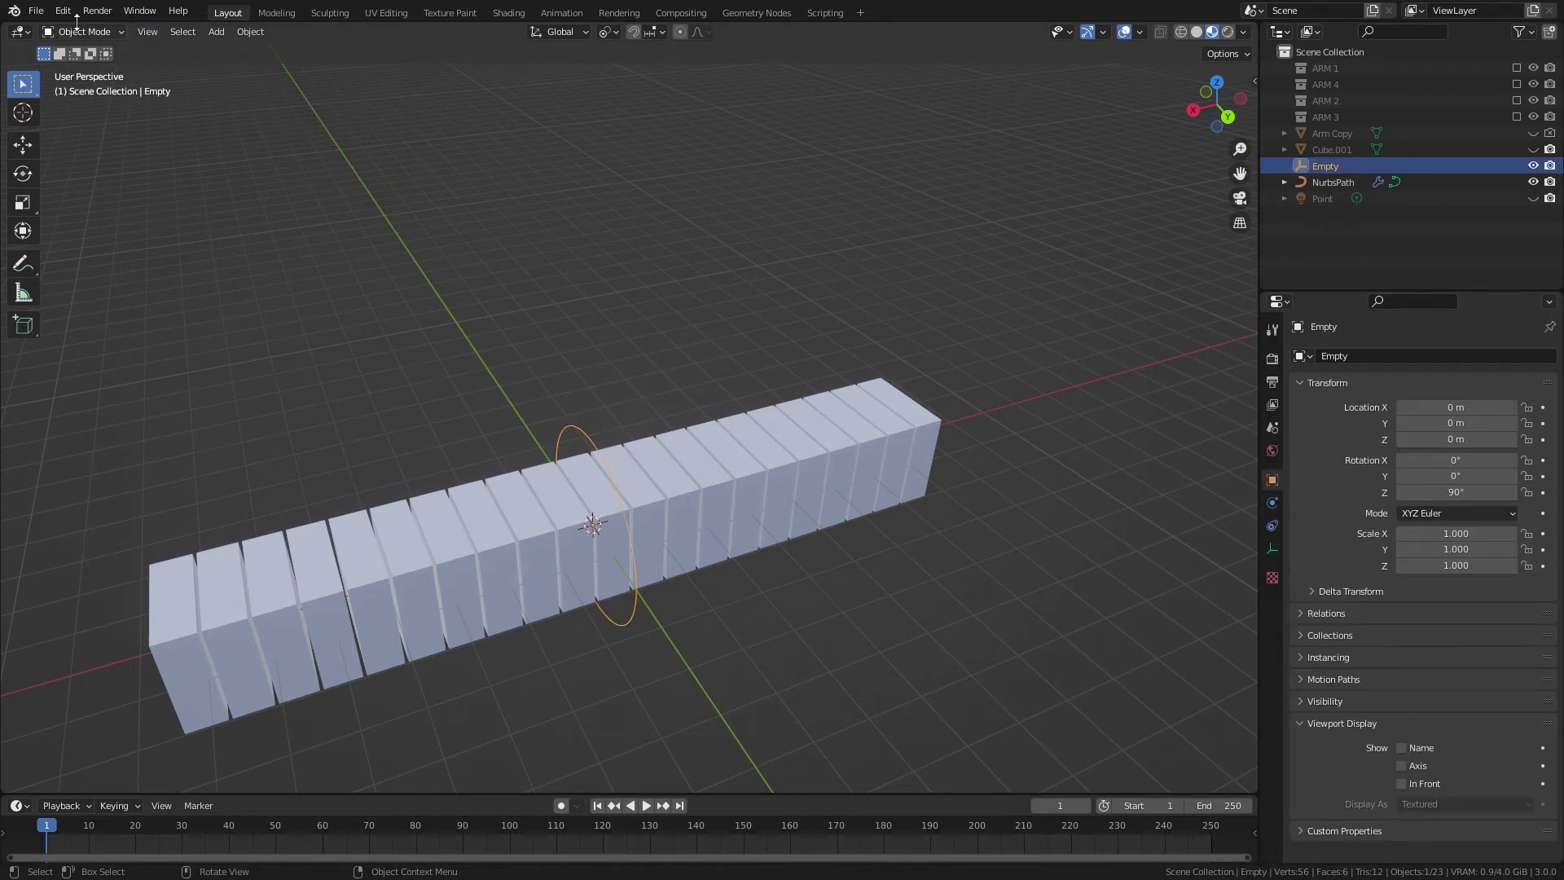
- Test-move the Empty to bend the arm, then cancel so the slab row stays straight
key(g)
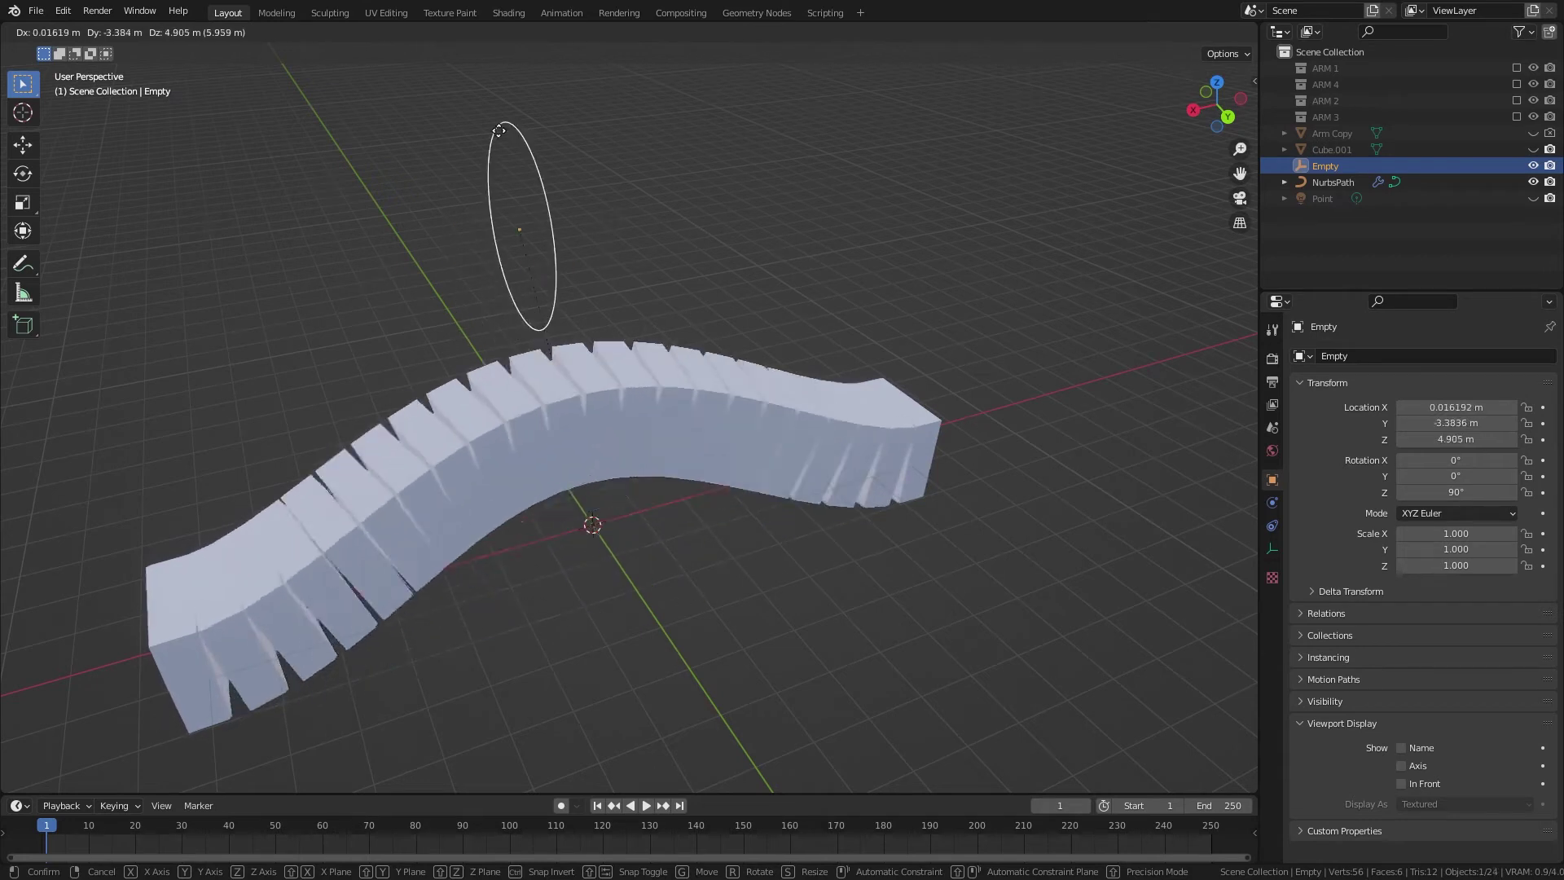
key(Escape)
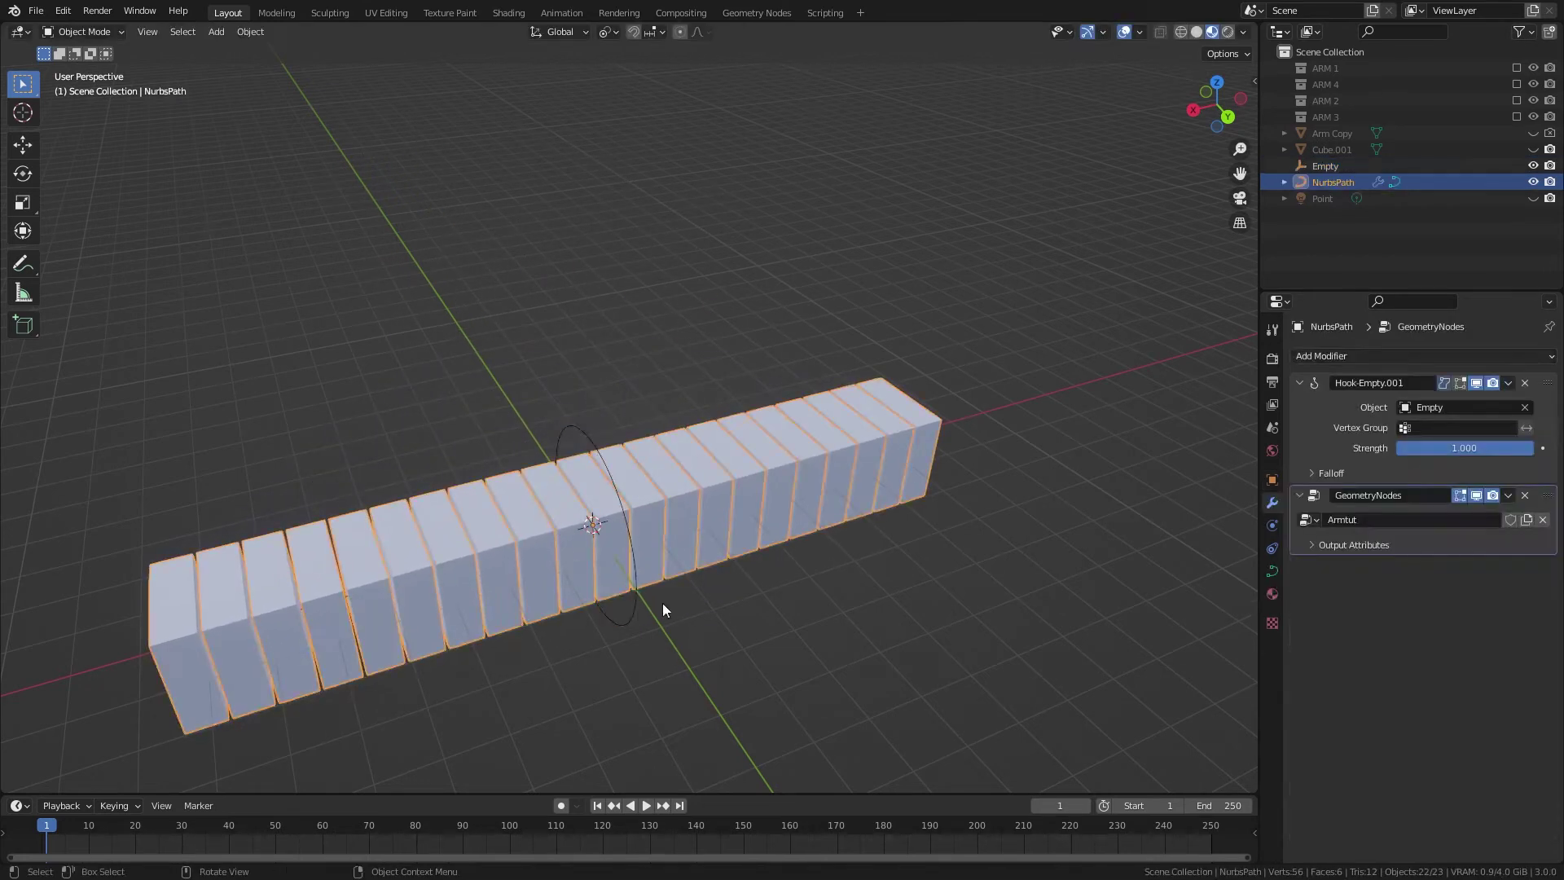
- Snap the 3D cursor to a middle control point of the NurbsPath curve
key(Tab)
click(766, 485)
shift+middle_drag(770, 486, 534, 546)
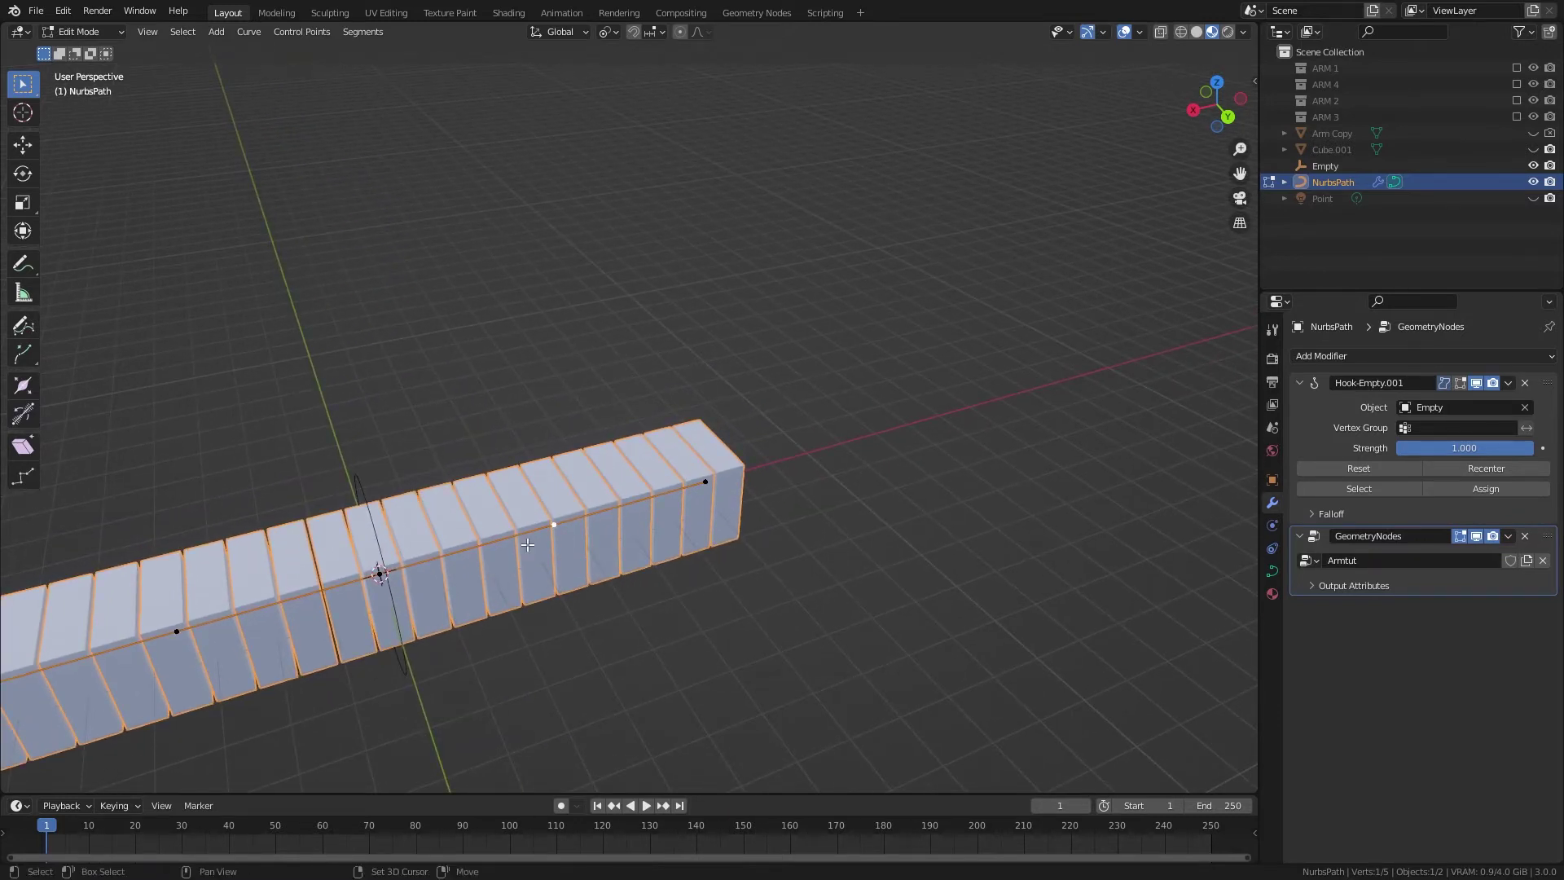
key(shift+s)
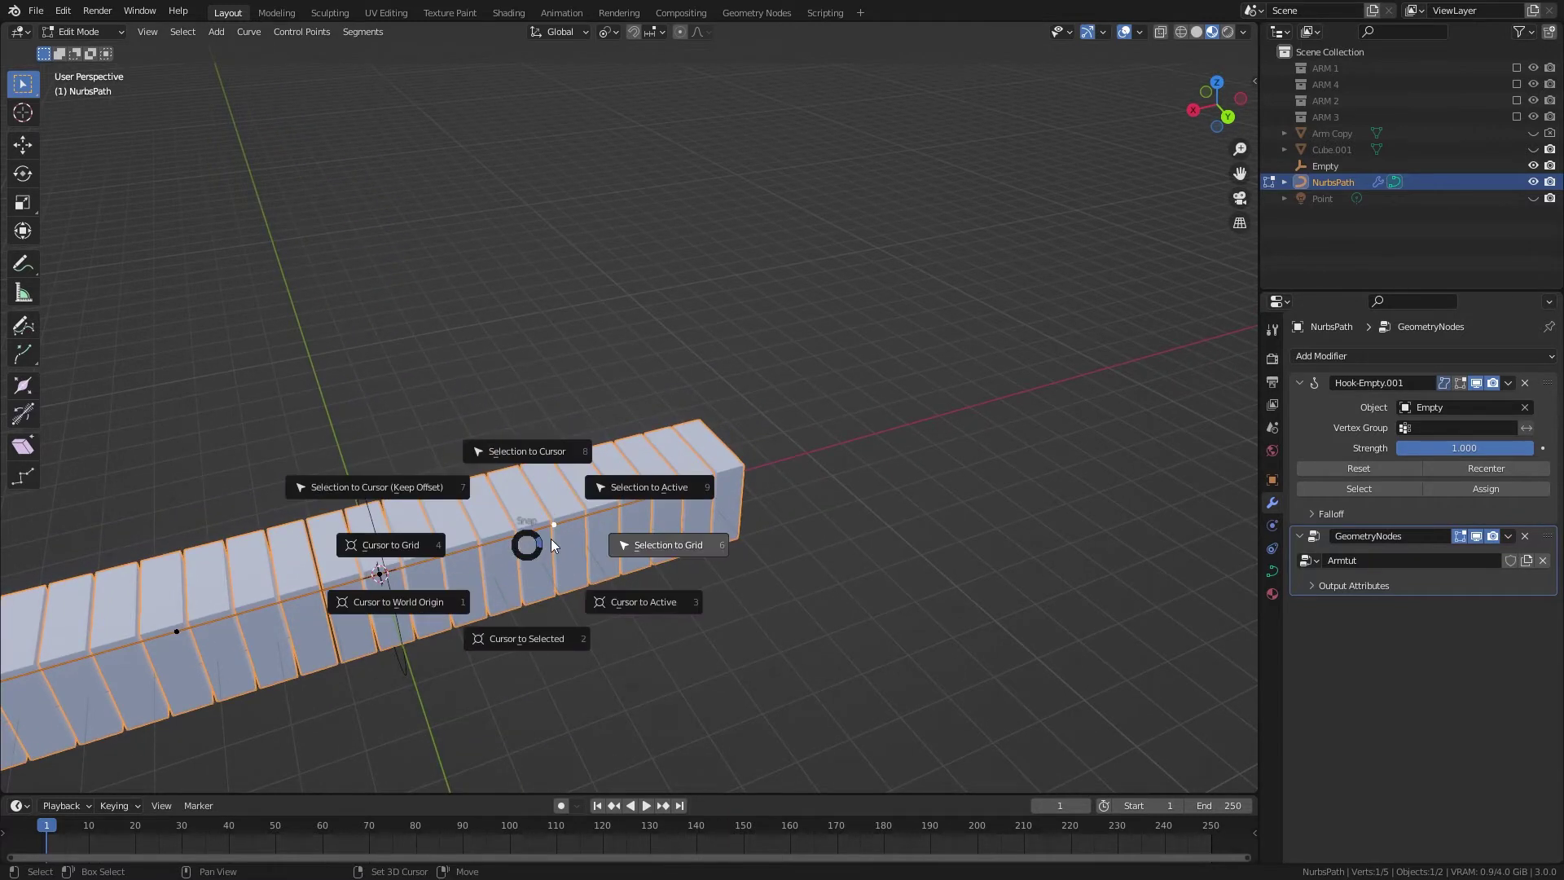
click(515, 639)
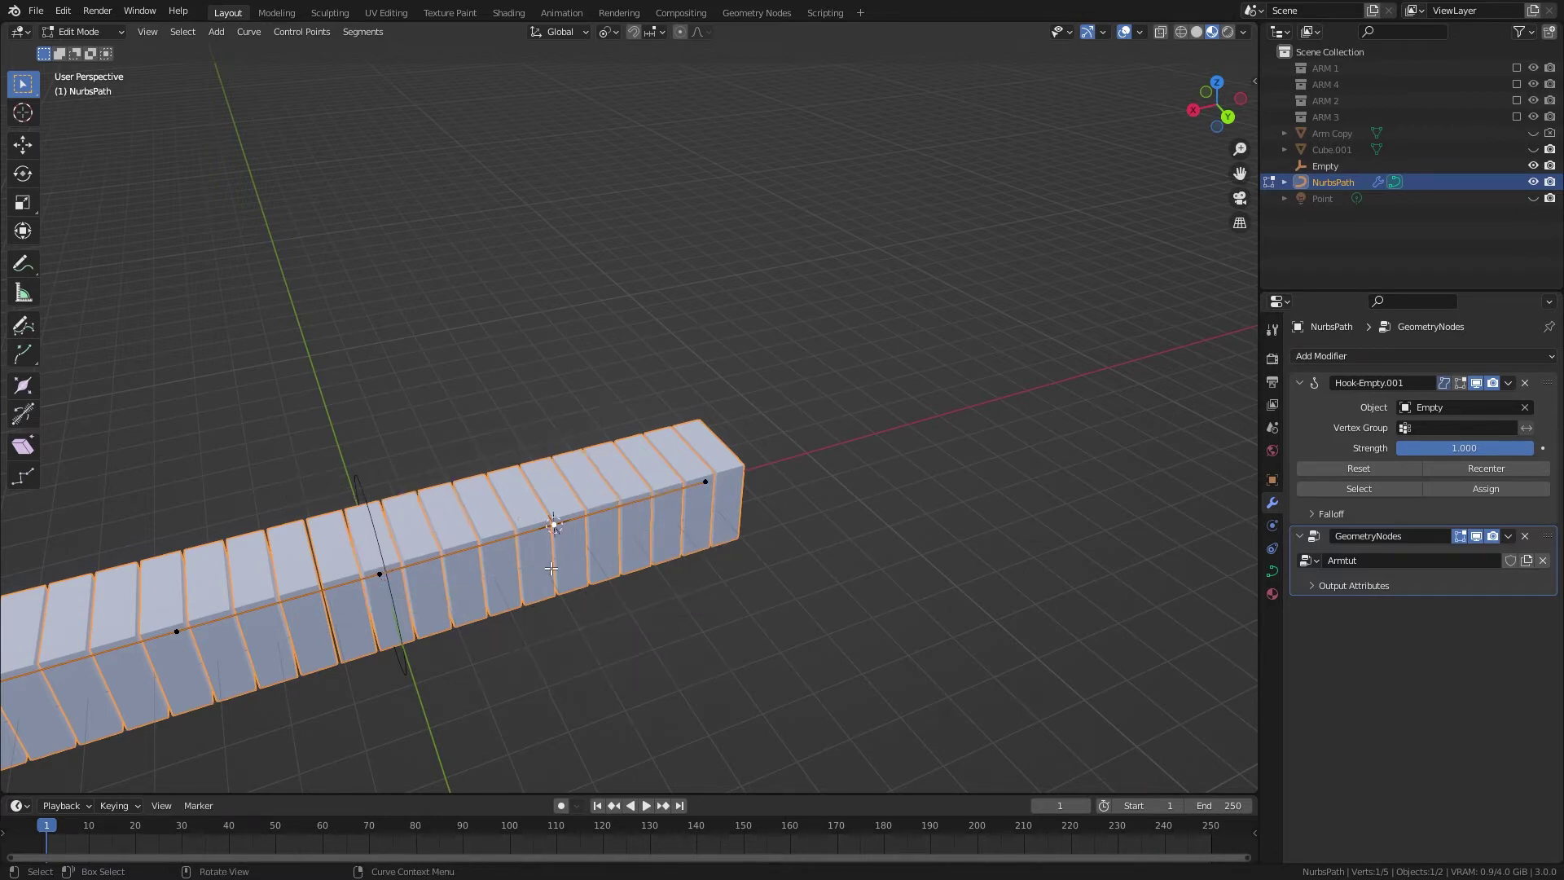
key(Tab)
- Add a circle empty at the cursor and rotate it 90° about Z
key(shift)
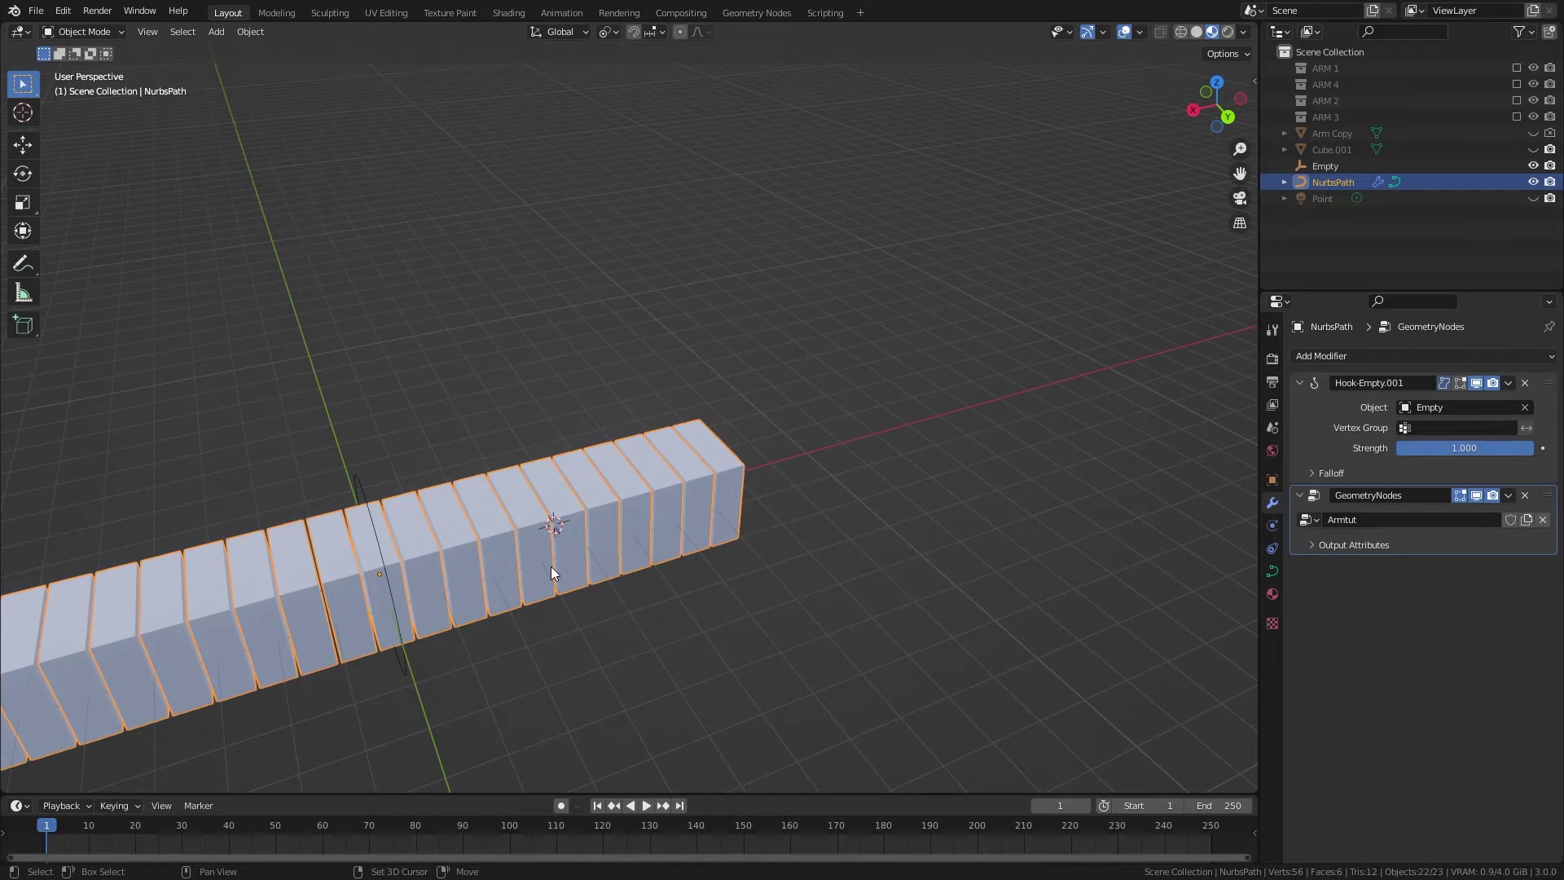
key(shift+a)
mouse_move(531, 569)
click(638, 621)
text(r)
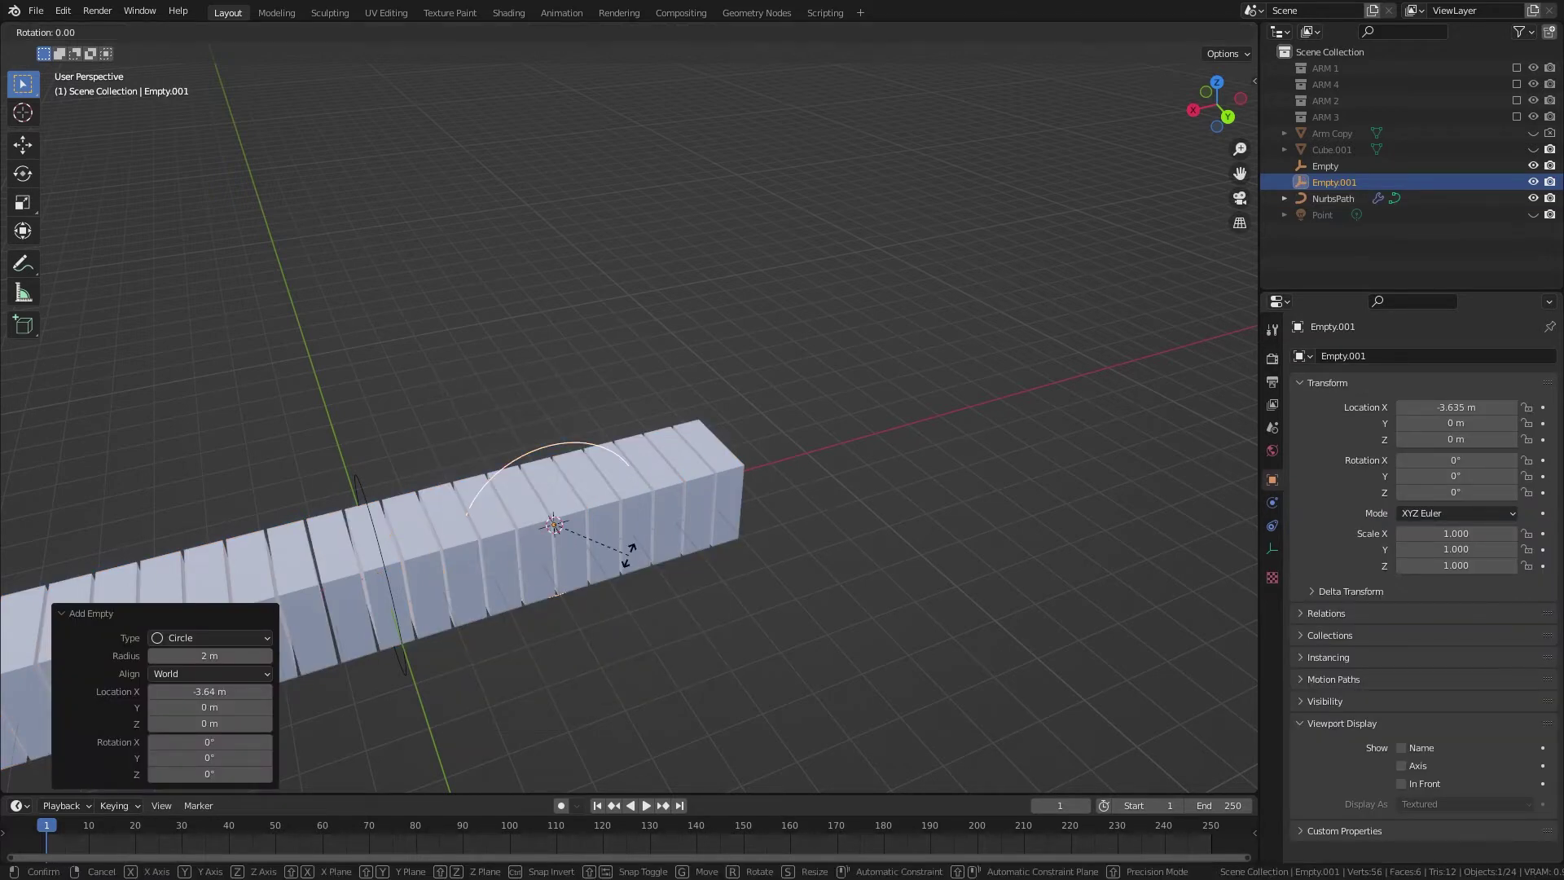
text(z)
text(90)
key(Return)
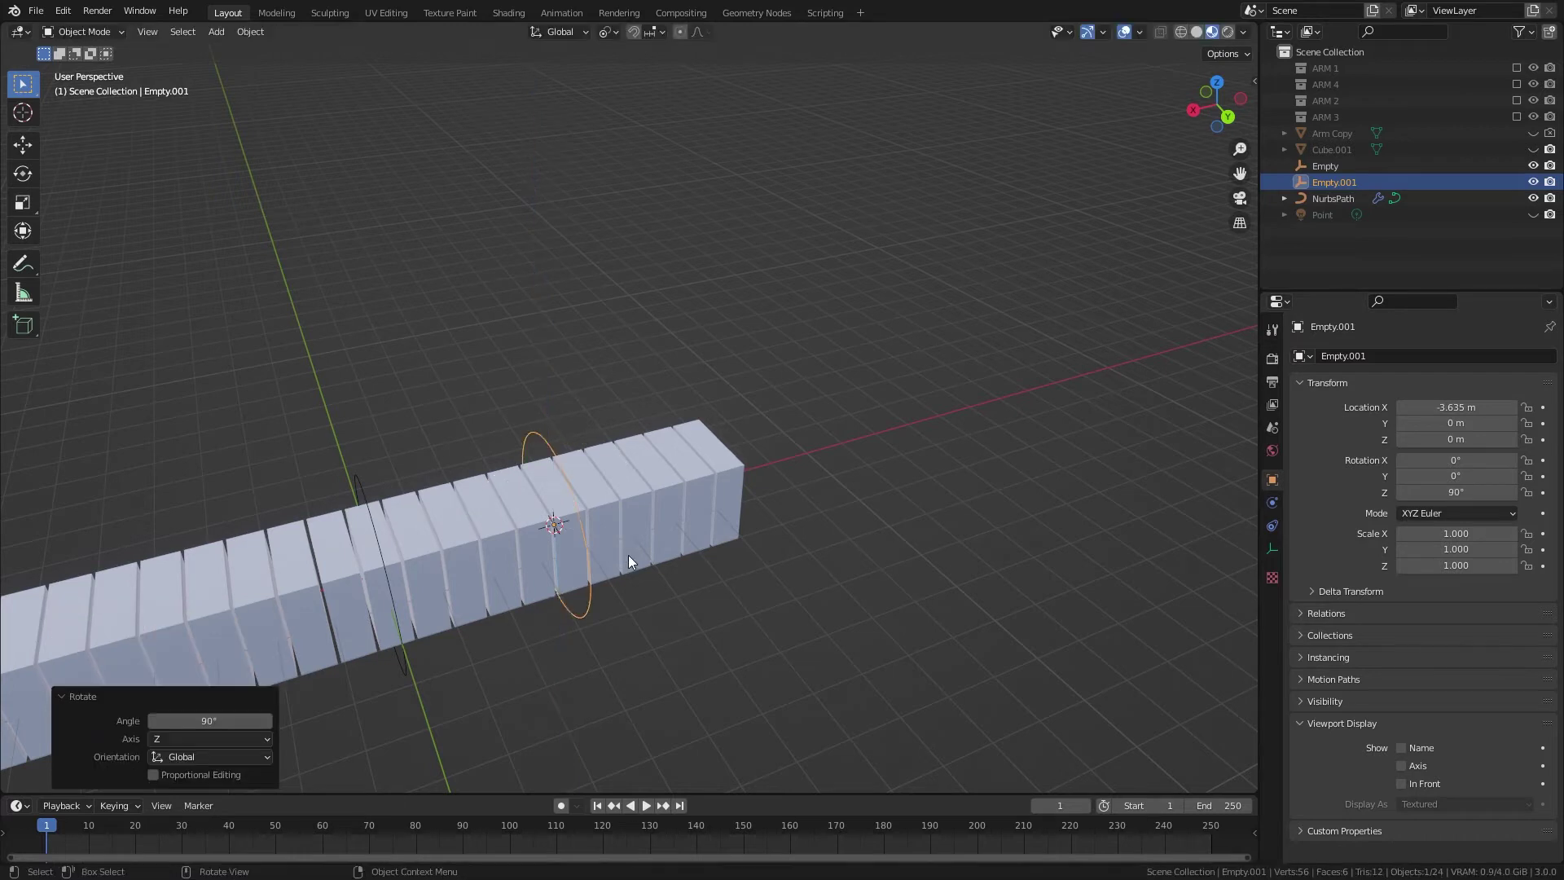
middle_drag(569, 575, 609, 564)
- Hook that curve point to a new empty, creating Hook-Empty.002
click(589, 551)
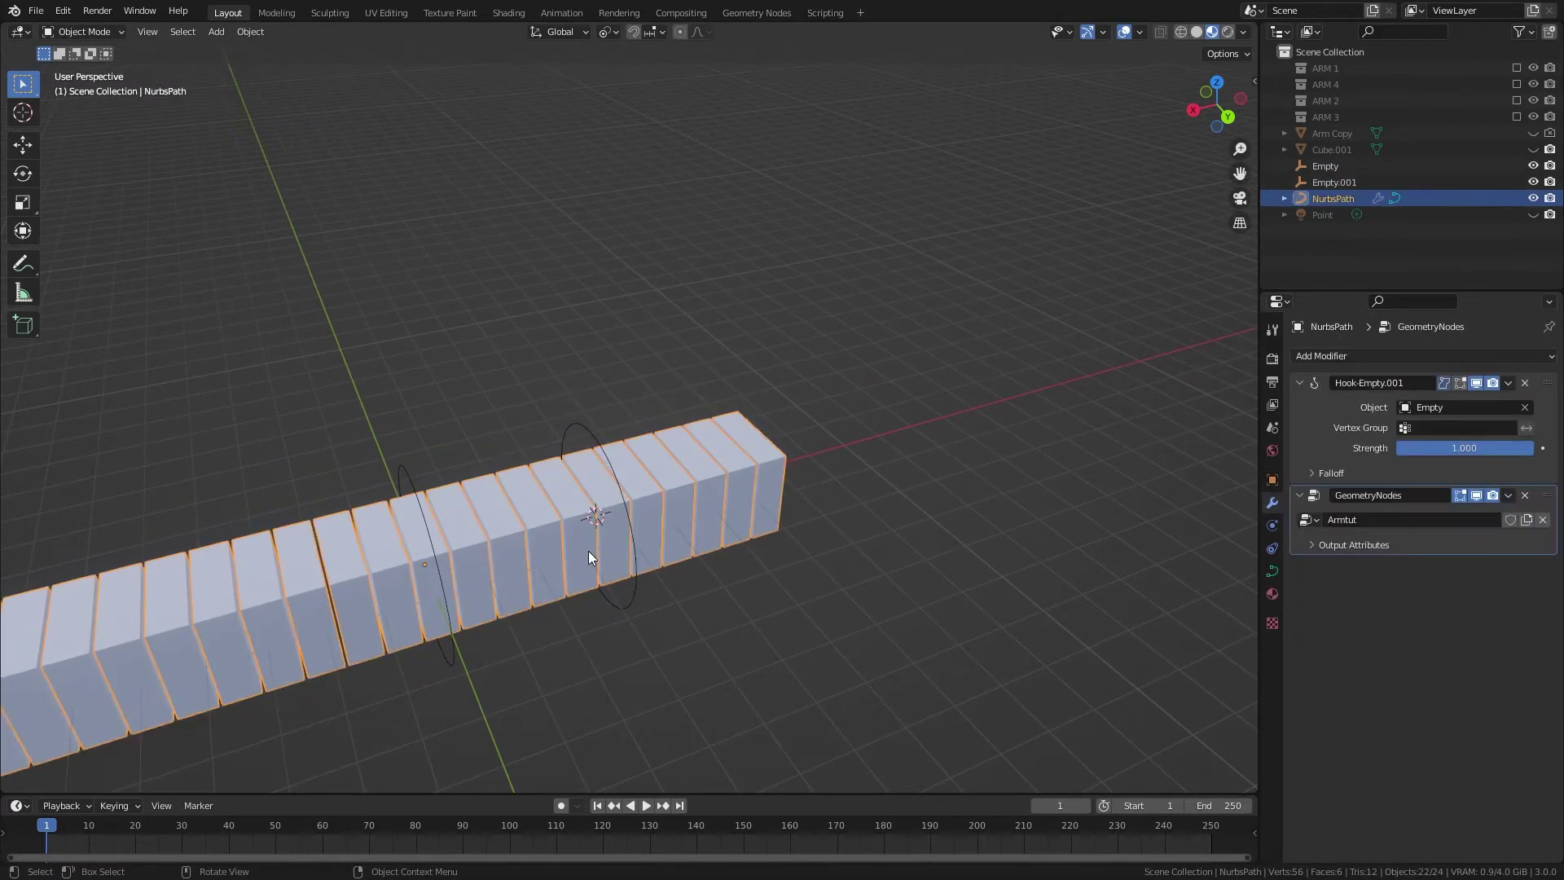
key(Tab)
key(ctrl+h)
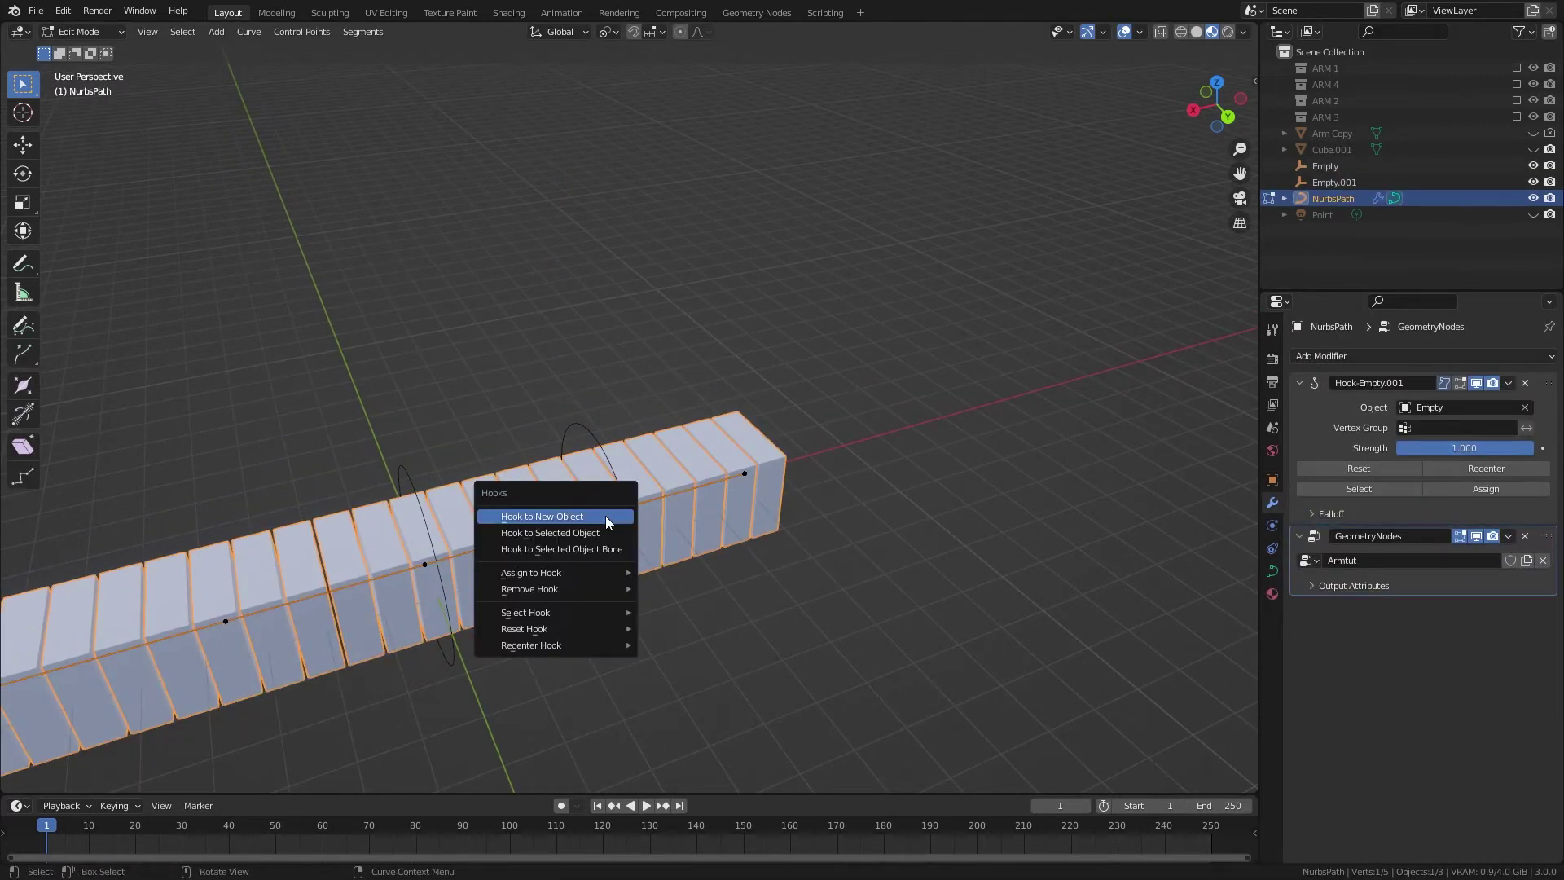
click(601, 516)
key(Tab)
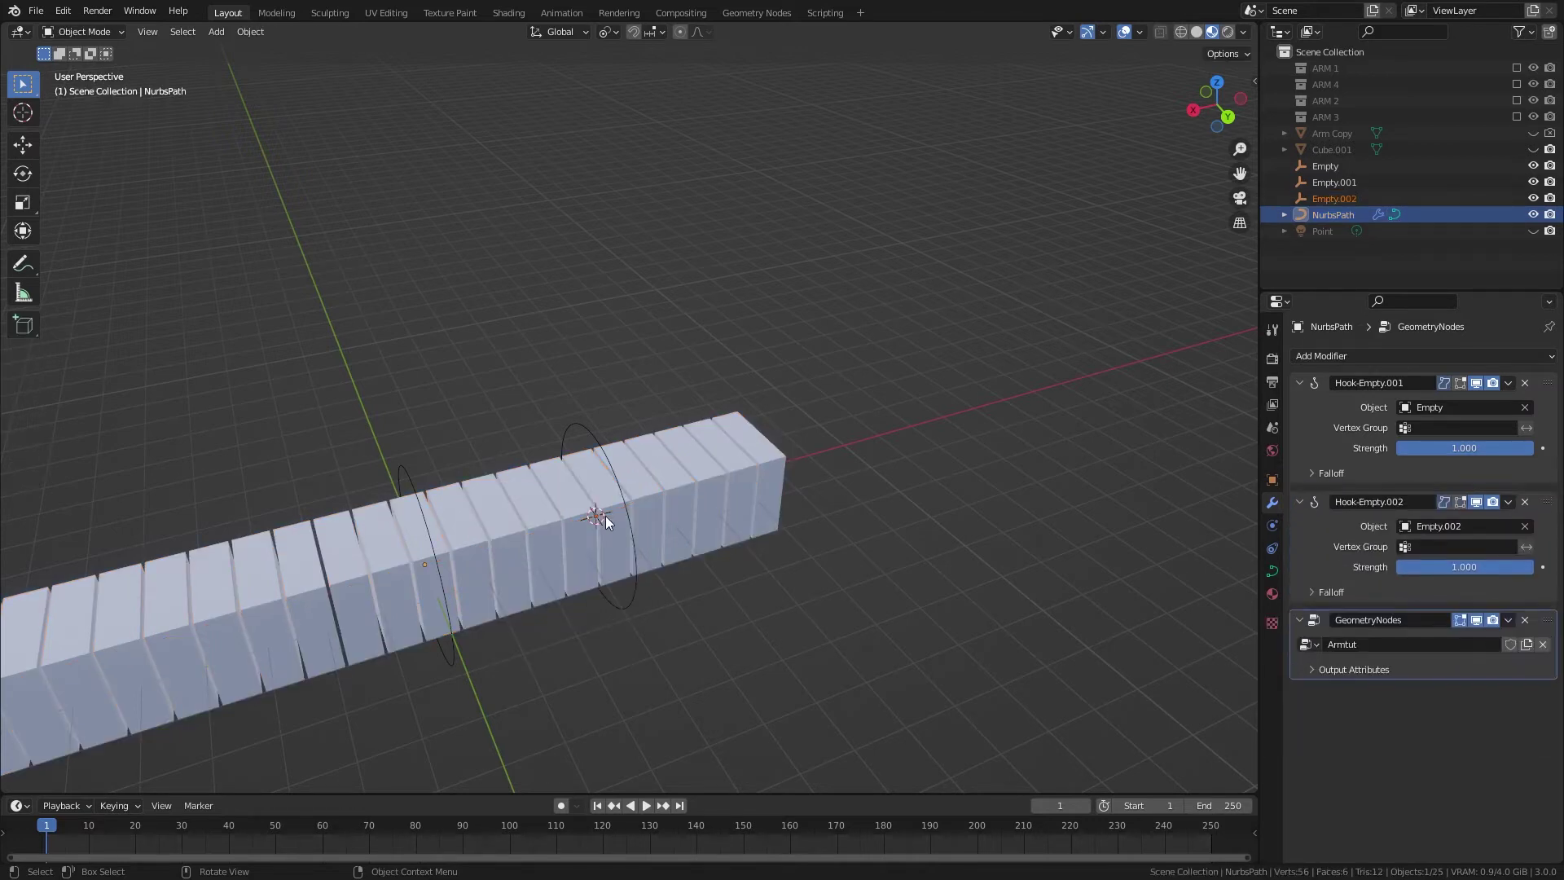
- Retarget Hook-Empty.002 to Empty.001 and delete the leftover Empty.002
click(1525, 520)
click(1525, 520)
click(747, 395)
click(1334, 201)
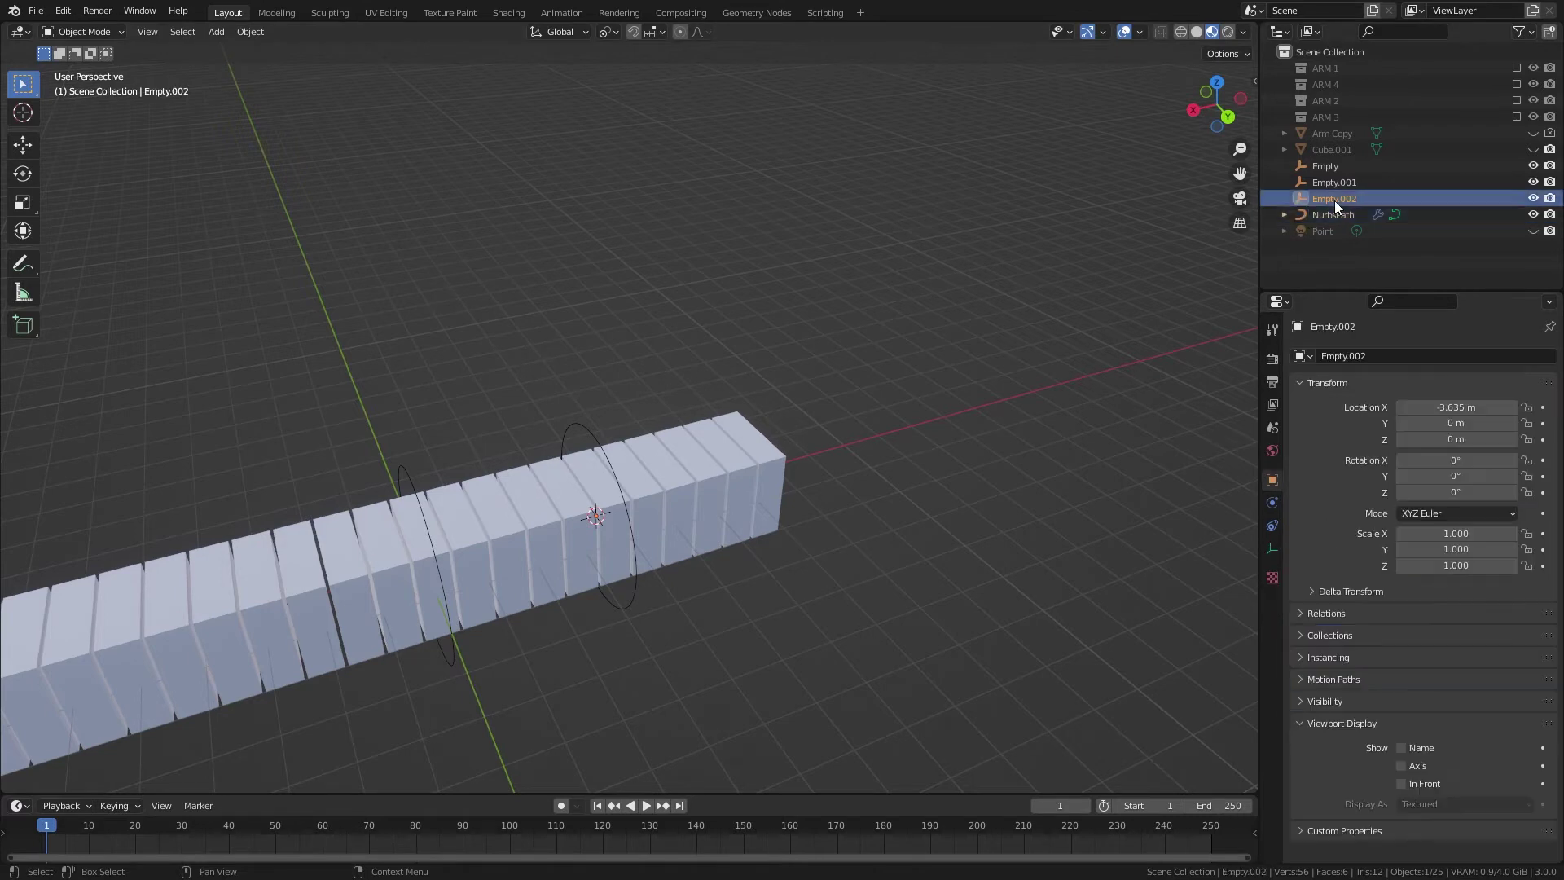
key(x)
click(624, 414)
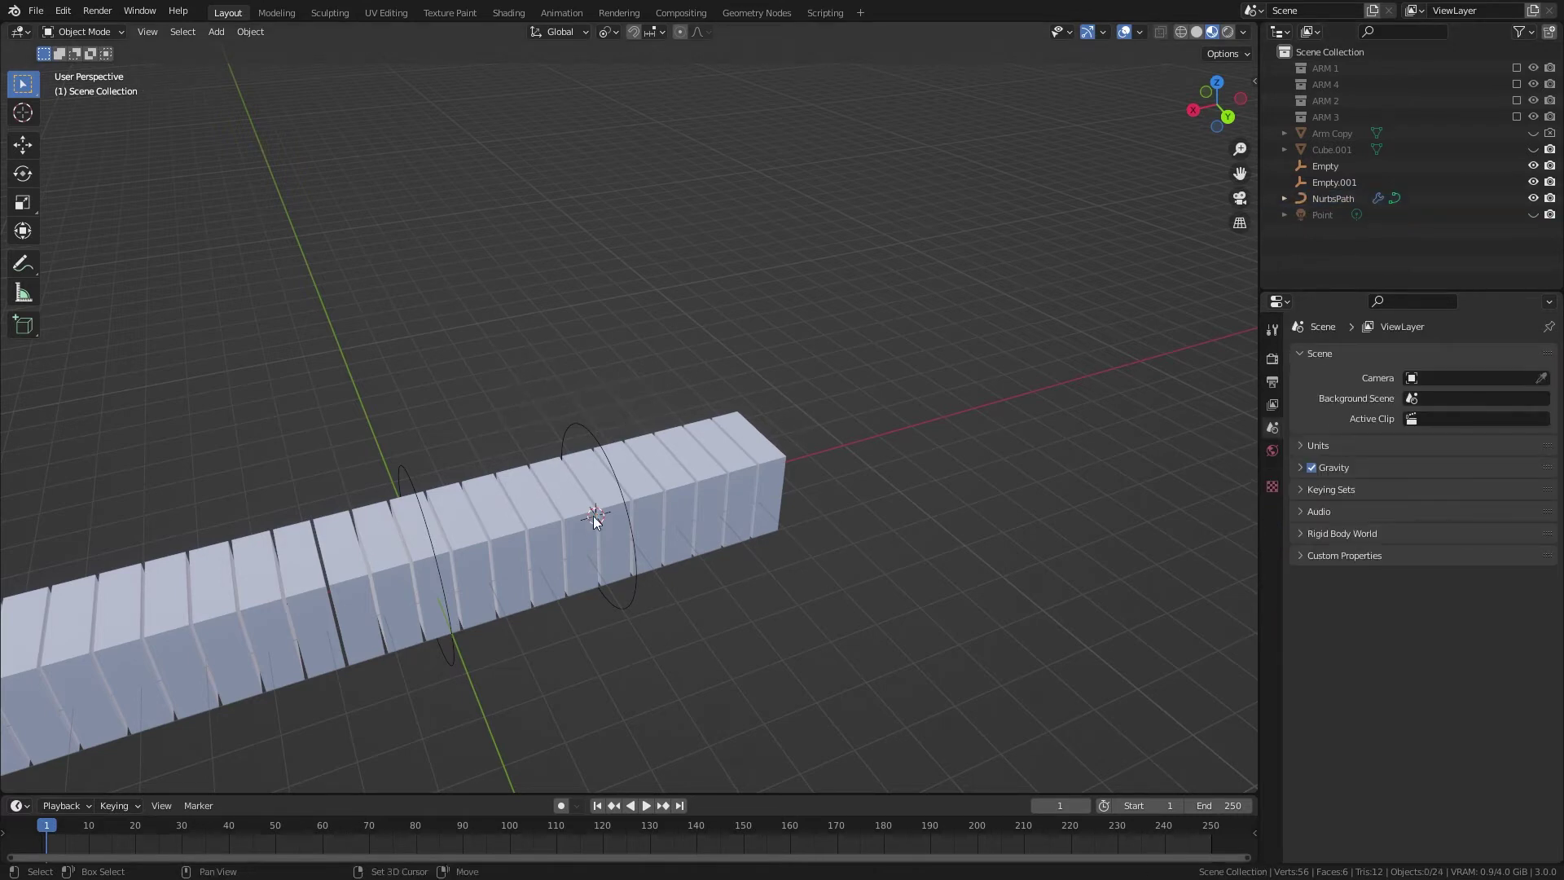
- Test-move Empty.001 to bend the arm, then cancel back to straight
middle_drag(609, 507, 686, 452)
click(697, 451)
click(693, 450)
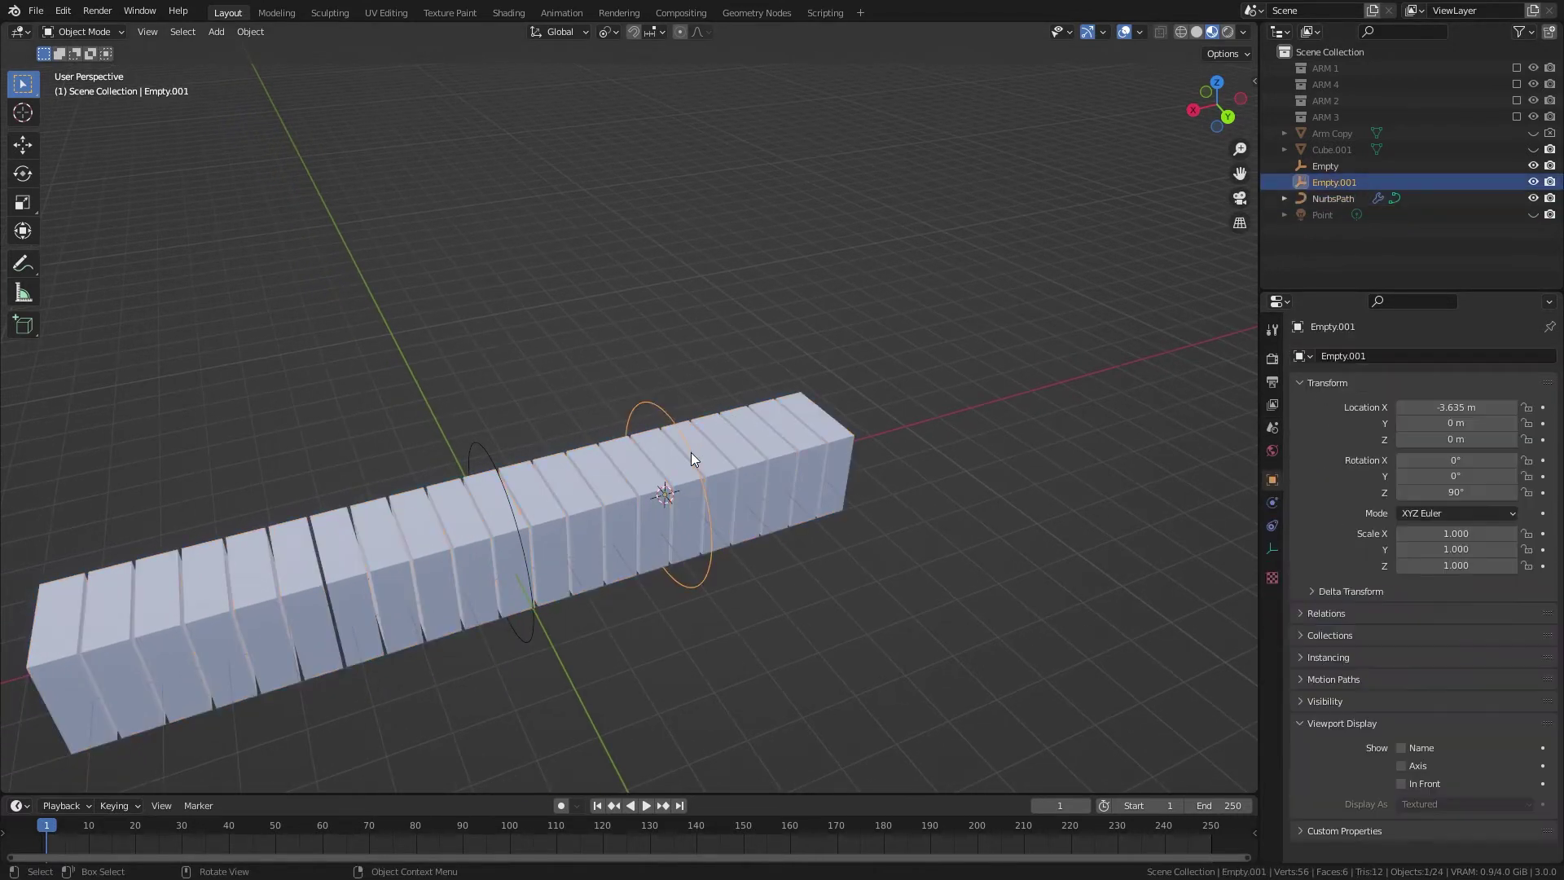
key(g)
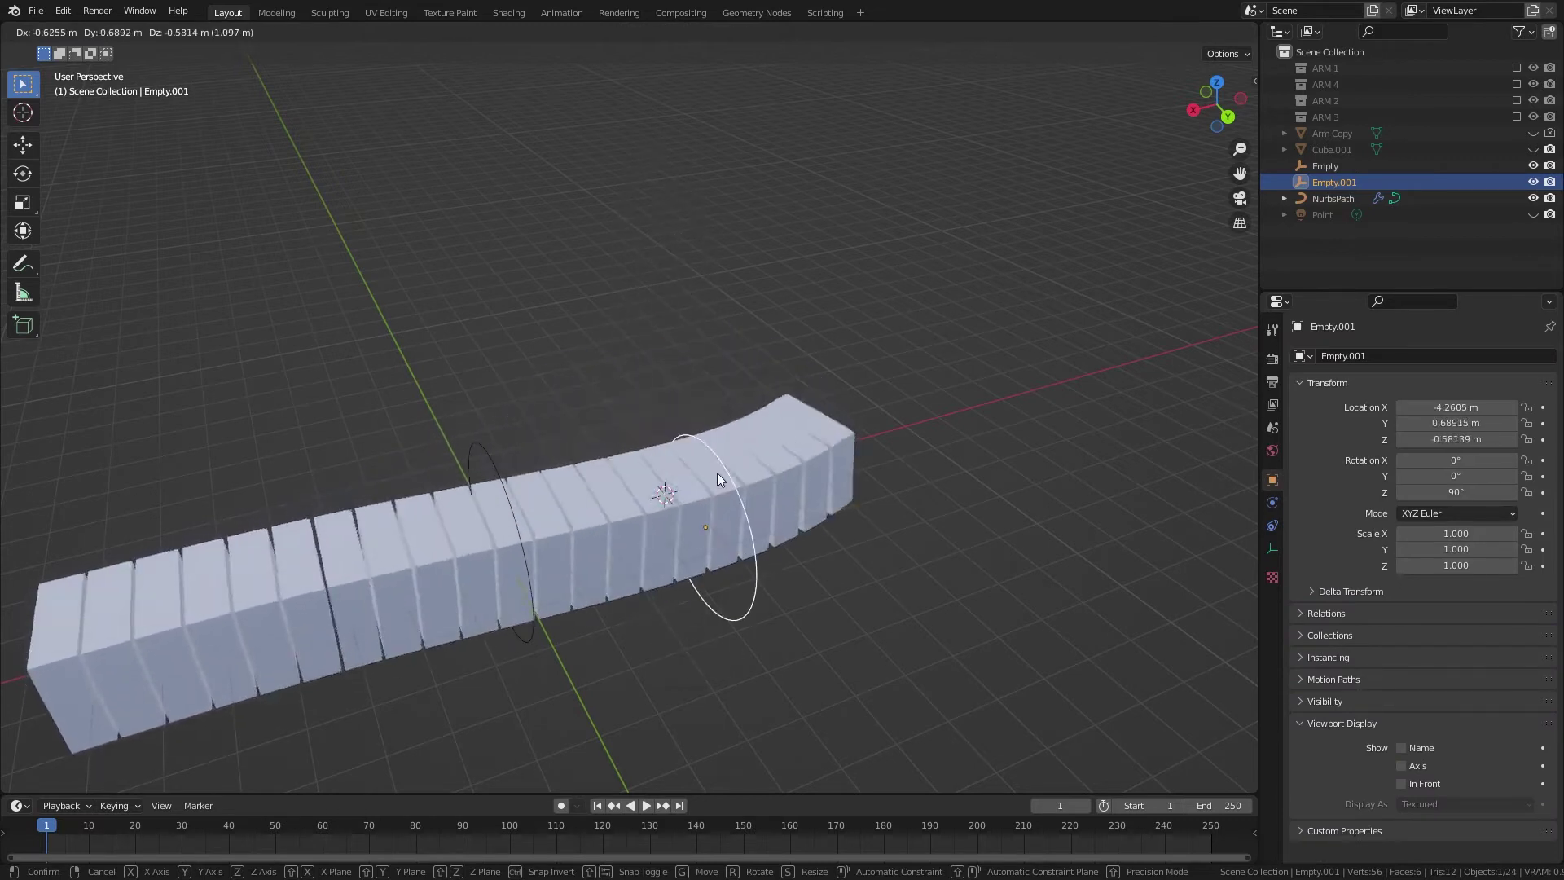
right_click(714, 475)
shift+middle_drag(770, 508, 550, 524)
- Snap the 3D cursor to the curve's end point
click(563, 524)
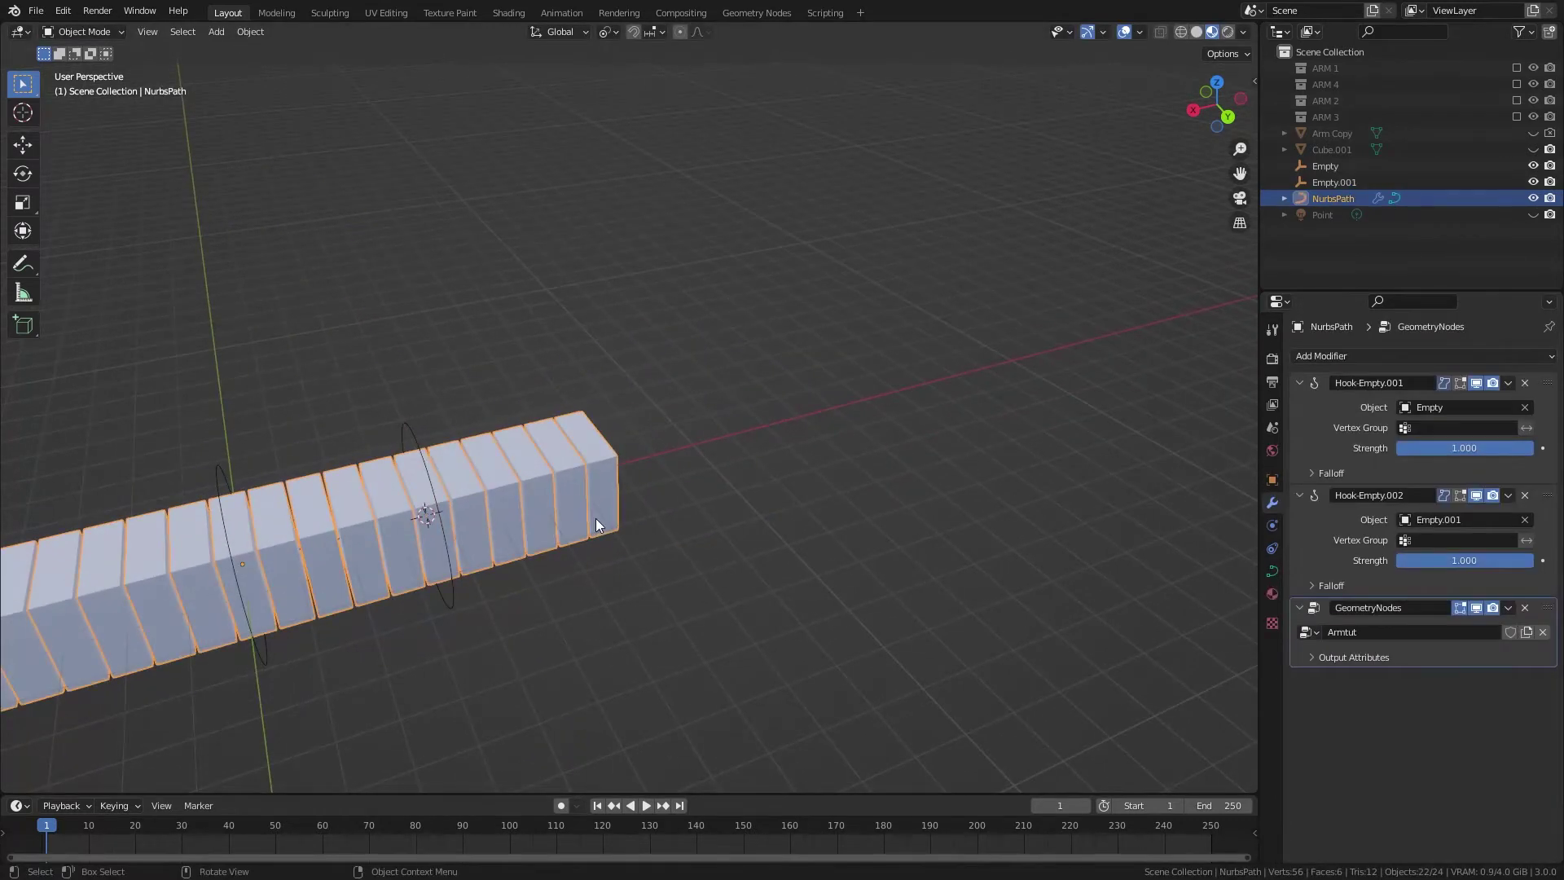
key(Tab)
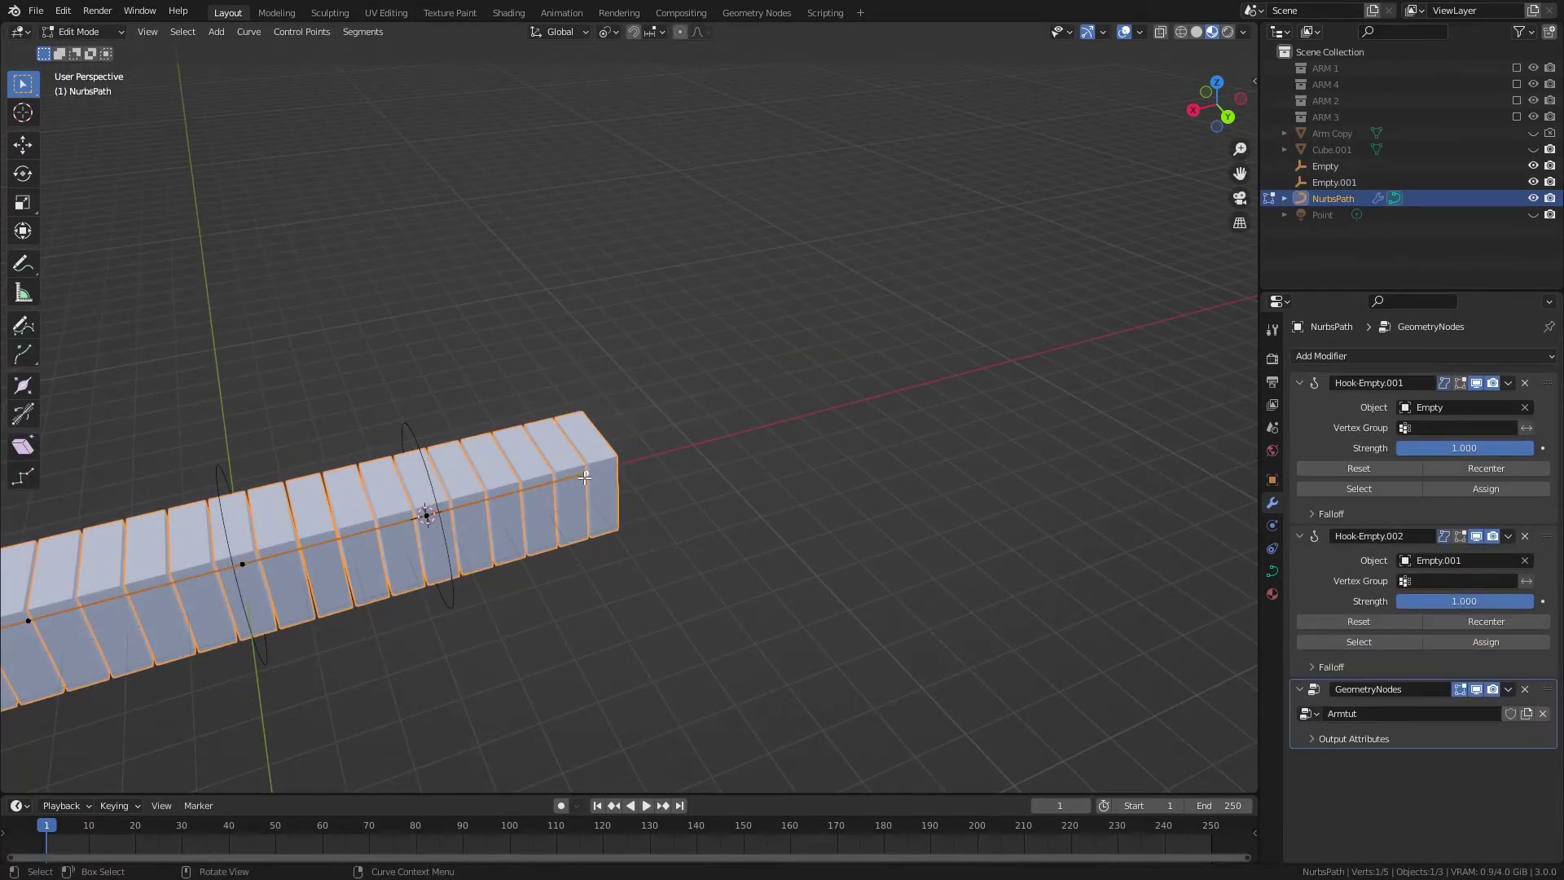
key(shift+s)
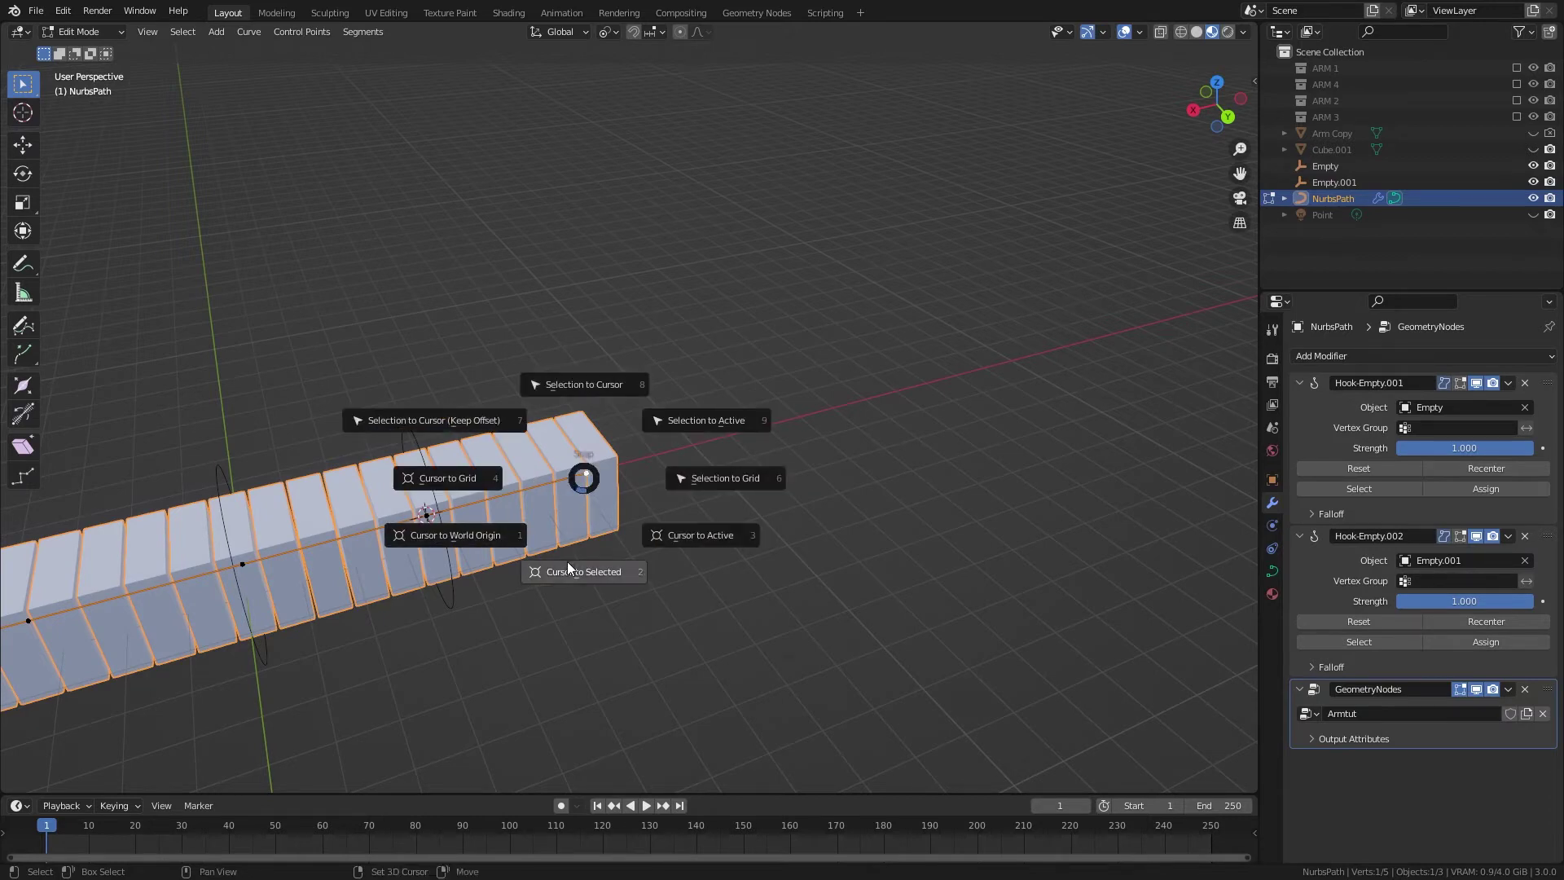
click(568, 568)
key(Tab)
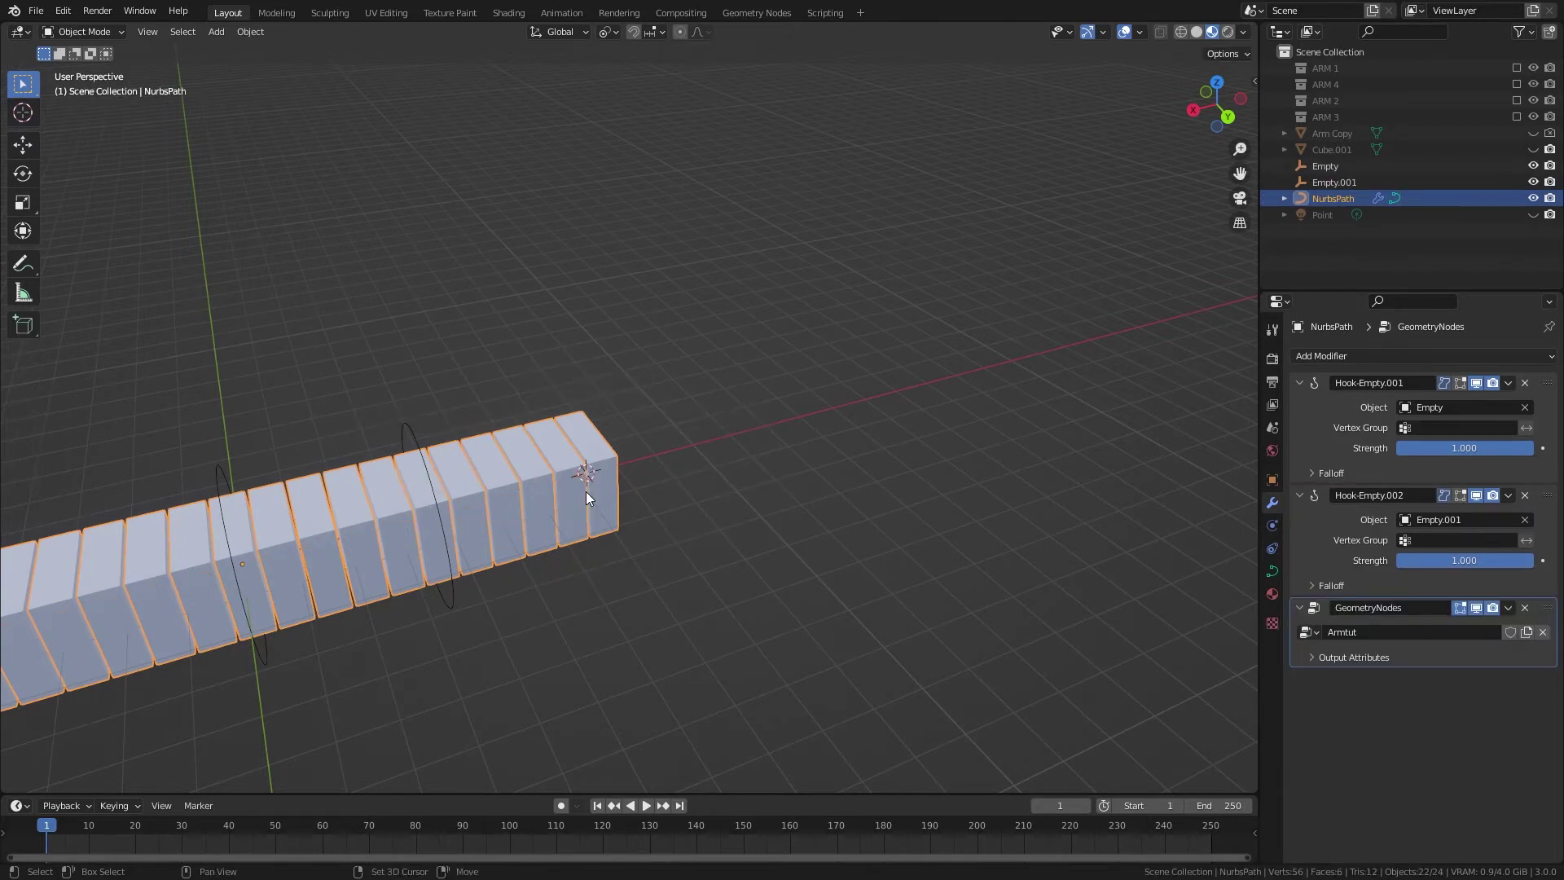
- Add a circle empty at the arm's end, rotated 90° about Z
key(shift+a)
mouse_move(584, 493)
click(658, 545)
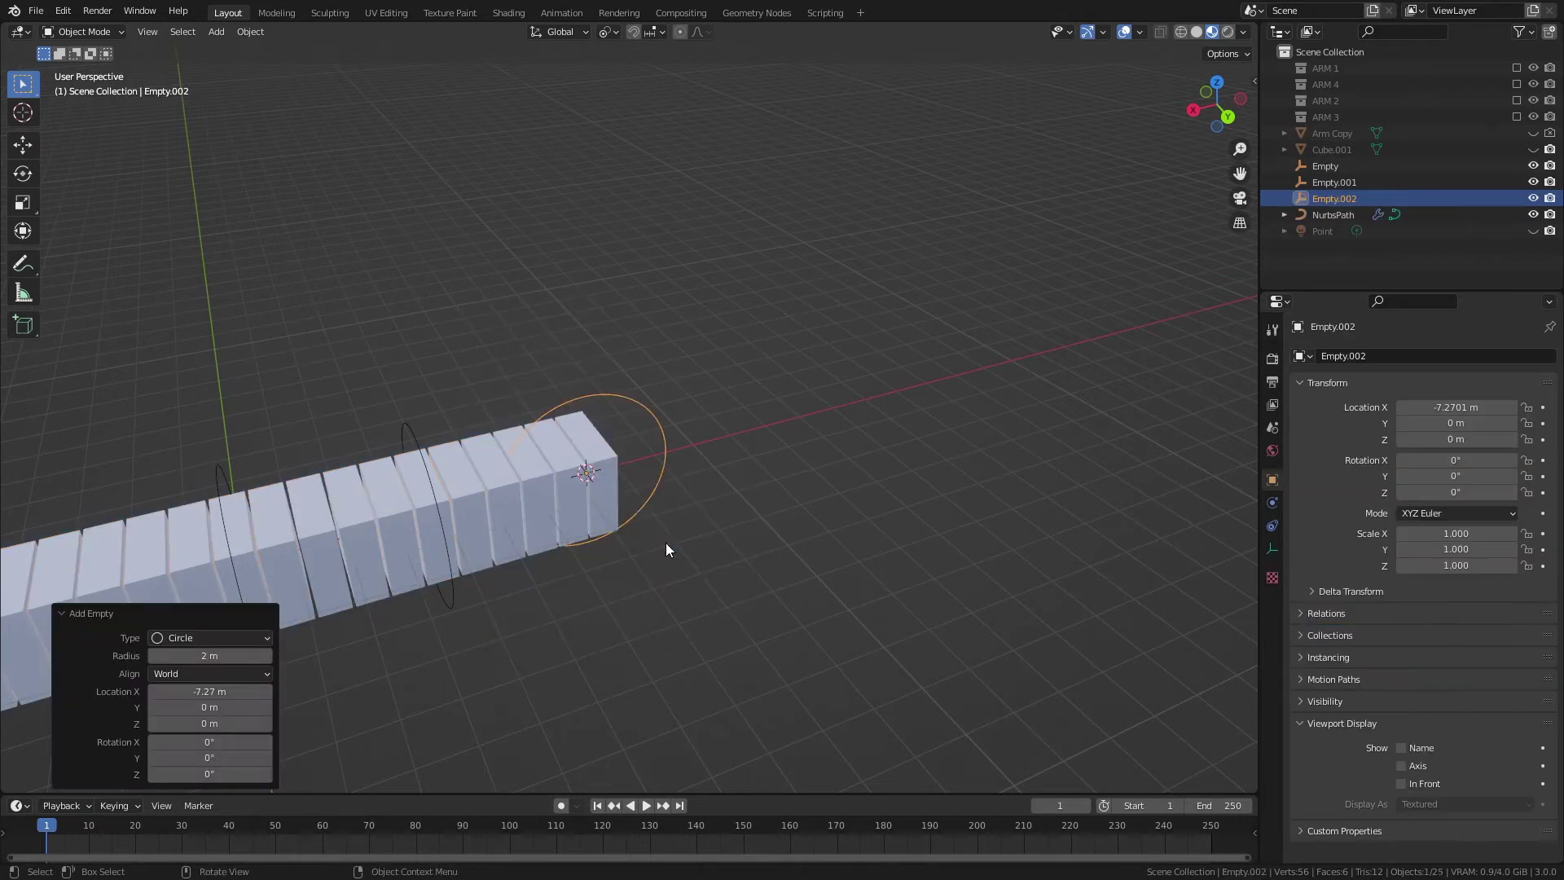
text(rz90)
key(Return)
- Hook the curve's end point to a new empty, creating Hook-Empty.003
click(569, 496)
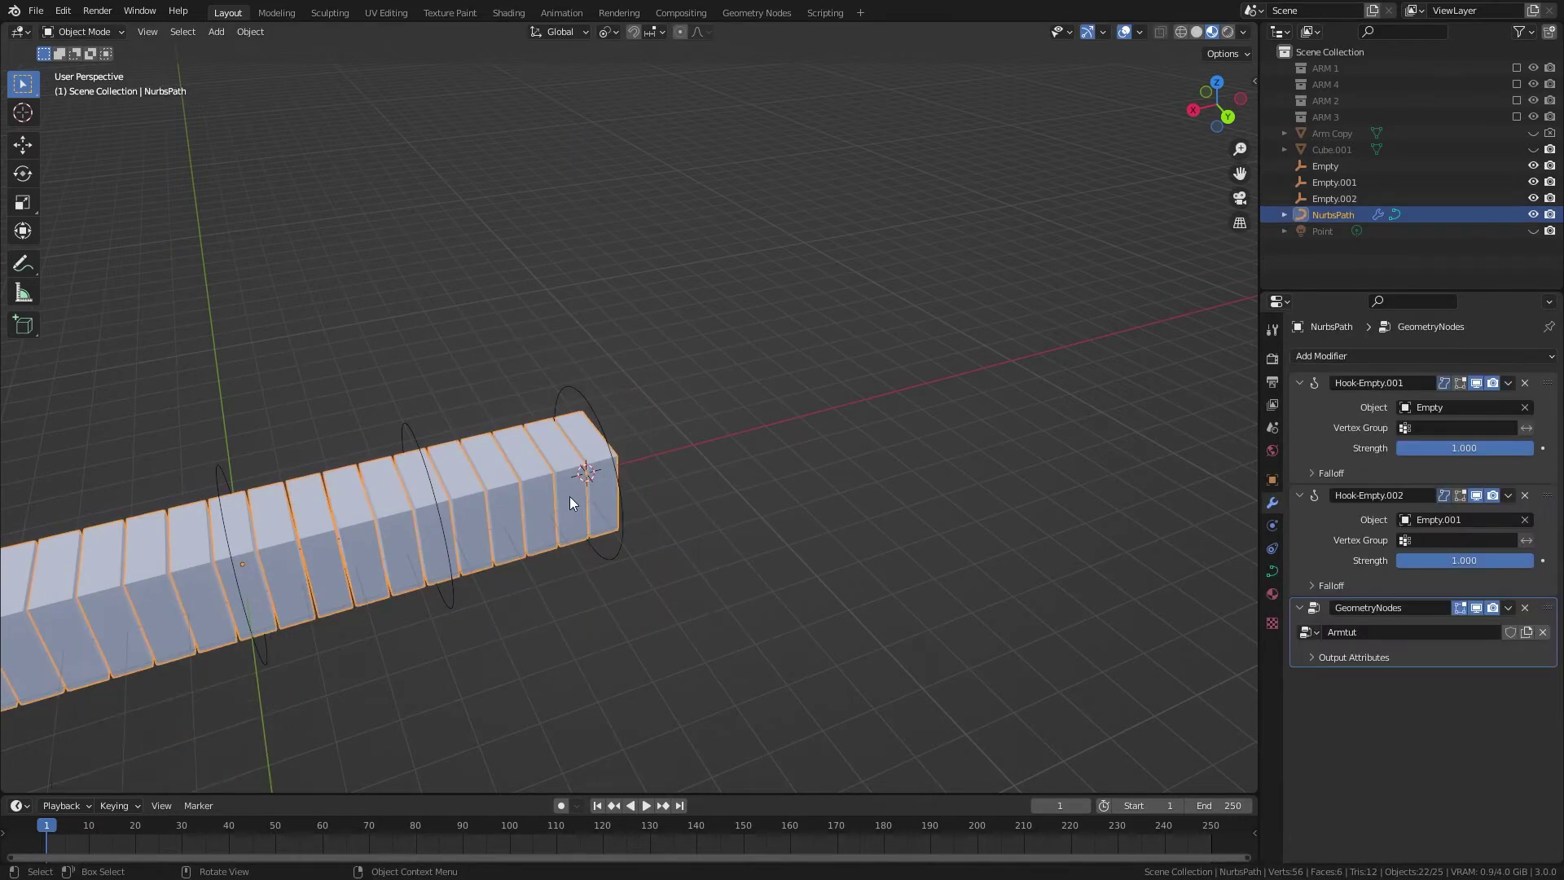
key(Tab)
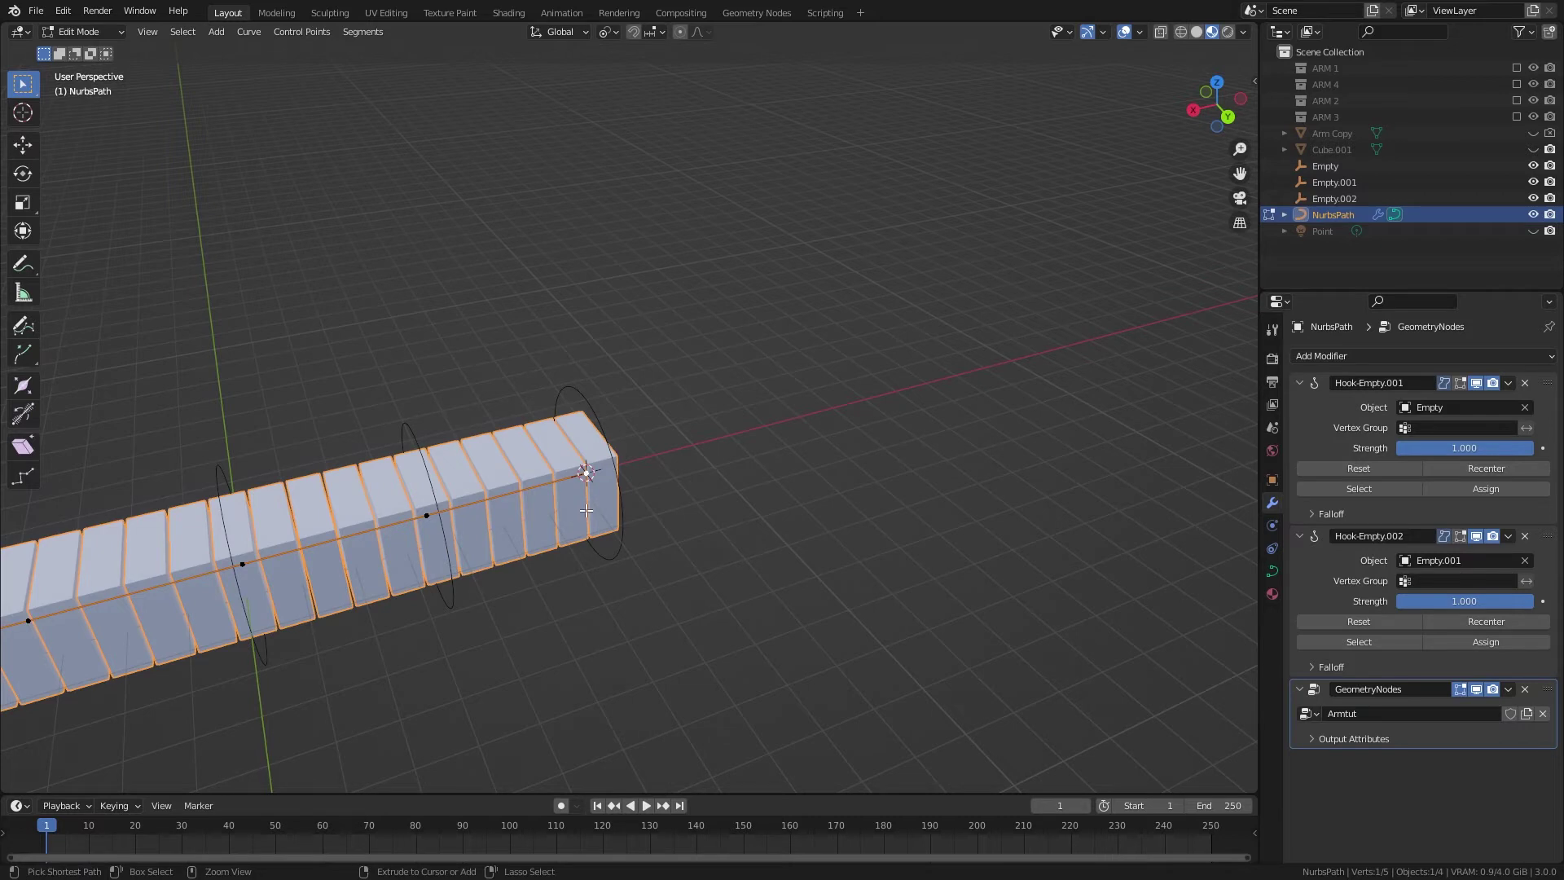
key(ctrl+h)
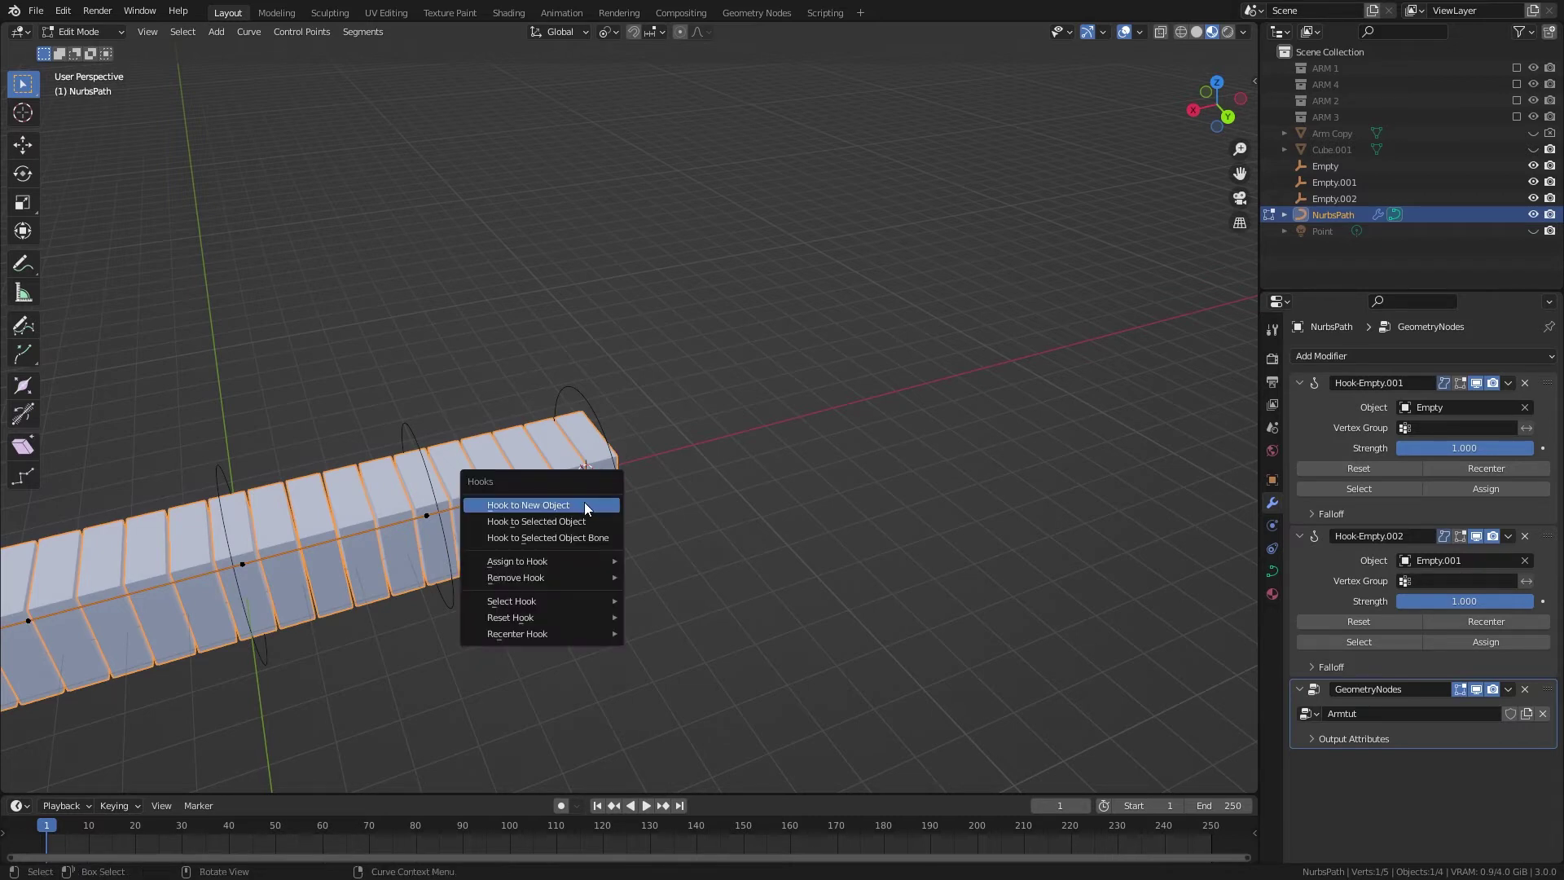
click(584, 502)
- Collapse the first two hook panels and set Hook-Empty.003's target to Empty.002
scroll(1399, 638, down, 1)
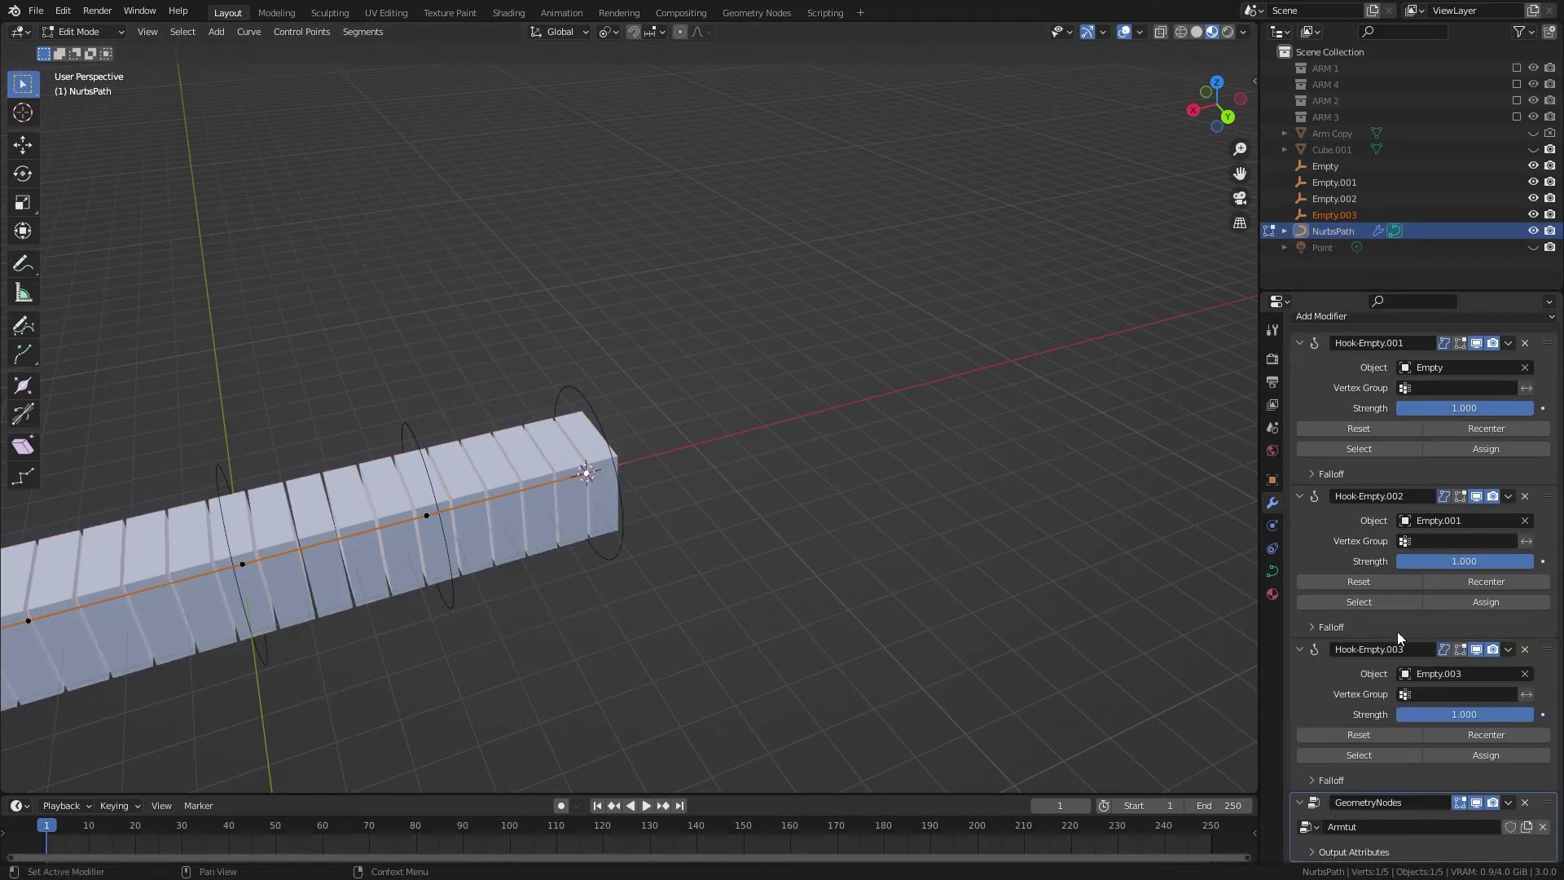
click(1301, 344)
click(1301, 406)
click(1526, 451)
click(1525, 452)
click(597, 383)
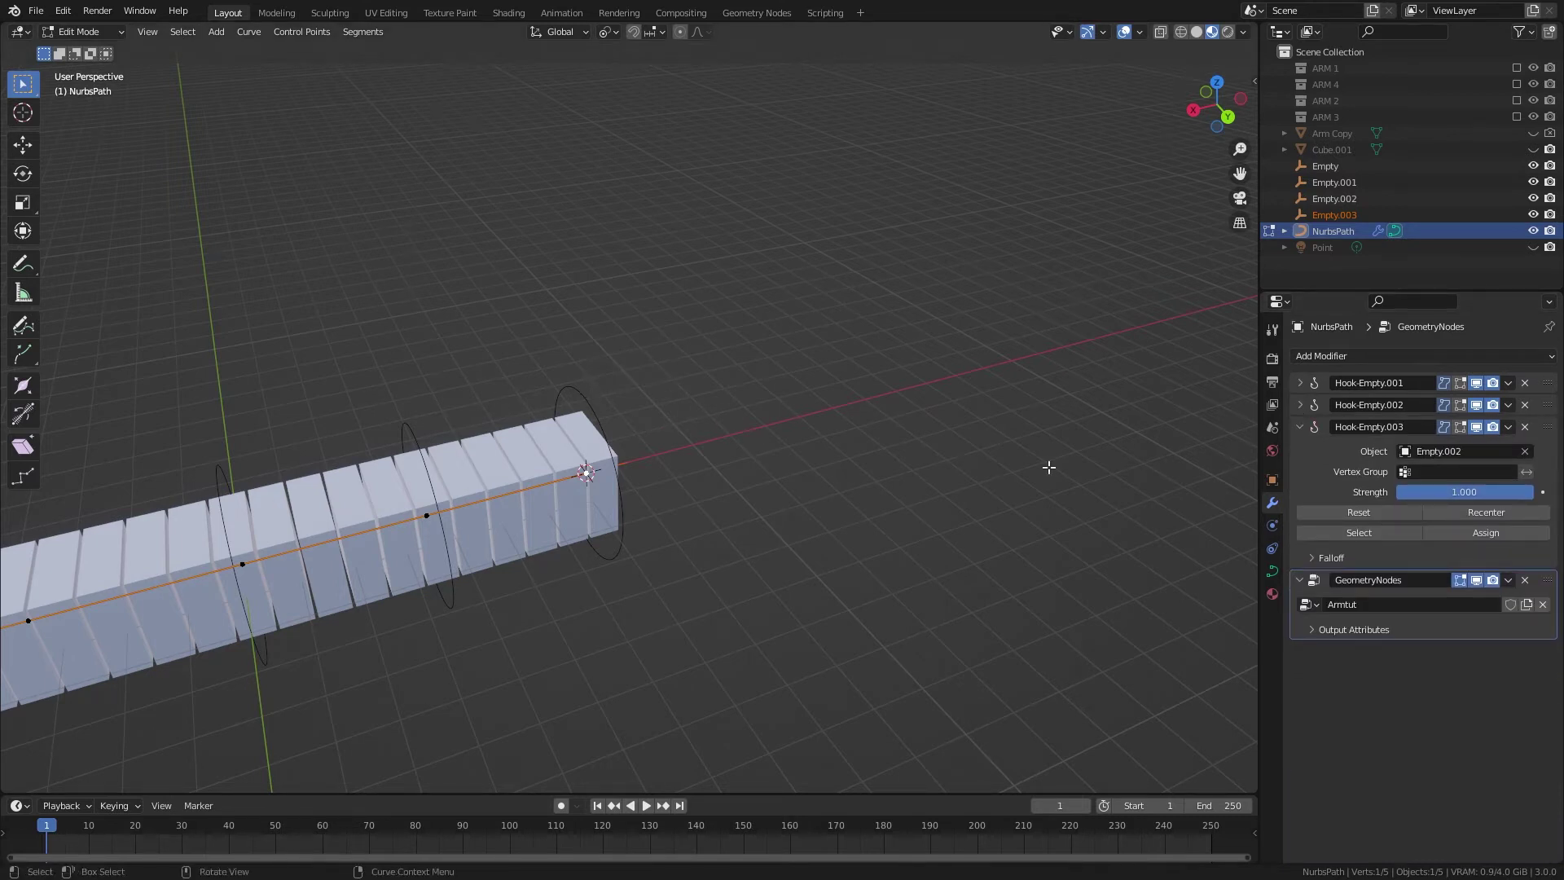
click(1334, 214)
key(x)
click(697, 360)
shift+drag(411, 498, 859, 381)
click(649, 450)
key(Tab)
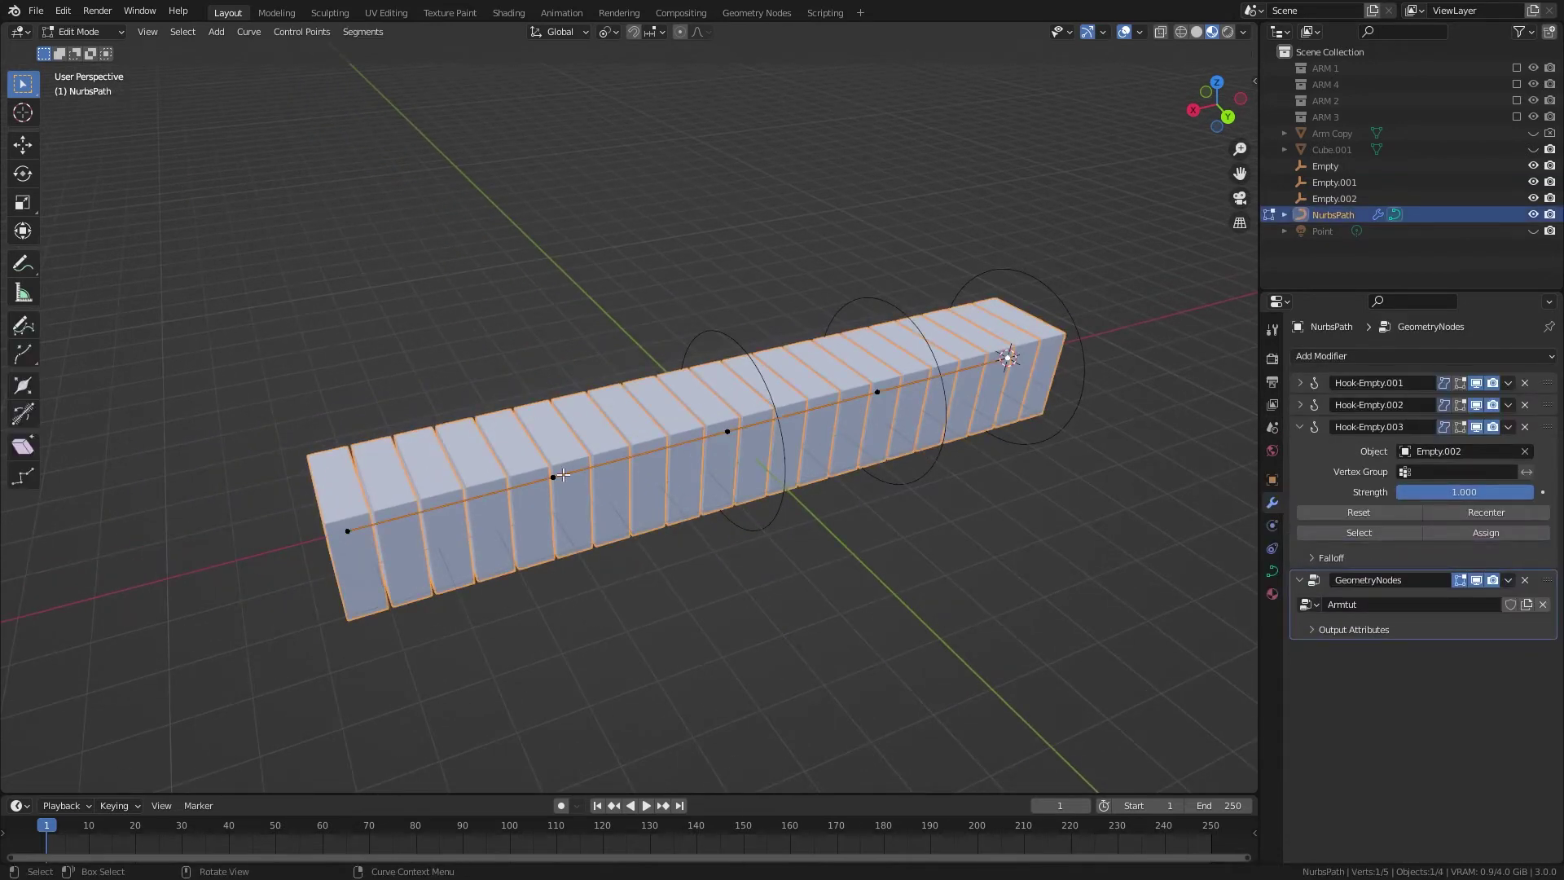
click(553, 477)
key(shift+s)
click(599, 534)
key(Tab)
key(shift+a)
mouse_move(600, 526)
click(675, 580)
key(r)
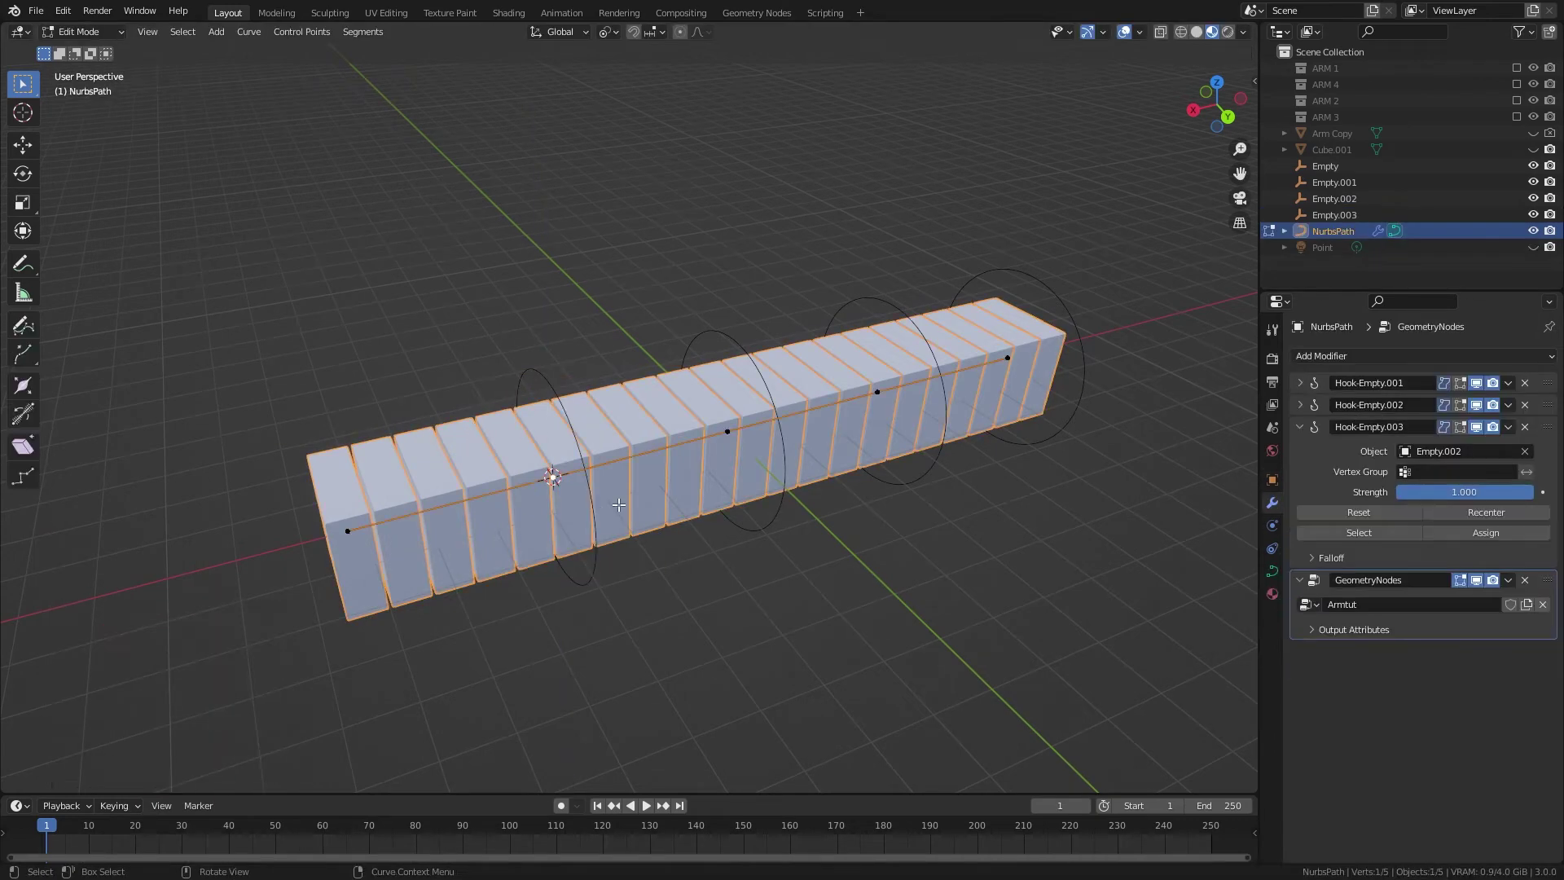
key(ctrl+h)
click(563, 522)
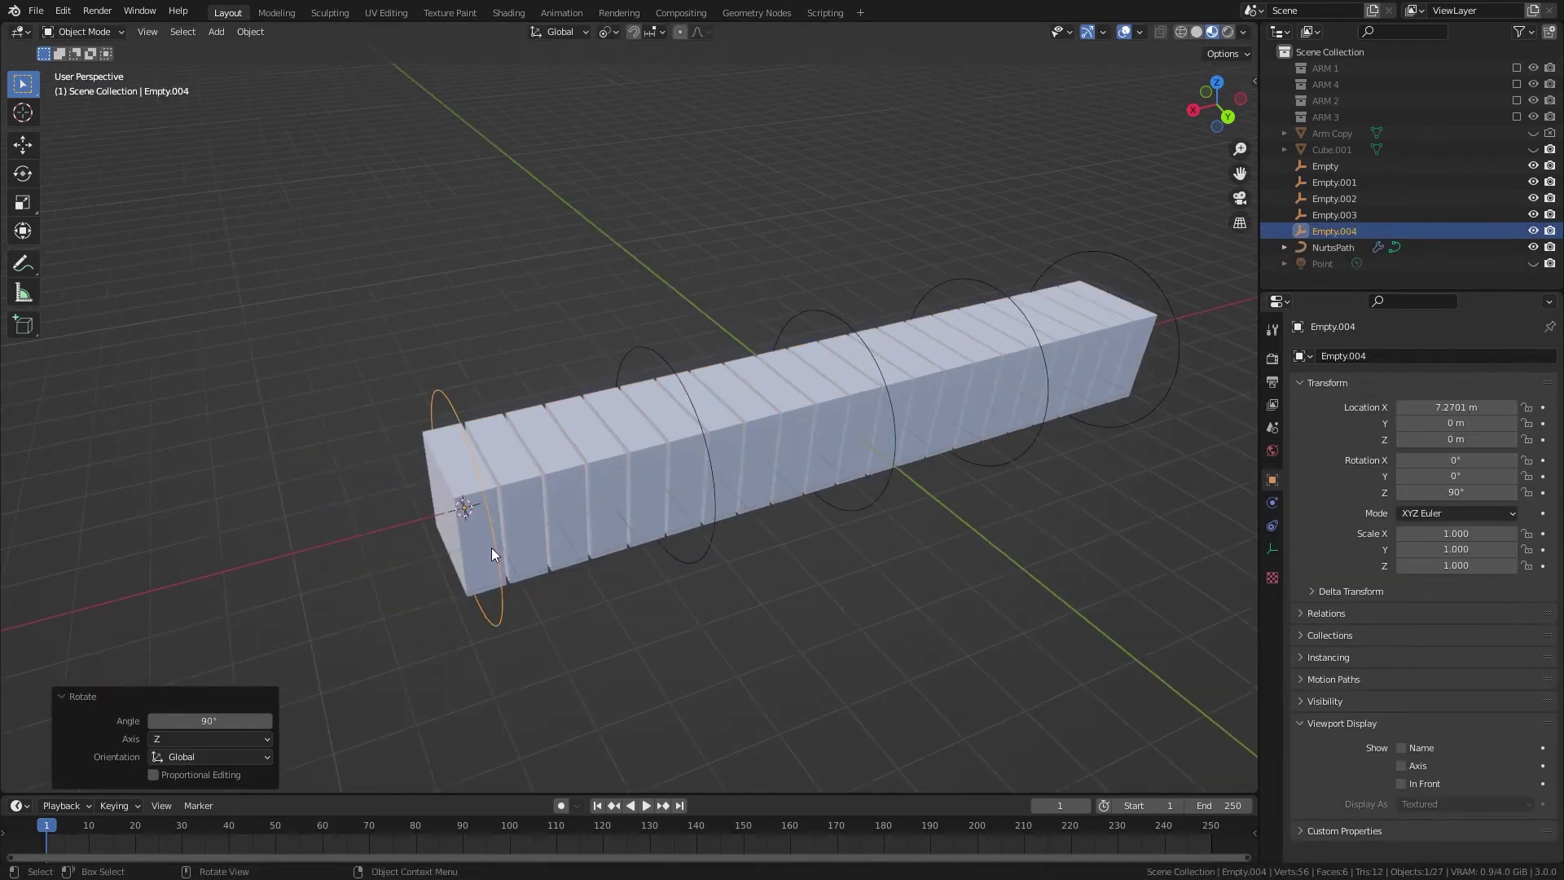
click(491, 547)
key(Tab)
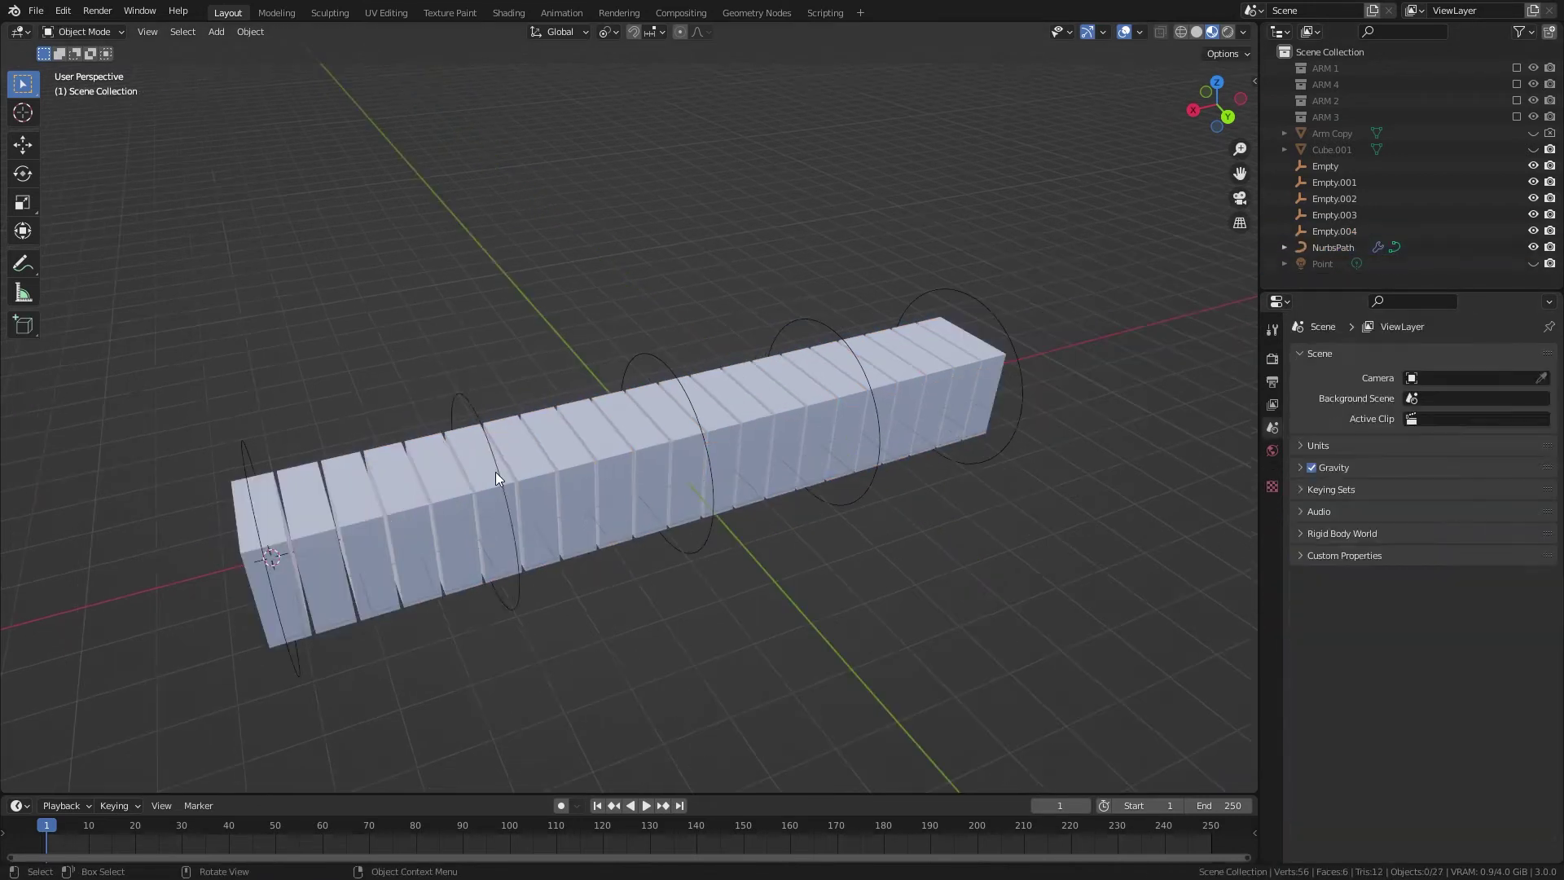
click(488, 435)
key(g)
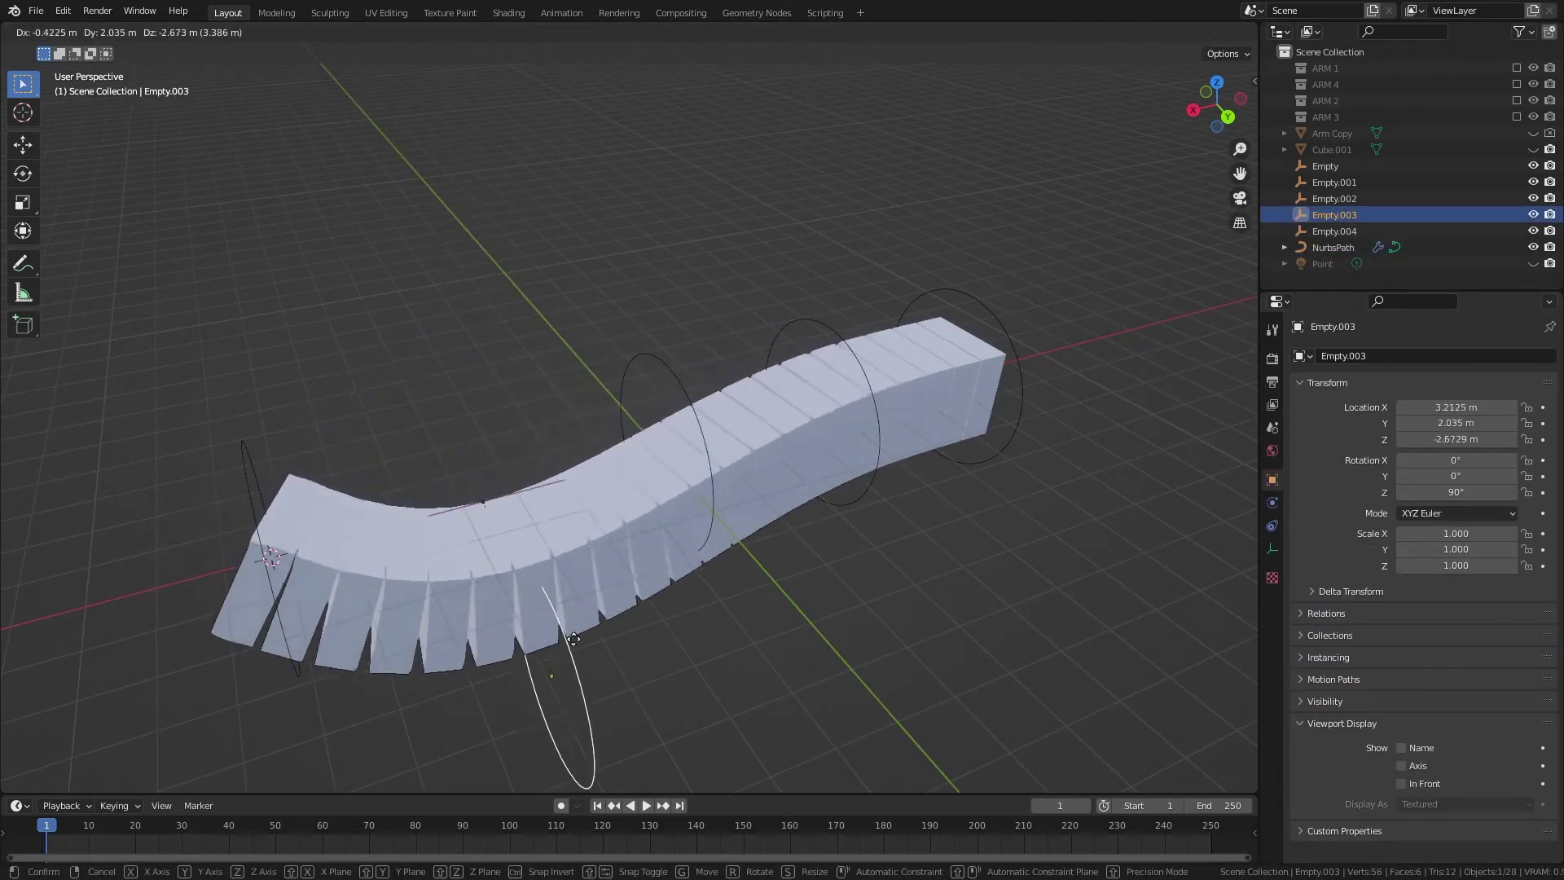
key(Escape)
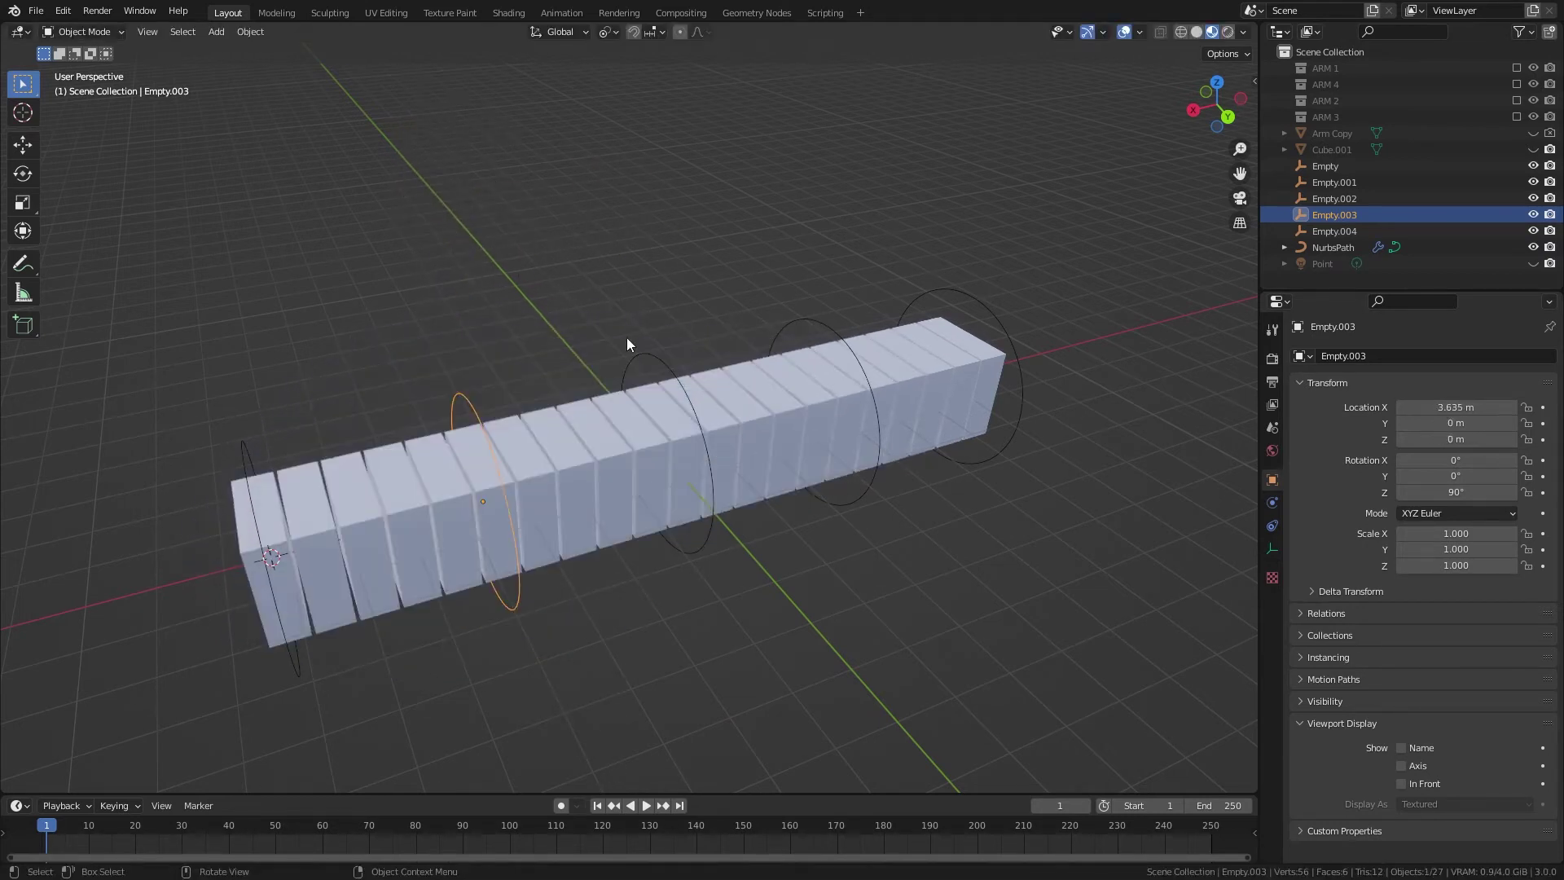
click(688, 422)
click(700, 433)
key(g)
key(Escape)
- Deselect the claw blocks and add an armature at the origin
mouse_move(817, 467)
shift+middle_down()
mouse_move(832, 414)
mouse_move(817, 472)
shift+middle_up()
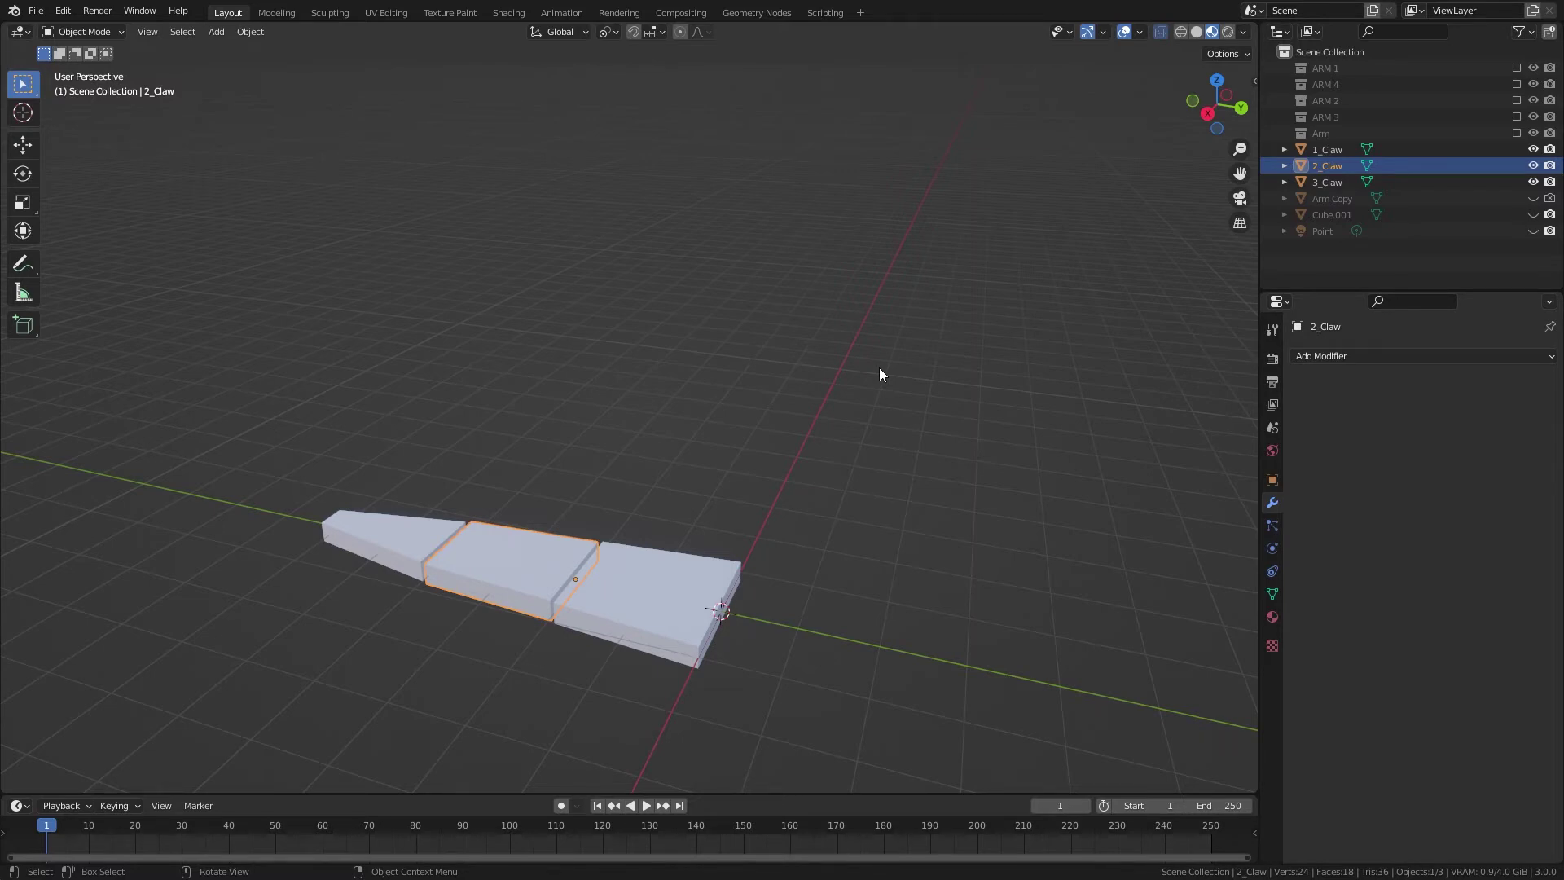
shift+middle_drag(595, 668, 659, 646)
scroll(622, 553, up, 6)
middle_drag(639, 583, 826, 660)
scroll(623, 546, down, 5)
click(828, 657)
key(shift+a)
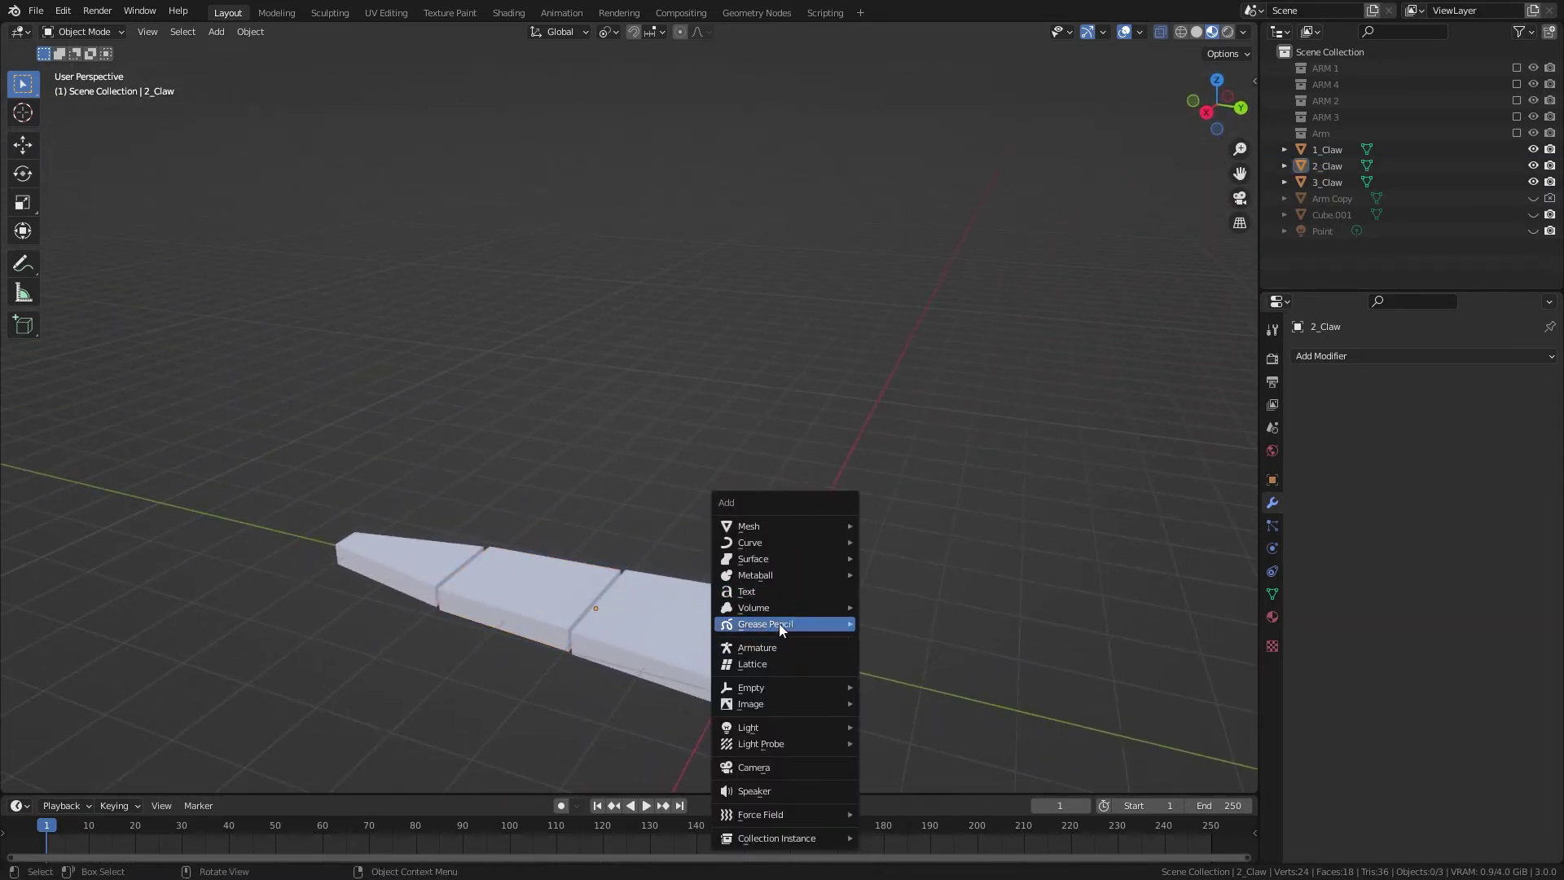
click(768, 649)
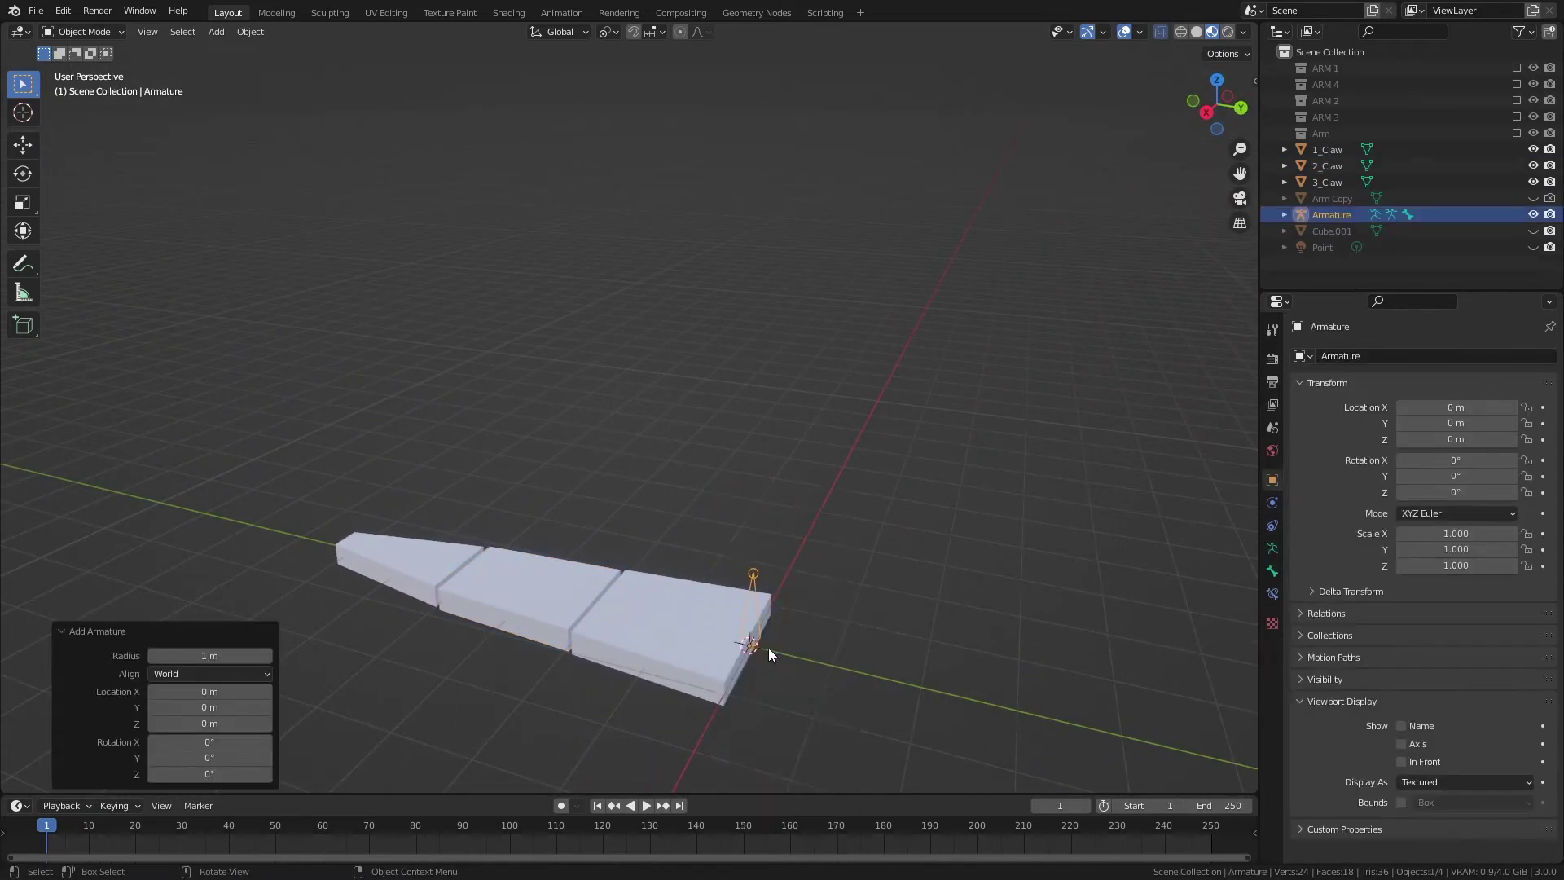
- Rotate the armature 90° about X and switch to right orthographic view
middle_drag(781, 647, 825, 605)
text(r)
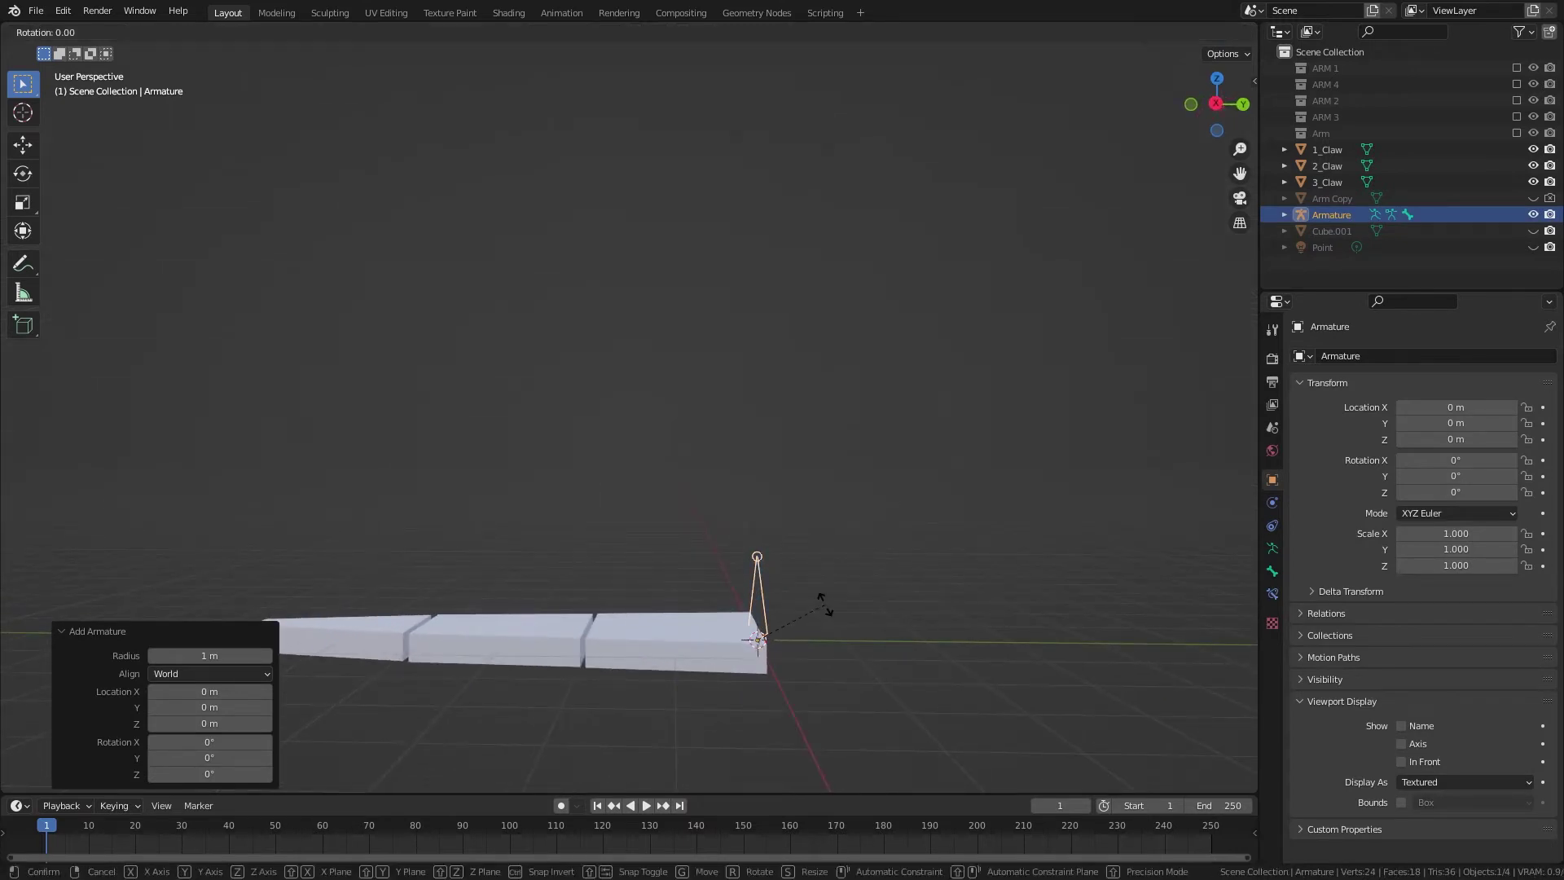
text(x90)
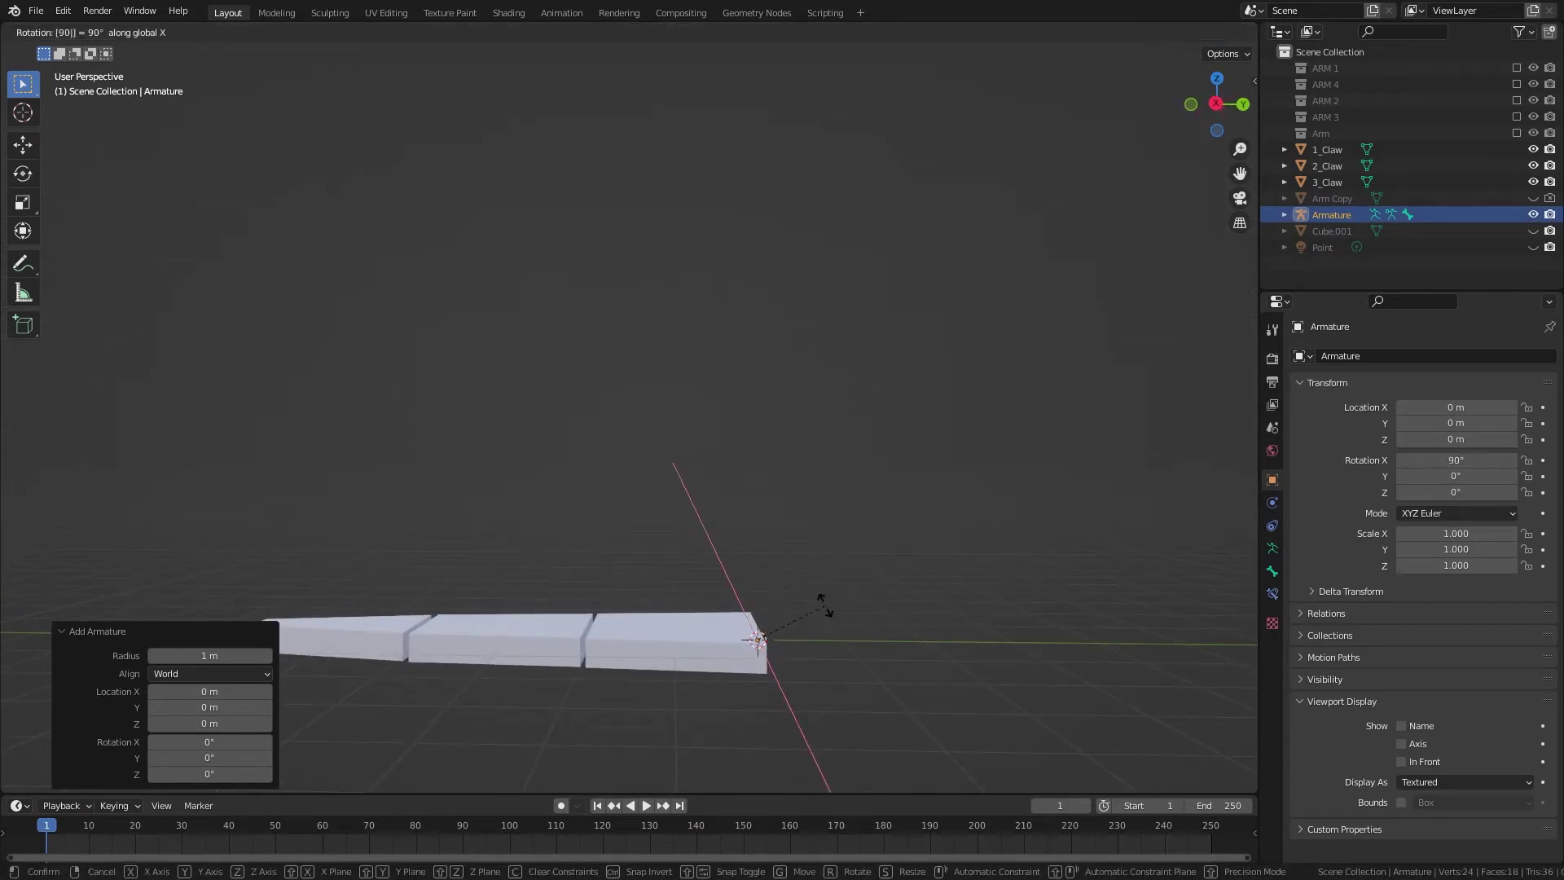
key(Return)
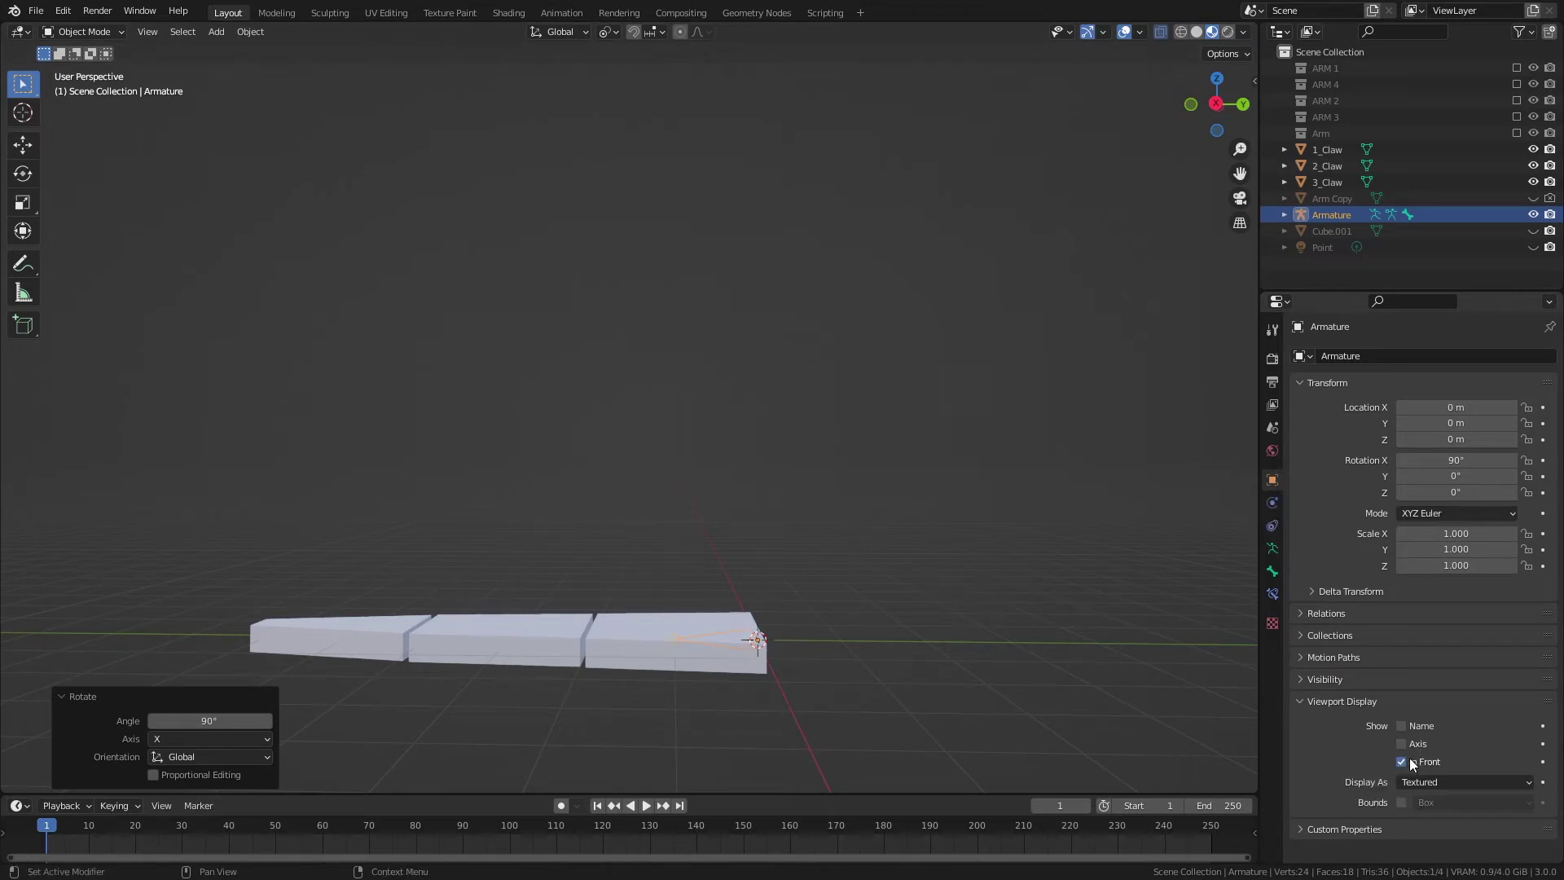
click(1217, 105)
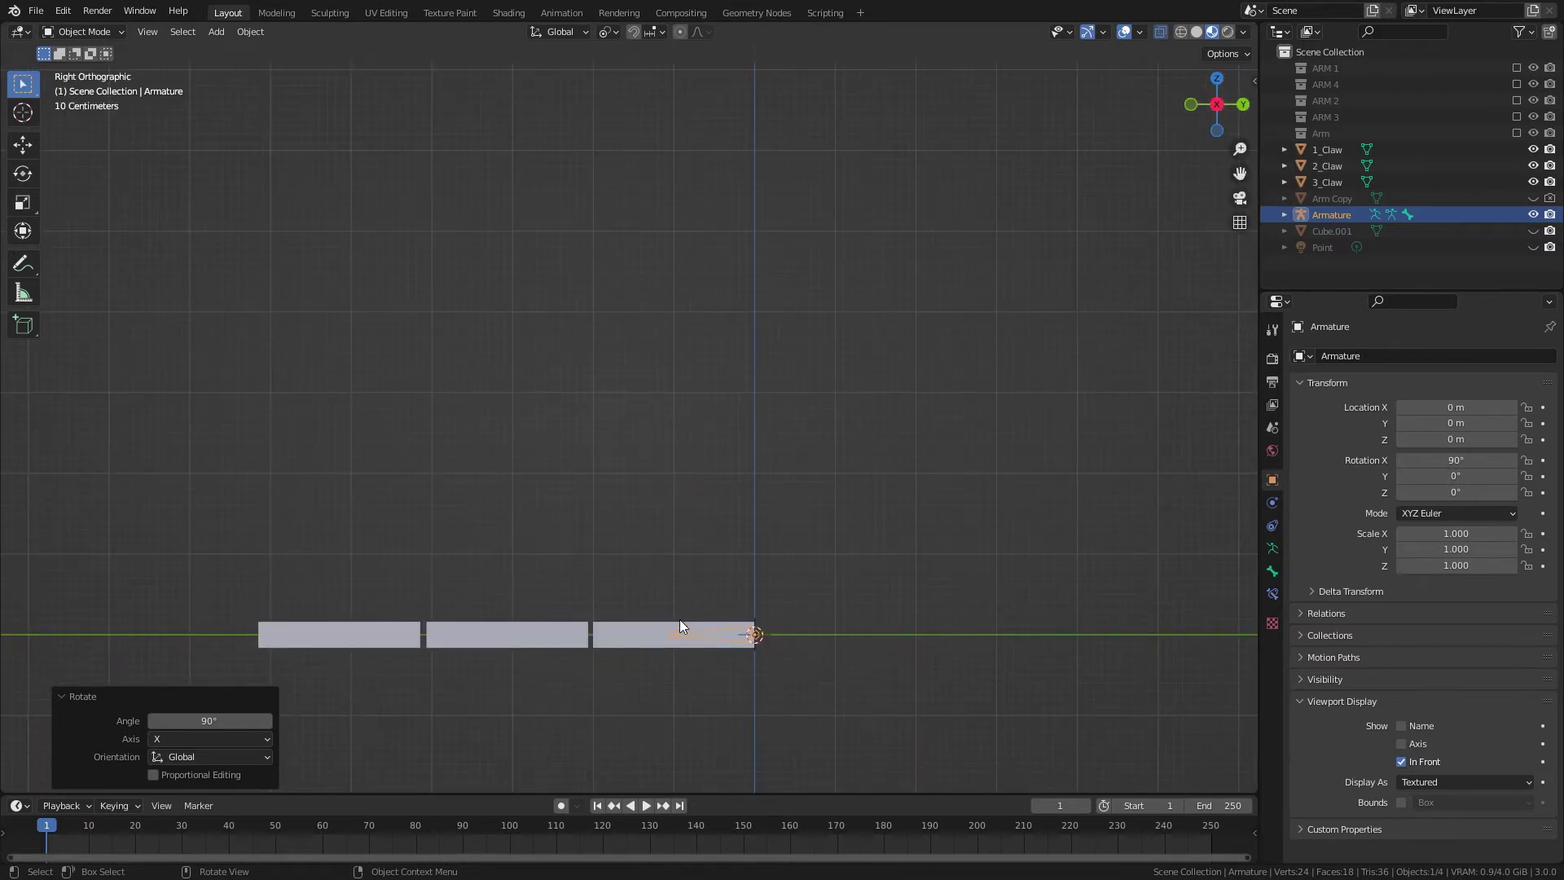
- In armature Edit Mode, stretch the first bone along Y across the first claw block
key(ctrl+Tab)
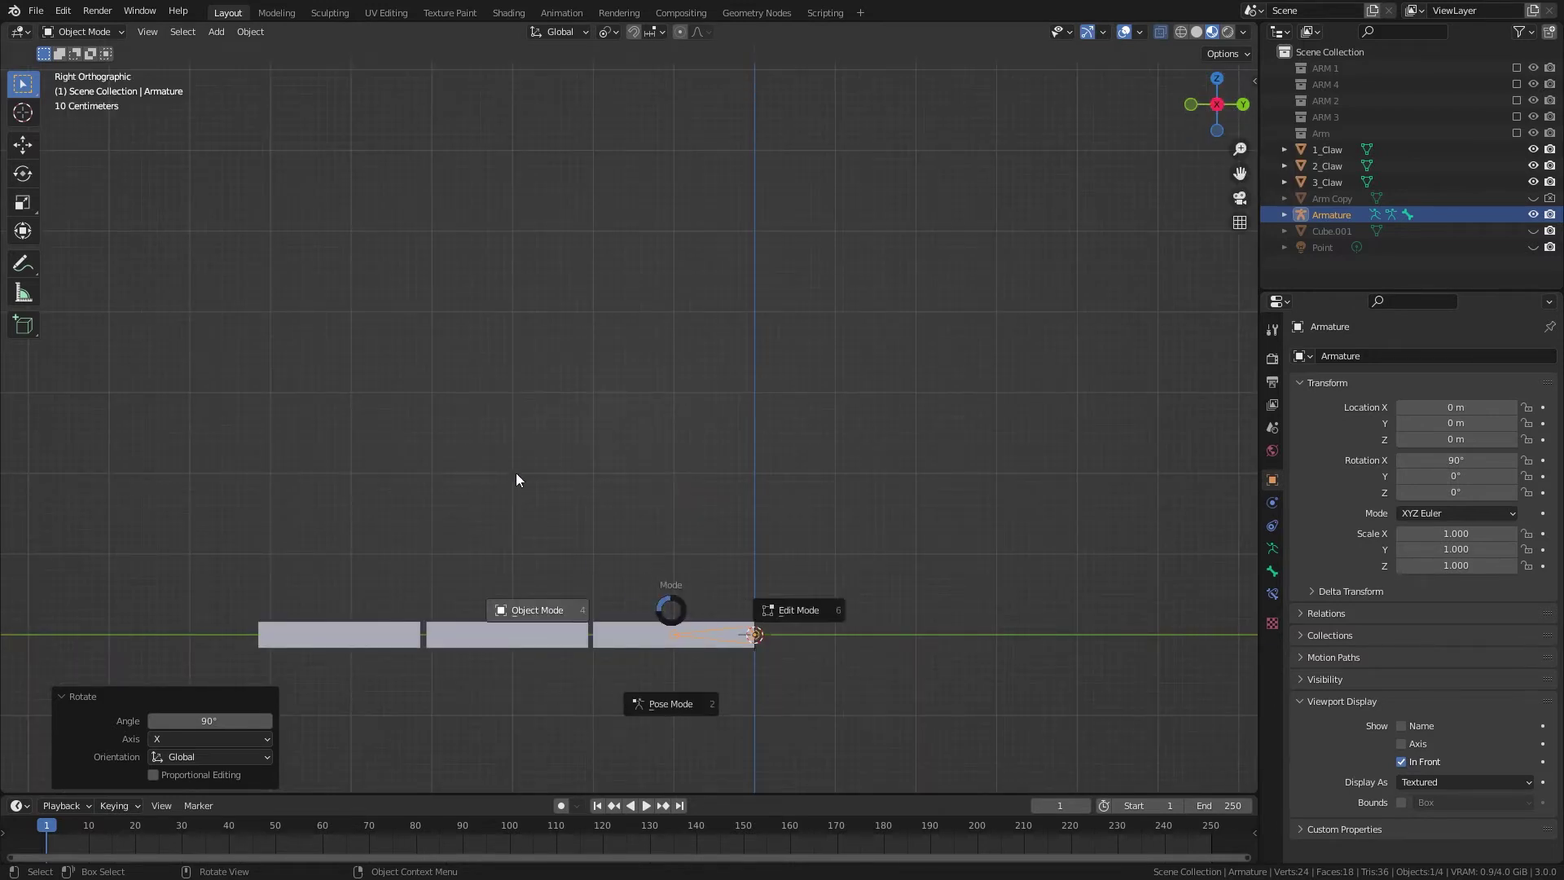
click(771, 609)
key(g)
key(y)
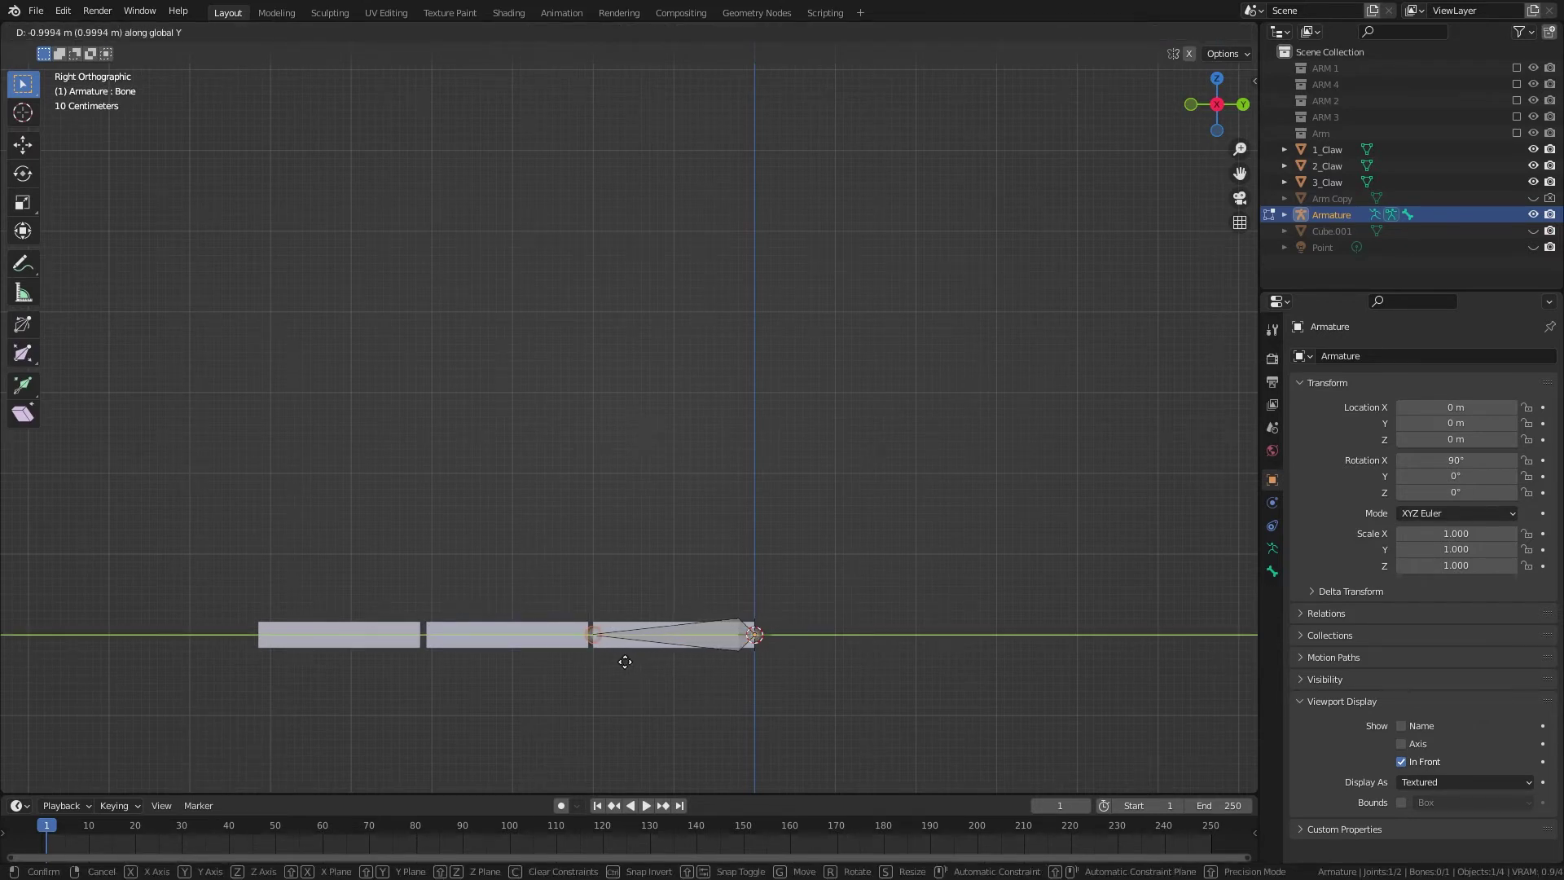
click(625, 661)
- Extrude two more bones along Y through the middle and end claw blocks
shift+middle_drag(612, 652, 713, 649)
key(e)
key(y)
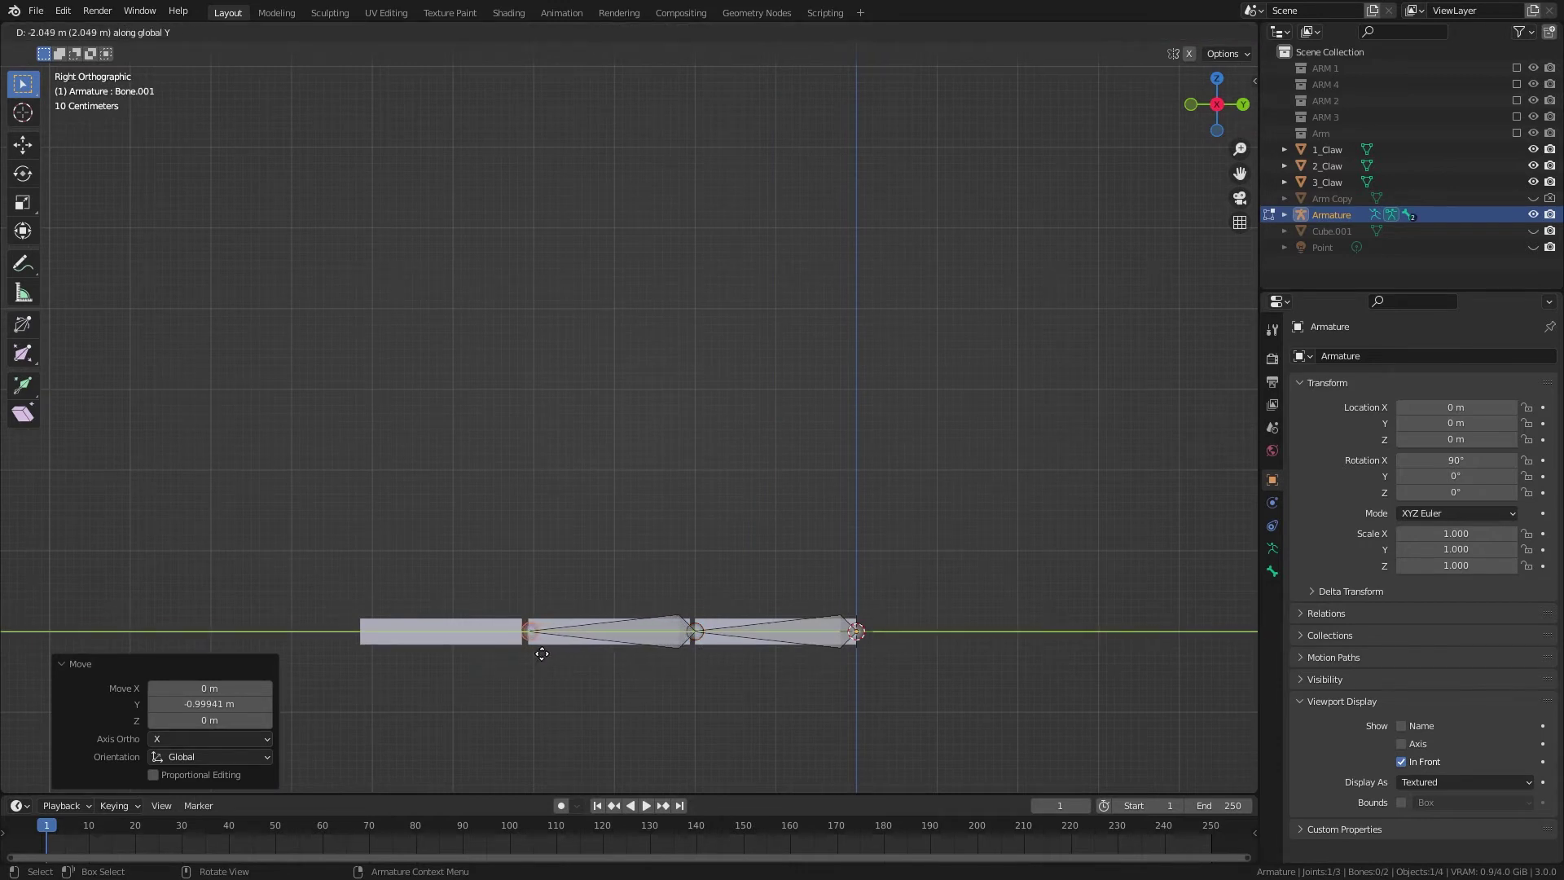
click(542, 653)
key(e)
key(y)
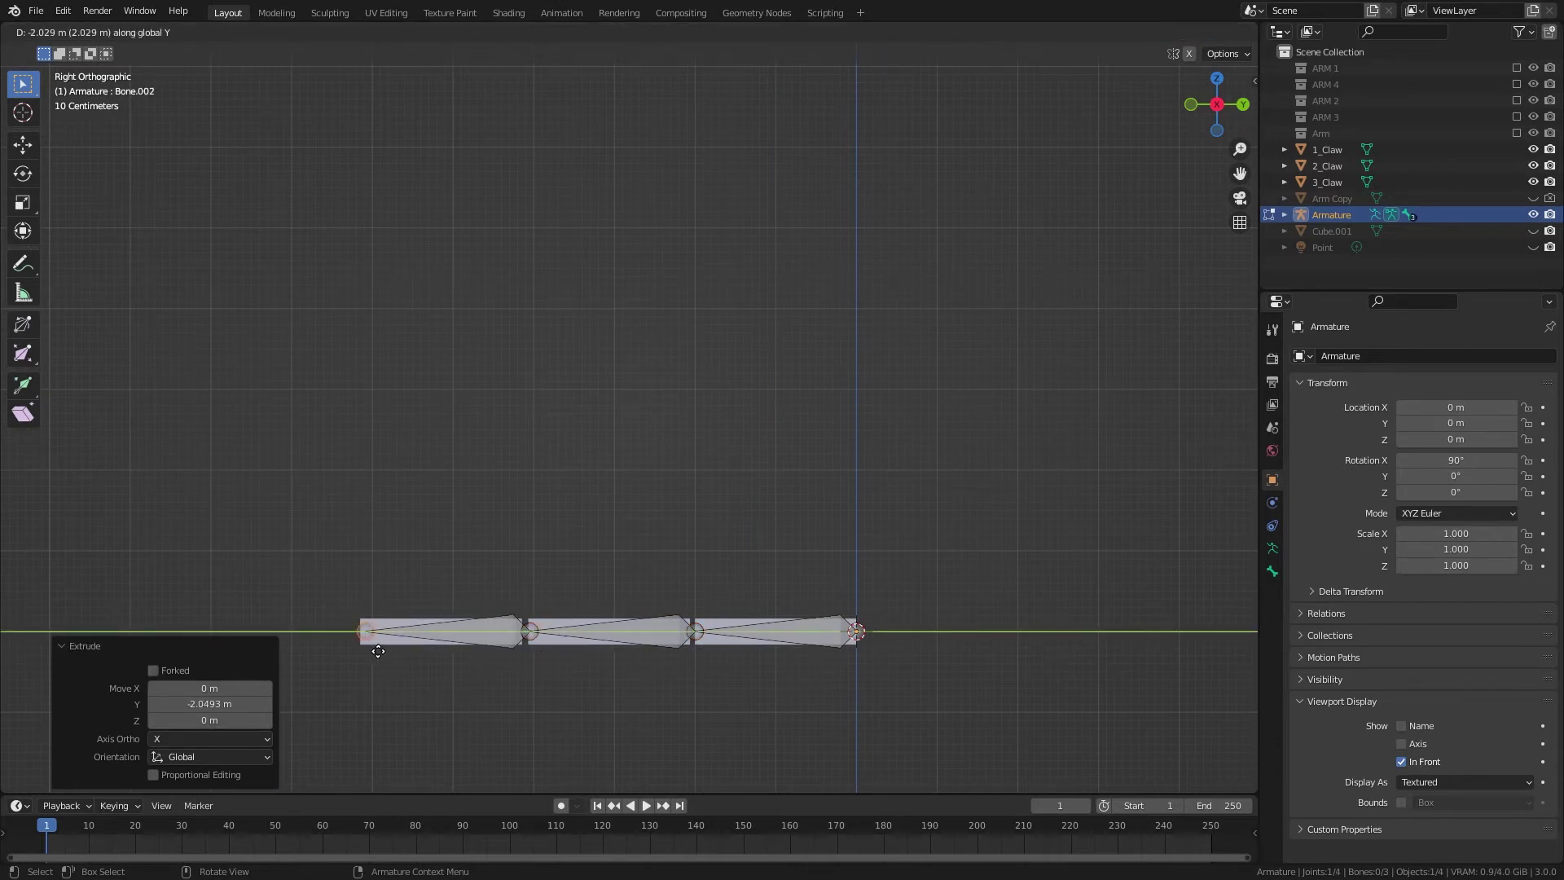
click(372, 653)
- Return to Object Mode and set the armature's bones to display as Stick
key(Tab)
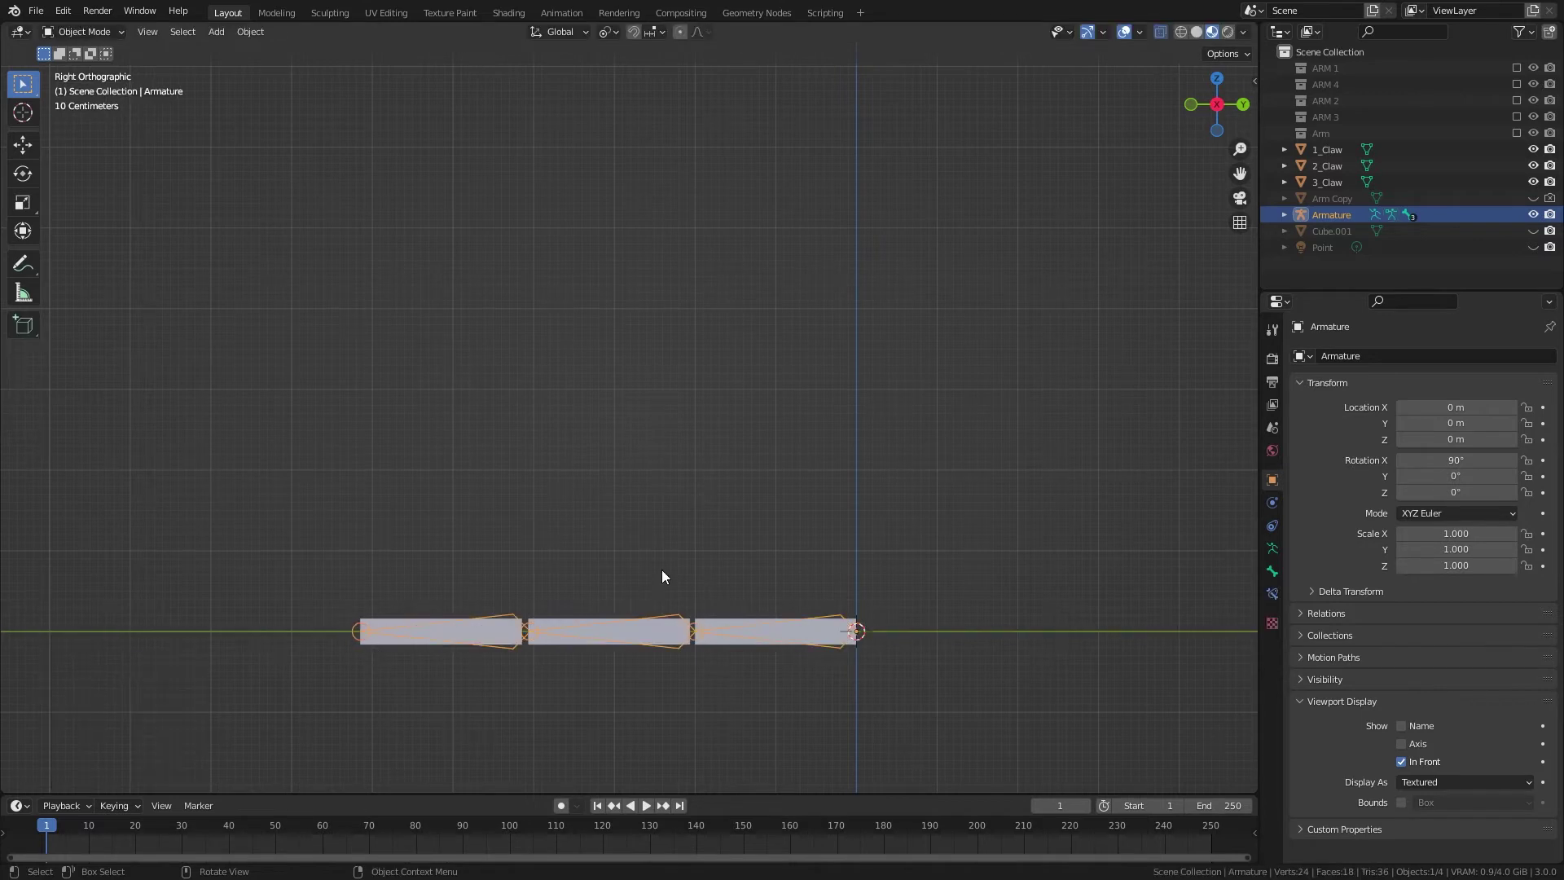
middle_drag(663, 567, 679, 610)
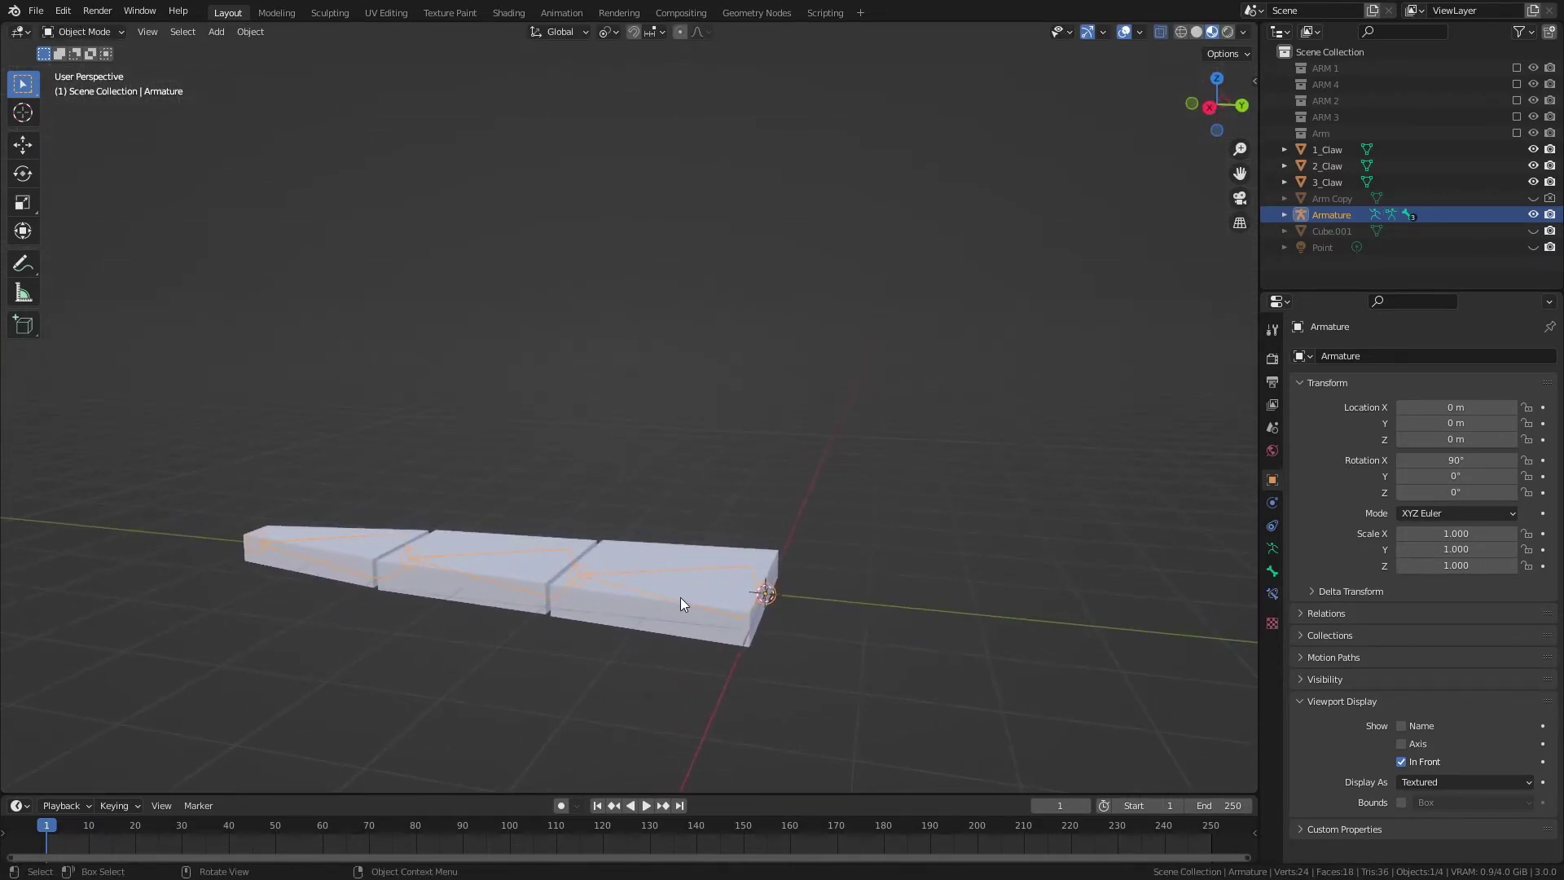
click(1276, 551)
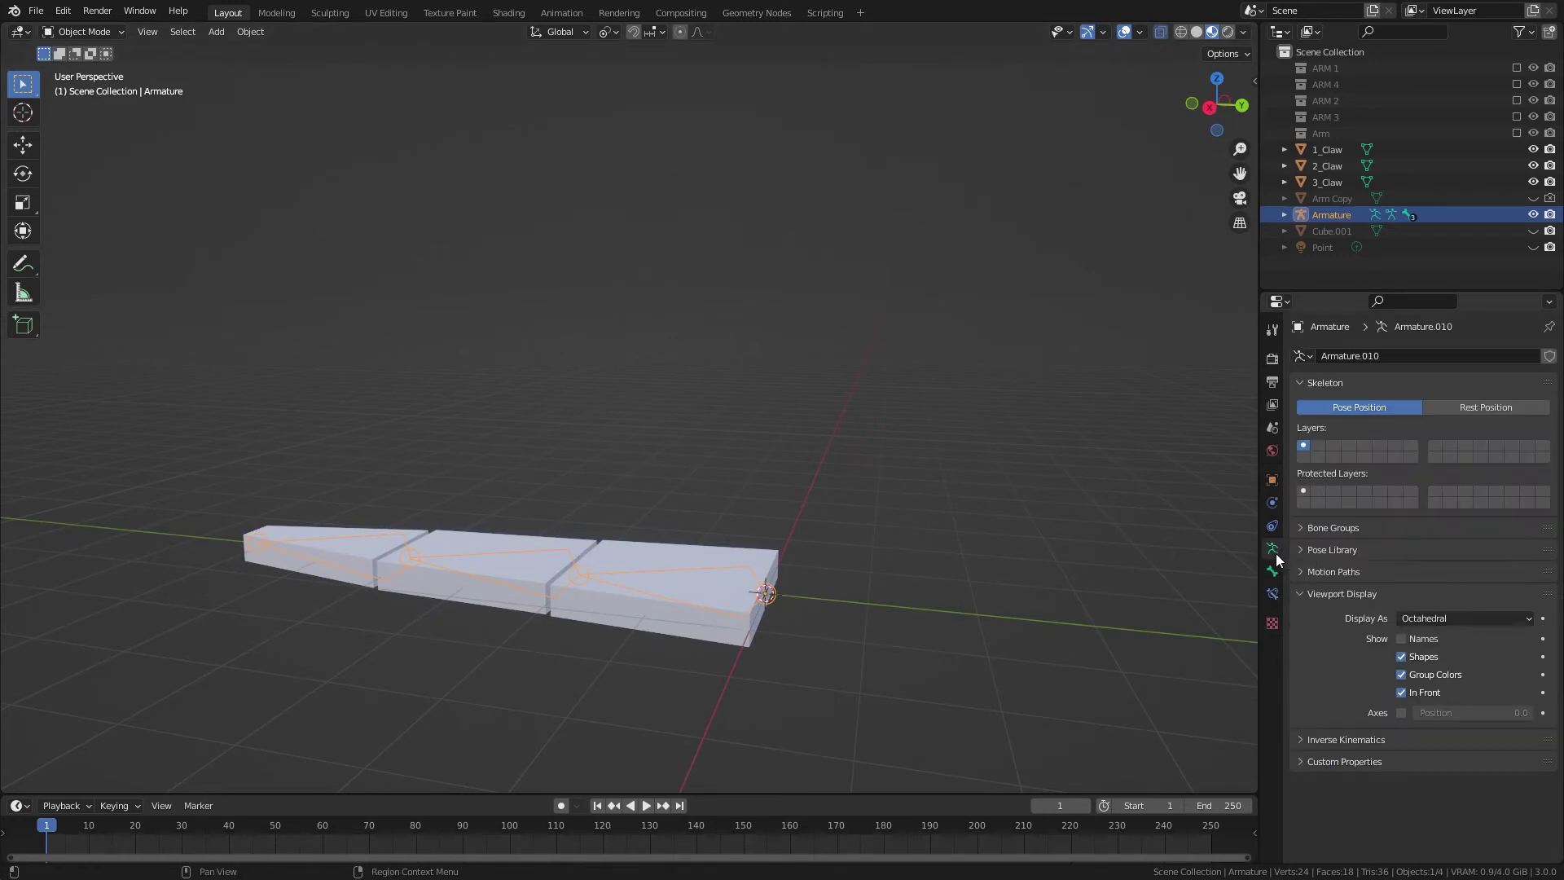
click(1415, 619)
click(1404, 656)
- Parent 1_Claw, 2_Claw and 3_Claw to the armature with automatic weights
click(708, 577)
shift+click(548, 544)
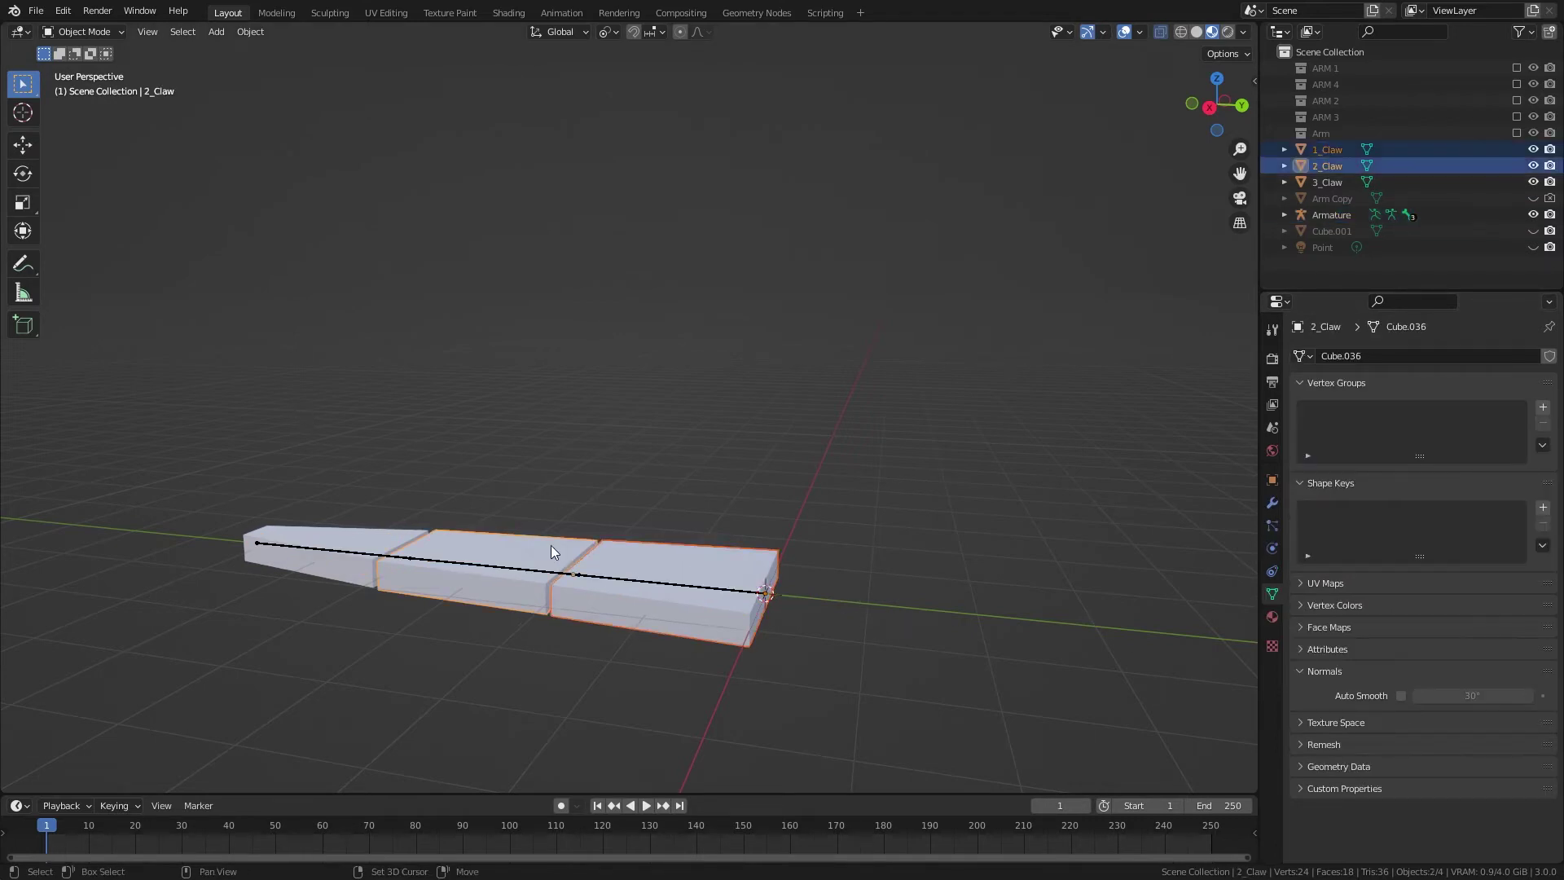
shift+click(391, 537)
shift+click(480, 562)
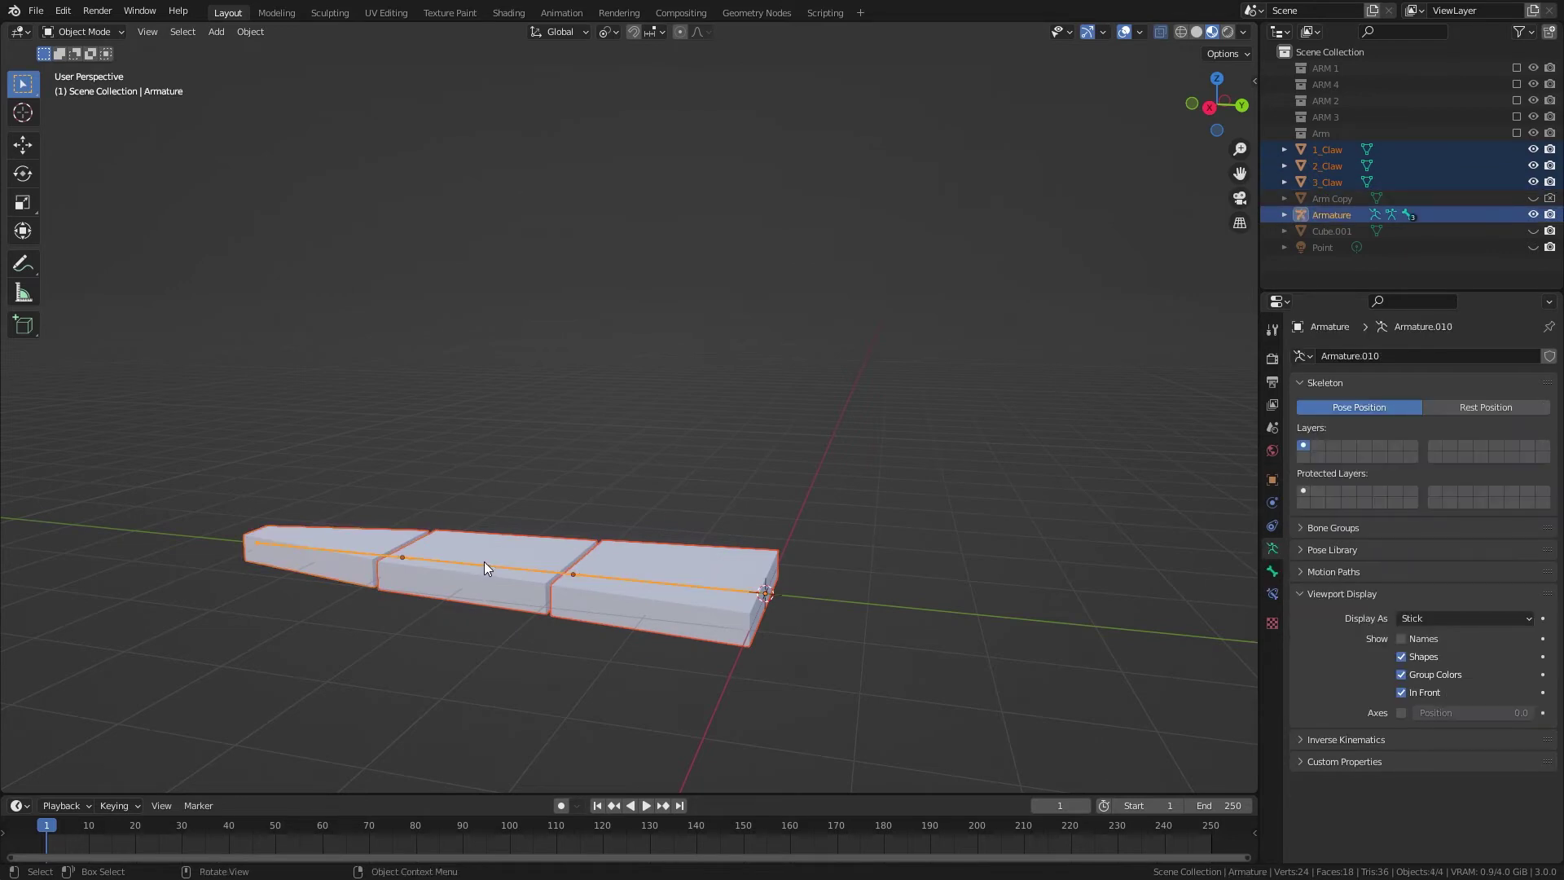
key(ctrl+p)
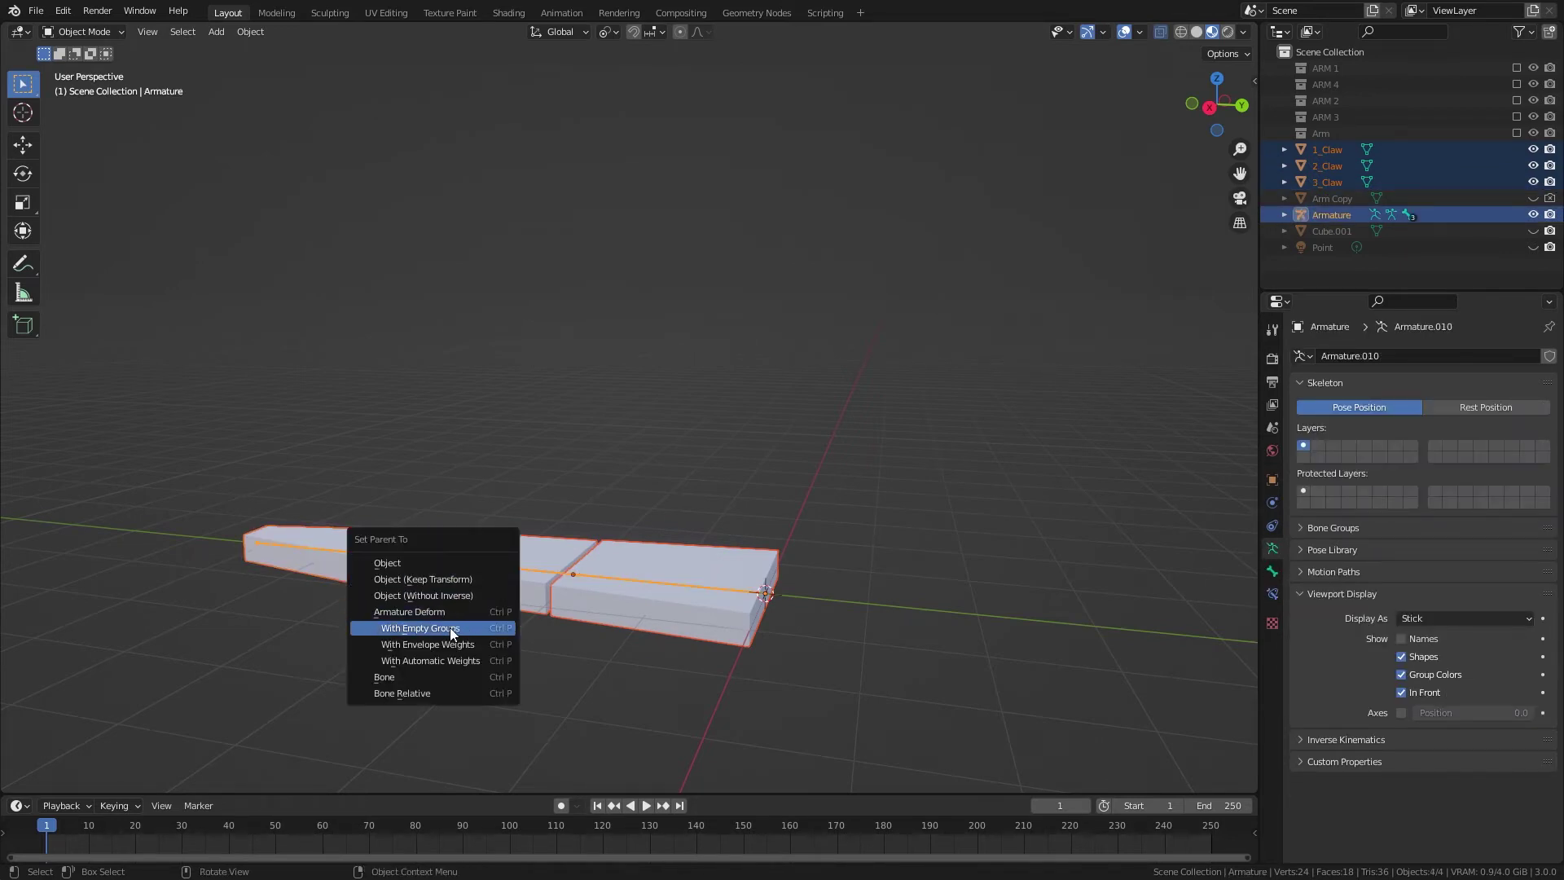
click(448, 660)
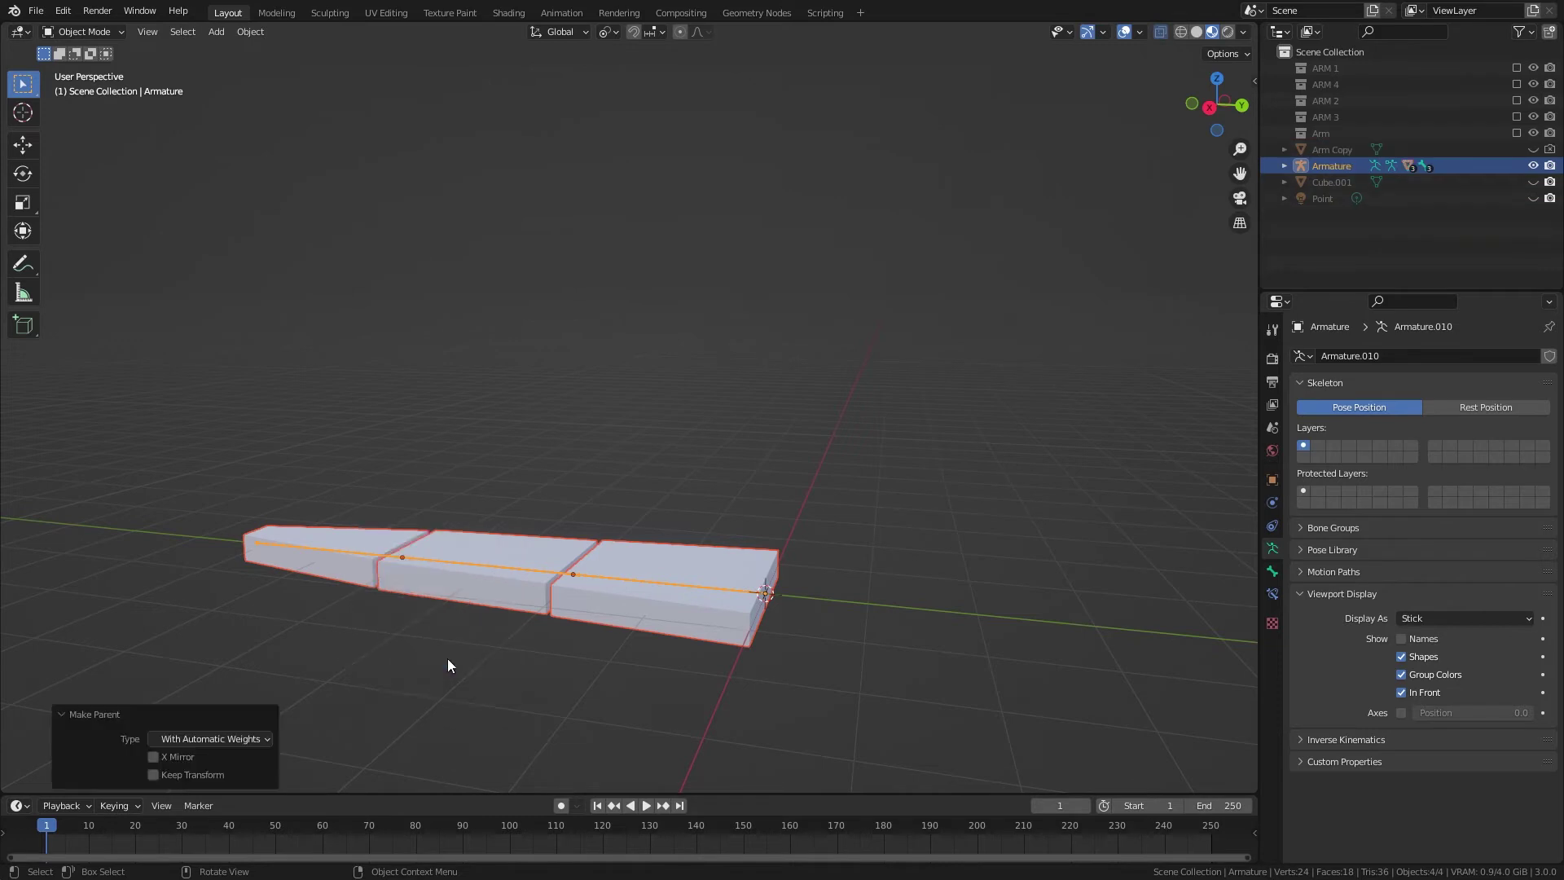
- Switch the armature to Pose Mode and test-rotate the root bone, then cancel
click(634, 579)
click(633, 578)
key(ctrl+Tab)
click(618, 631)
click(601, 580)
key(r)
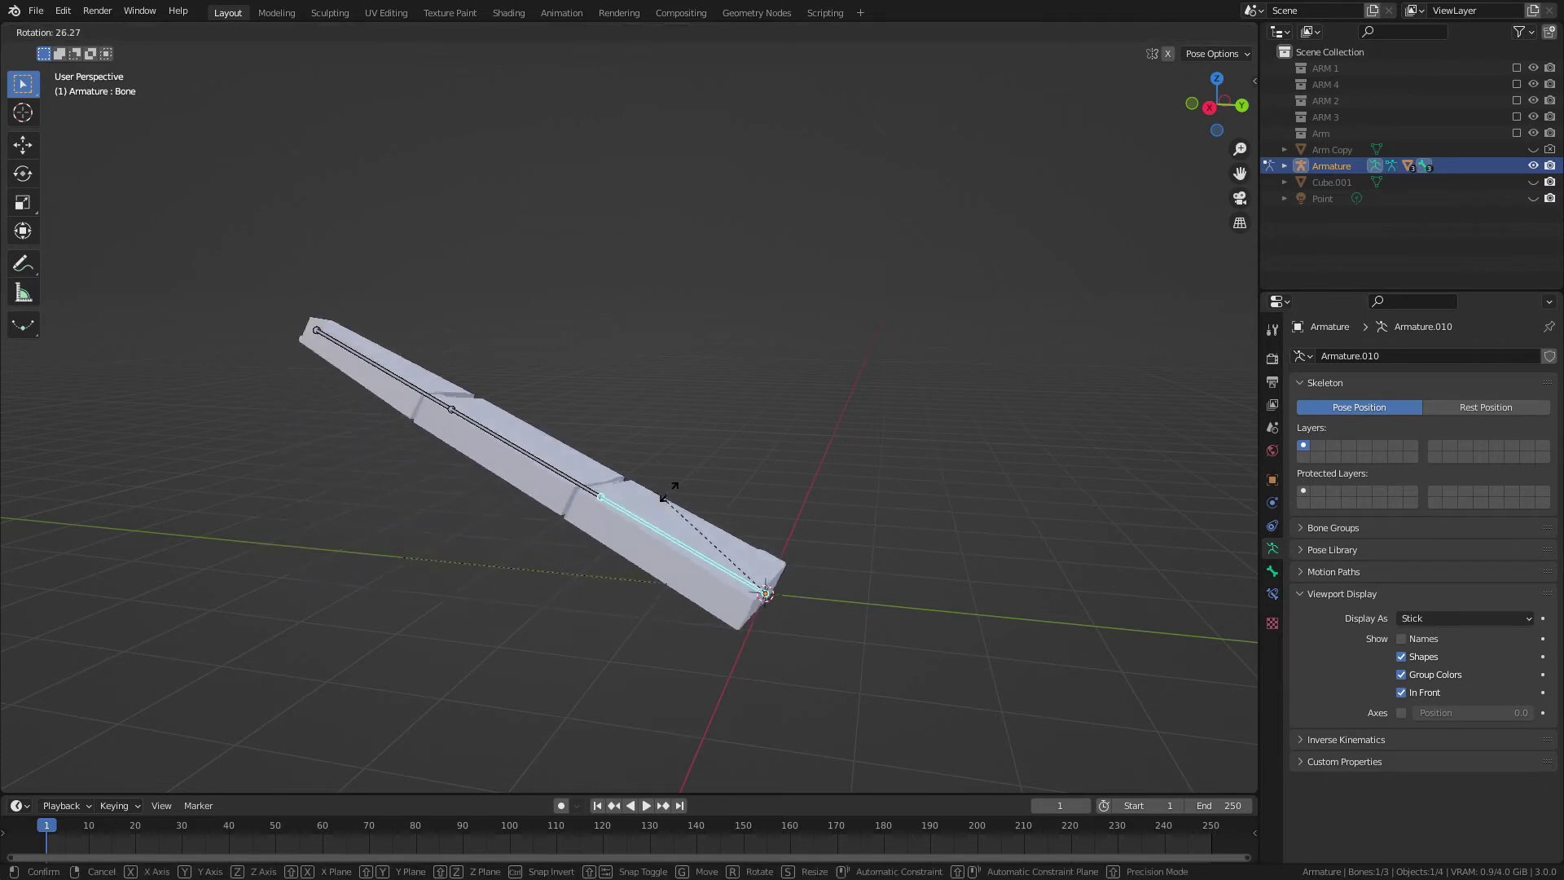
right_click(498, 545)
- Test-rotate the middle and end bones, cancelling each back to straight
click(489, 540)
key(r)
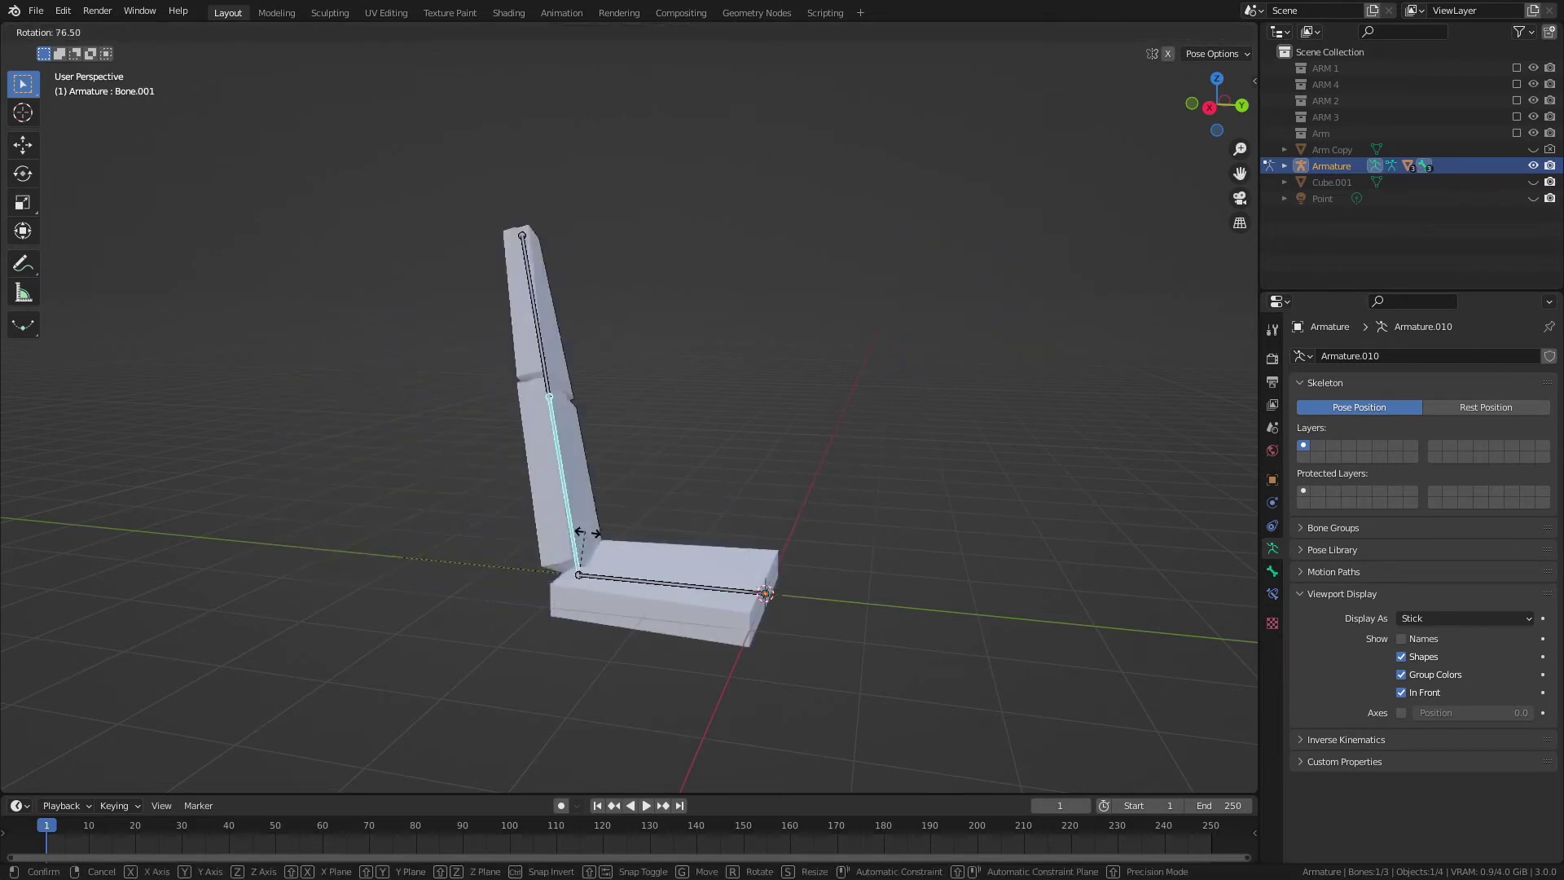
right_click(431, 601)
middle_drag(673, 602, 620, 676)
click(627, 603)
scroll(623, 605, up, 5)
middle_drag(522, 631, 549, 563)
key(r)
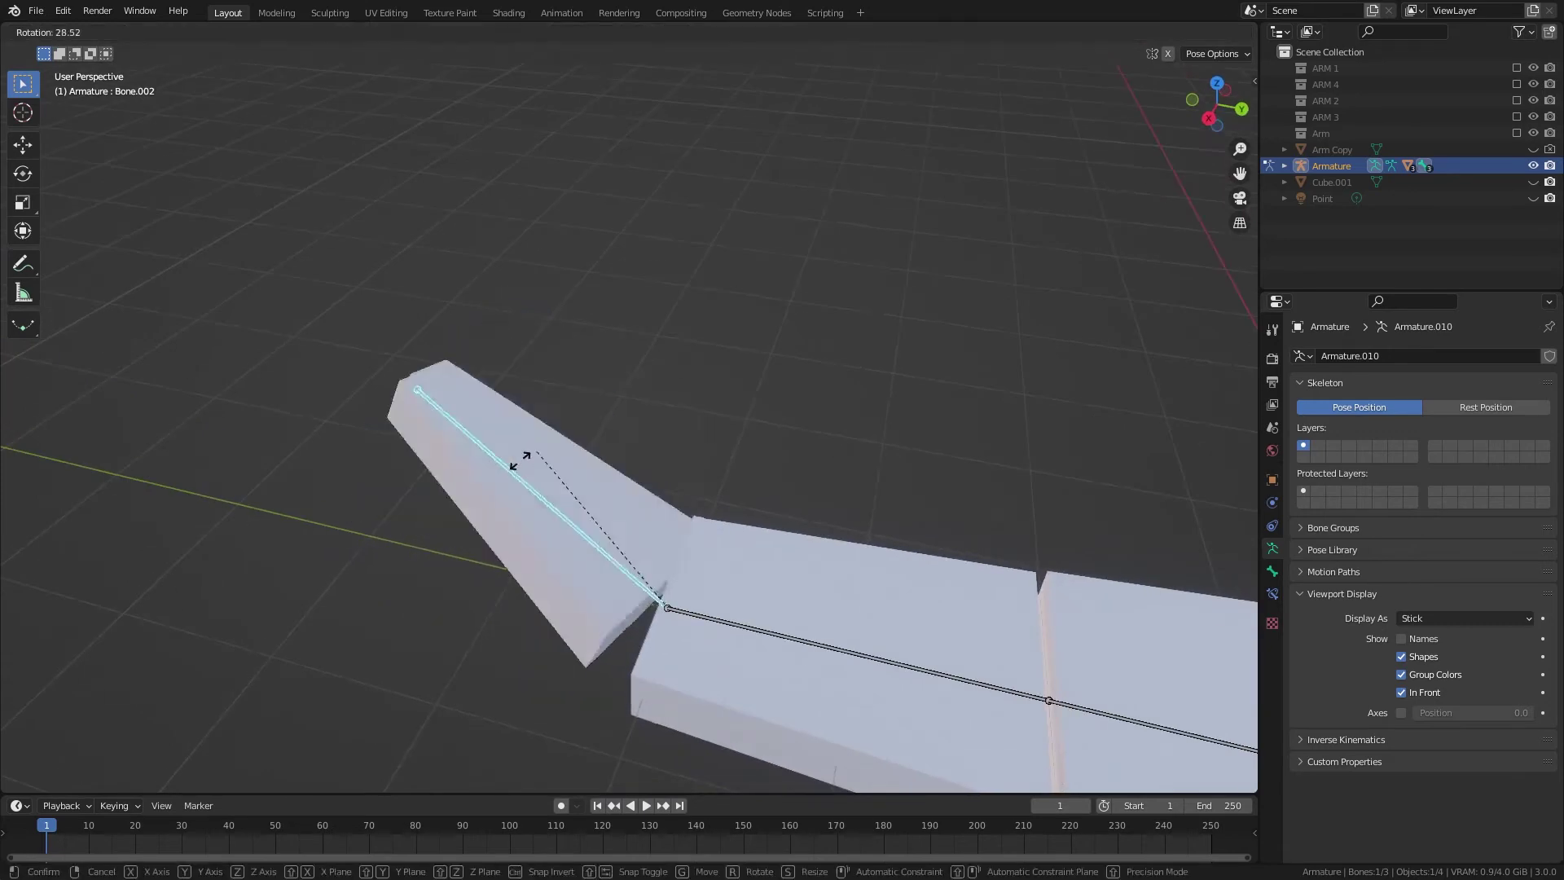
right_click(774, 654)
- Test-rotate the middle bone once more, then select the root bone
click(766, 623)
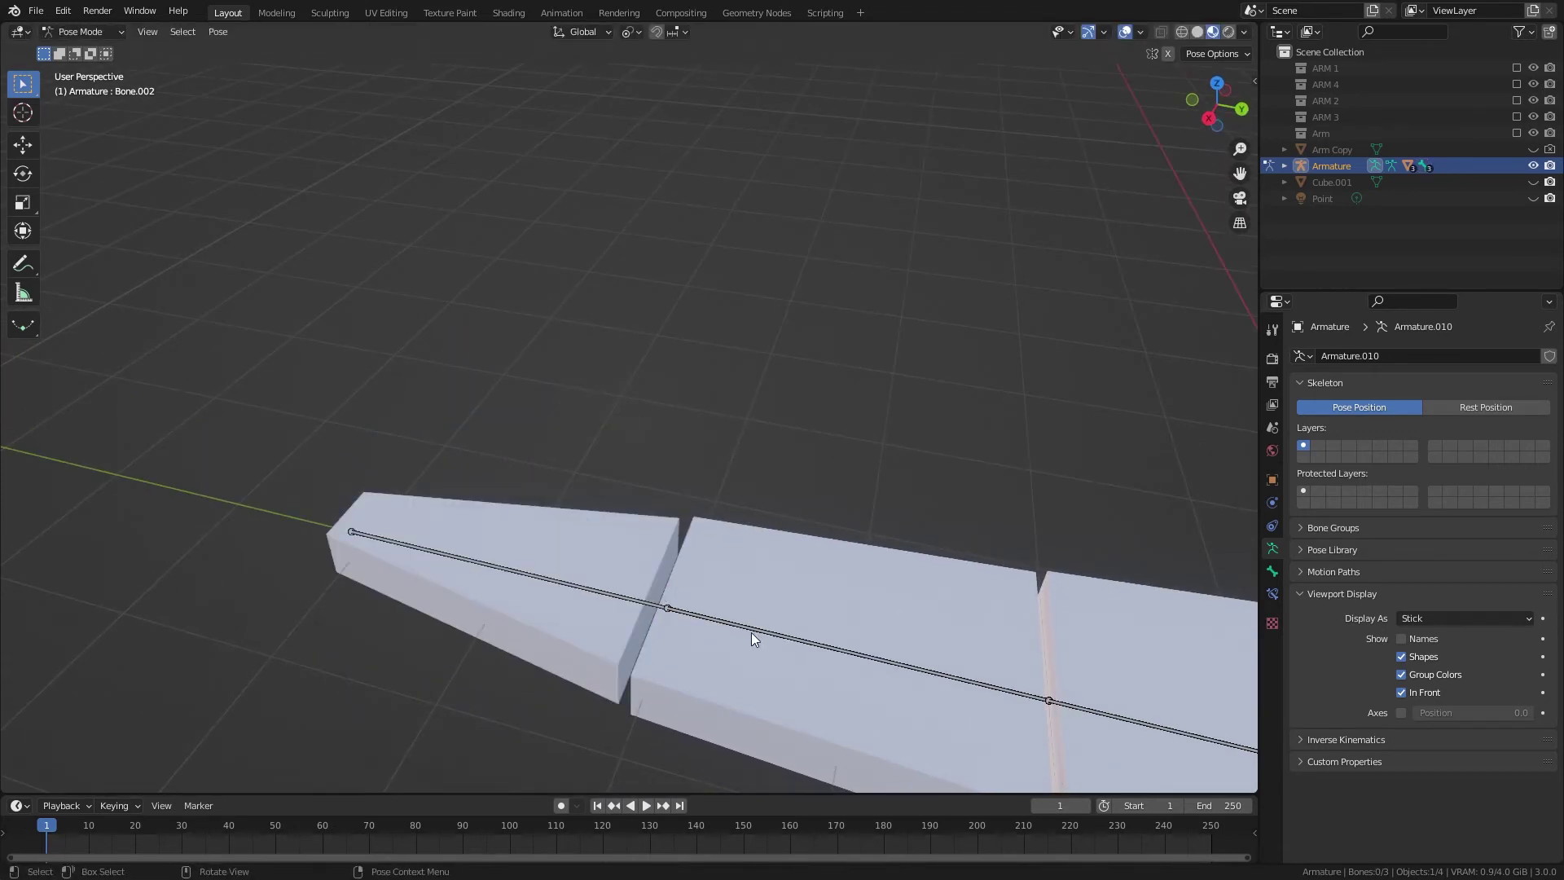
shift+middle_drag(960, 659, 706, 531)
click(706, 531)
key(r)
right_click(522, 481)
middle_drag(521, 482, 648, 515)
click(505, 445)
scroll(742, 450, down, 5)
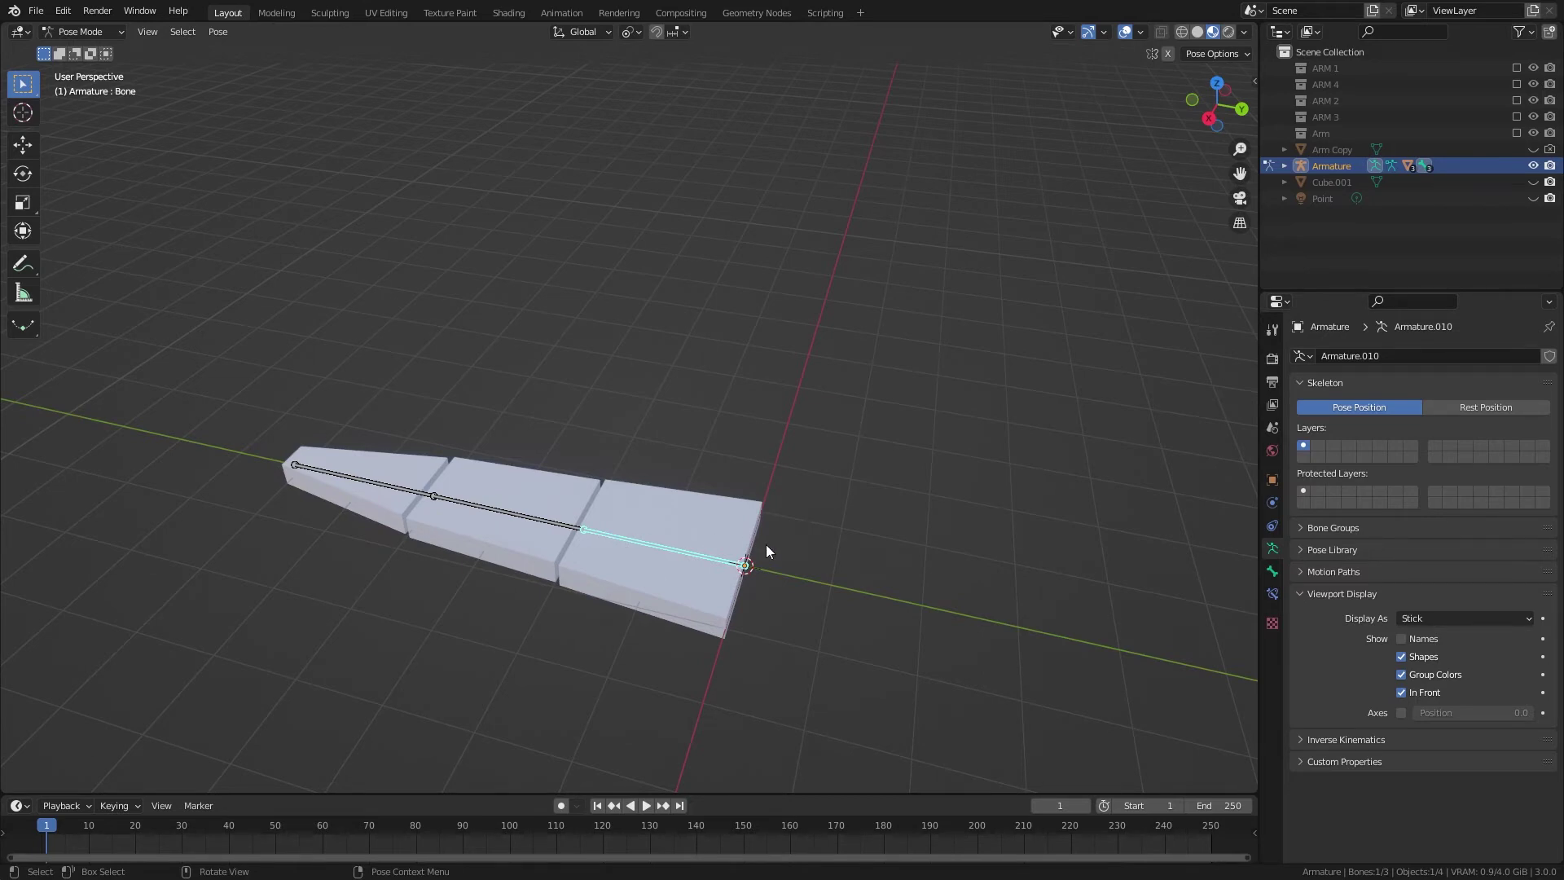
- Return to Object Mode and duplicate 3_Claw together with its armature
key(Tab)
key(ctrl+Tab)
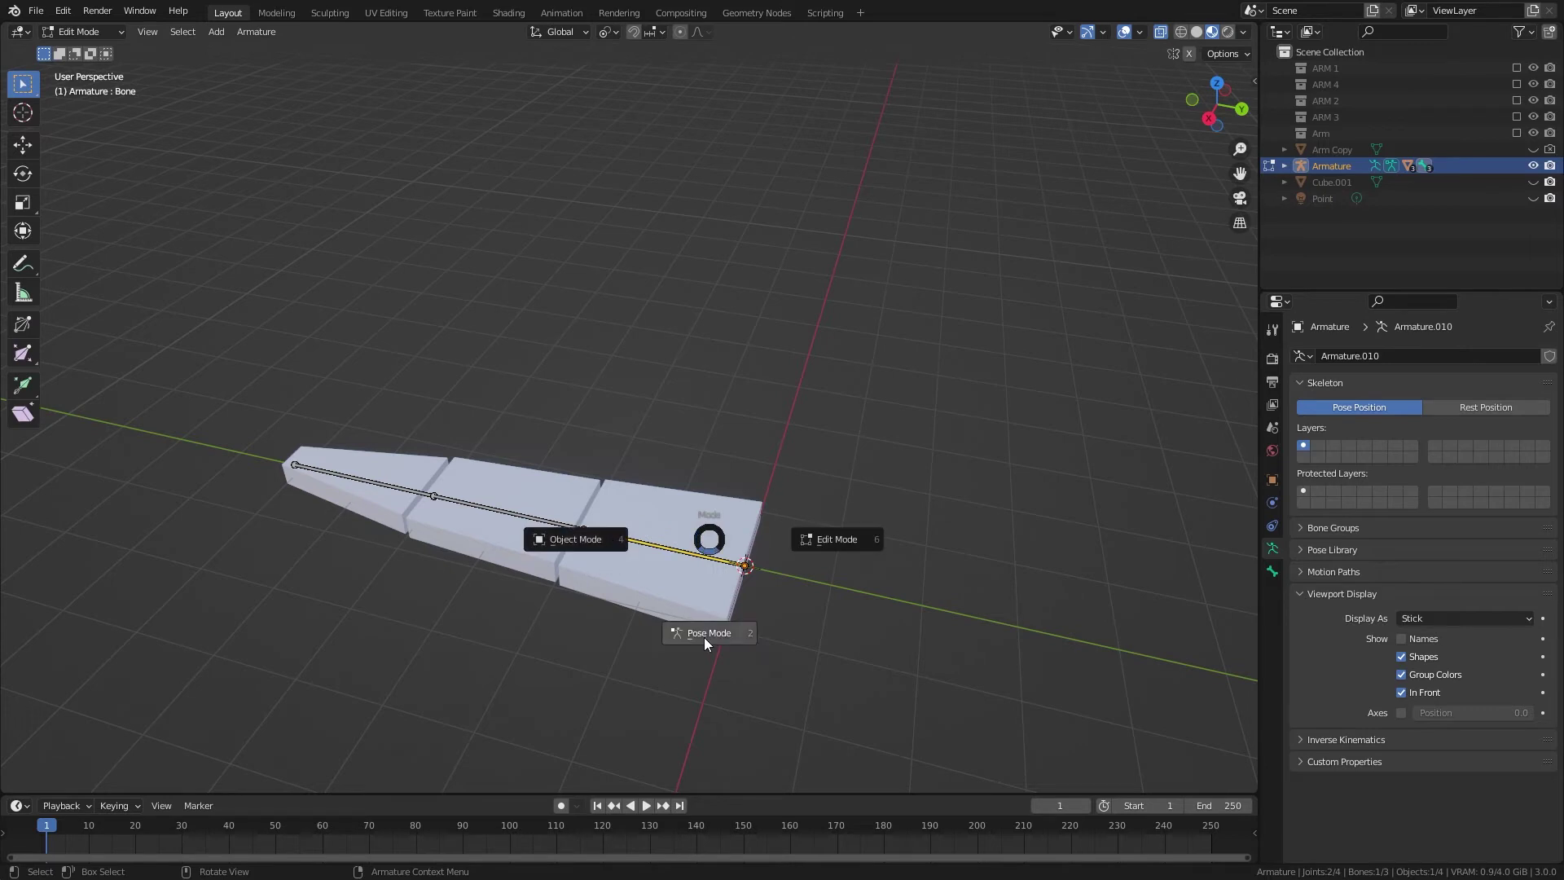
click(575, 540)
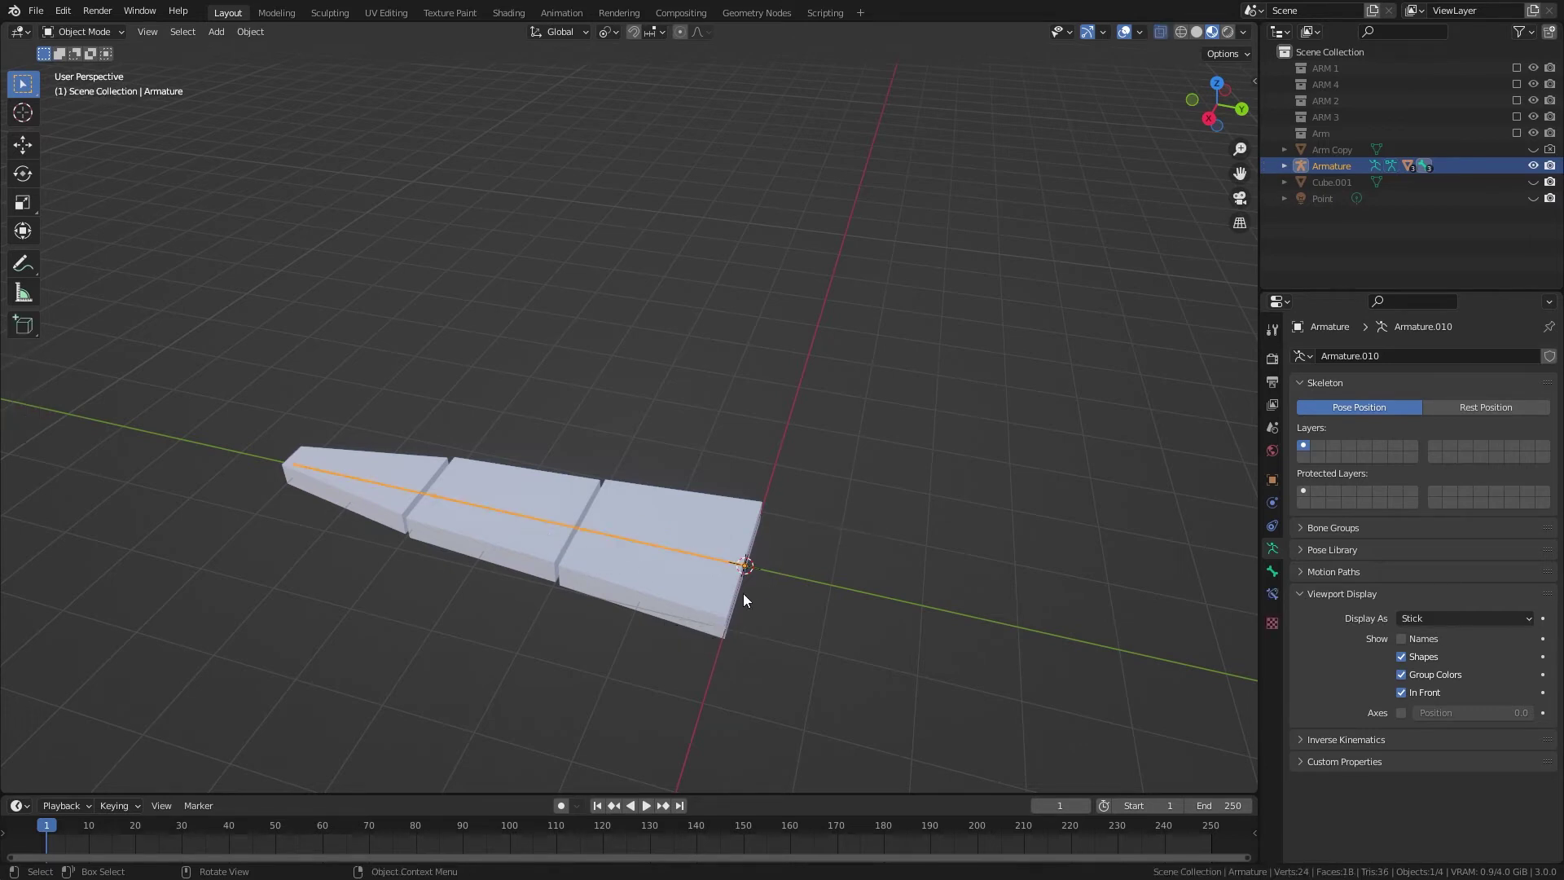
shift+click(682, 590)
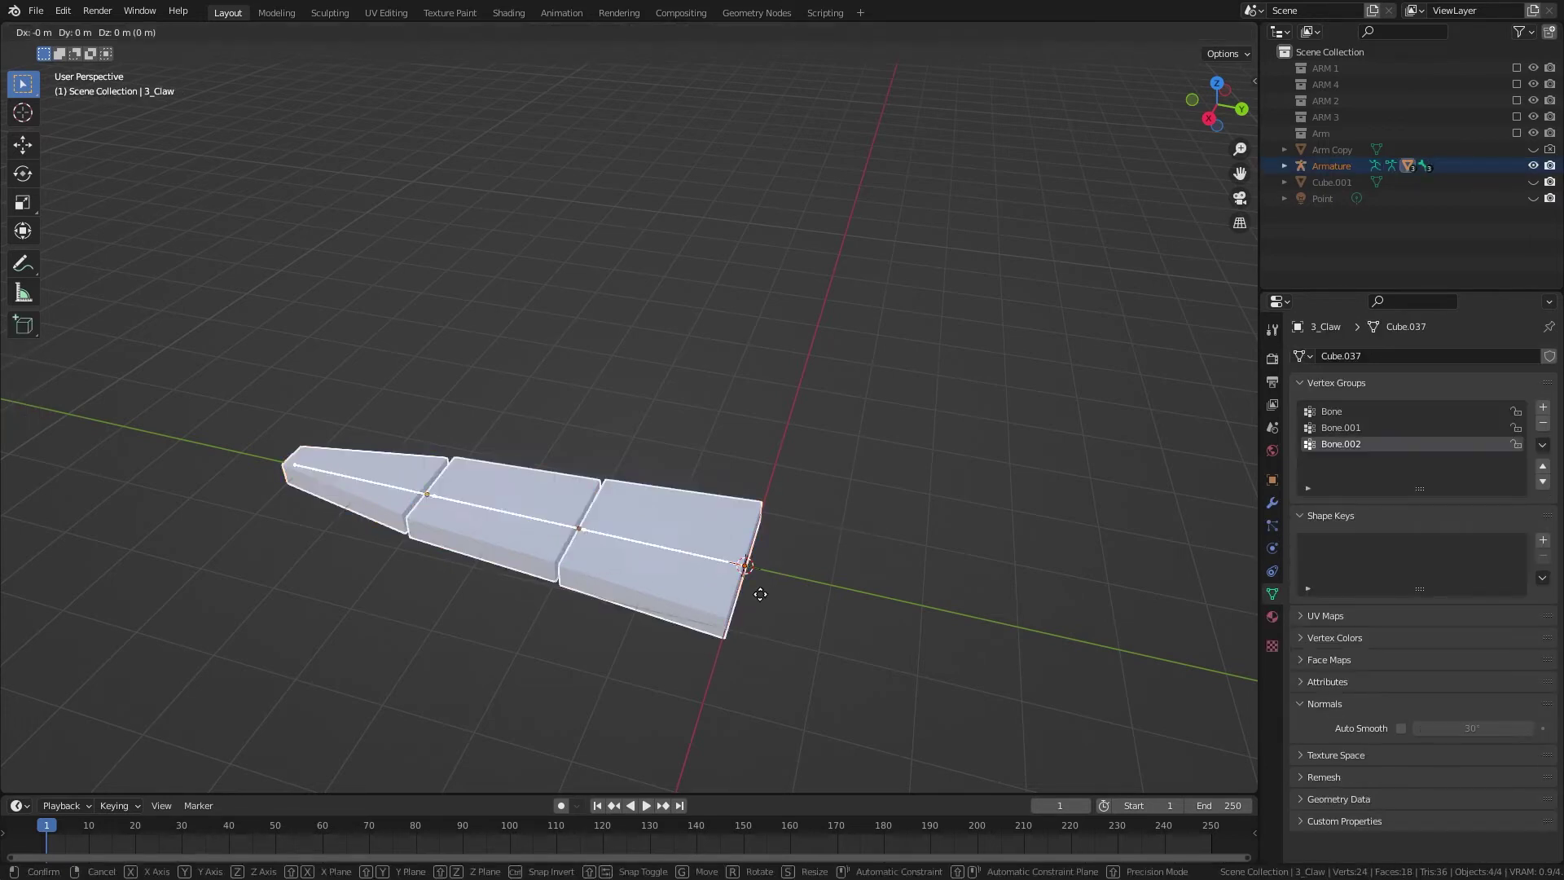
click(775, 581)
- In top view, rotate the copy -130° about Z and place it upper-left
key(KP_7)
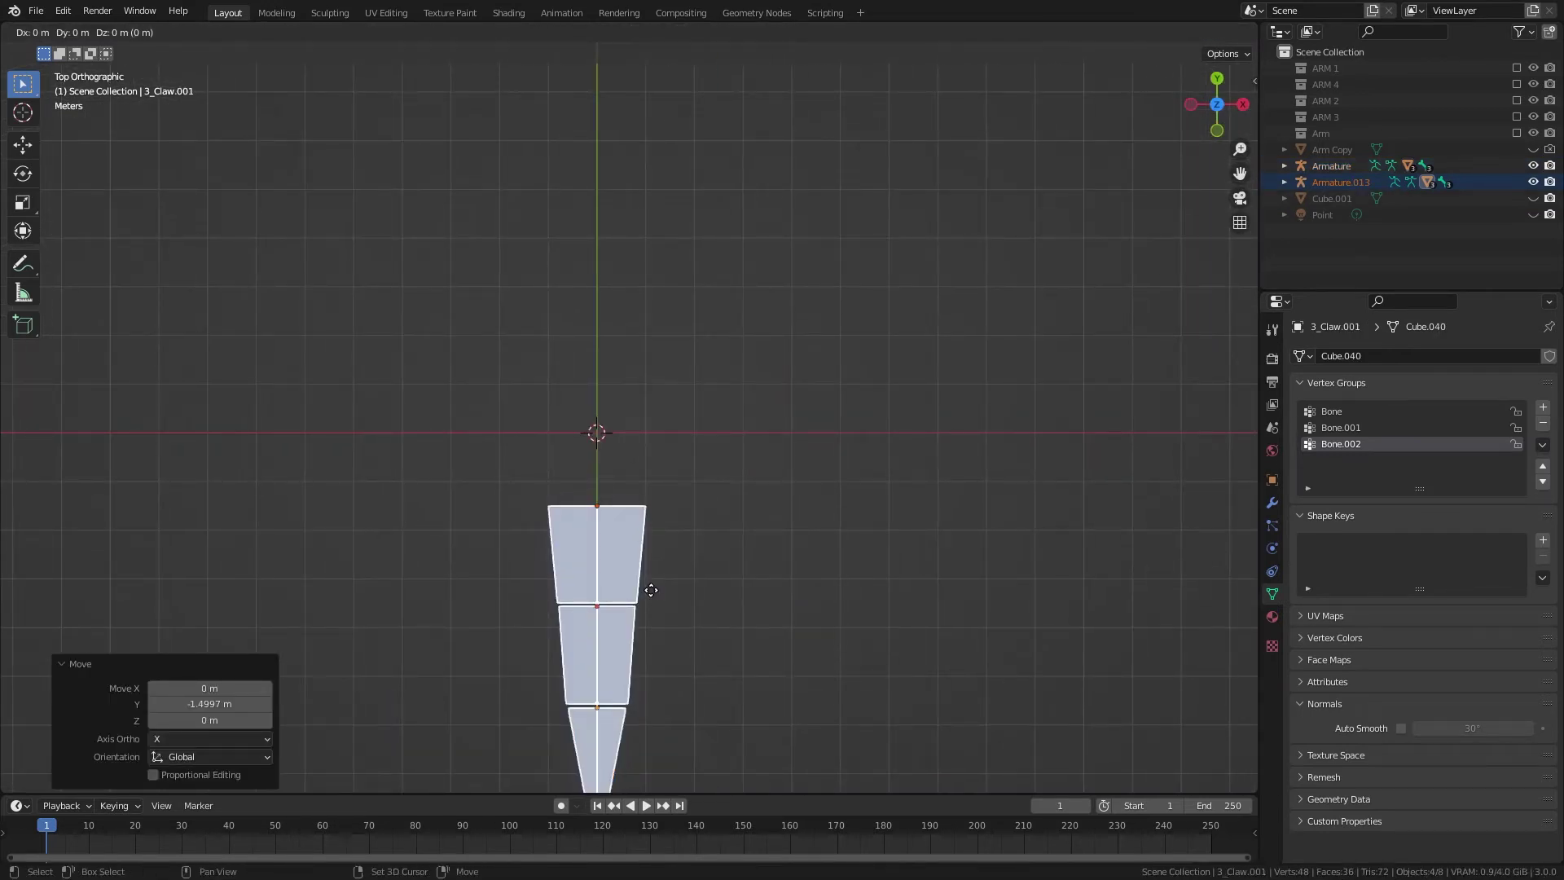
click(516, 421)
key(r)
key(z)
ctrl+click(412, 662)
key(g)
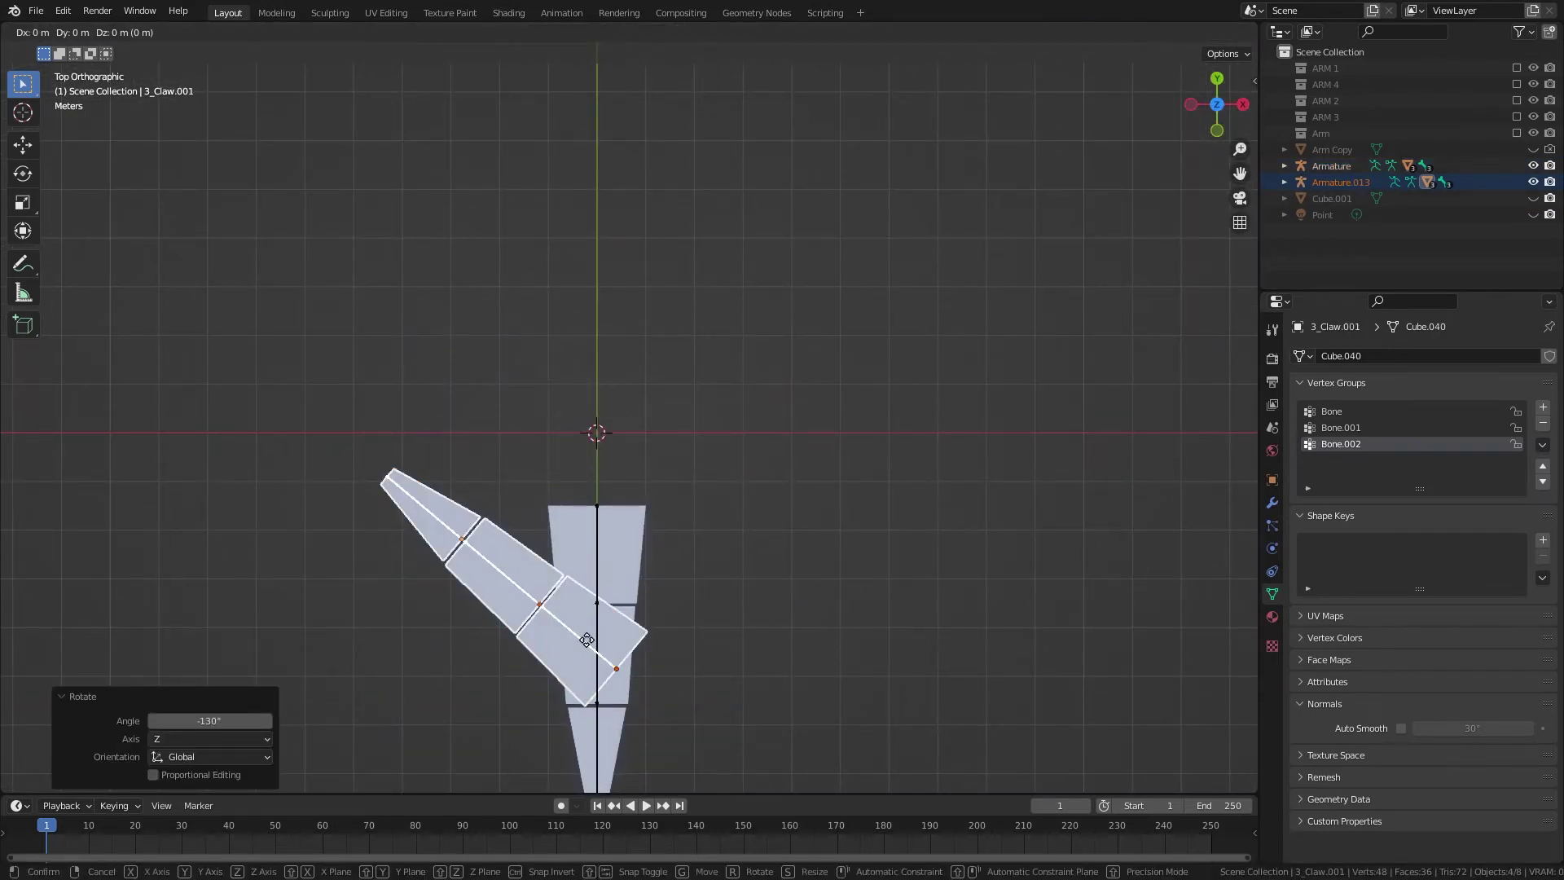
click(504, 351)
- Duplicate the lower claw, rotate it 125° and place it upper-right at the same height
click(620, 570)
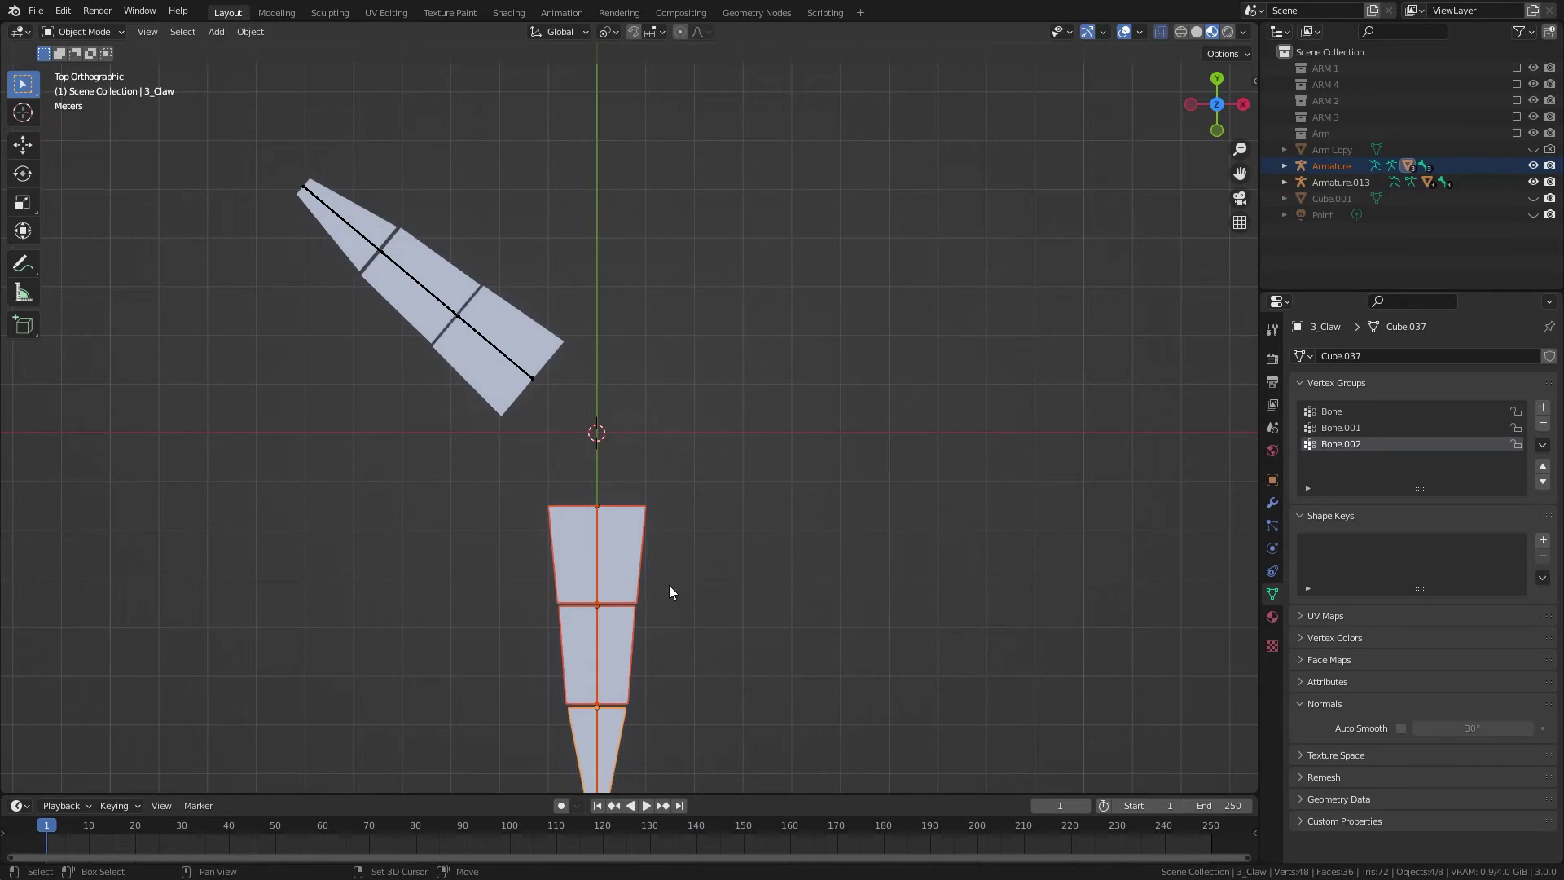
key(shift+d)
click(789, 374)
key(r)
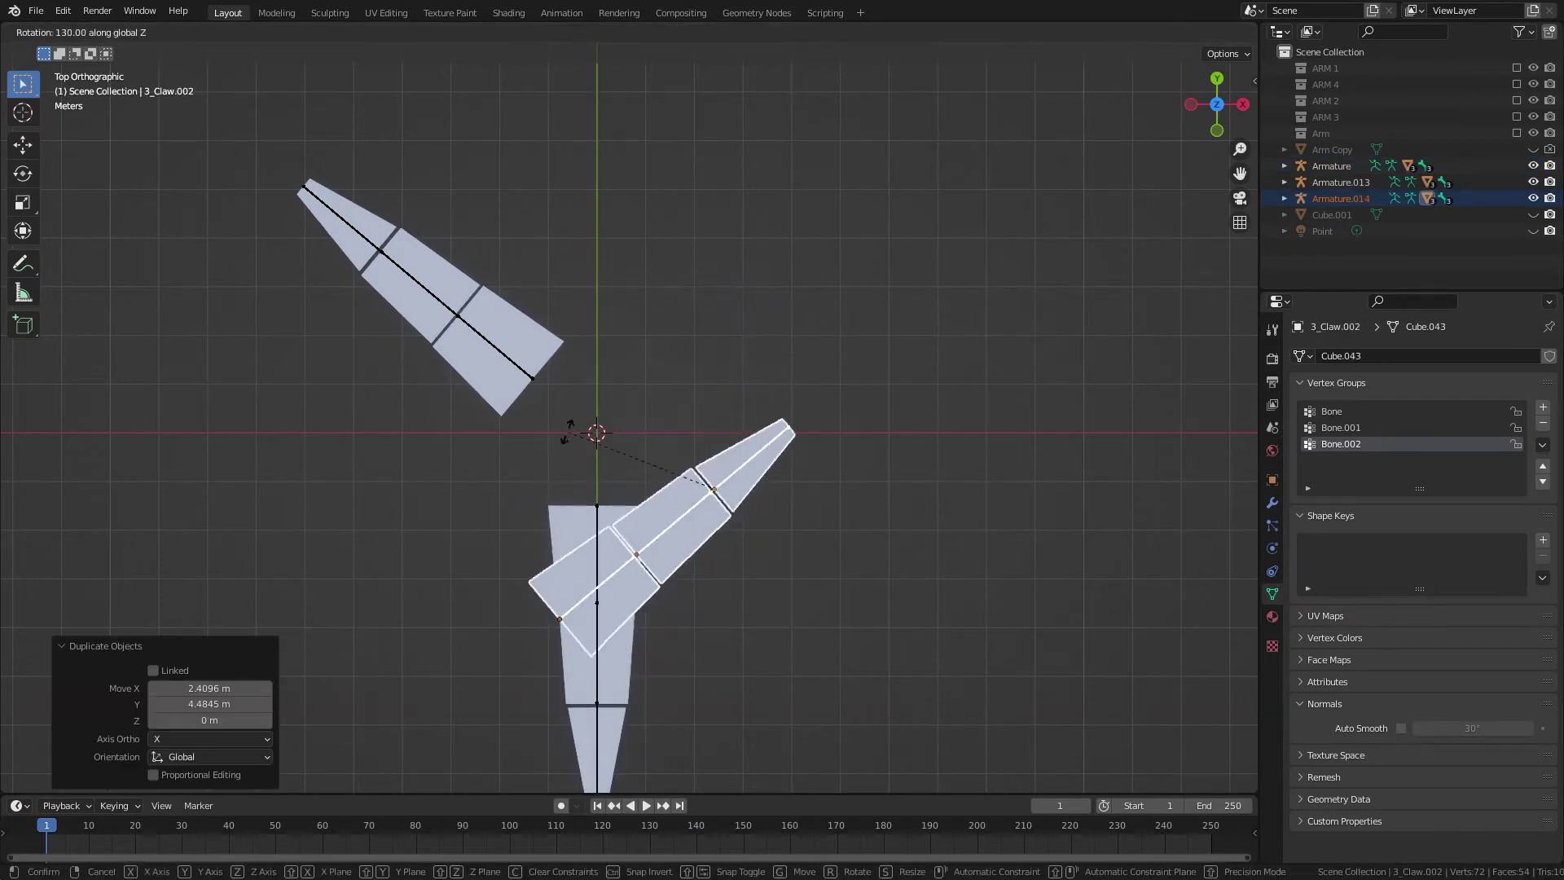
ctrl+click(568, 429)
key(g)
key(shift+z)
click(838, 329)
middle_drag(647, 525, 627, 400)
click(628, 399)
scroll(622, 558, up, 3)
- Add a cube and scale it to 0.192 in X and Y and 0.385 in Z
middle_drag(623, 558, 623, 561)
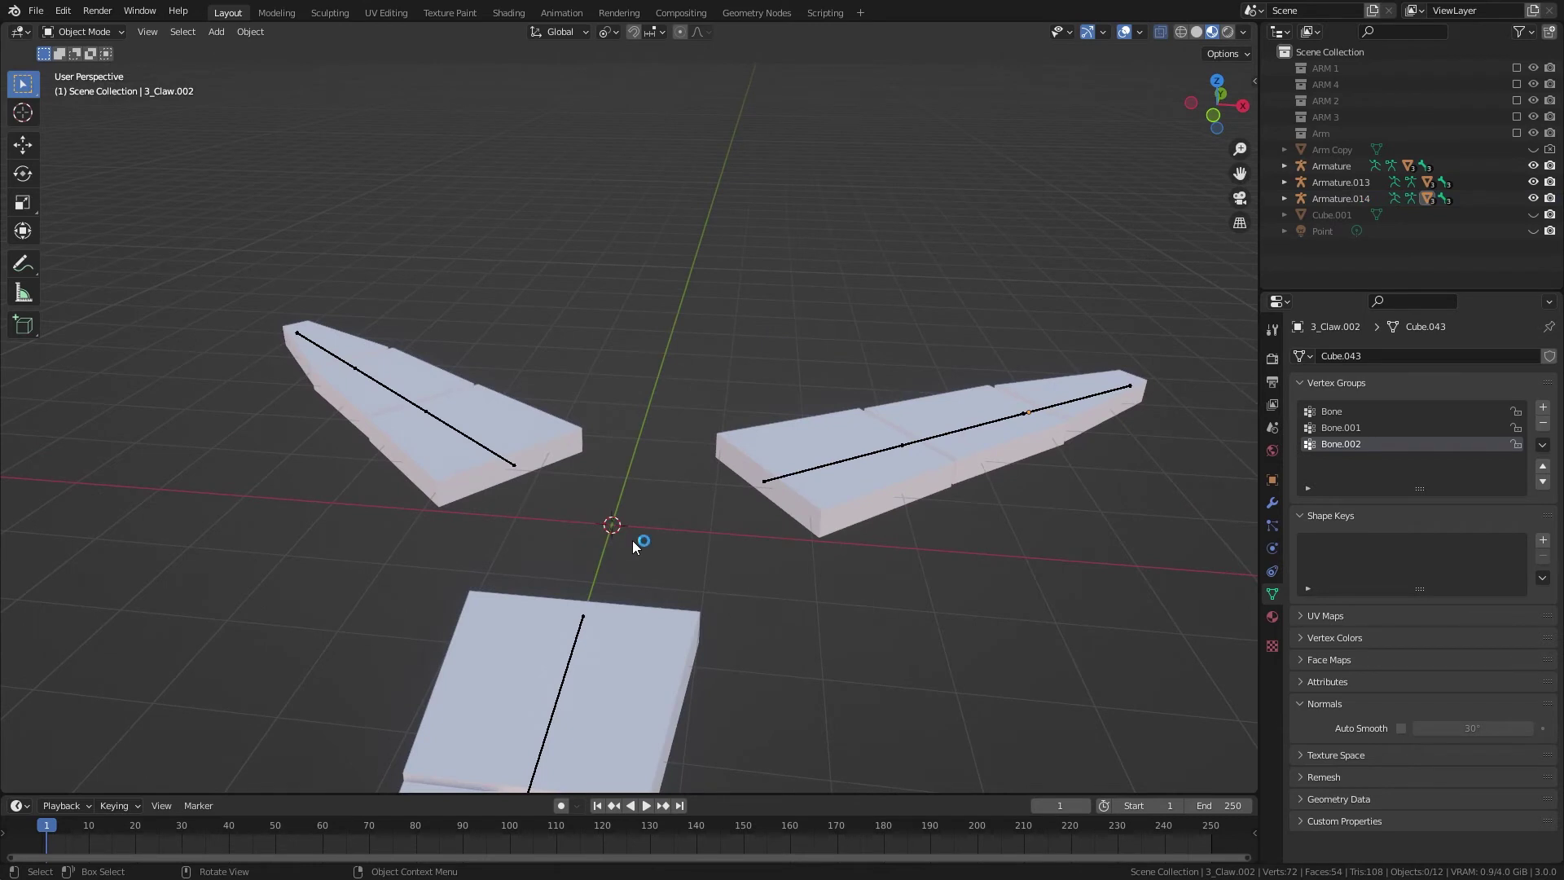
key(shift+a)
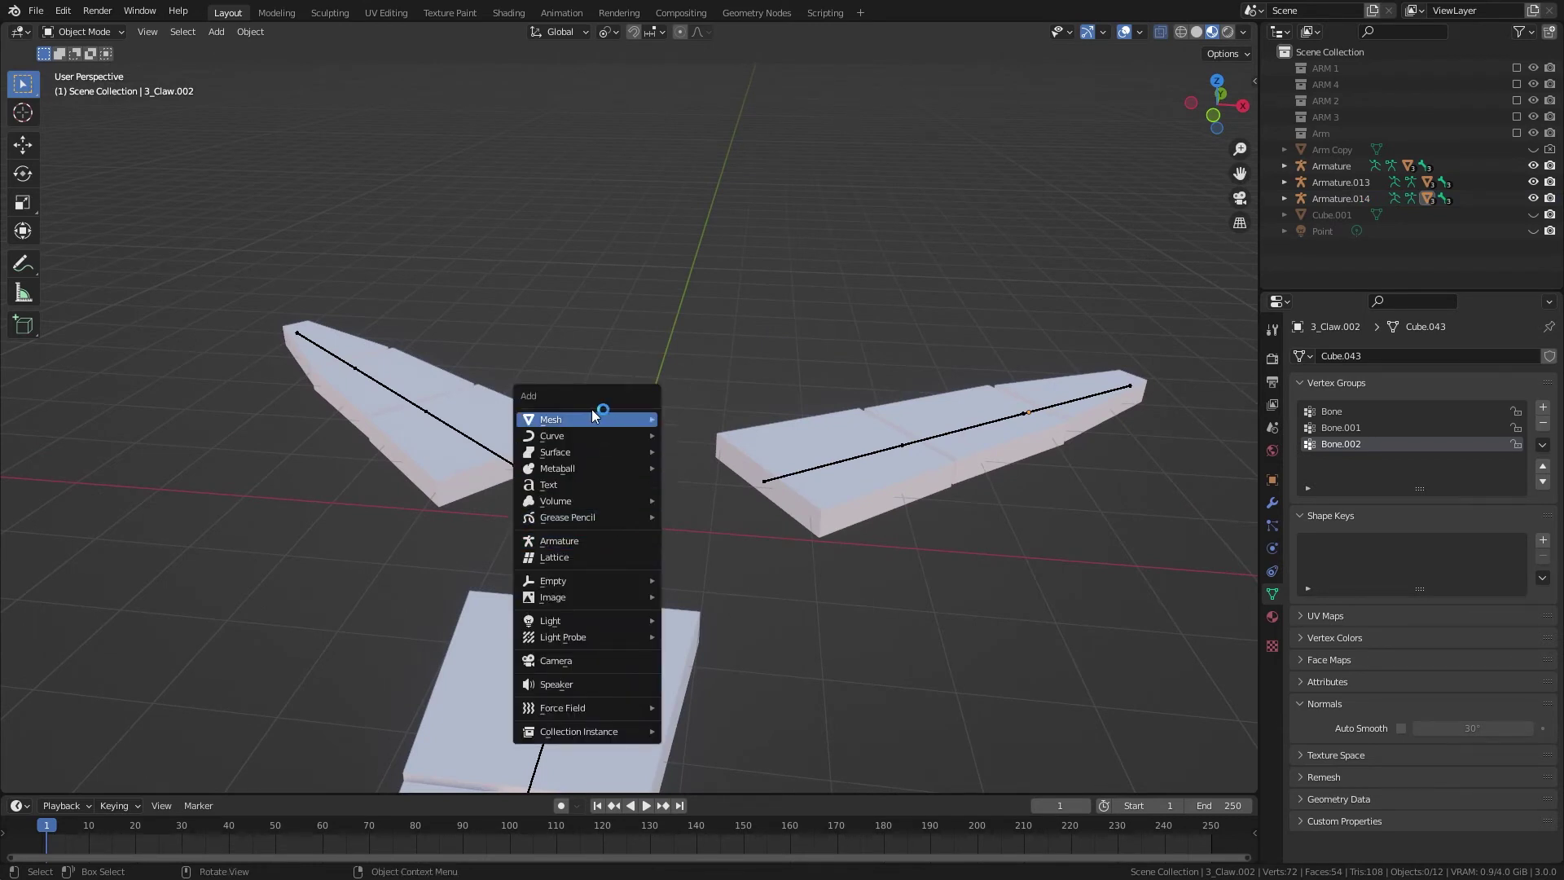
mouse_move(592, 417)
click(691, 441)
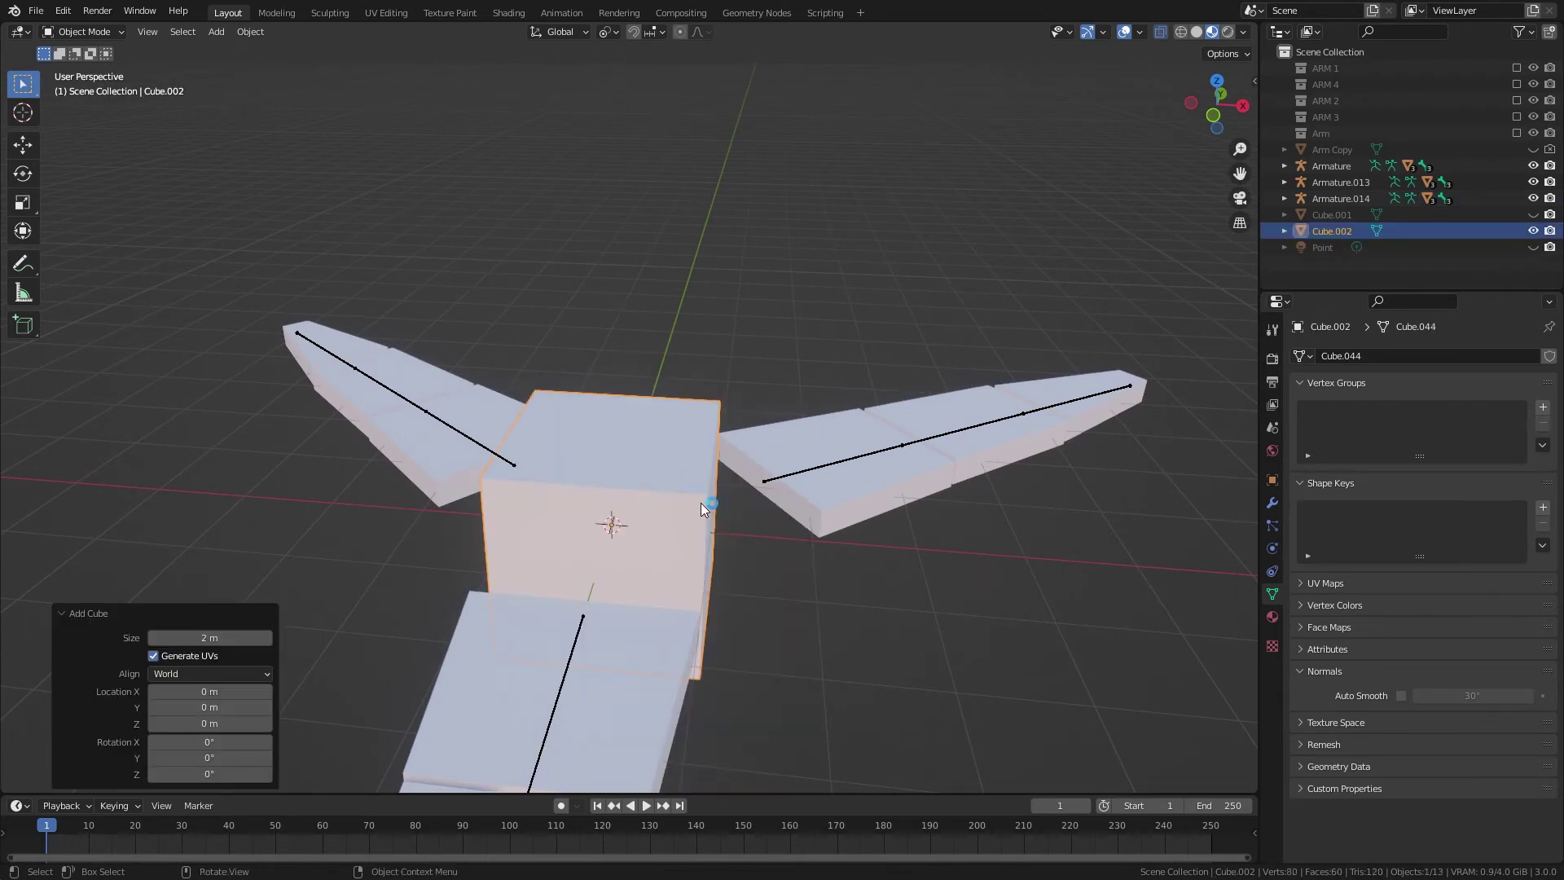
key(Tab)
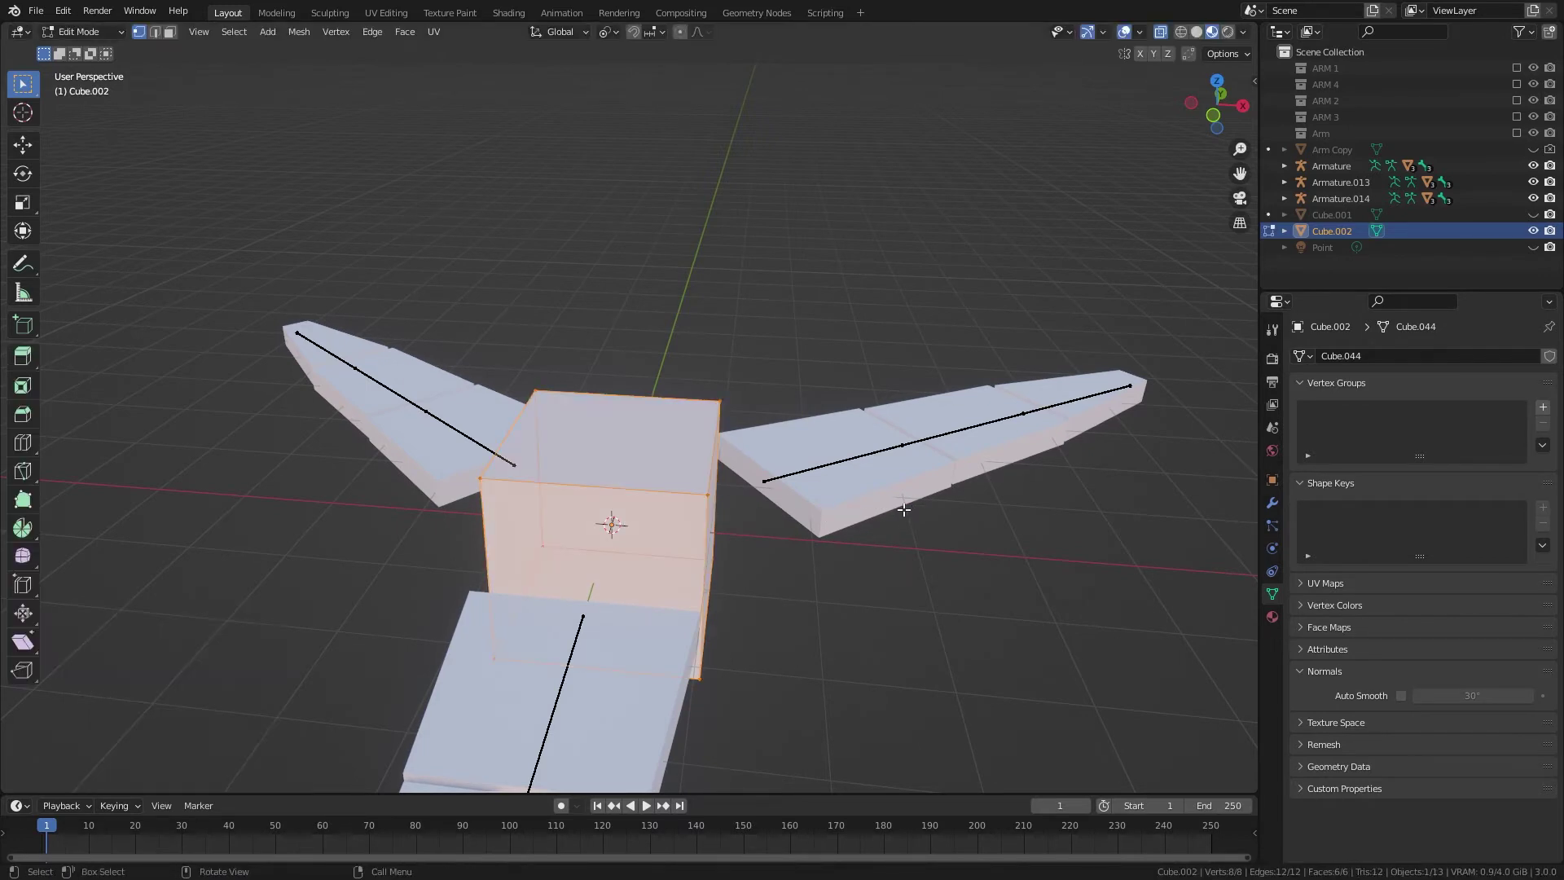
key(s)
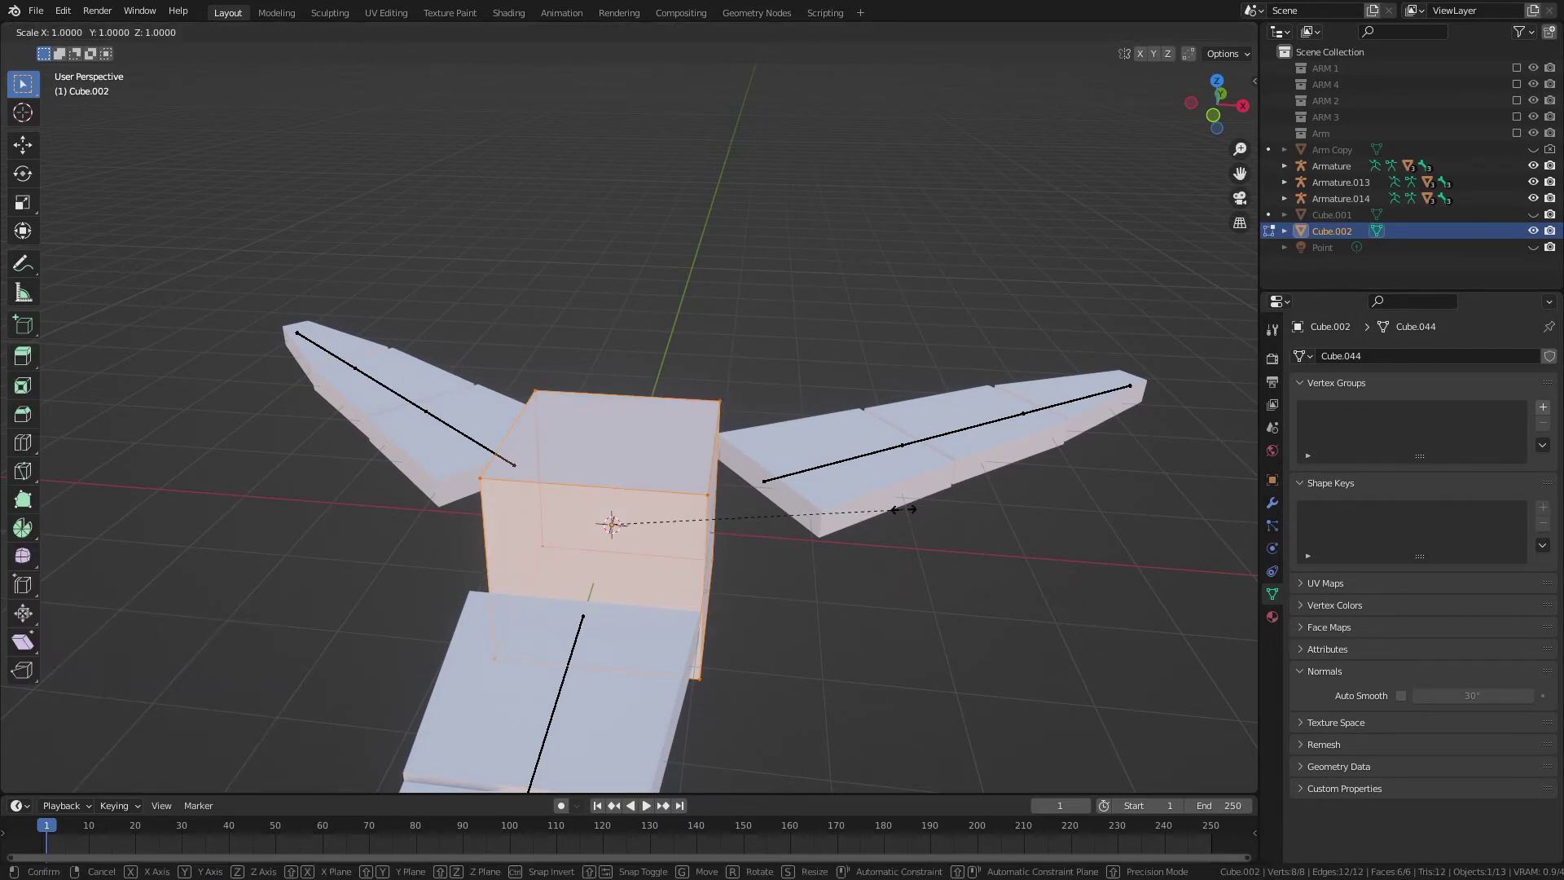
key(shift+z)
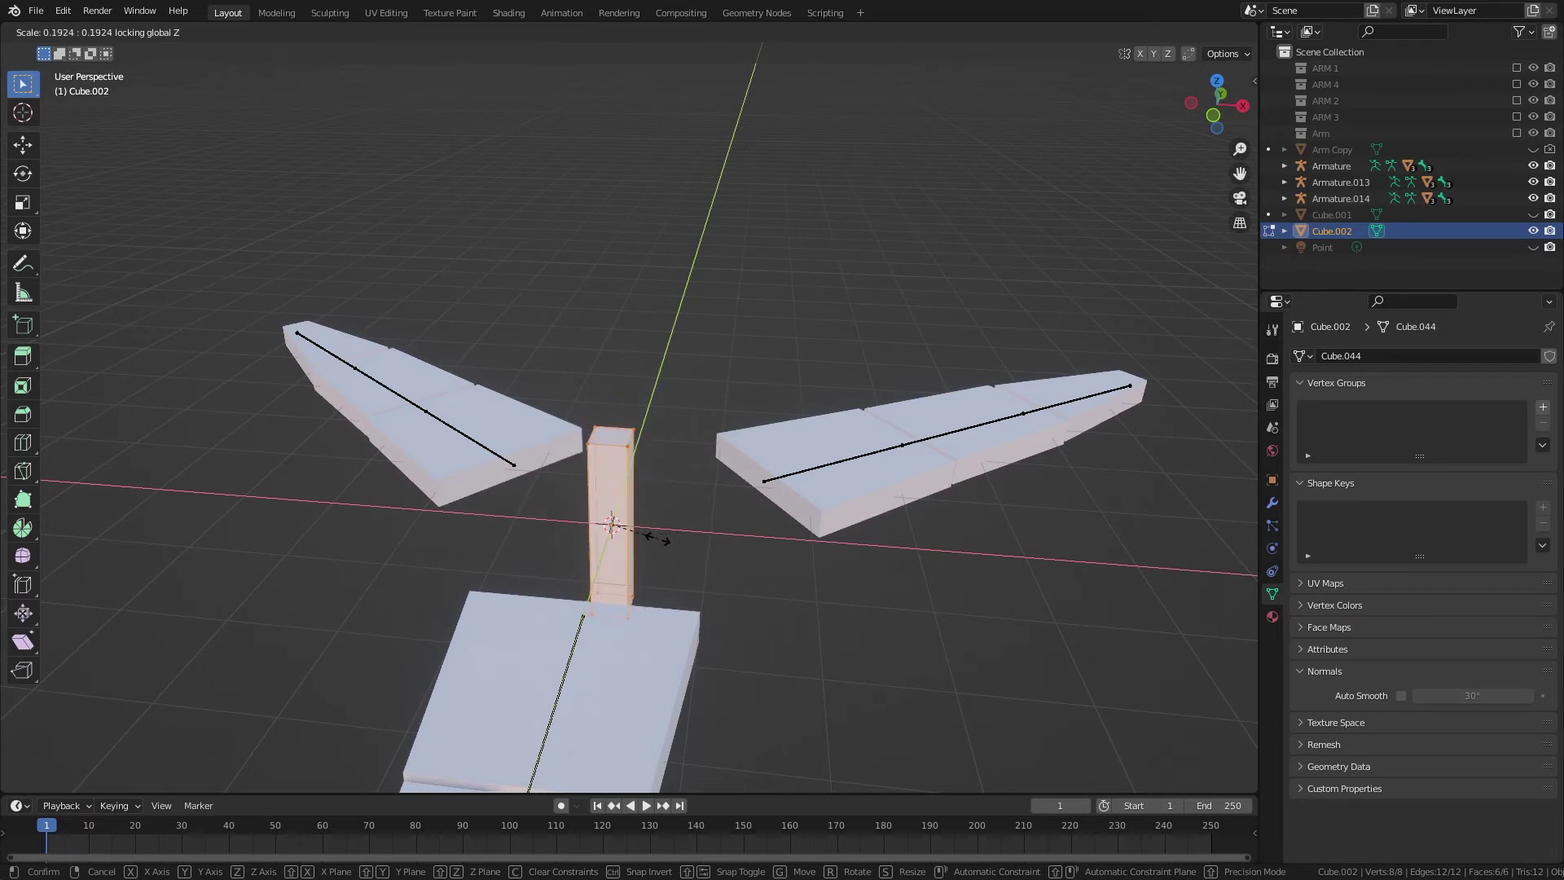
click(658, 537)
key(s)
key(z)
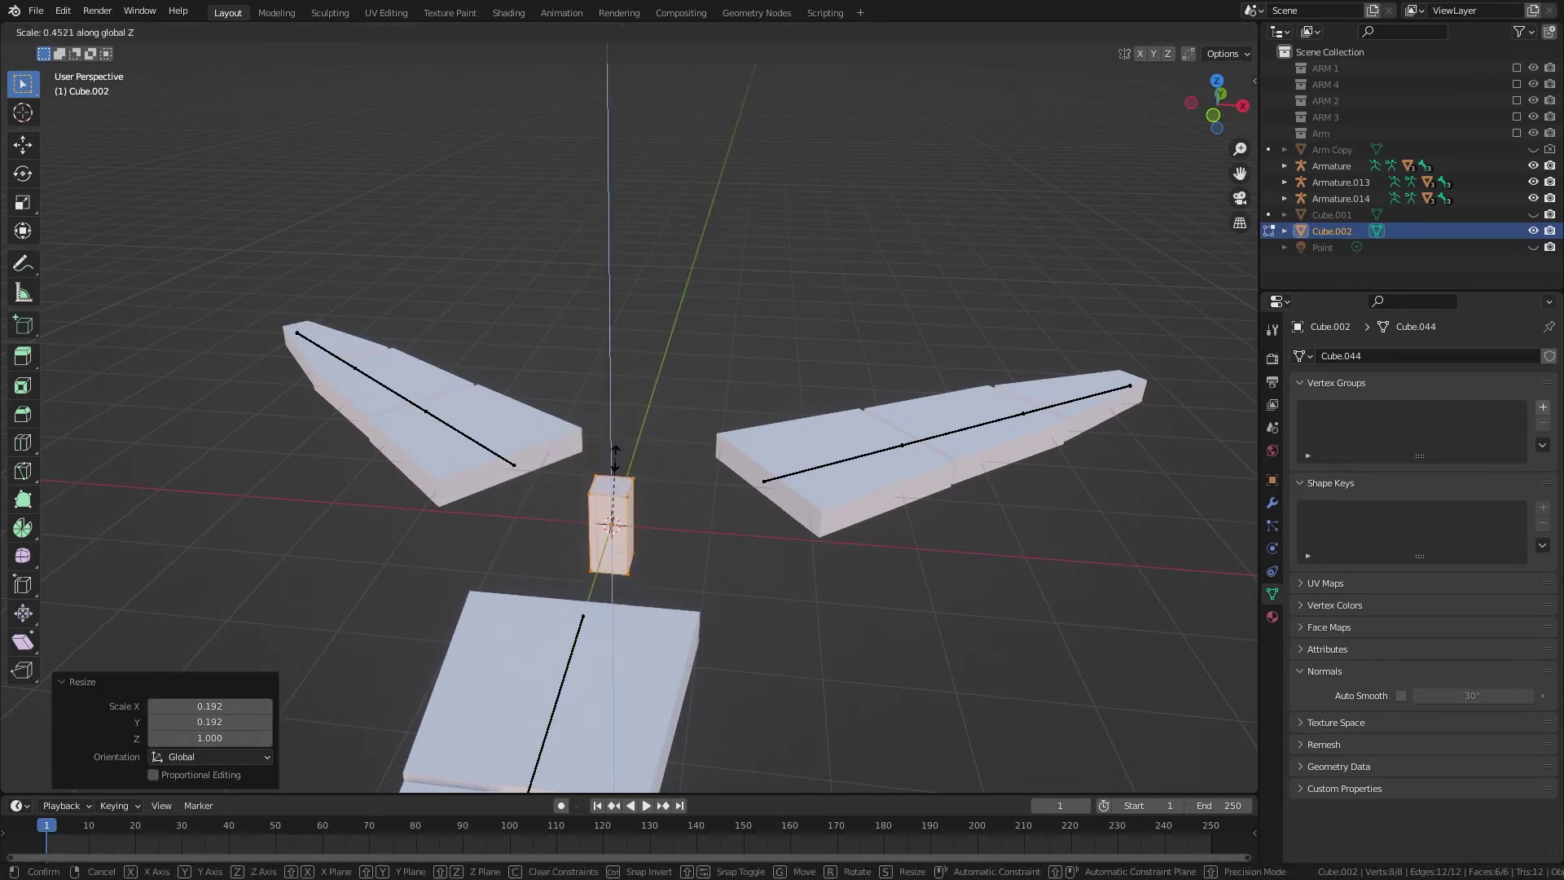
click(615, 468)
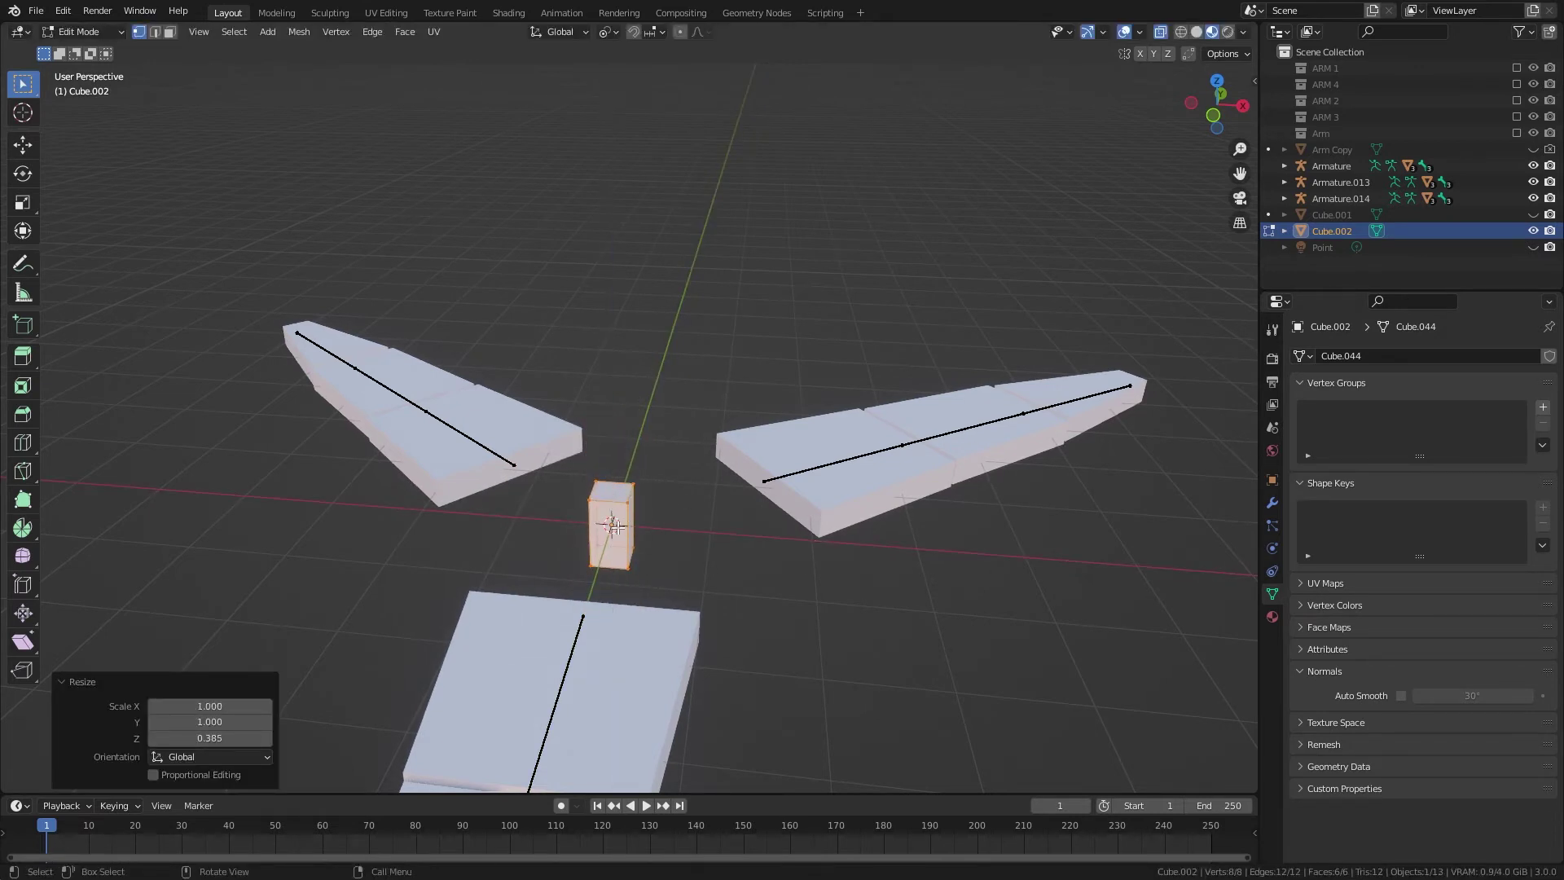
- Delete the cube's faces so only its edges remain, and leave Edit Mode
key(x)
click(582, 599)
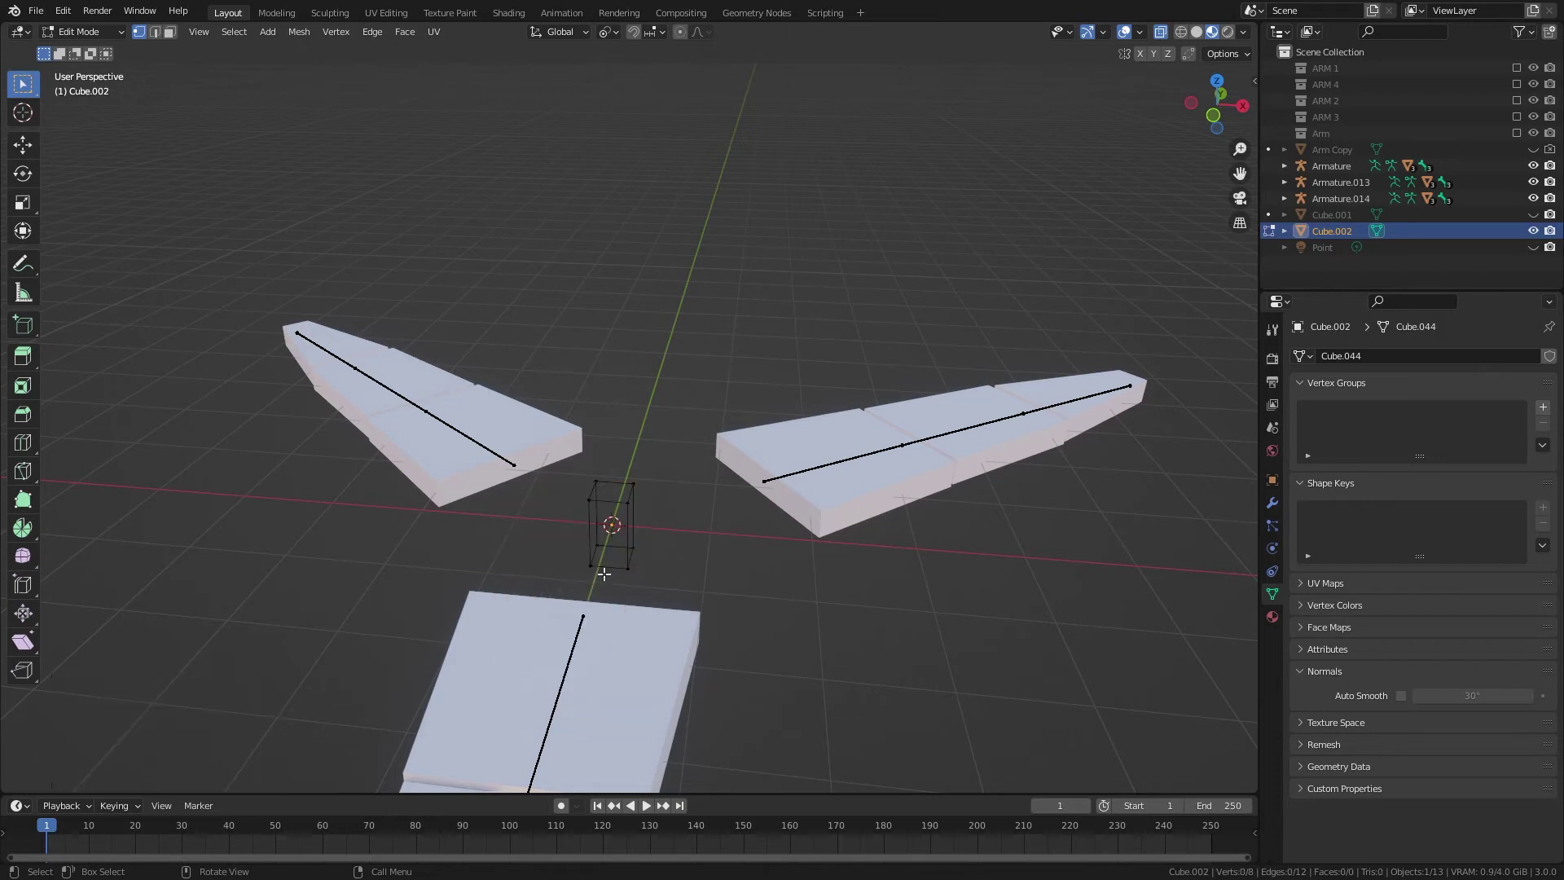
key(Tab)
mouse_move(612, 524)
middle_down()
mouse_move(716, 548)
mouse_move(587, 482)
mouse_move(622, 506)
middle_up()
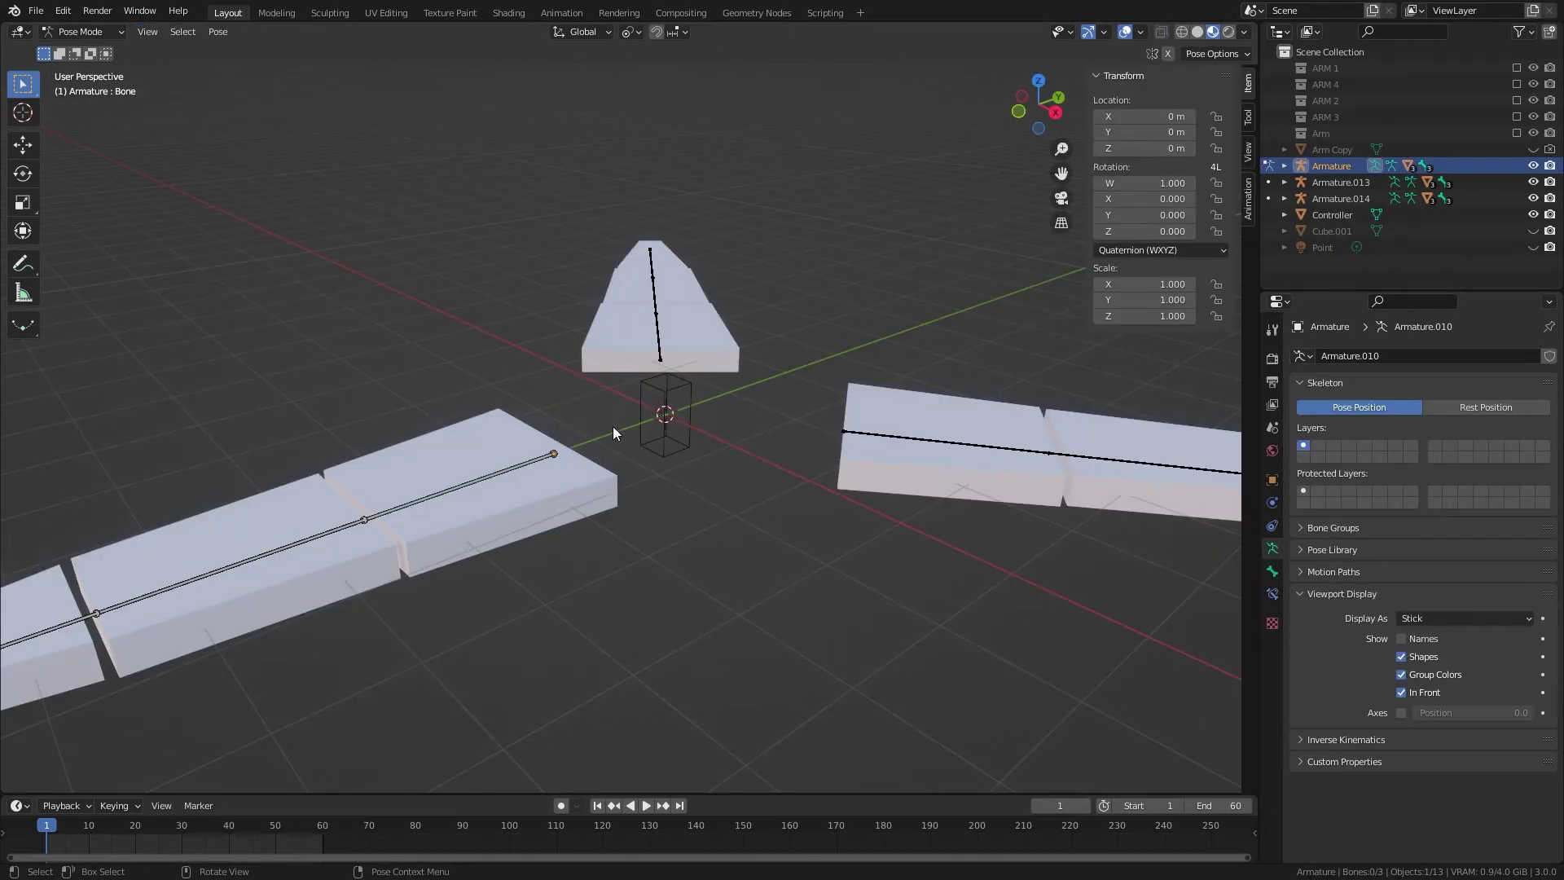
- Add a driver to the X rotation of the lower-left claw's tip bone
click(518, 470)
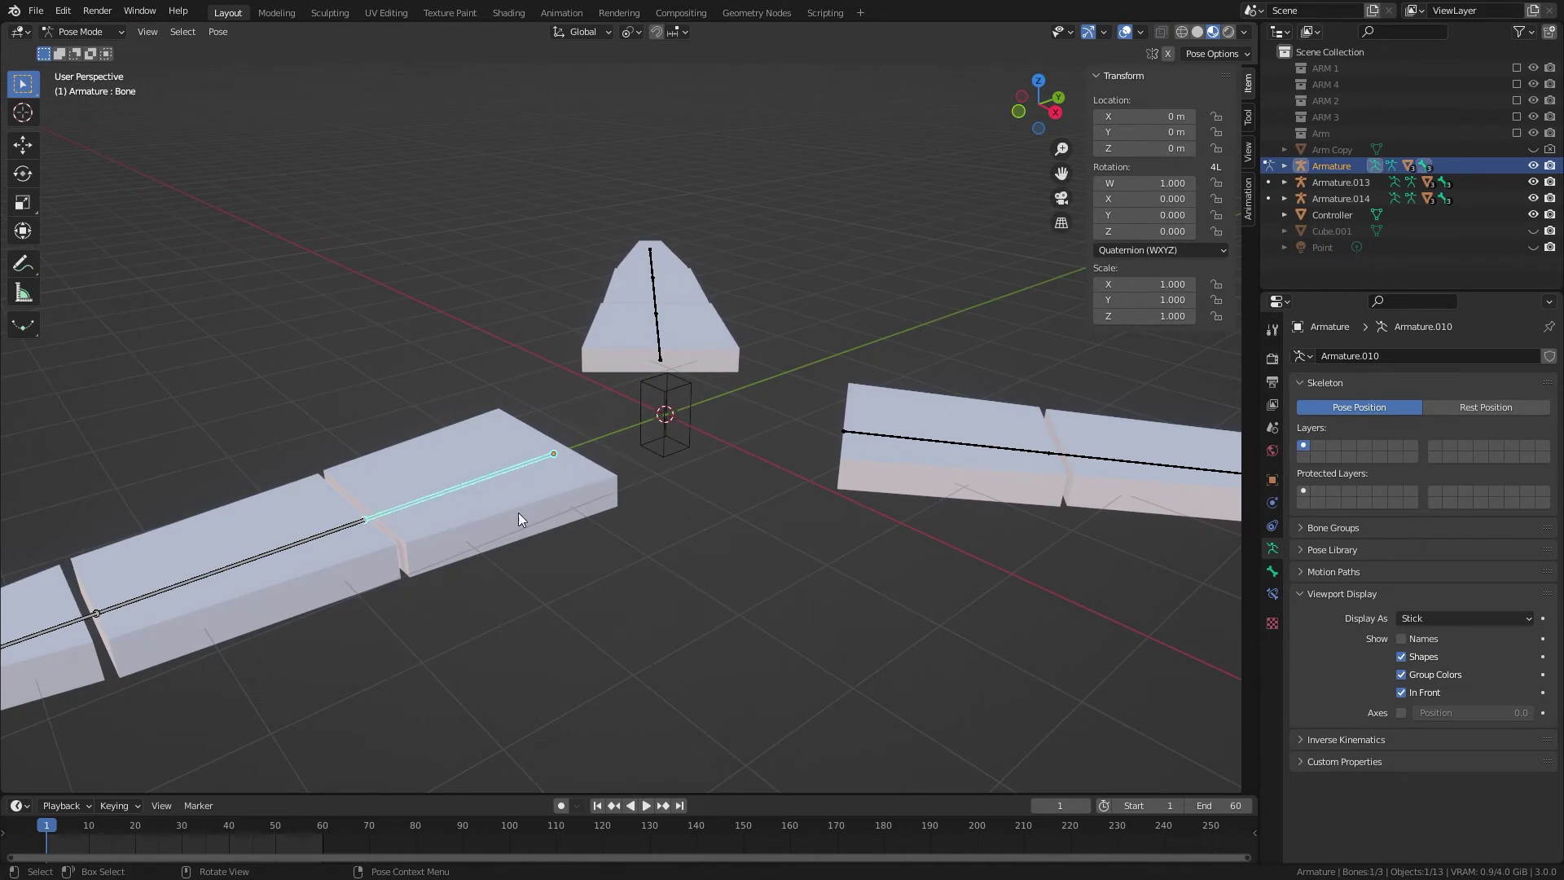
mouse_move(1139, 200)
mouse_down()
mouse_move(1206, 200)
mouse_move(1066, 201)
mouse_move(1157, 199)
mouse_up()
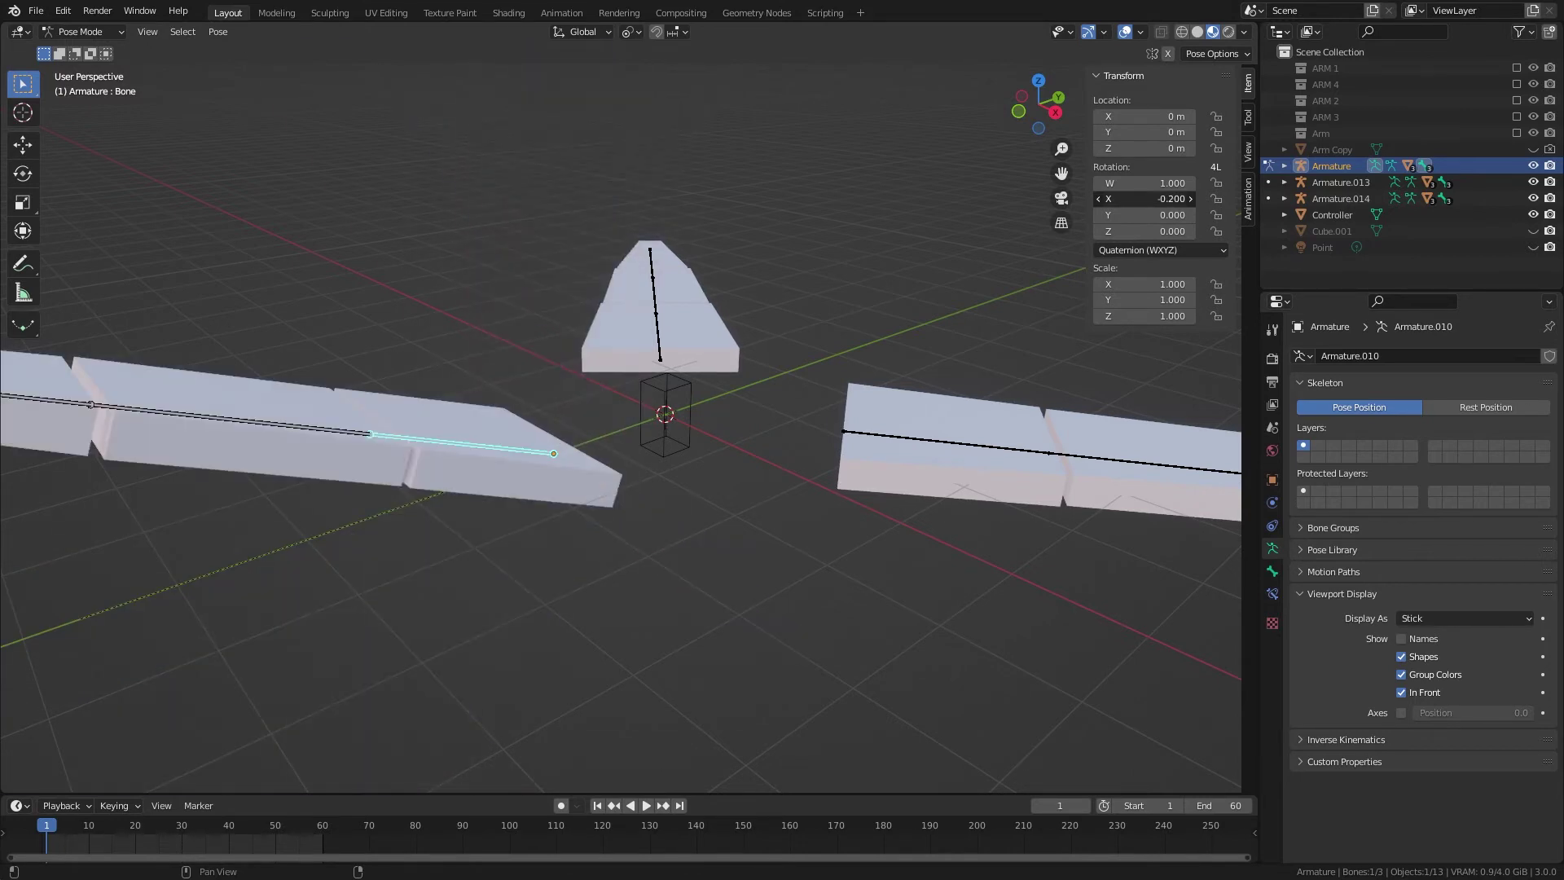
key(ctrl+z)
right_click(1141, 198)
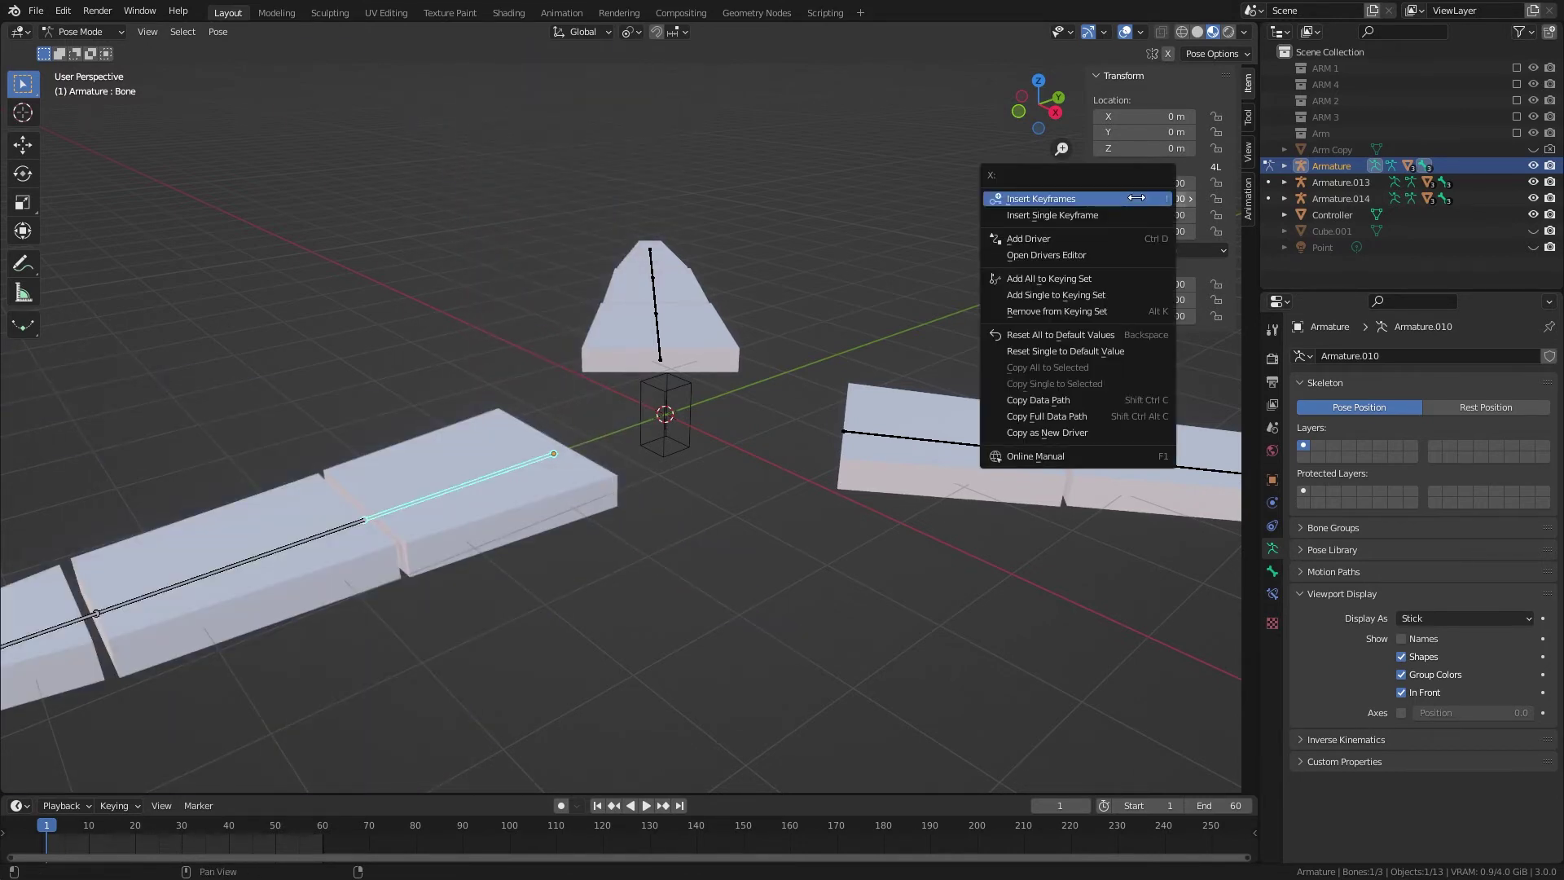
click(1031, 238)
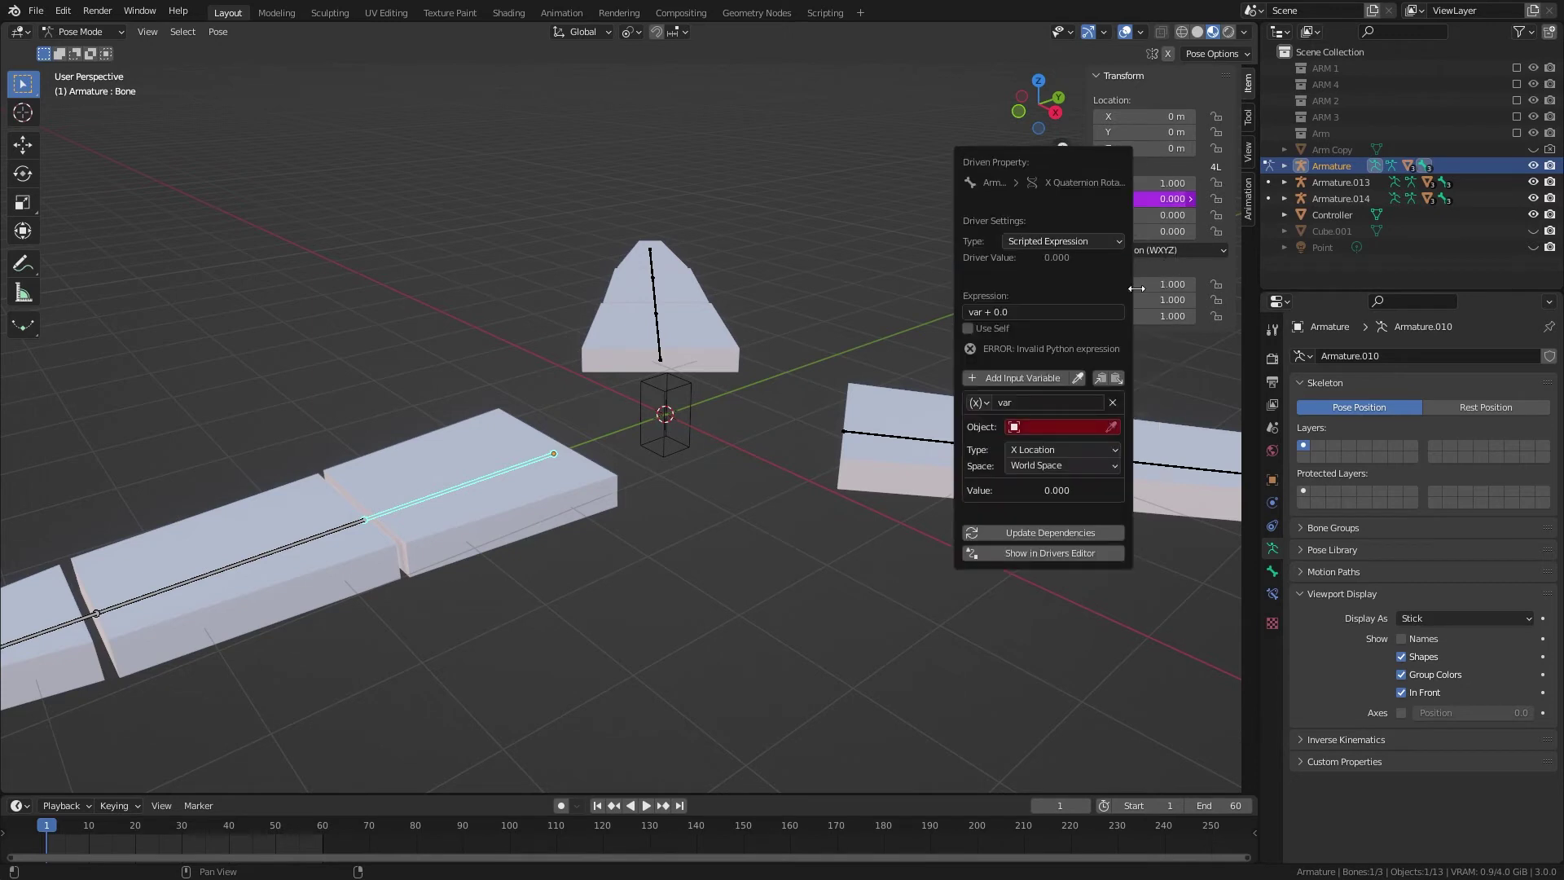
- Set the driver variable to read Controller's Z Location in Local Space
click(1053, 425)
text(con)
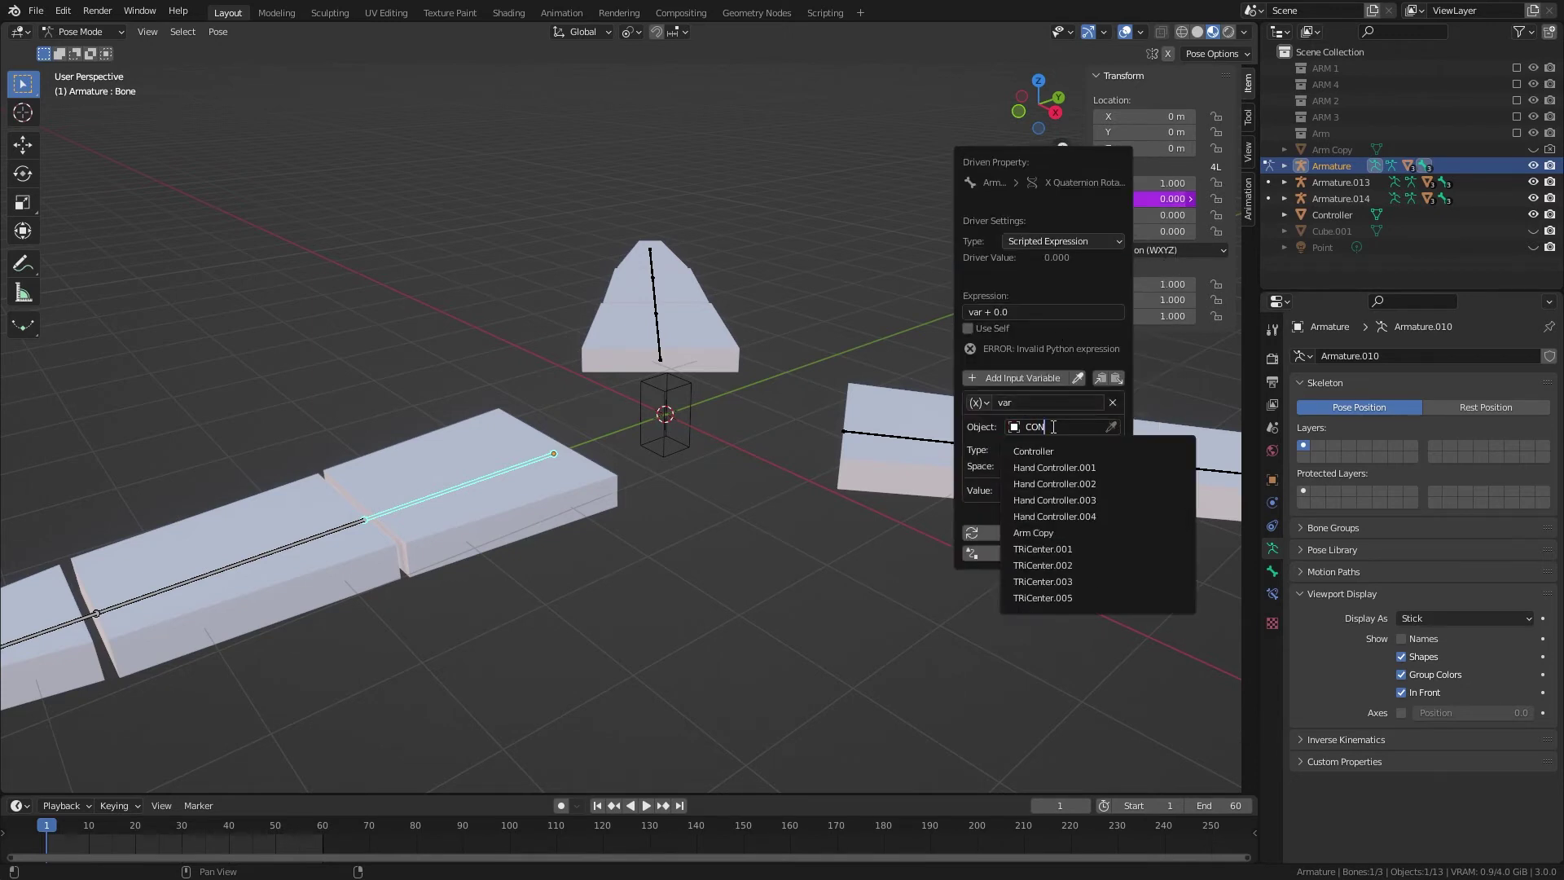
click(1011, 449)
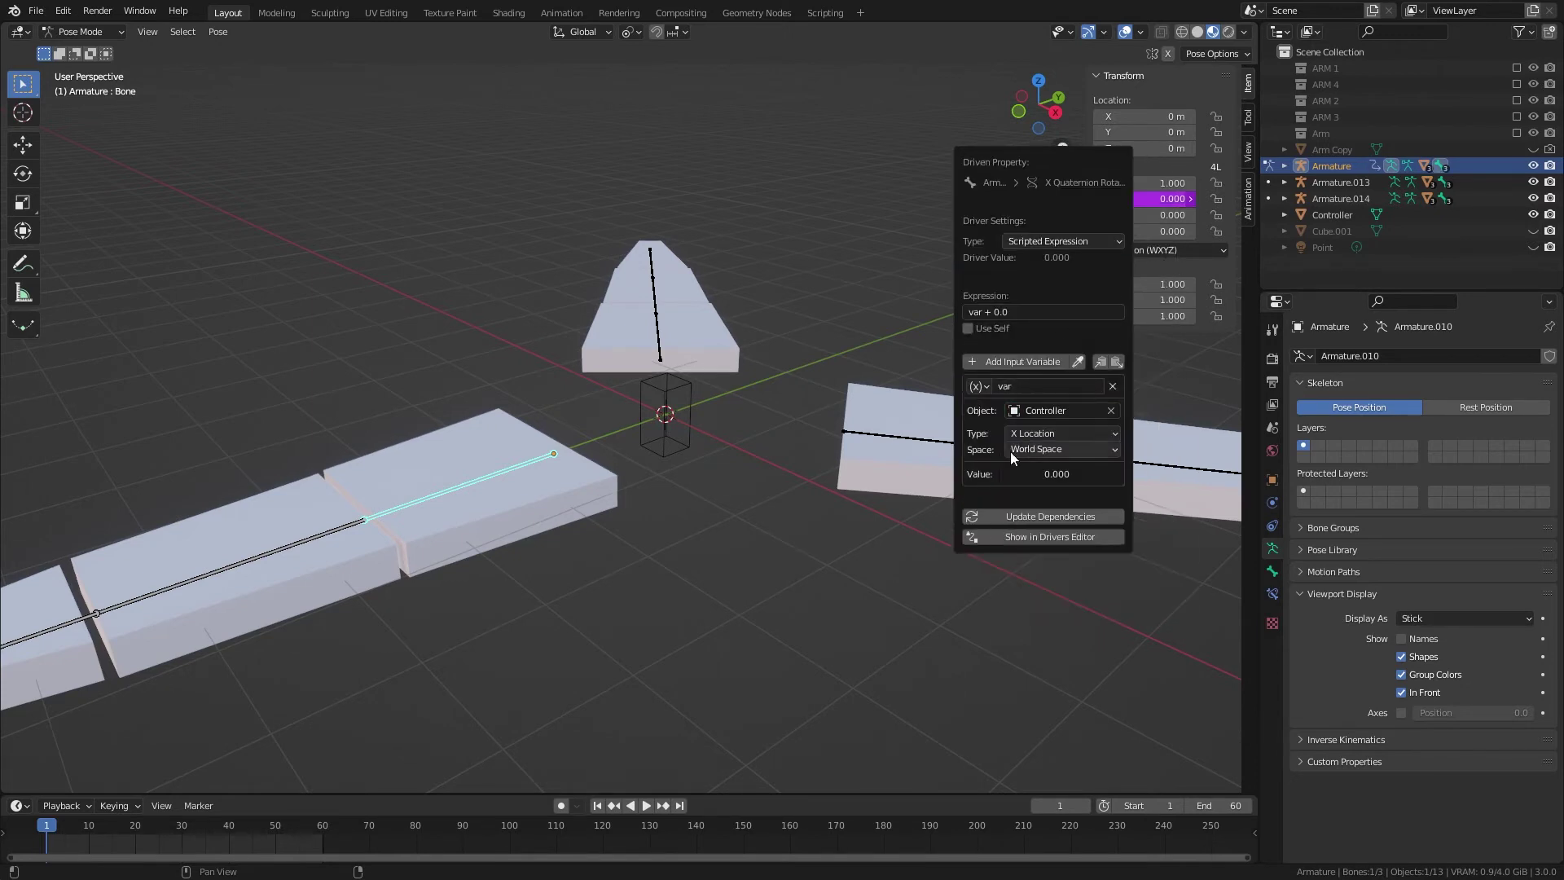
click(1053, 429)
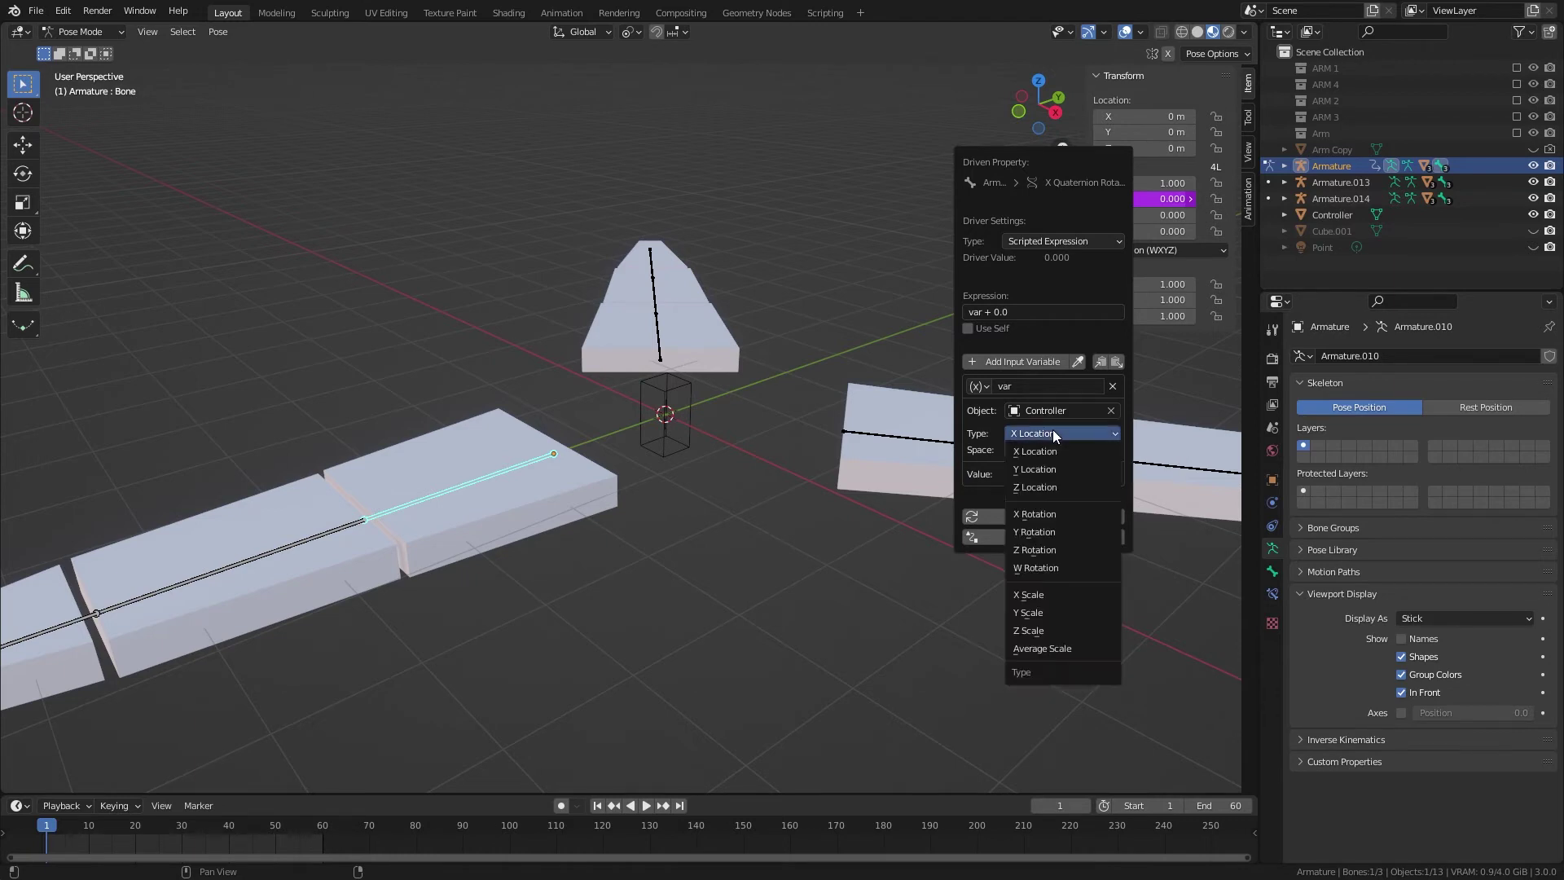
click(1049, 549)
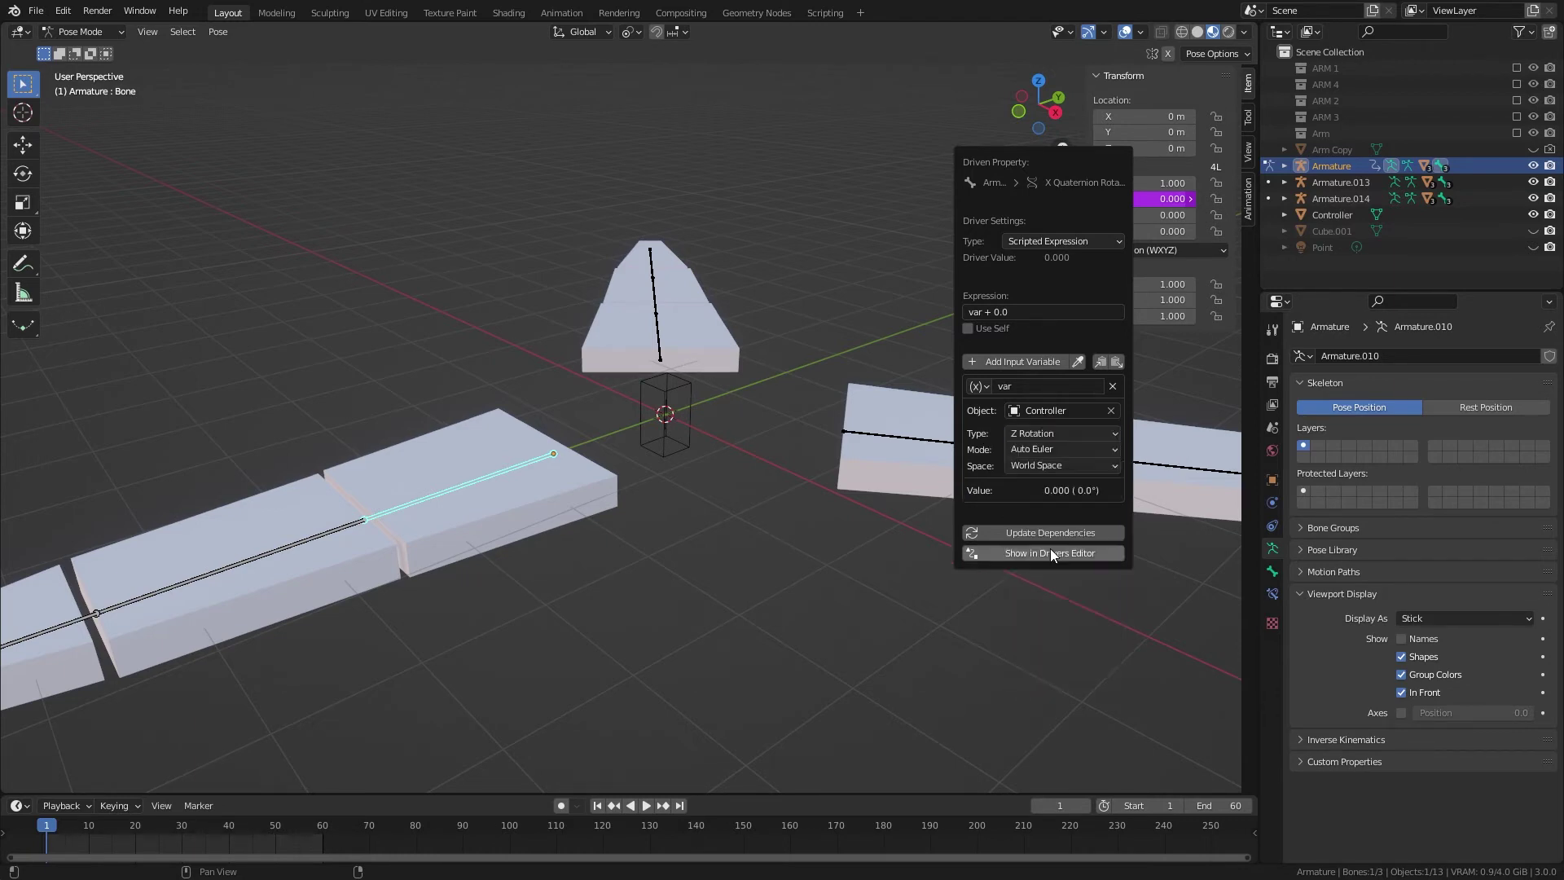
click(1058, 432)
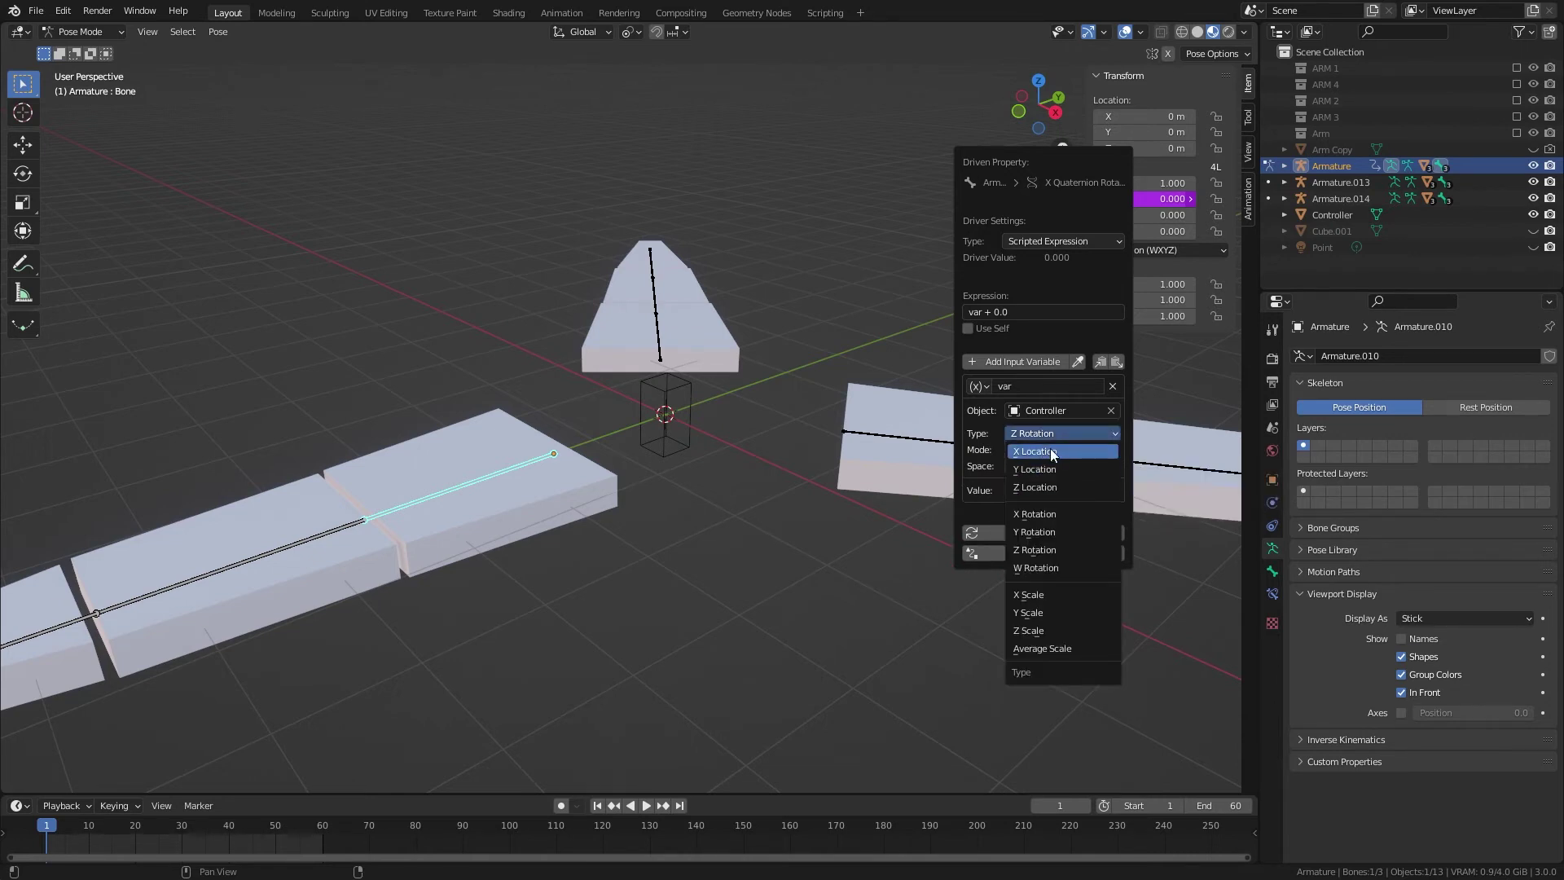
click(1043, 486)
click(1040, 449)
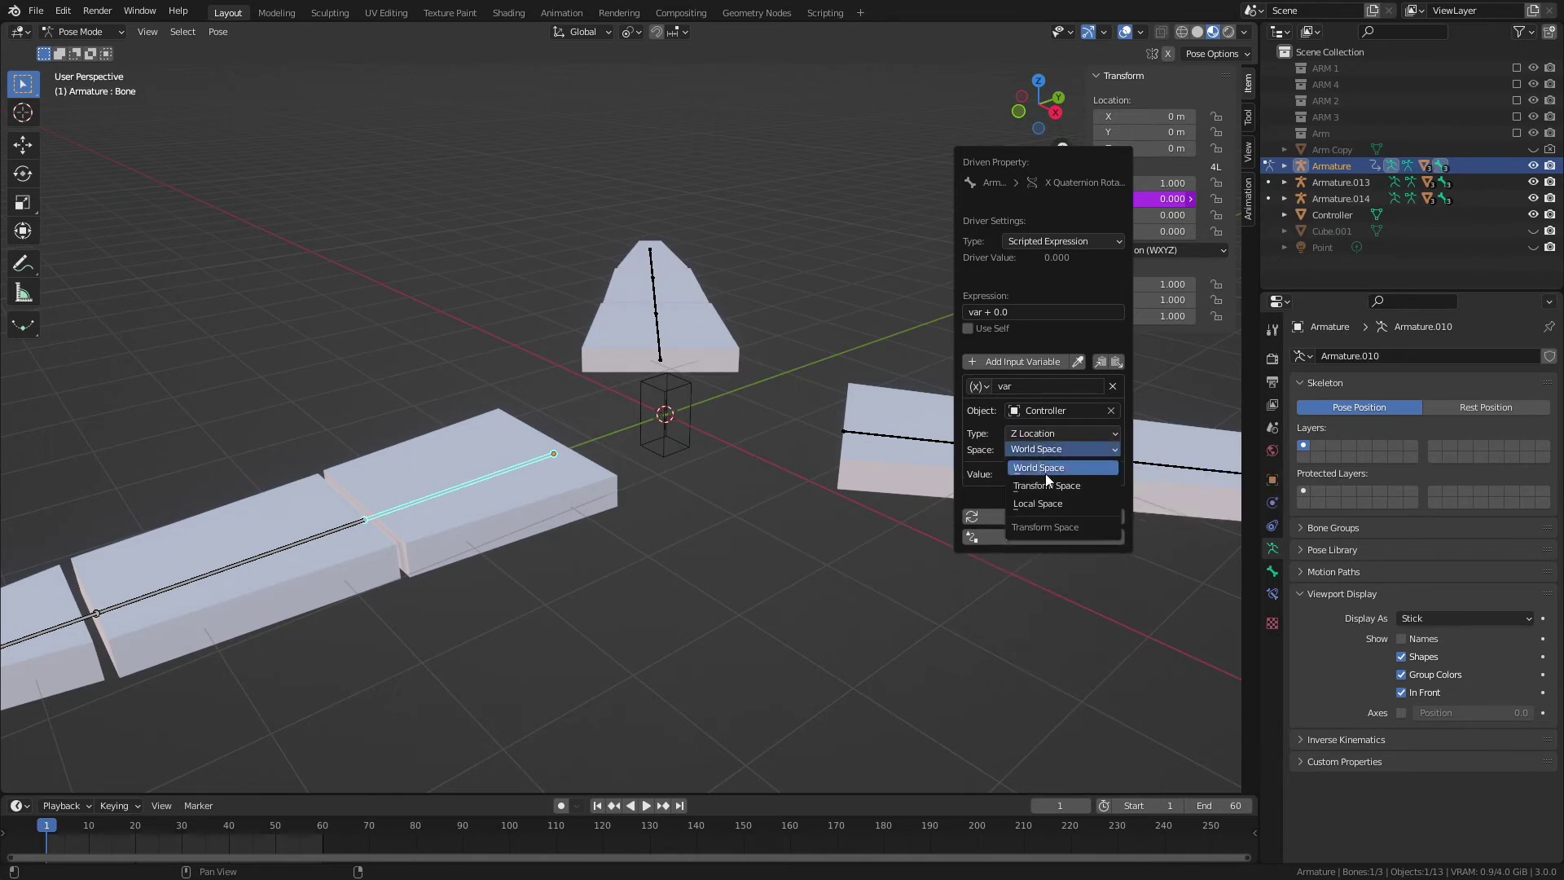
click(1050, 504)
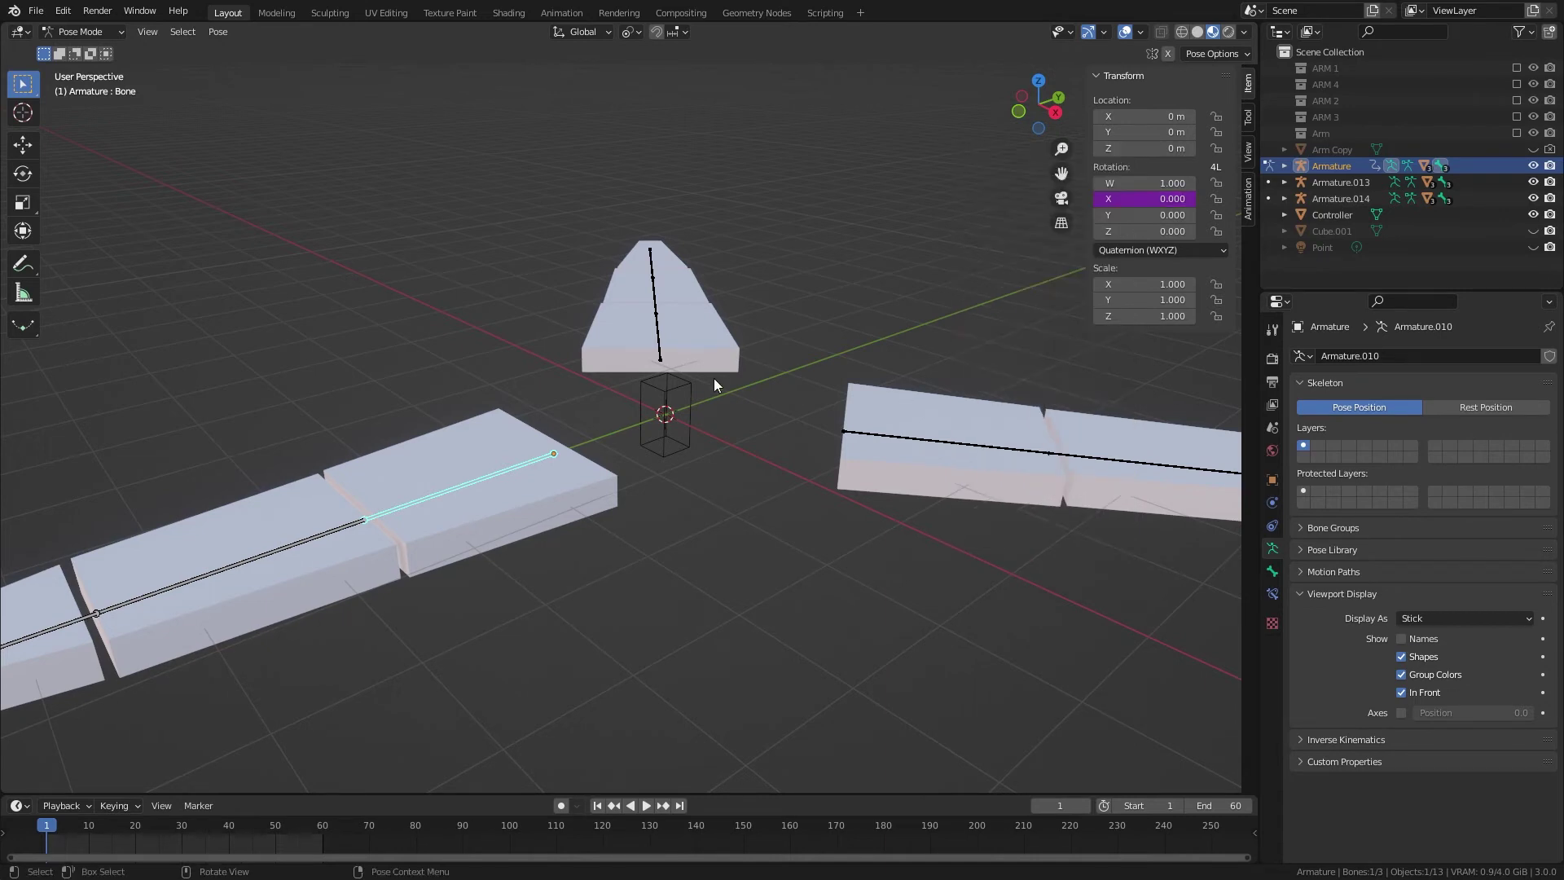
- In Object Mode, trial-lift the Controller along Z and cancel the move
key(ctrl+Tab)
click(562, 420)
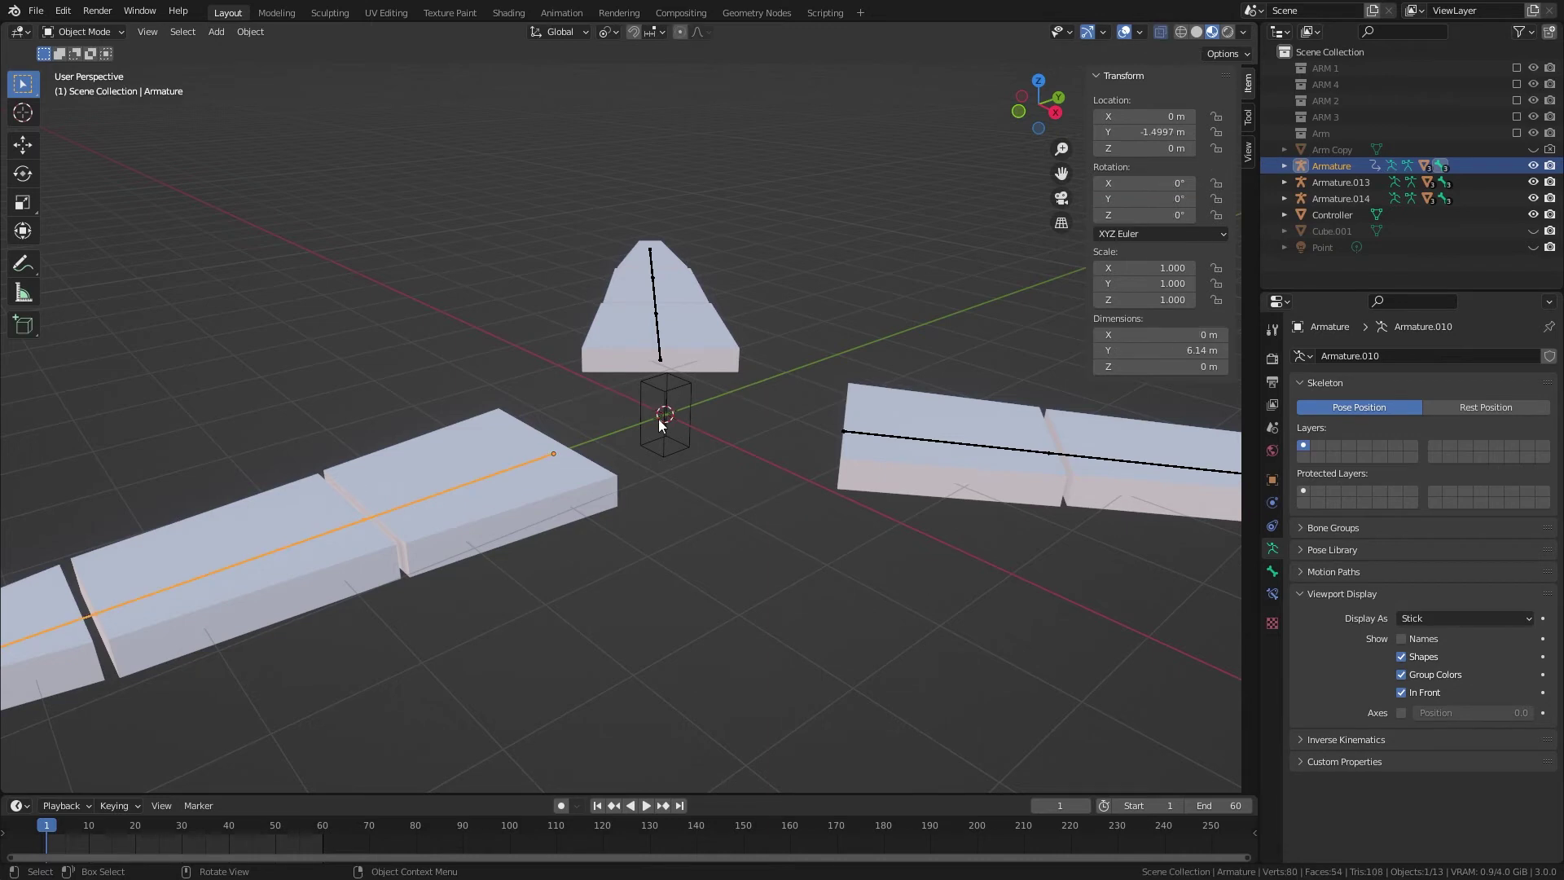
click(670, 407)
key(g)
key(z)
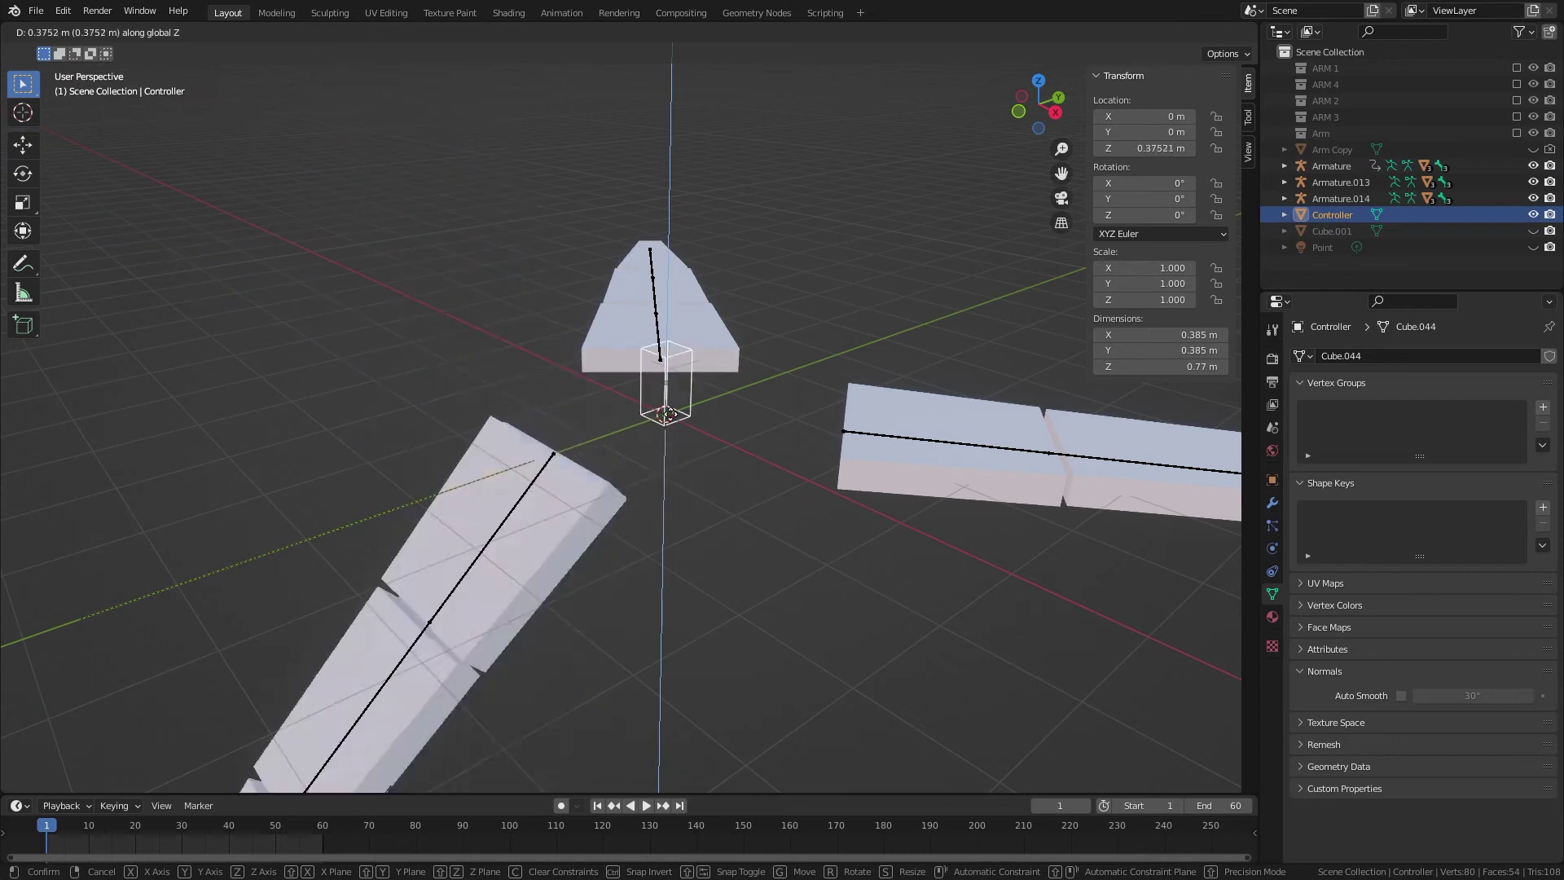
right_click(670, 393)
- In Pose Mode, edit the claw bone's X-rotation driver expression to -var + 0.0
click(525, 467)
key(ctrl+Tab)
click(495, 541)
right_click(1149, 199)
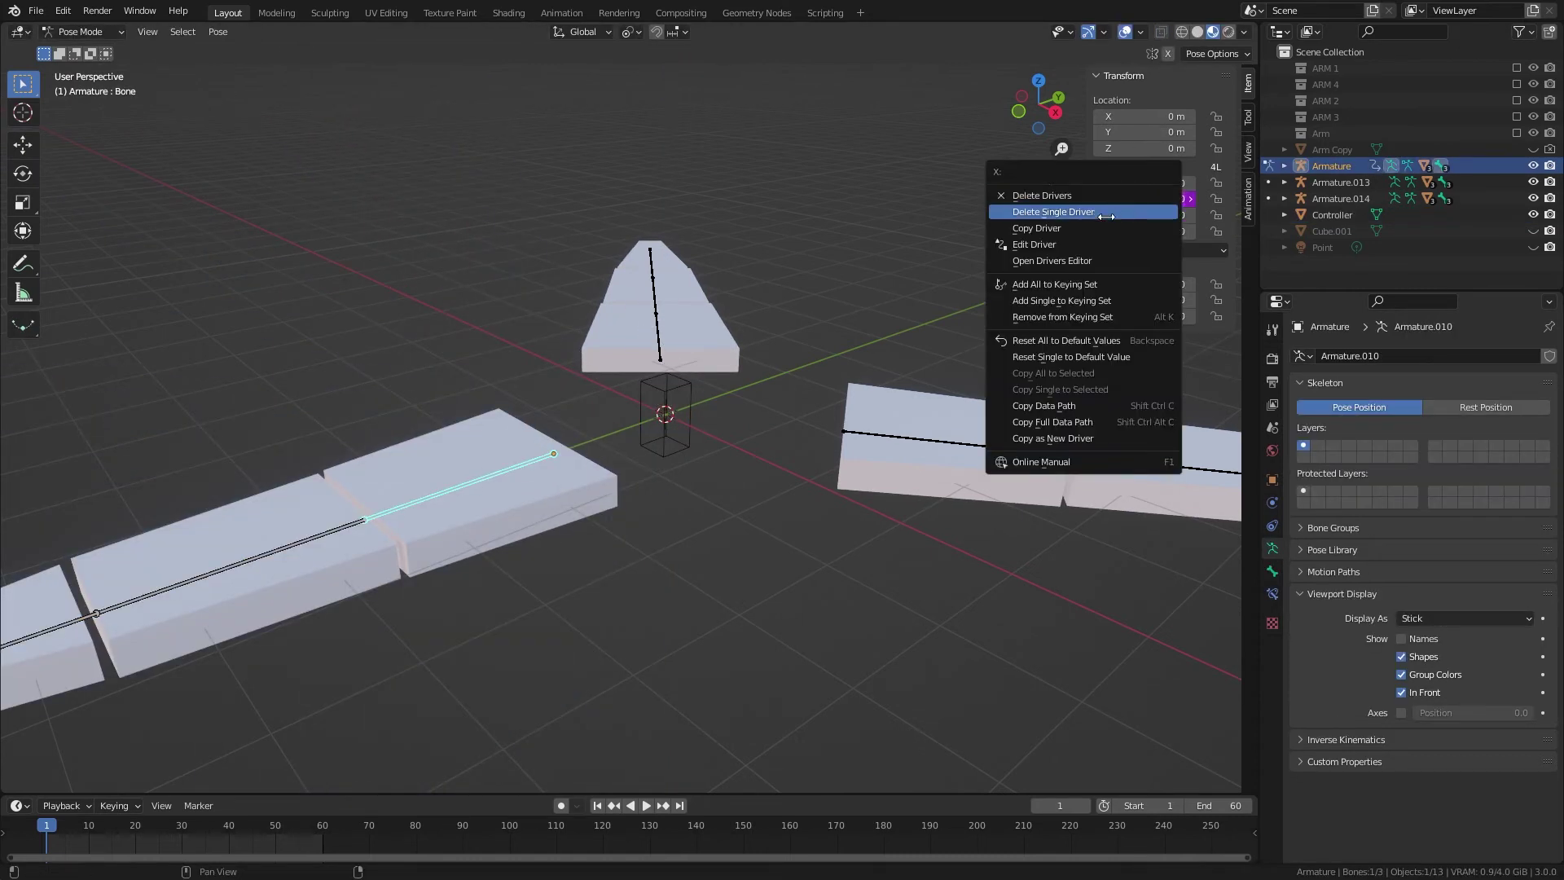
click(1067, 242)
click(1025, 313)
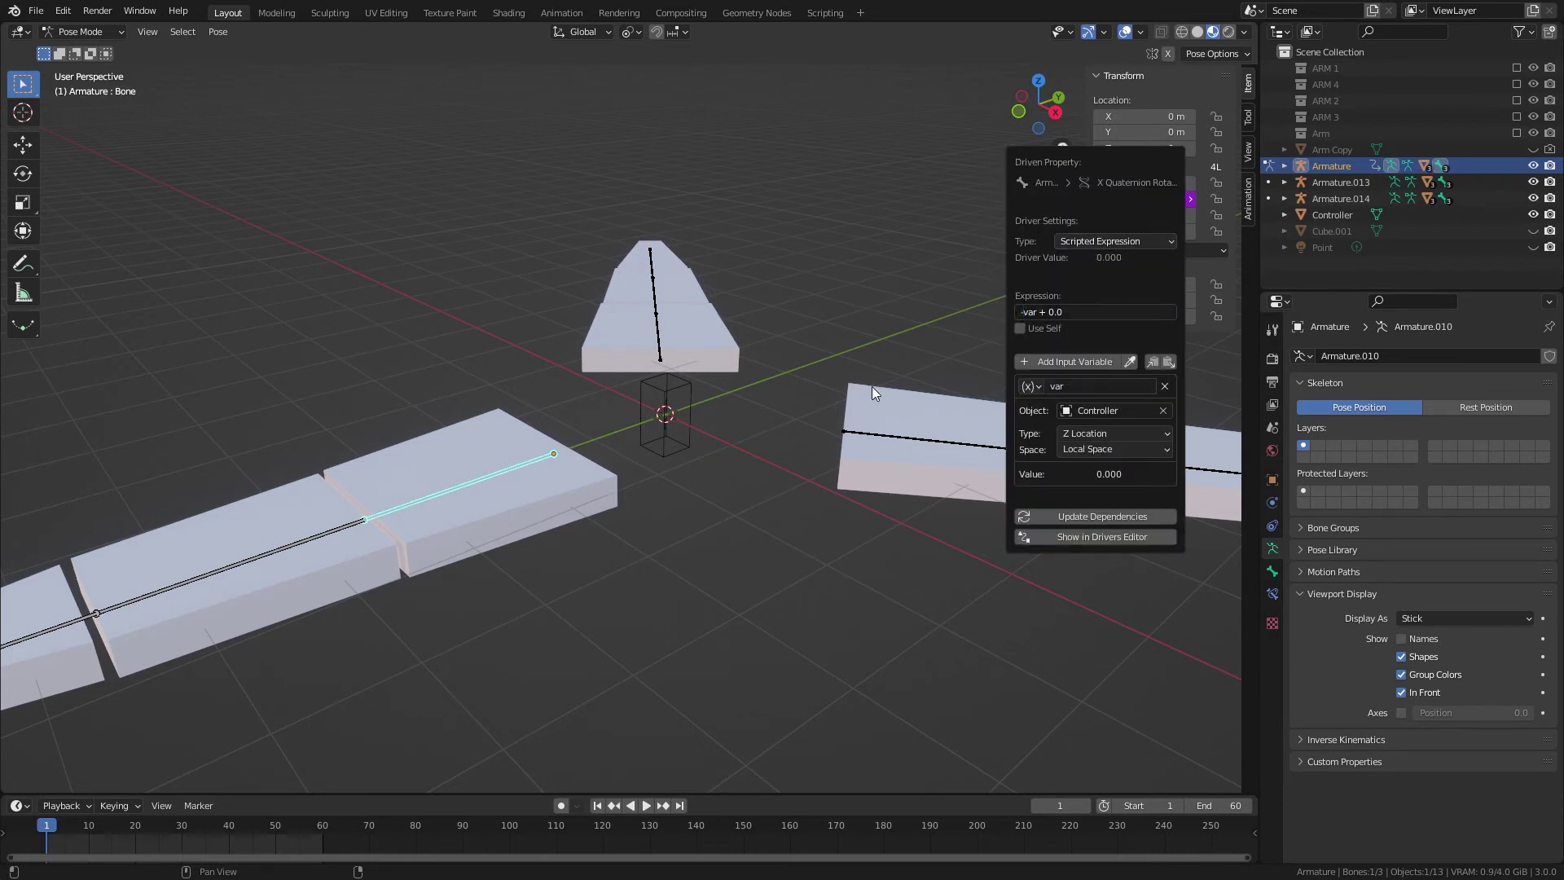
- Back in Object Mode, test-move the Controller along Z, cancel, and reselect the arm's armature
key(ctrl+Tab)
click(618, 403)
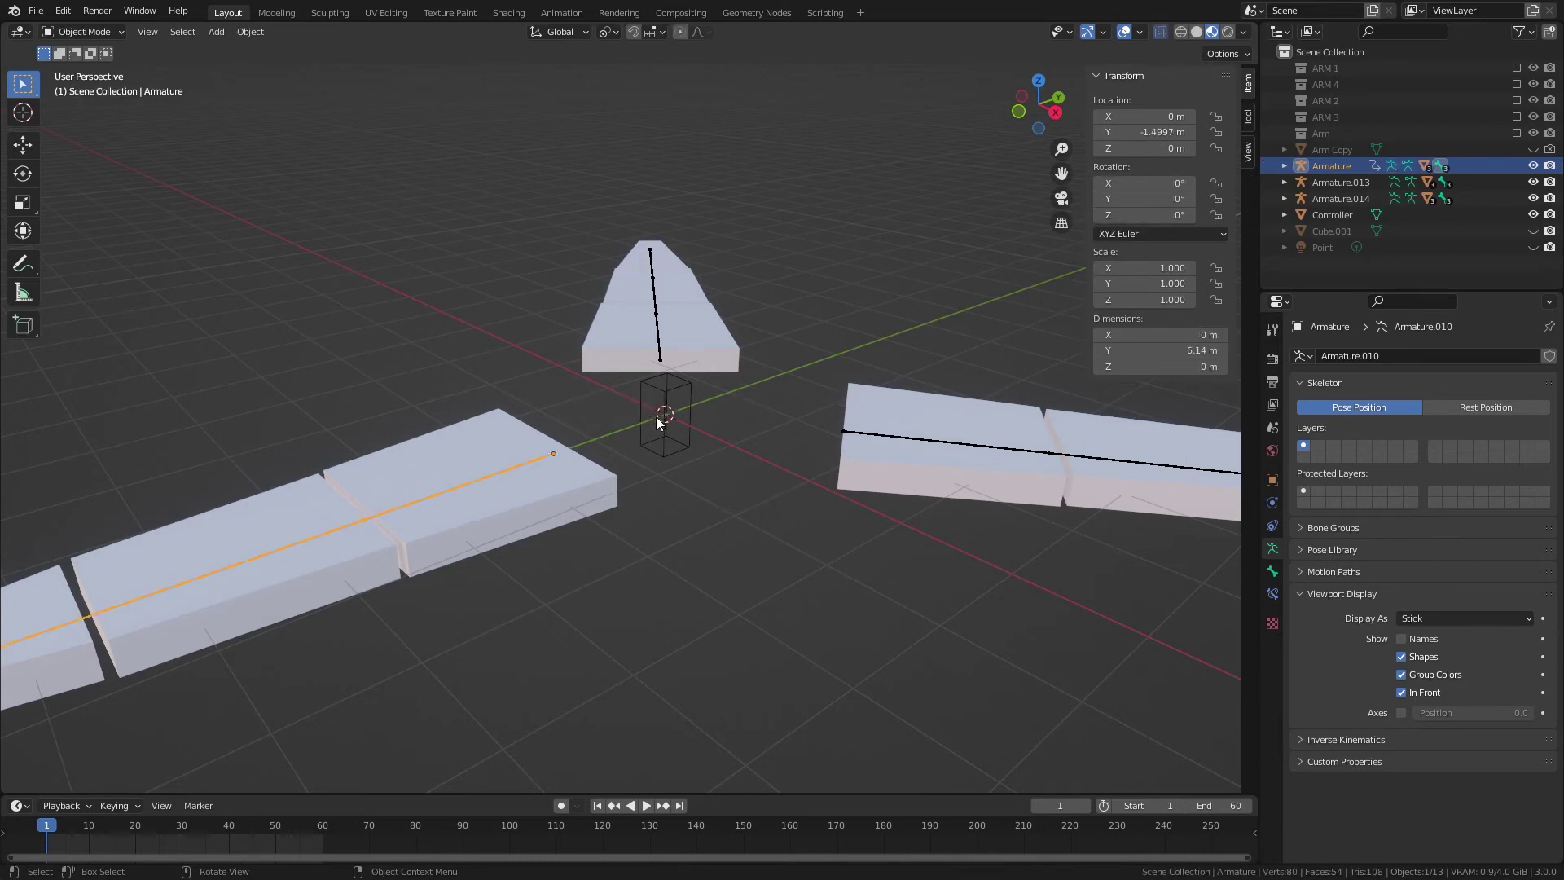
click(660, 418)
key(g)
key(z)
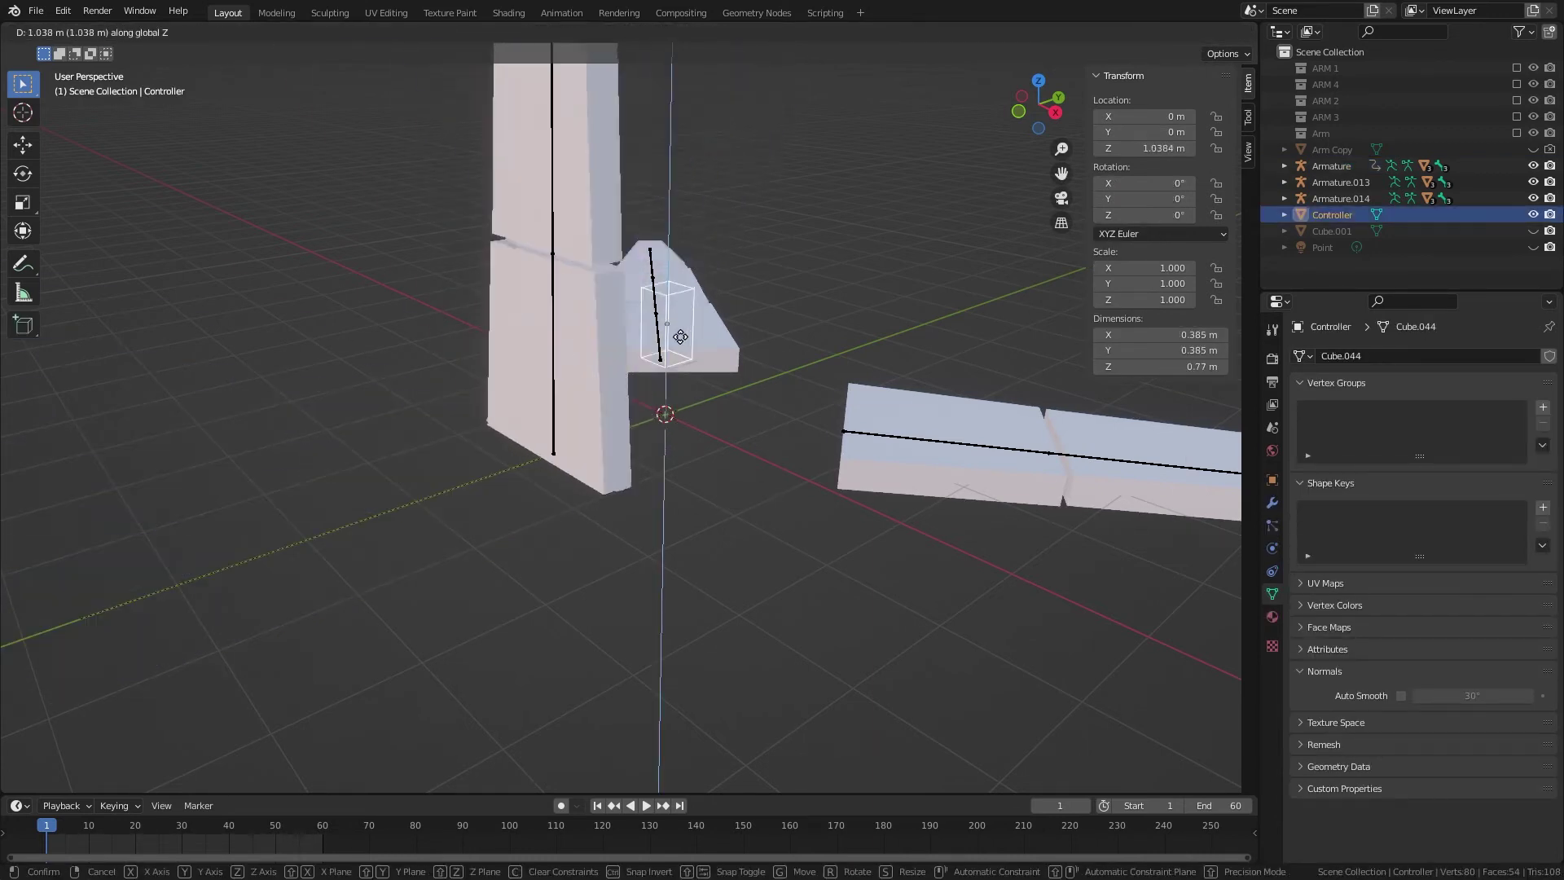
key(Escape)
click(325, 544)
- In Pose Mode, add a driver to Bone.001's X rotation
key(ctrl+Tab)
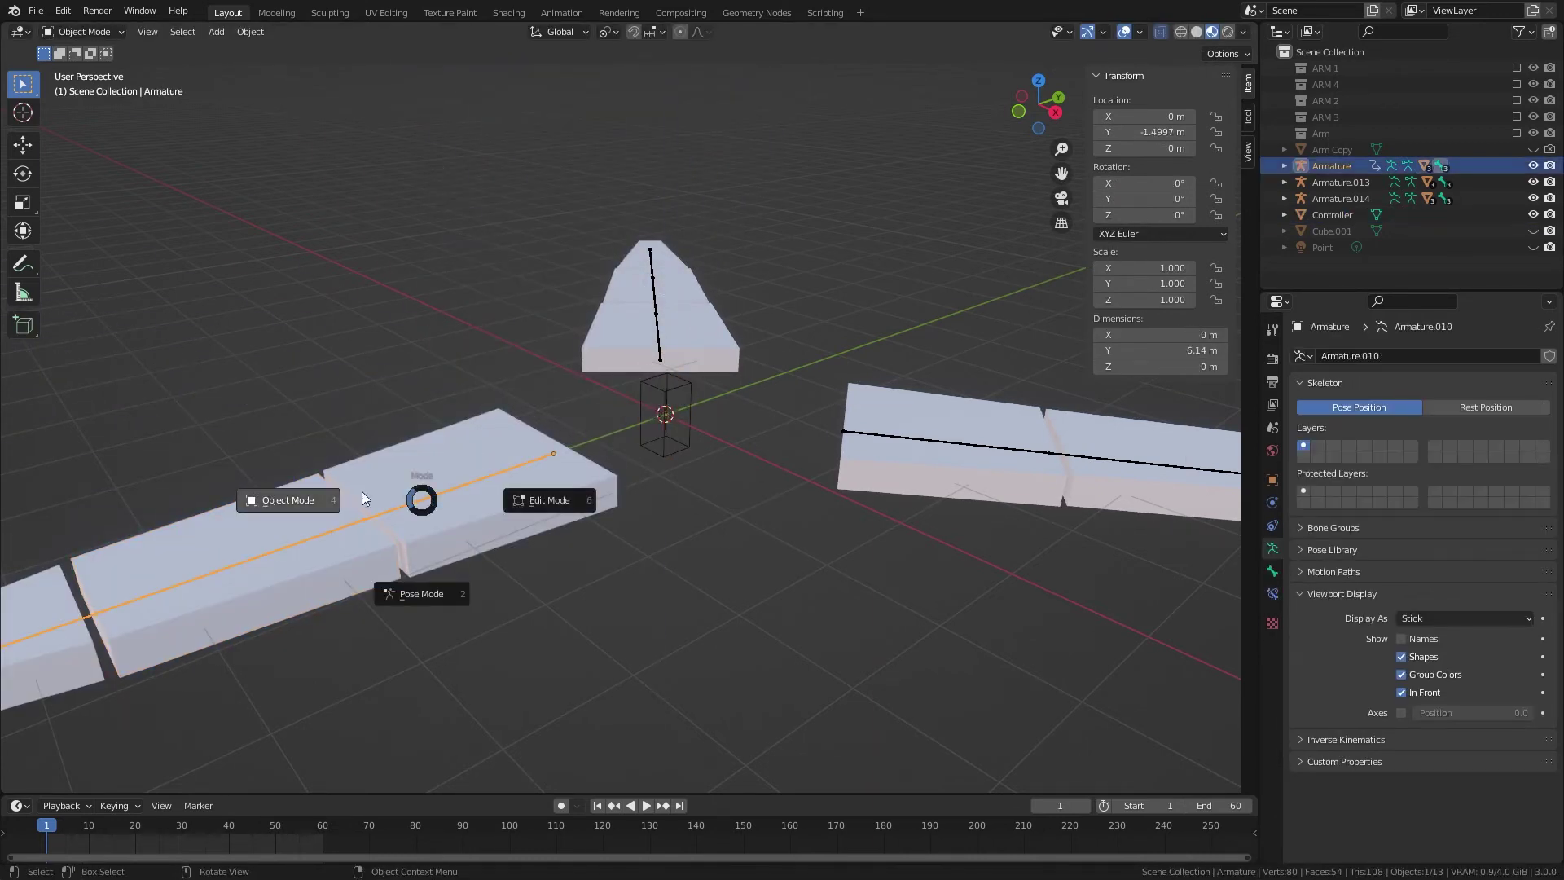
click(443, 579)
middle_drag(322, 534, 515, 496)
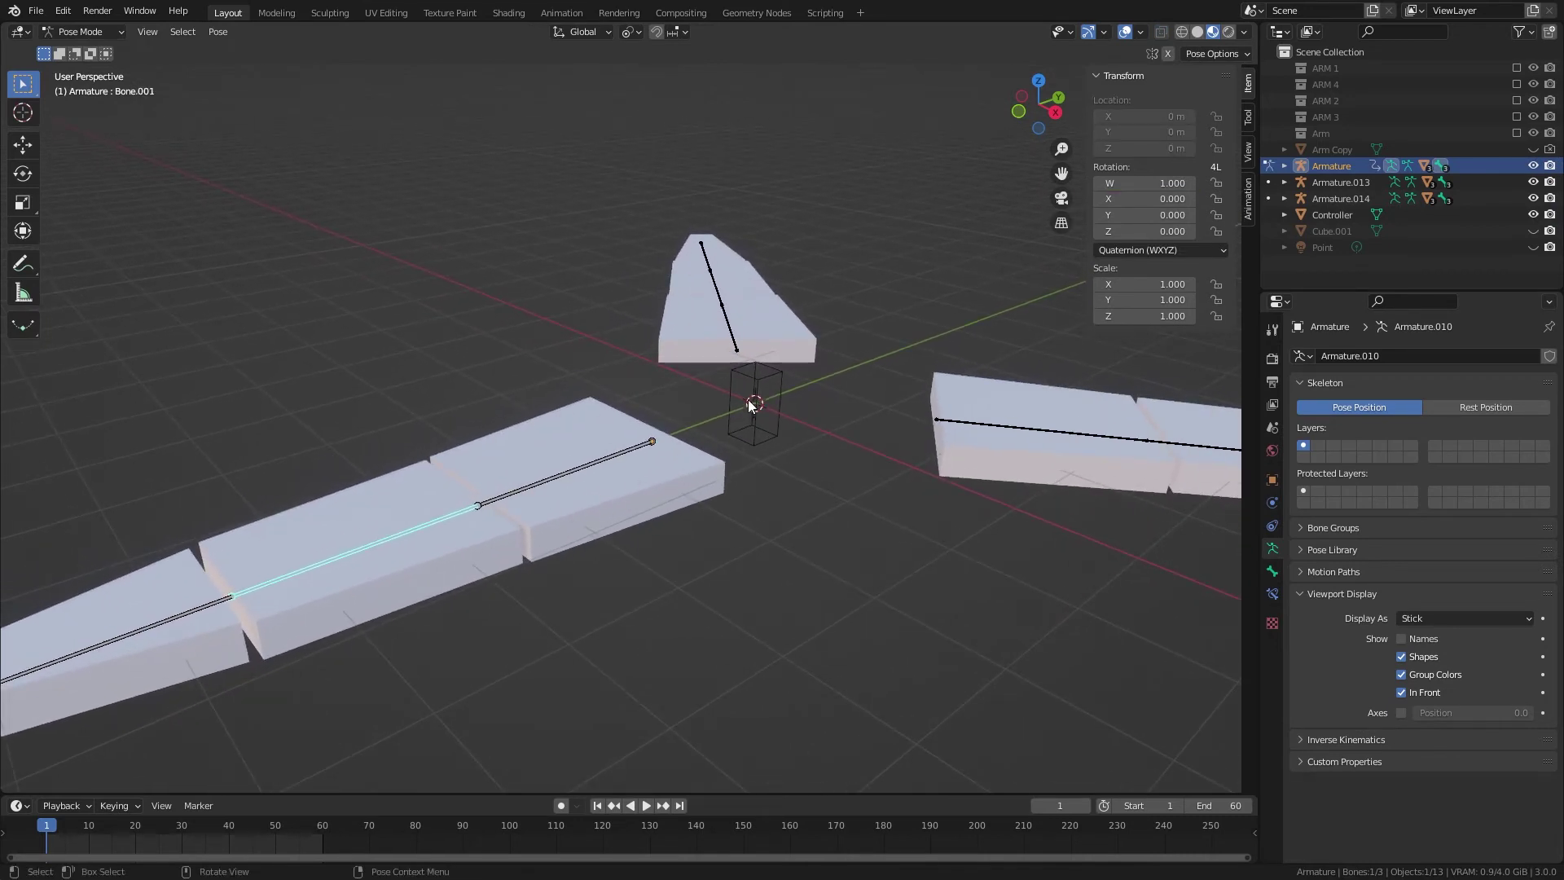
drag(1136, 199, 1194, 200)
key(ctrl+z)
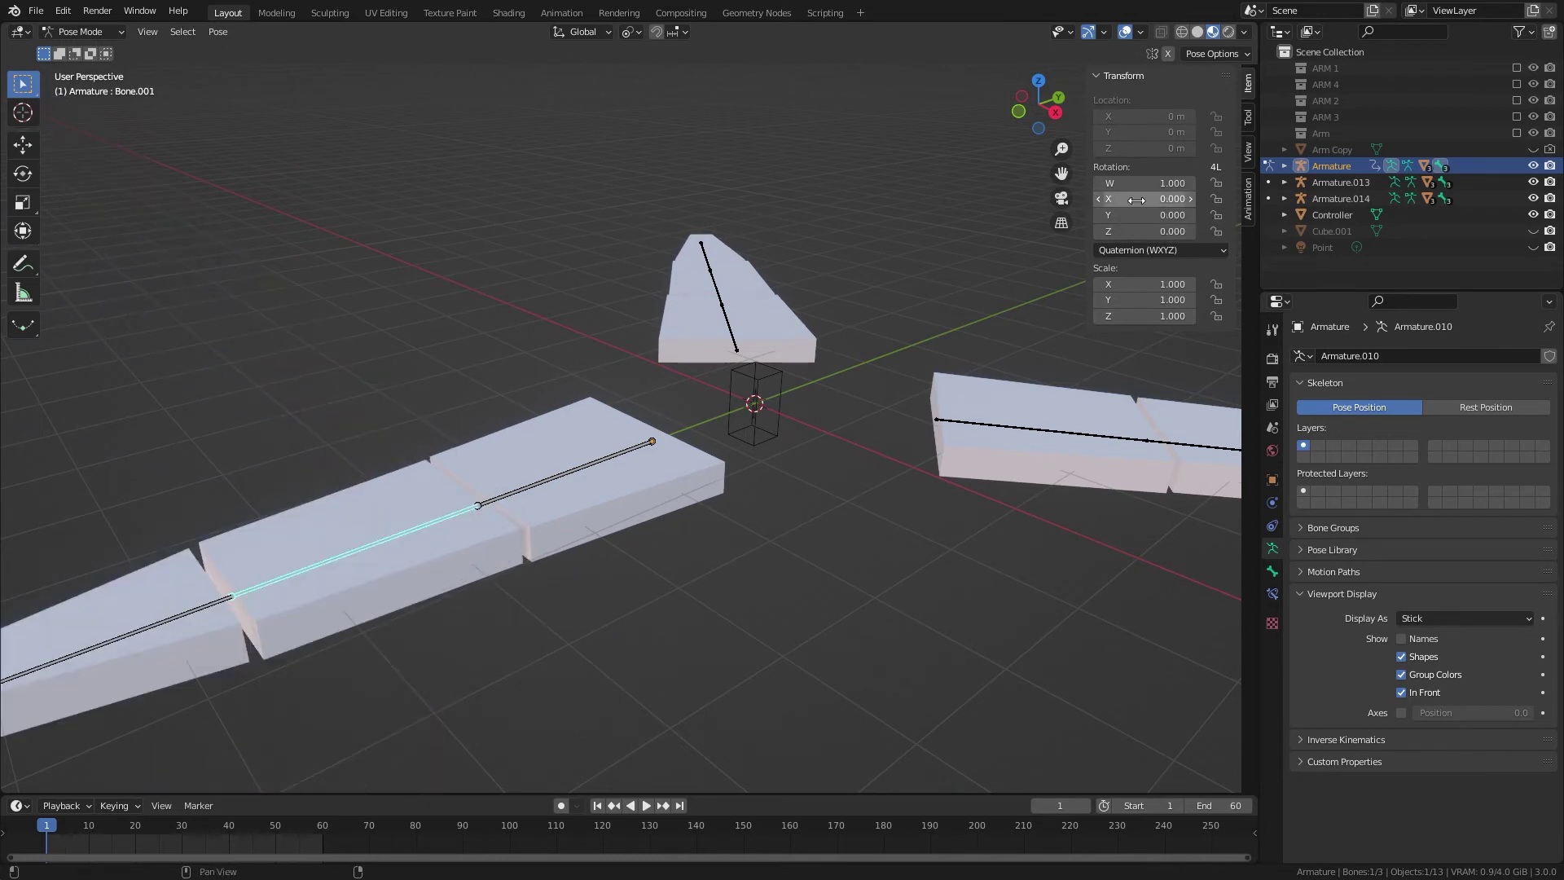
right_click(1136, 199)
click(1084, 241)
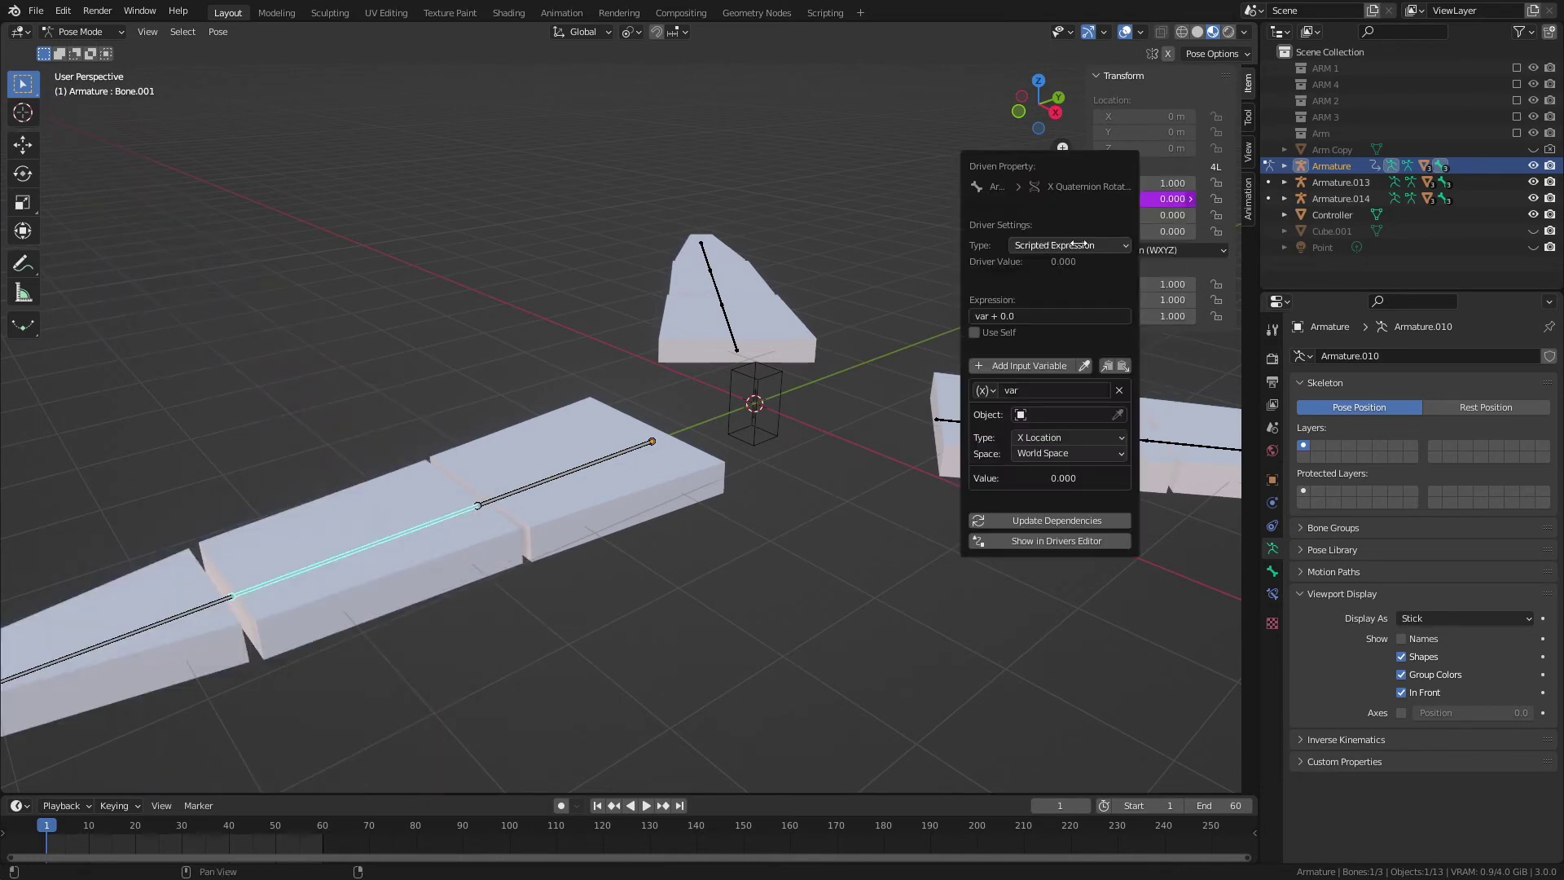
- Drive it from Controller's Average Scale in Local Space
click(1051, 431)
text(CON)
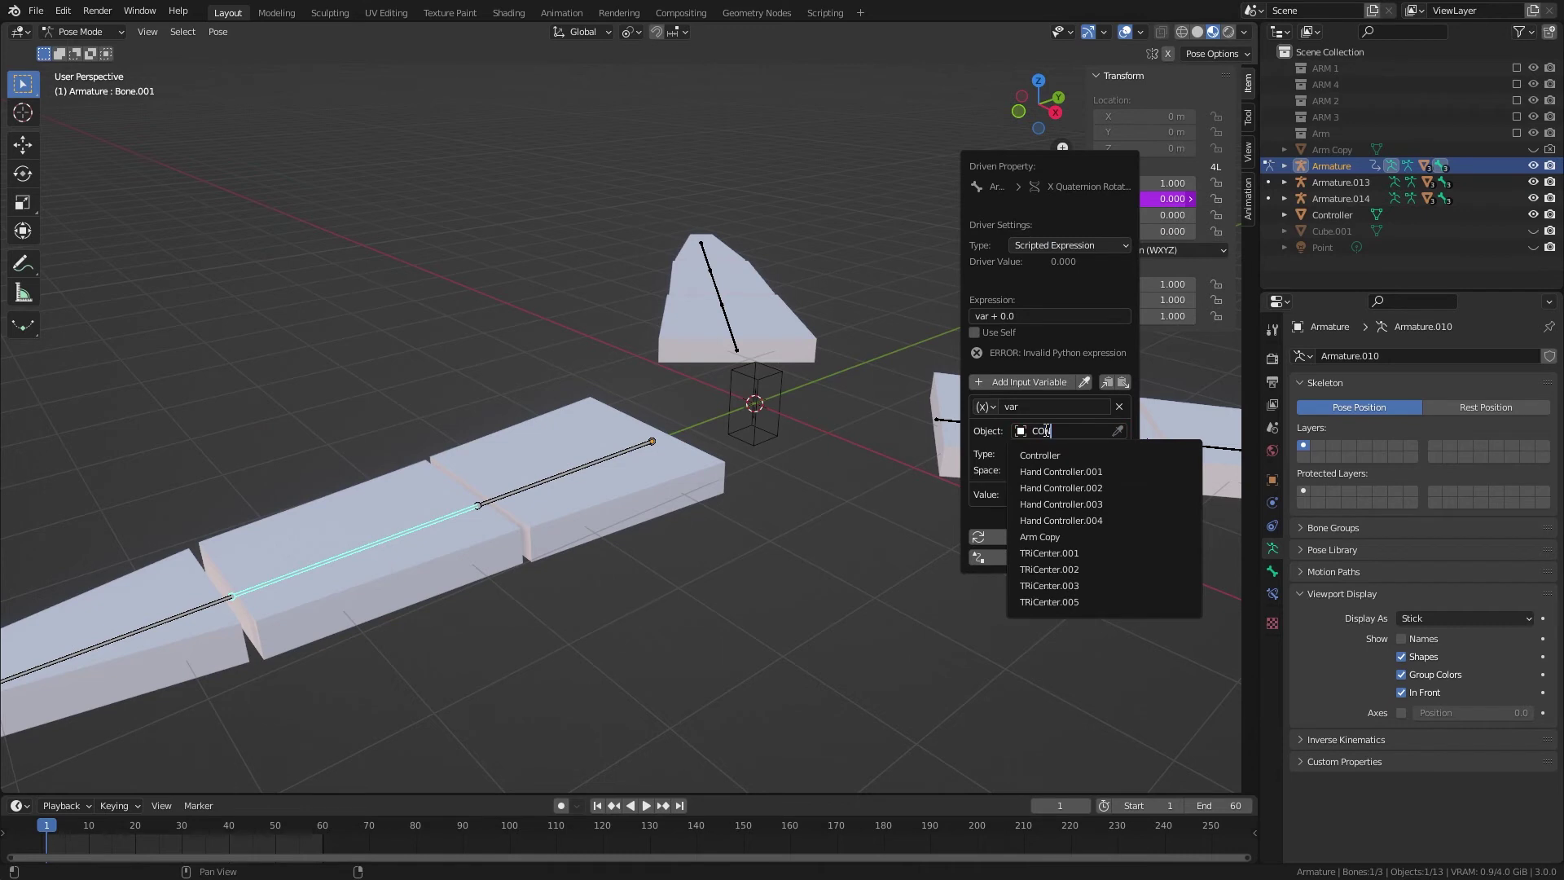
click(1035, 455)
click(1035, 438)
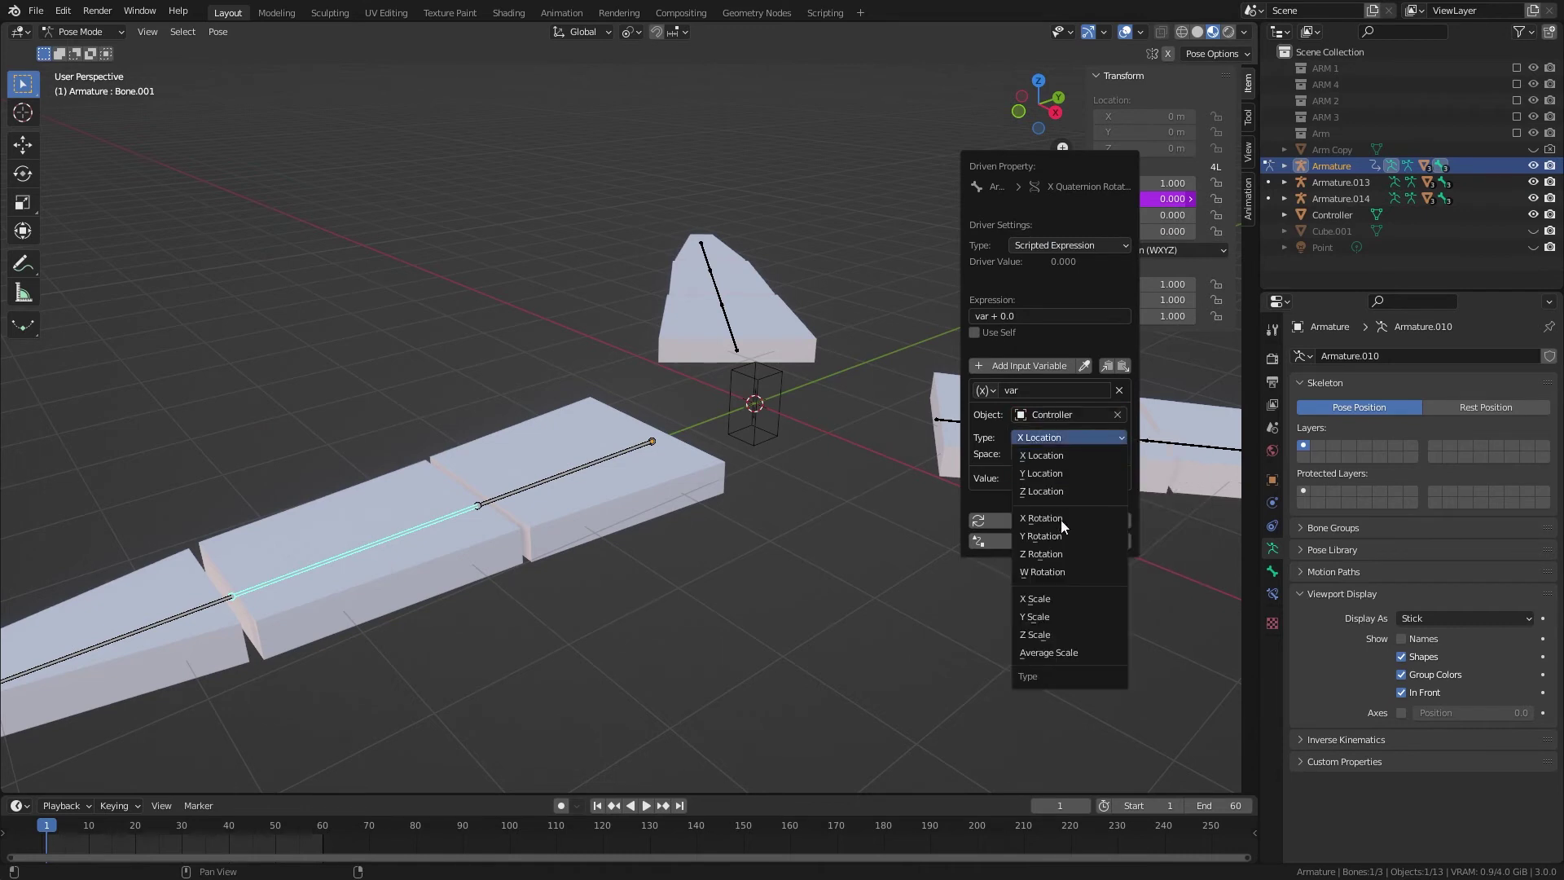
click(1068, 654)
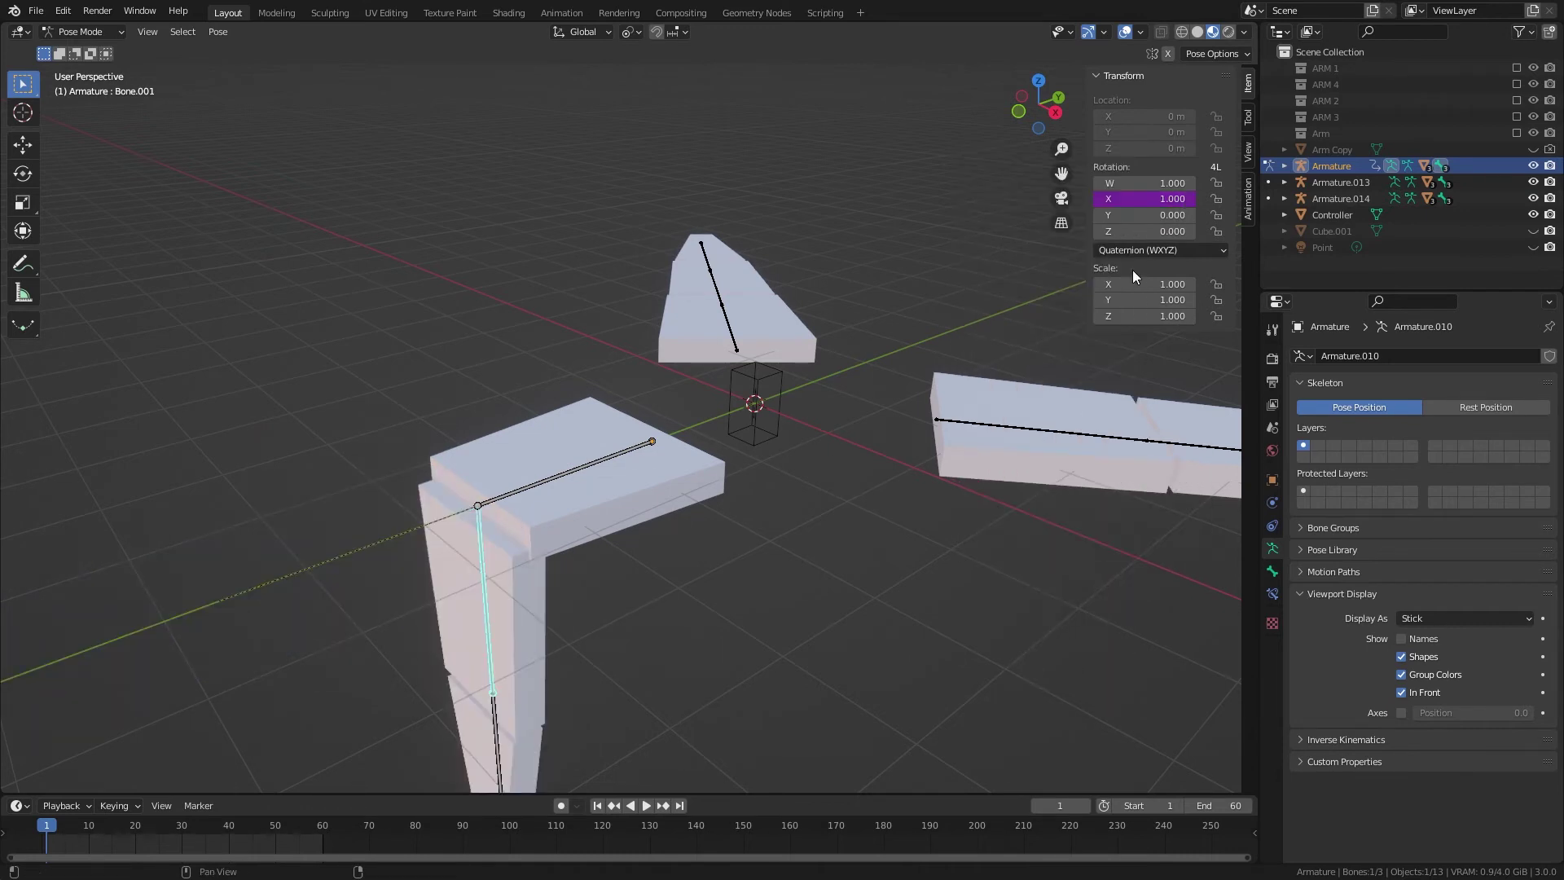
right_click(1140, 199)
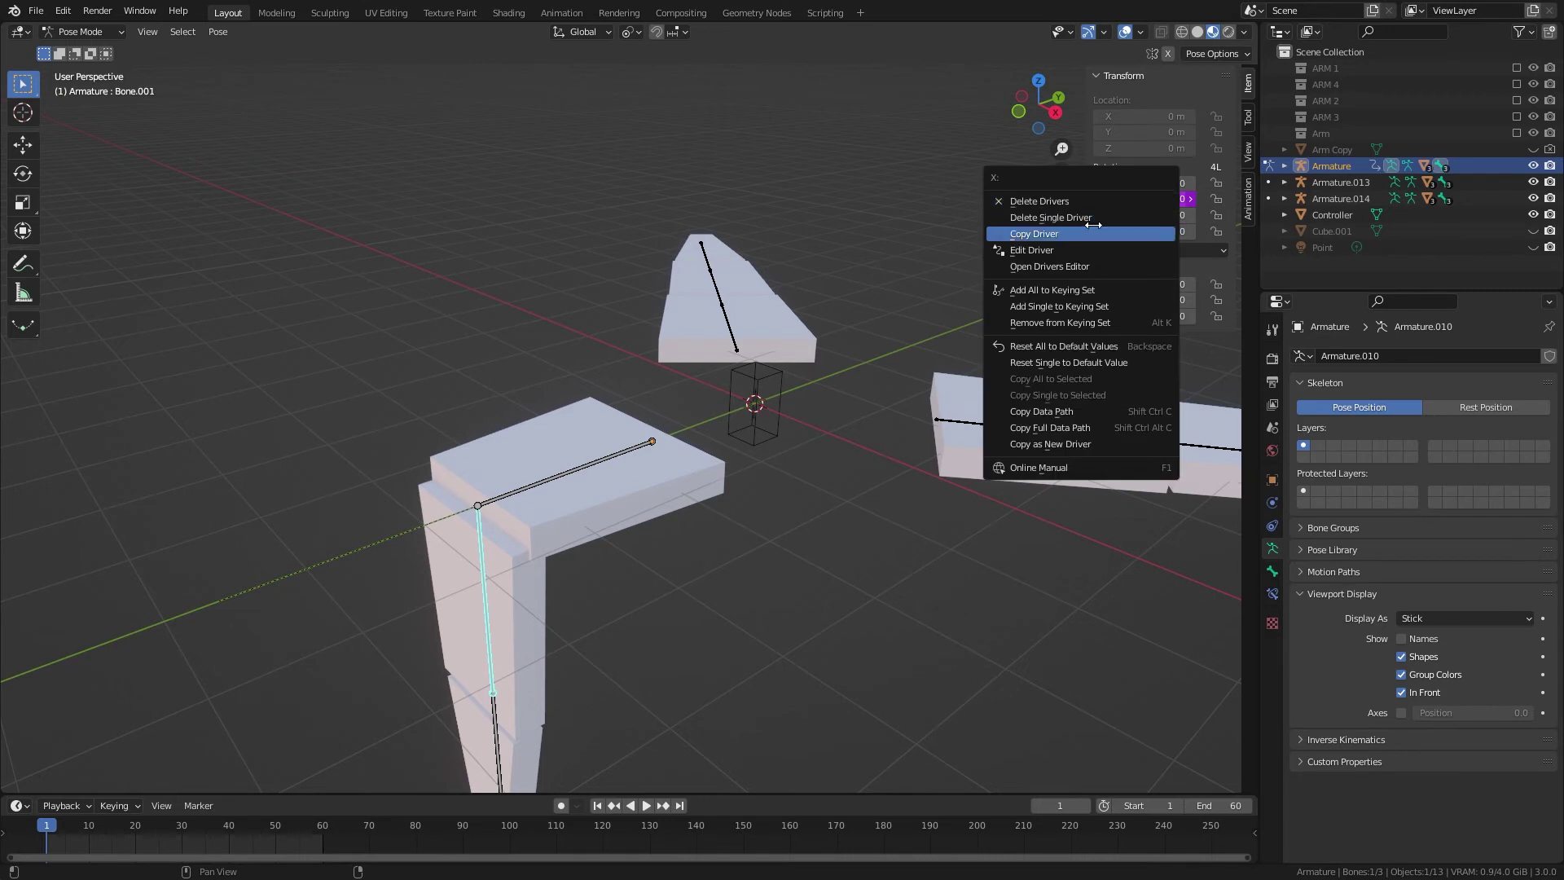
click(1125, 251)
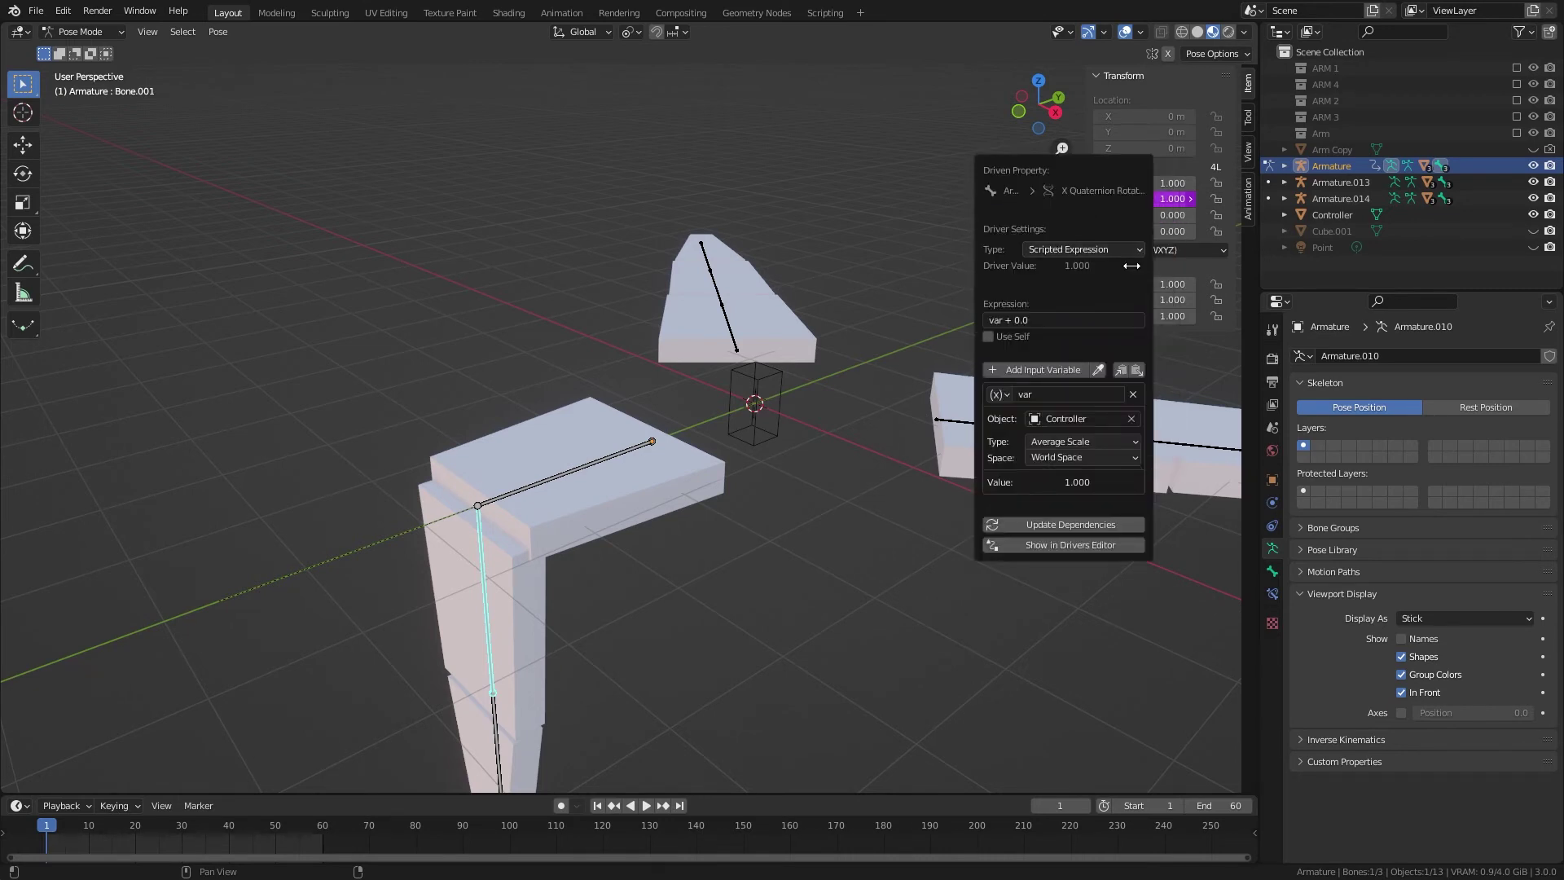
click(1068, 458)
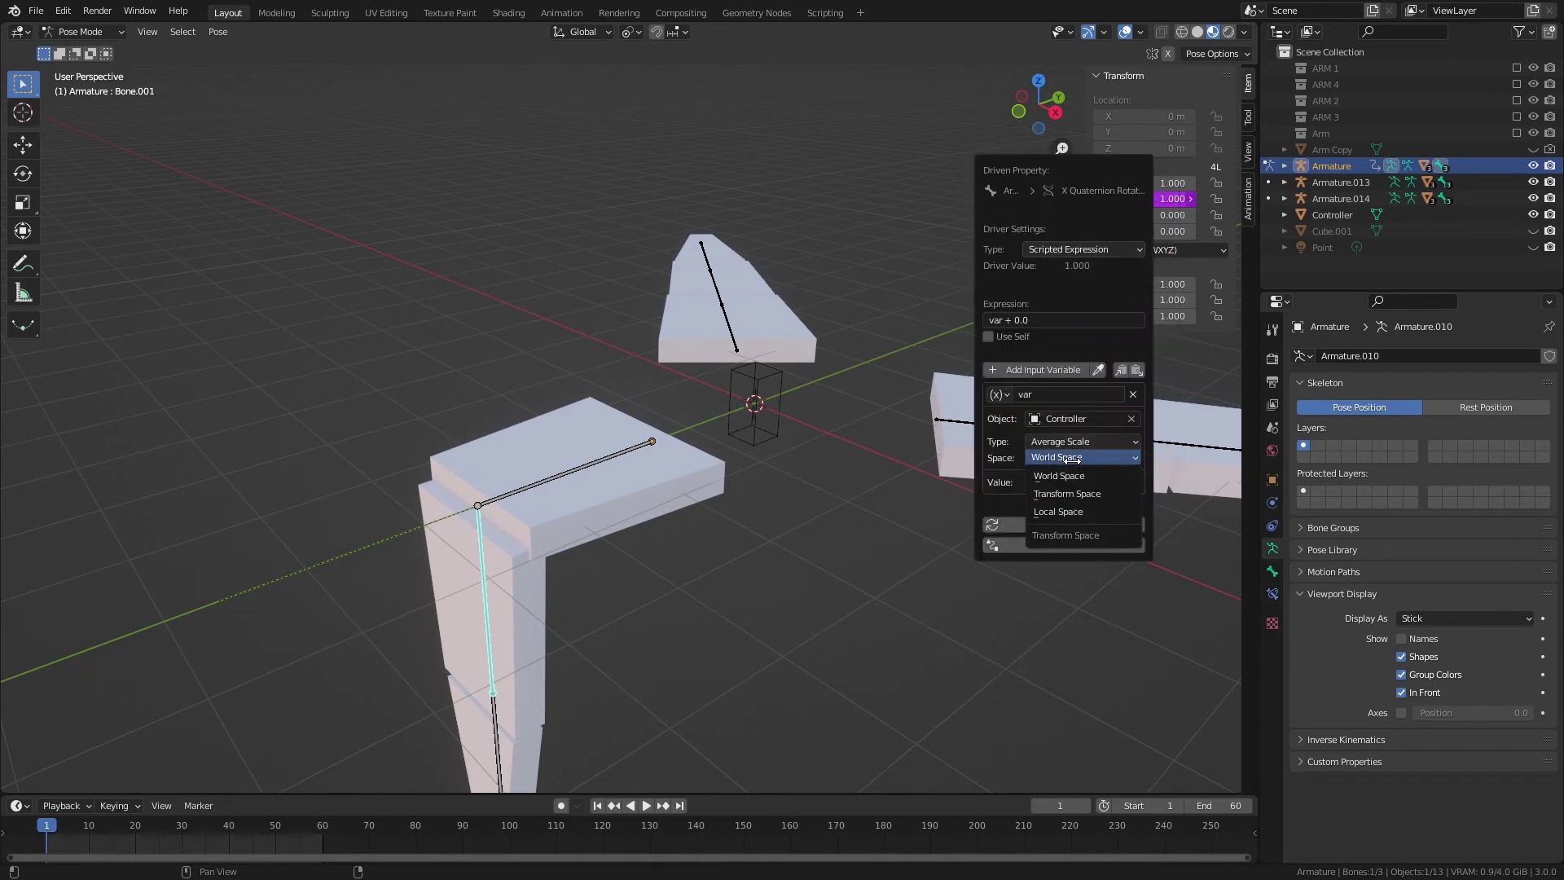
click(1069, 511)
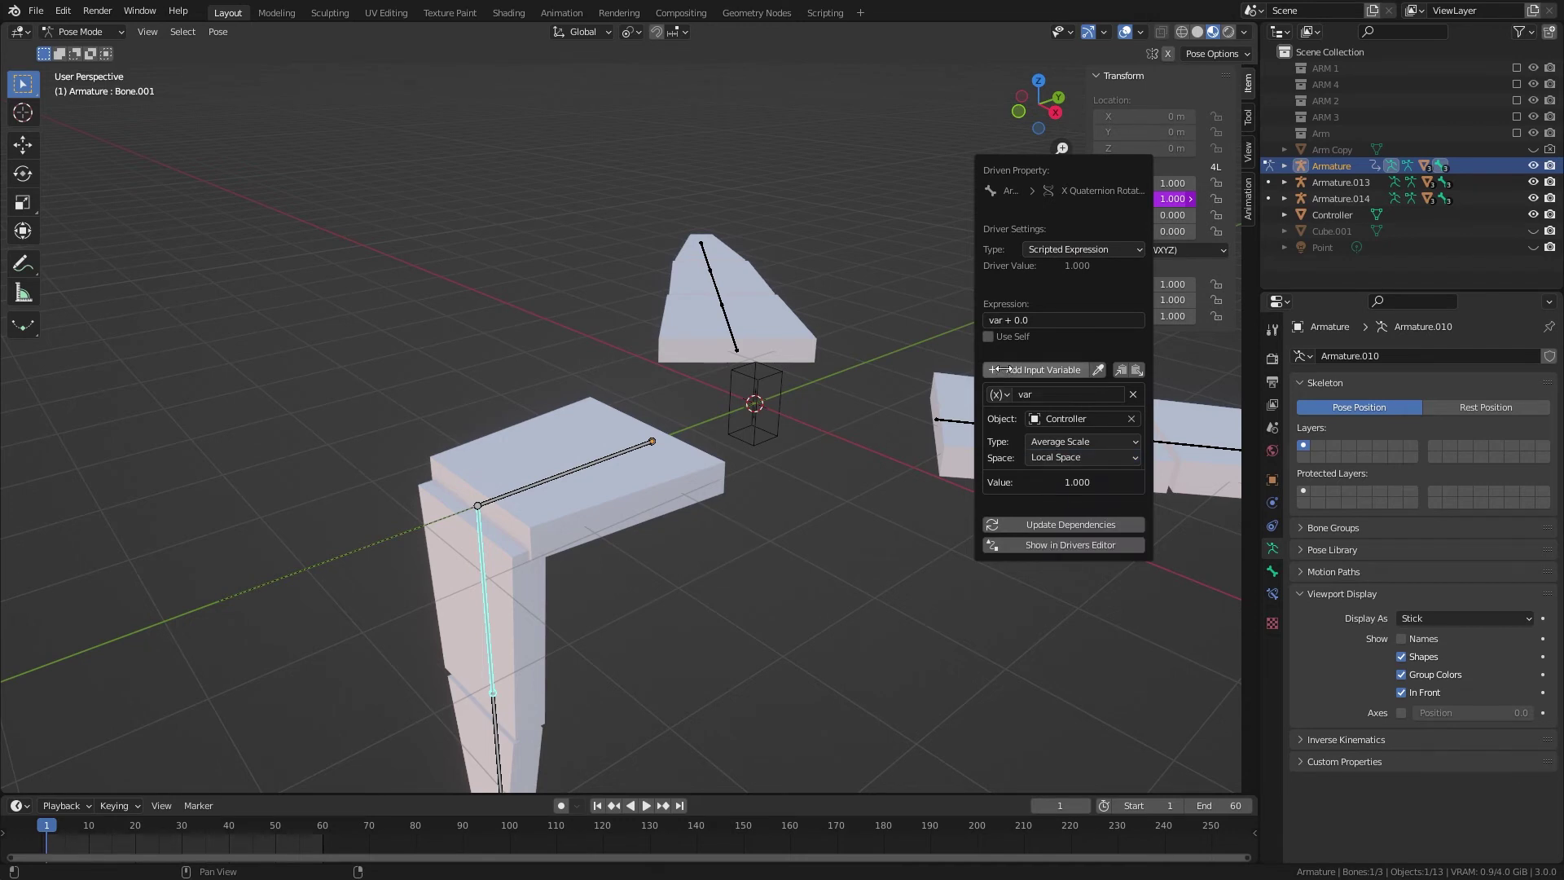
- Negate the driver expression to -var + 0.0 and return to Object Mode
click(997, 321)
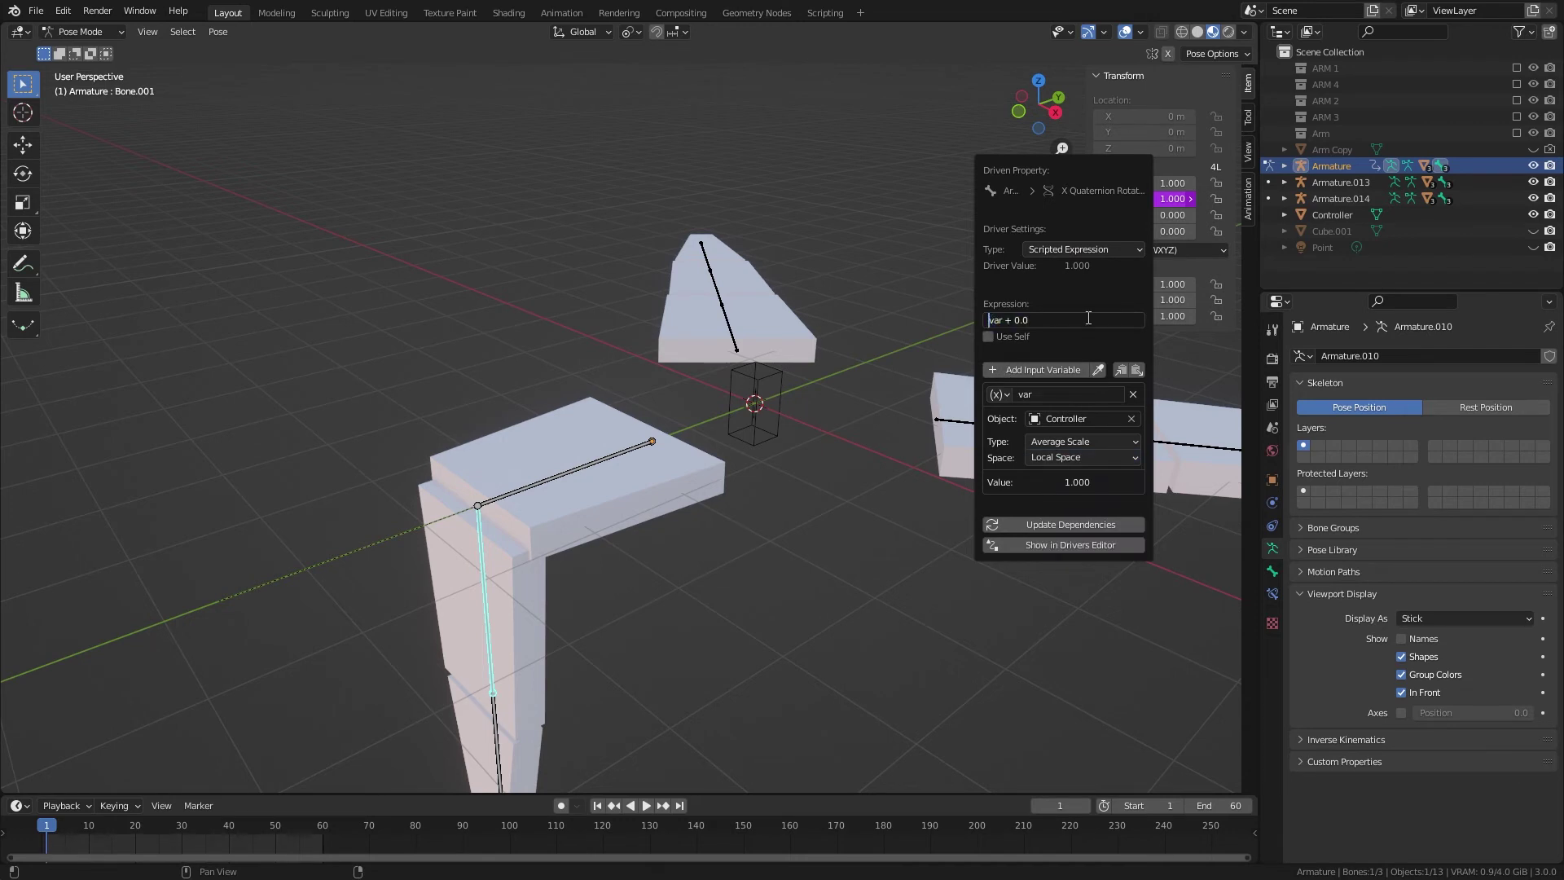
text(-)
key(Return)
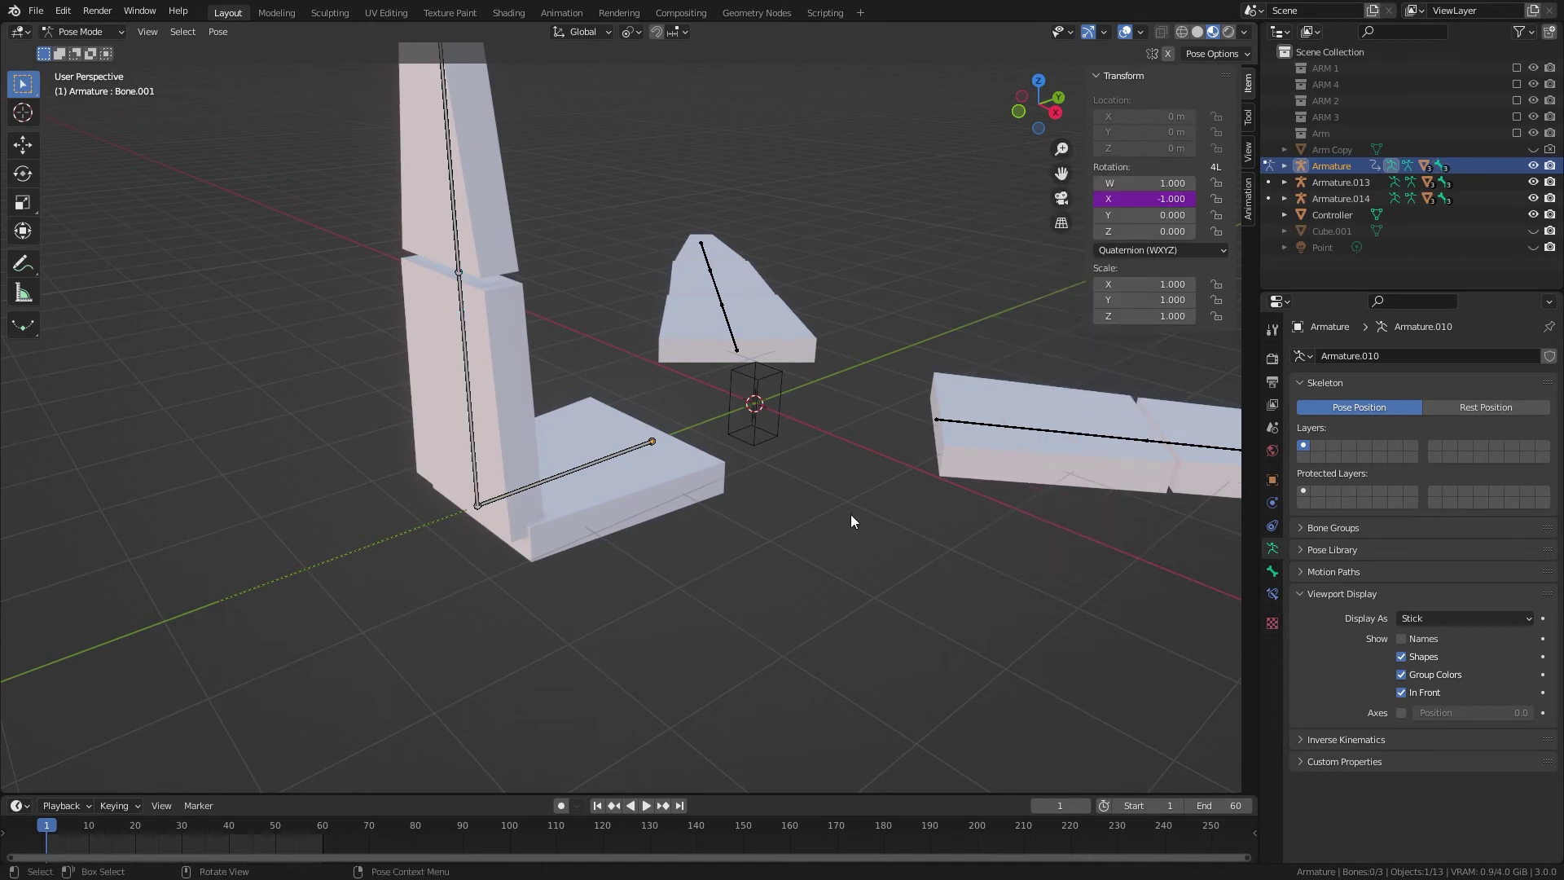
key(Tab)
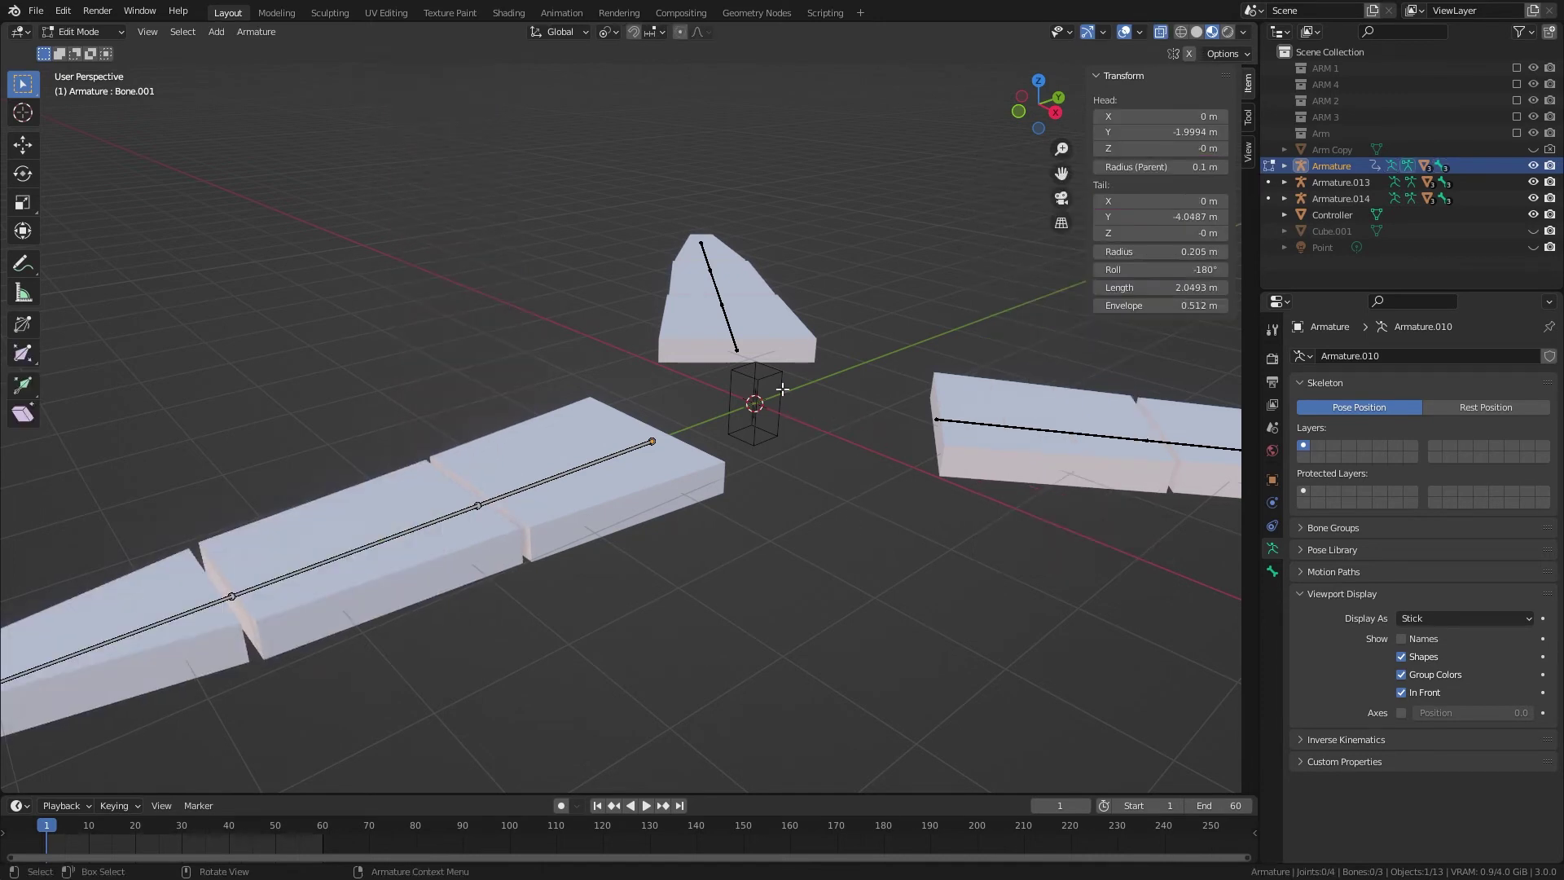
key(ctrl+Tab)
click(681, 406)
- Test-scale the Controller, then copy Bone.001's X-rotation driver
click(775, 394)
key(s)
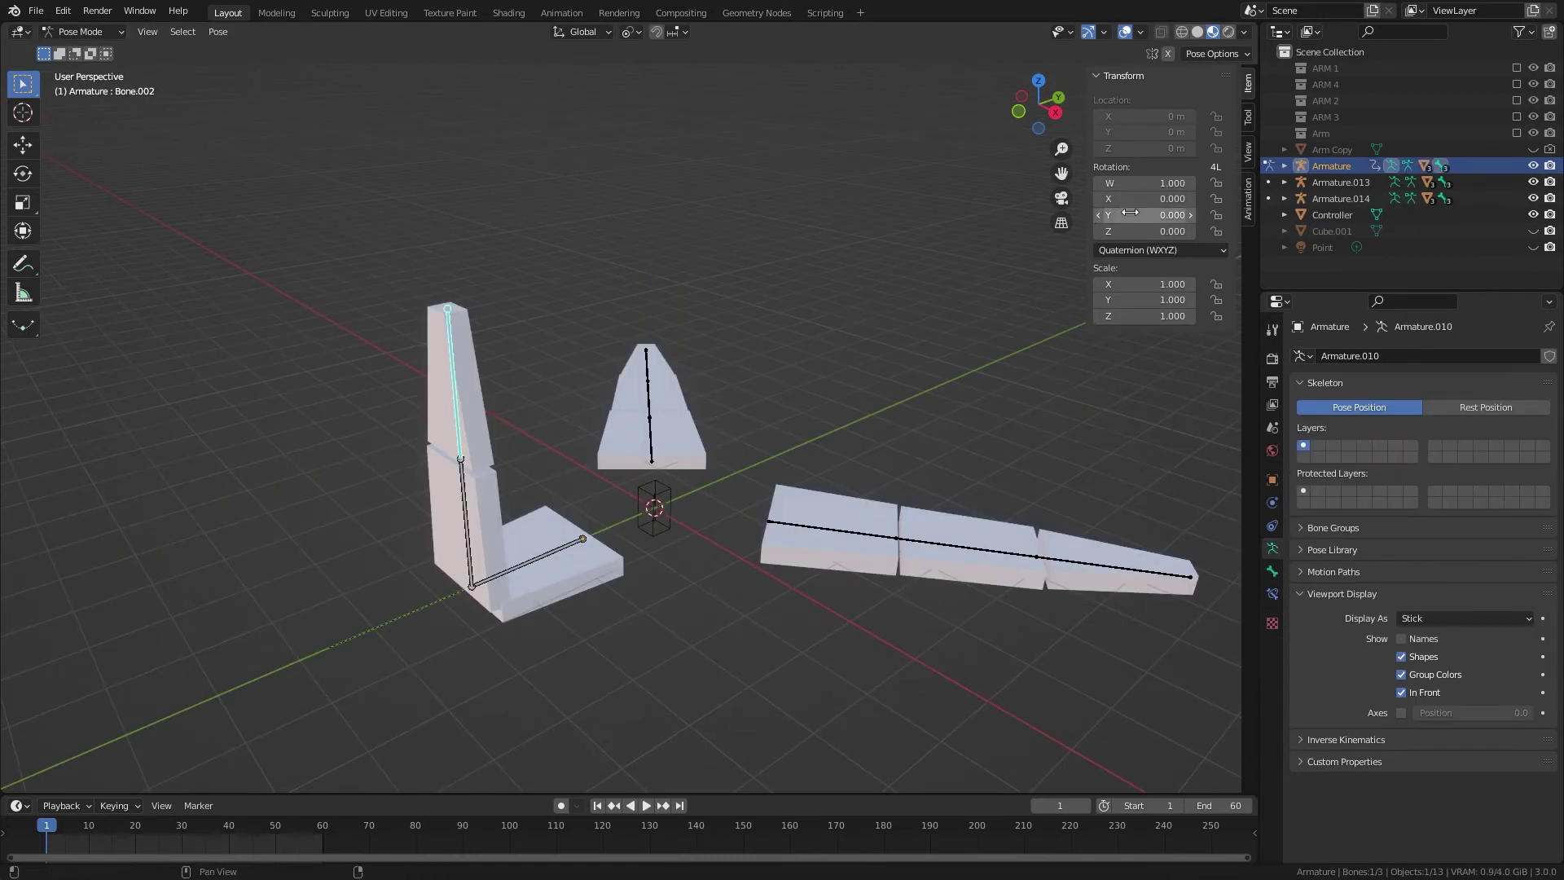
right_click(1133, 200)
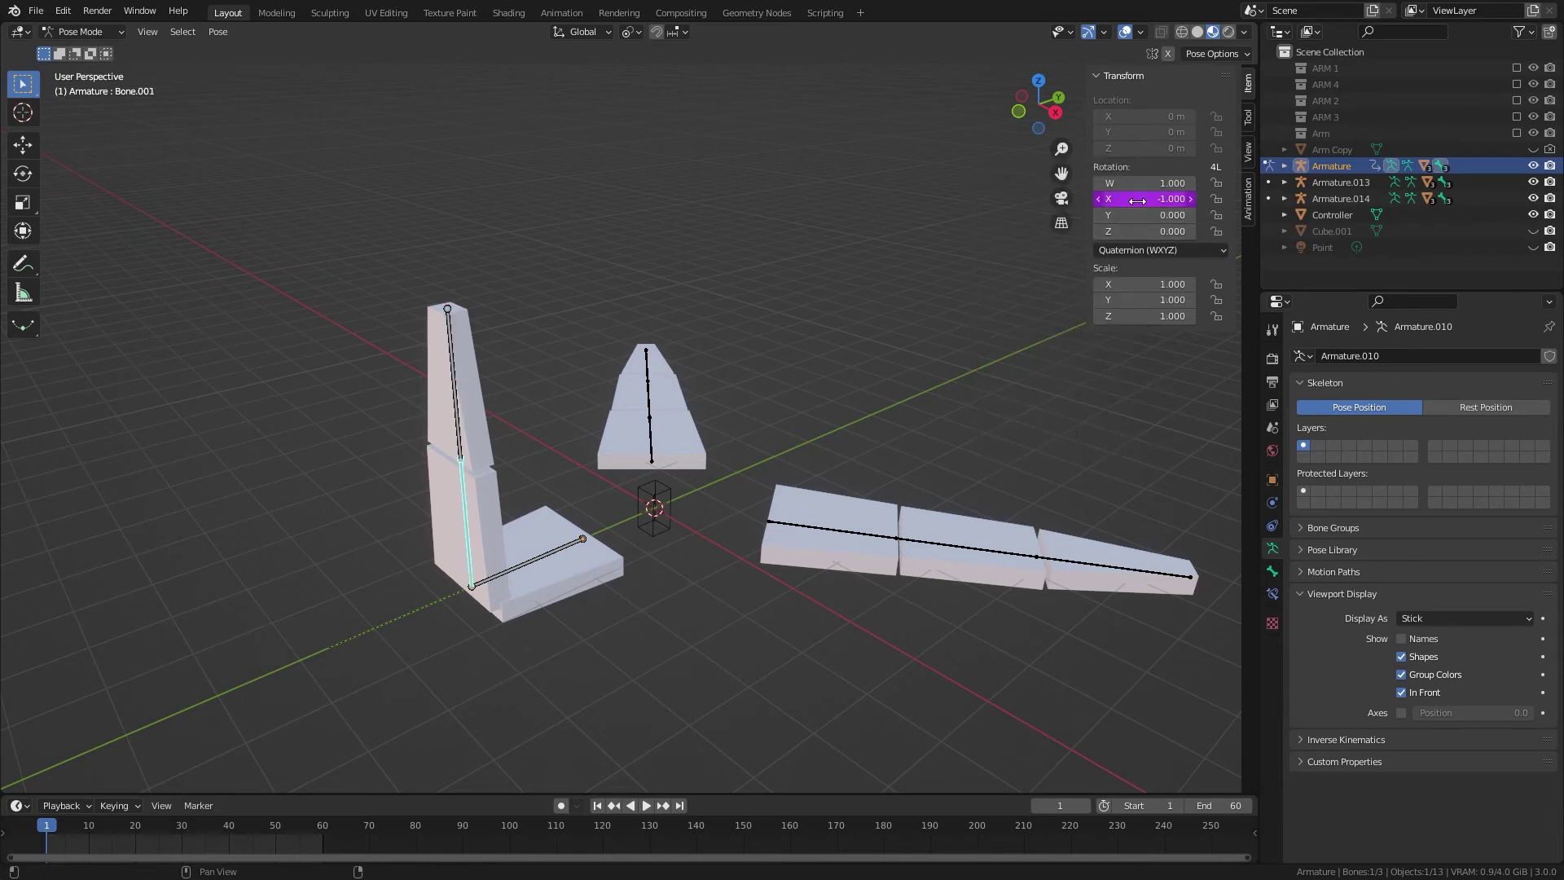
right_click(1111, 199)
click(1056, 182)
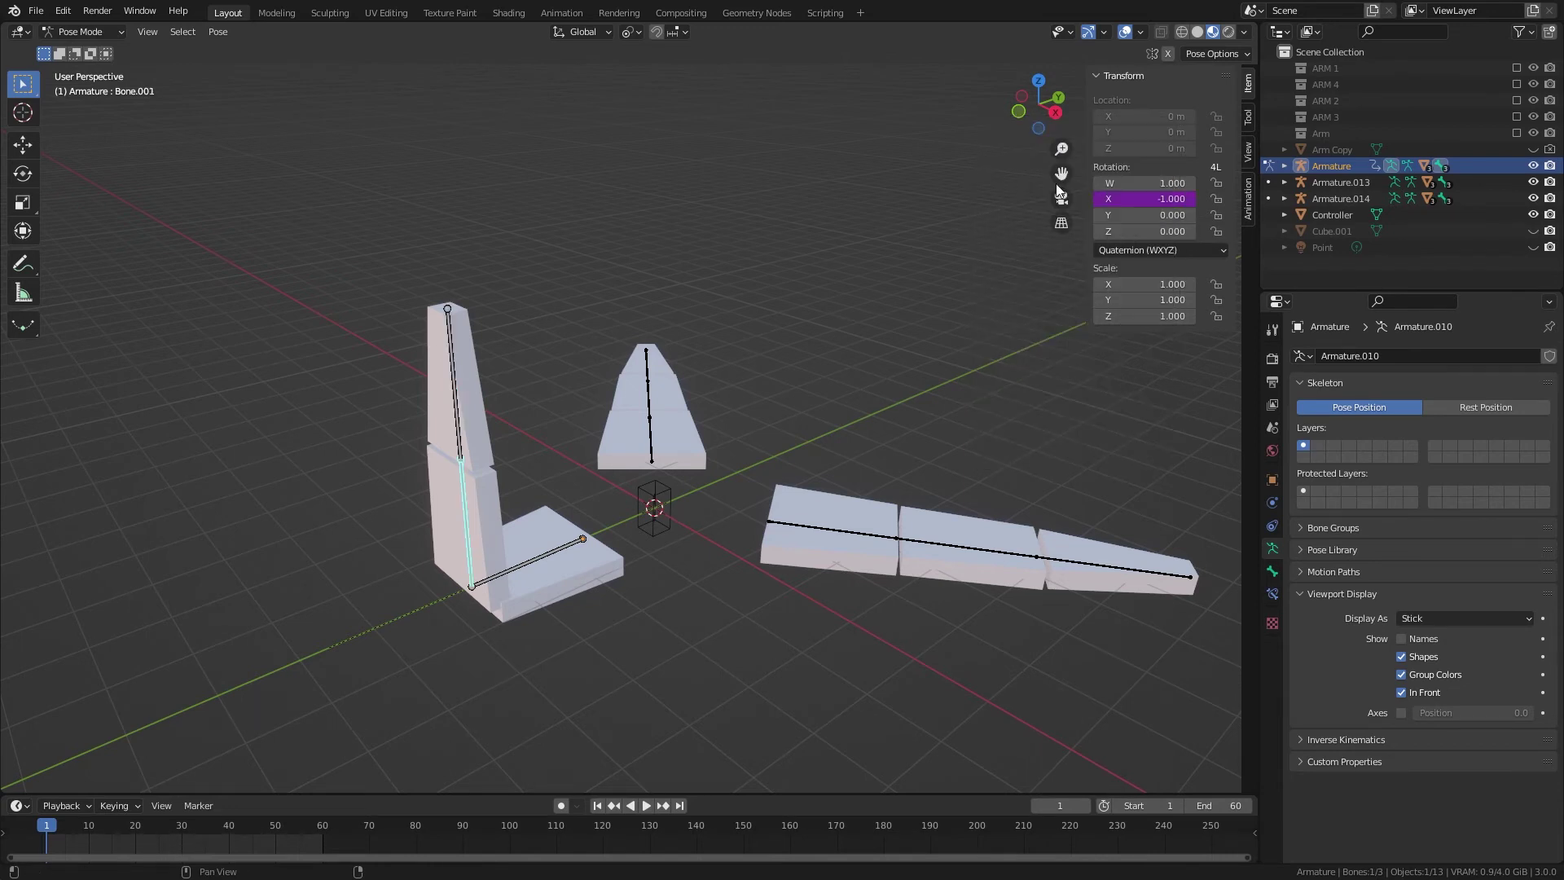
- Paste the driver onto Bone.002's X rotation
click(454, 370)
right_click(1139, 204)
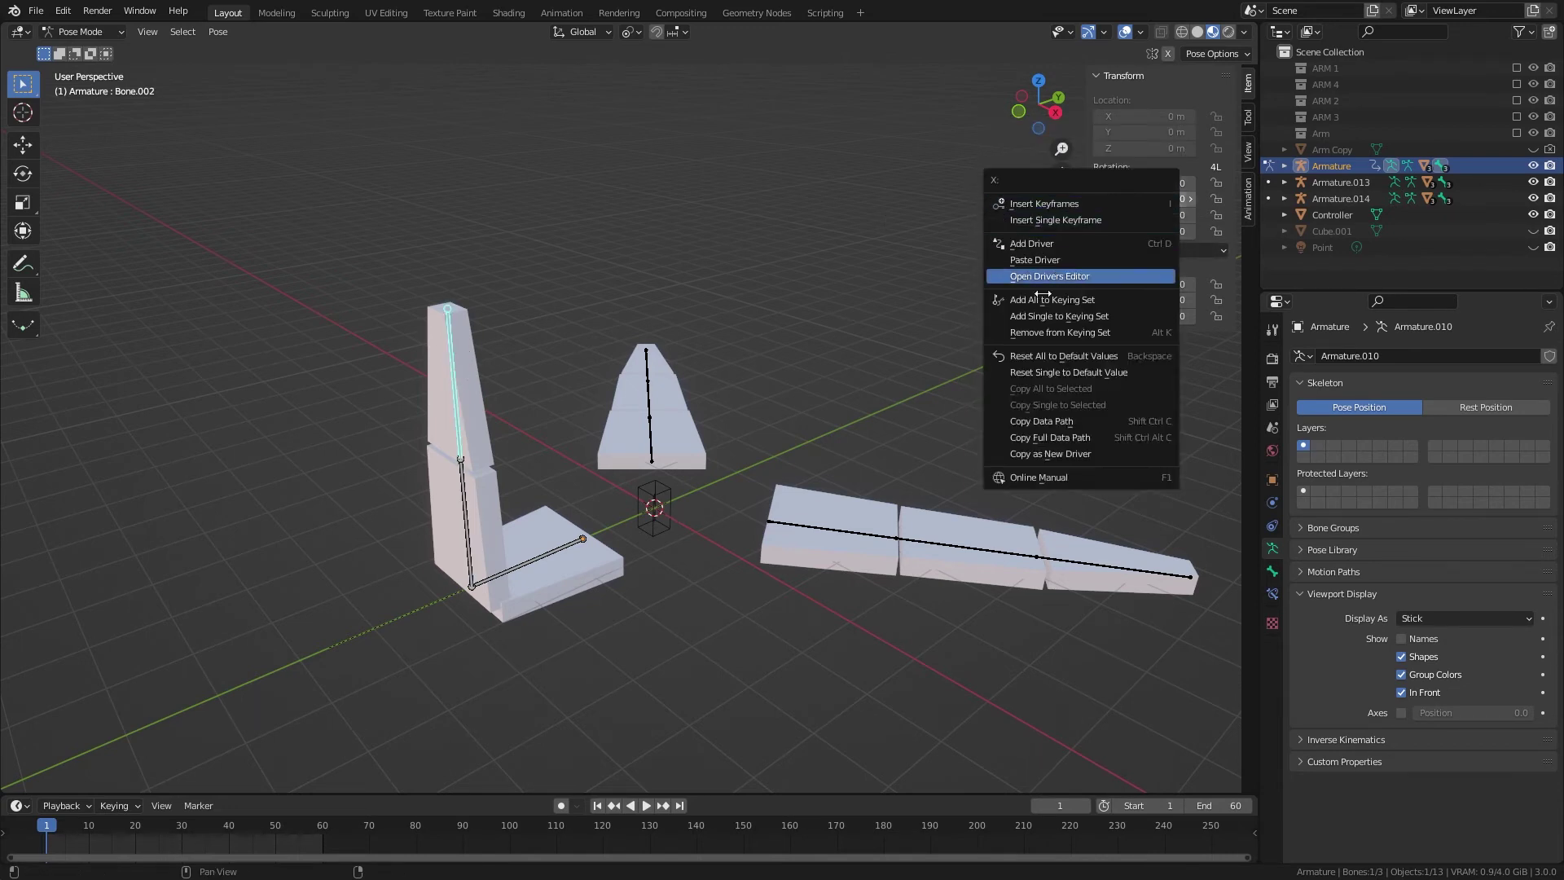
click(1069, 259)
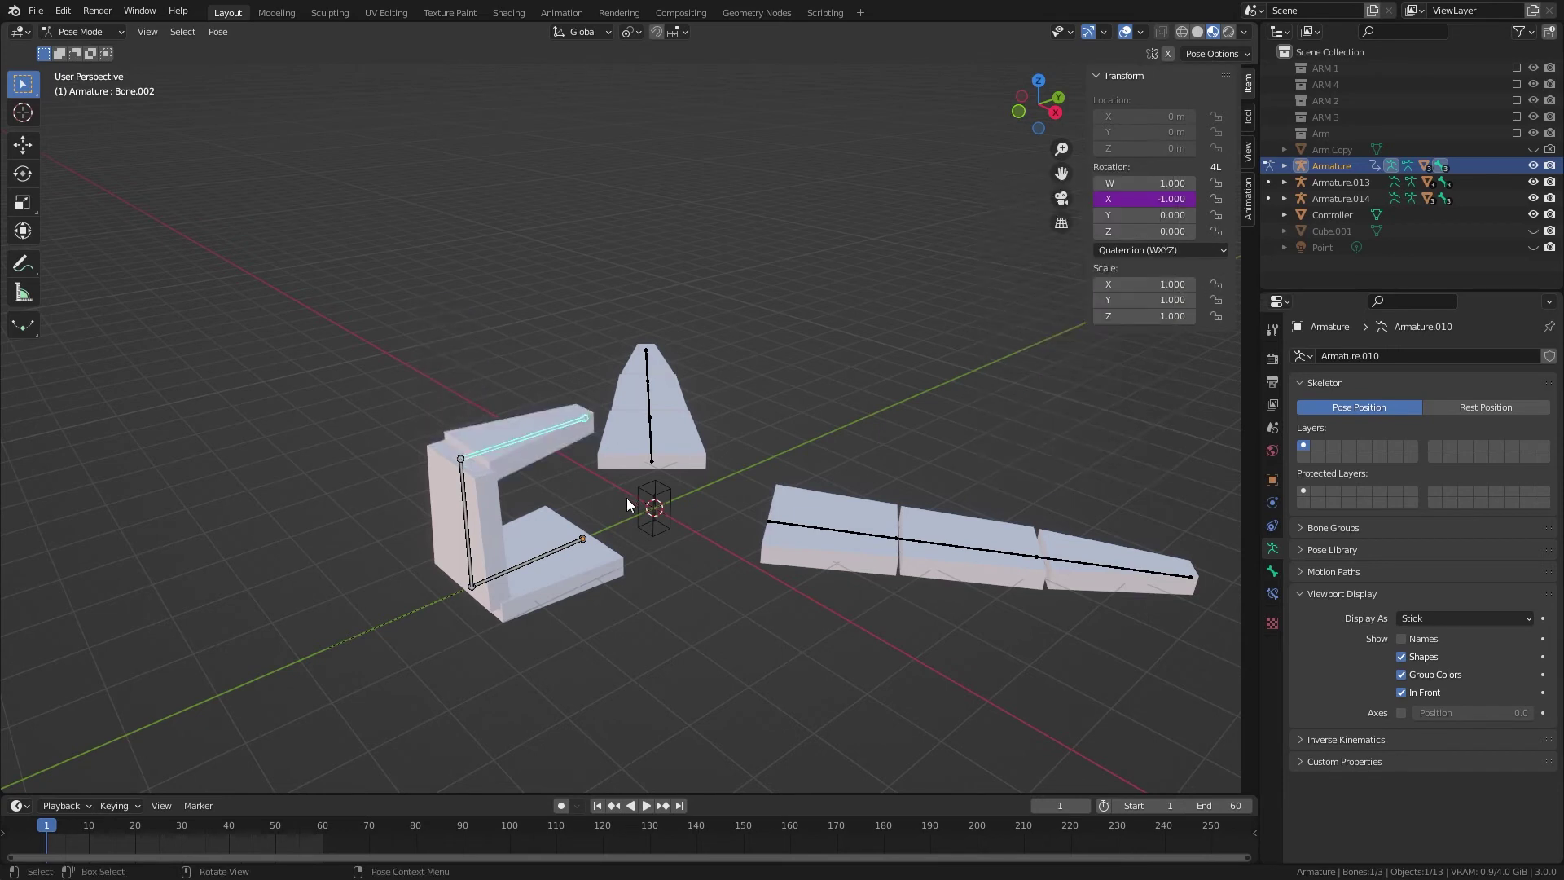
- In Object Mode, test-scale and then lift the Controller along Z to check both bones
key(ctrl+Tab)
click(523, 501)
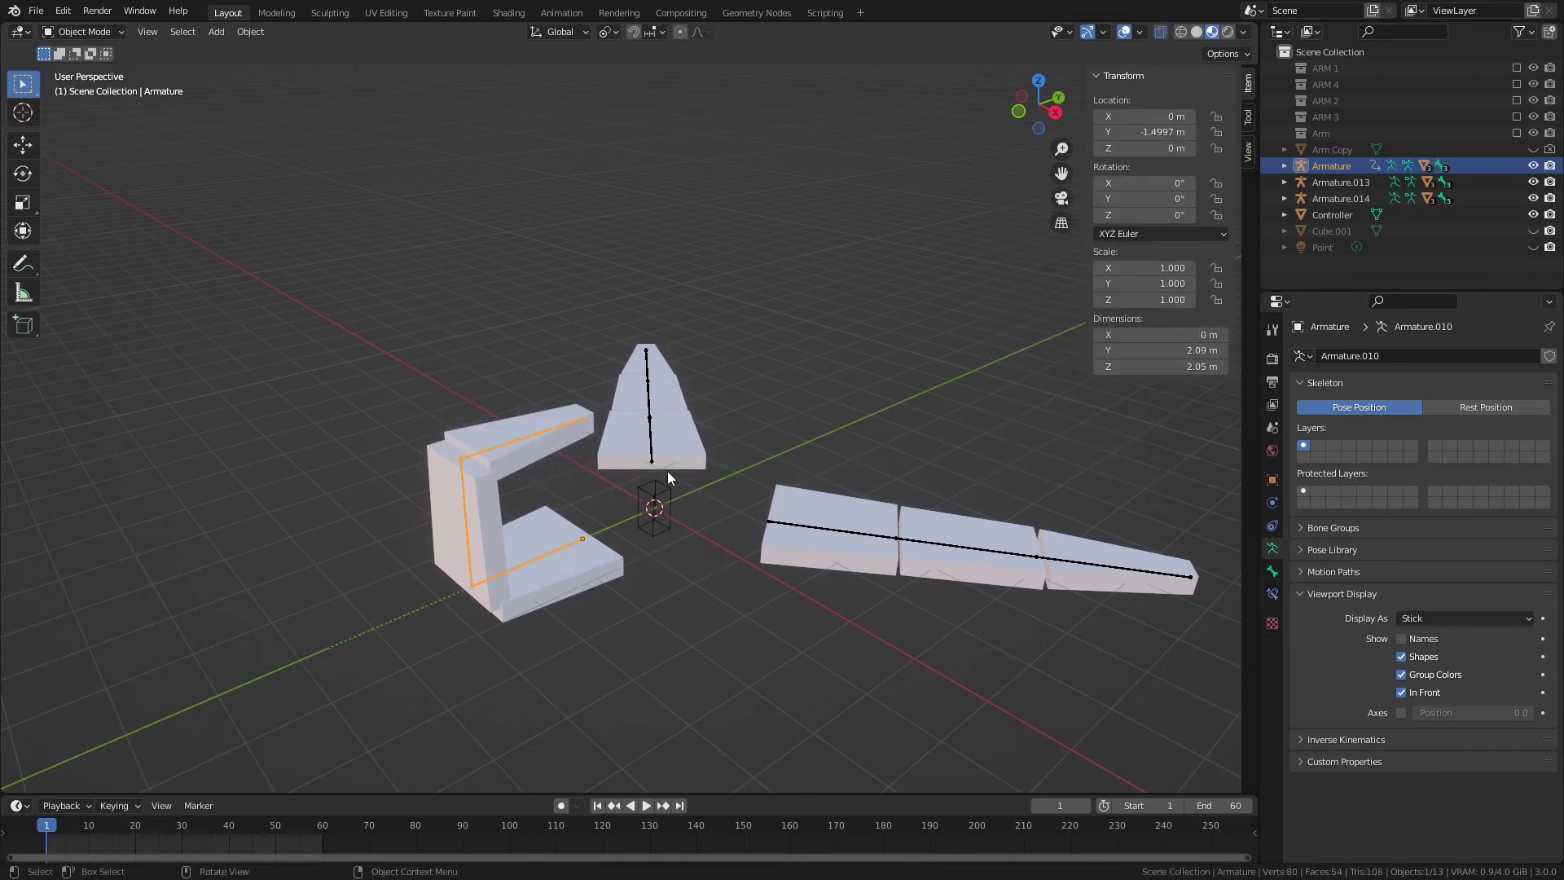
click(667, 490)
key(s)
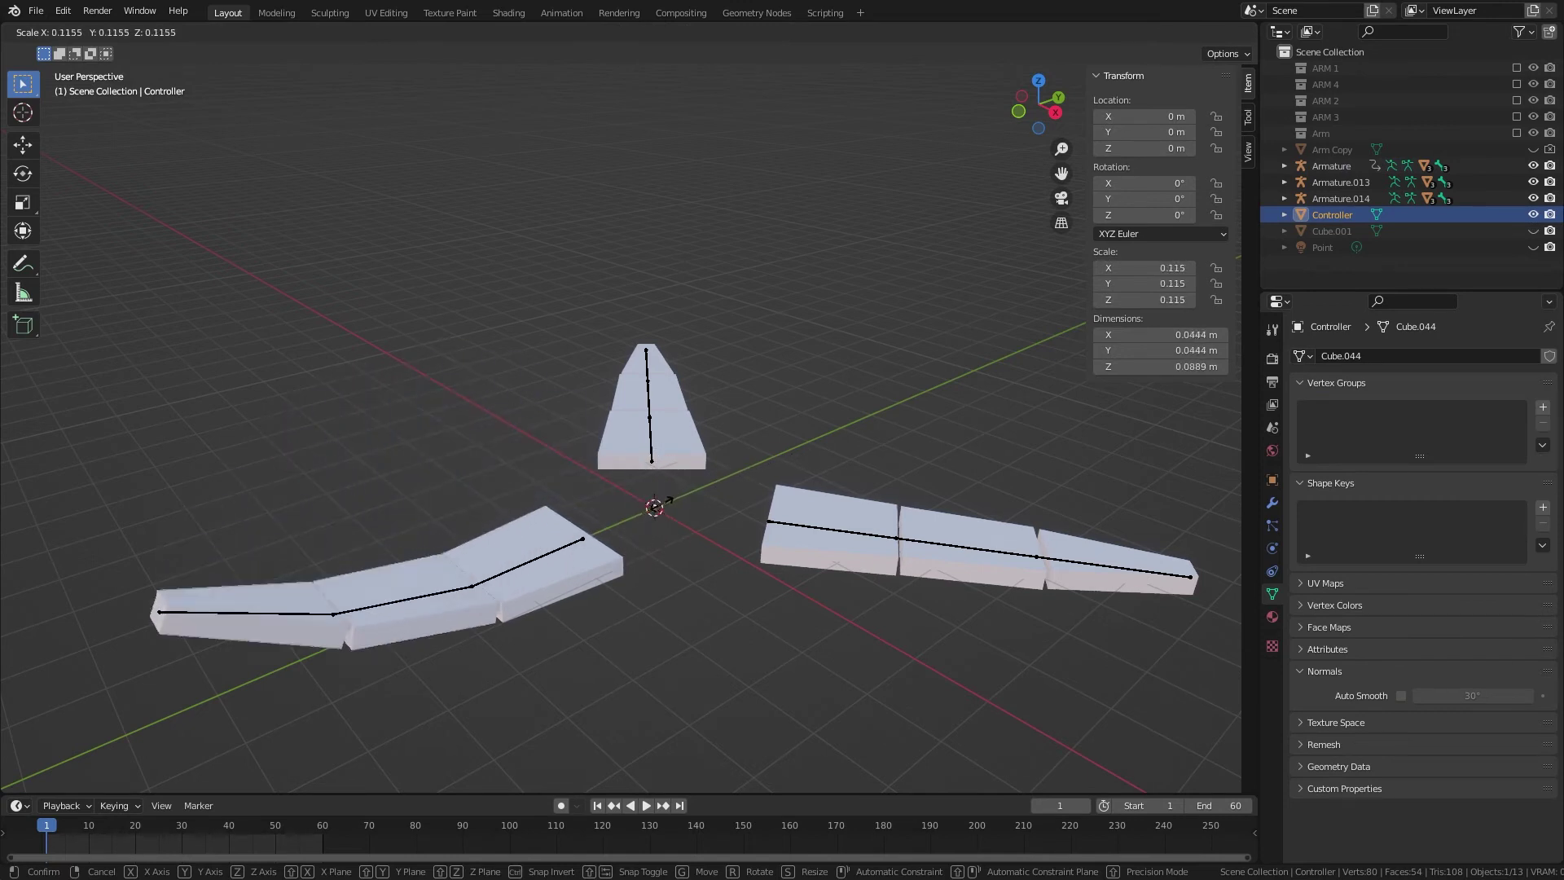
key(Escape)
key(g)
key(z)
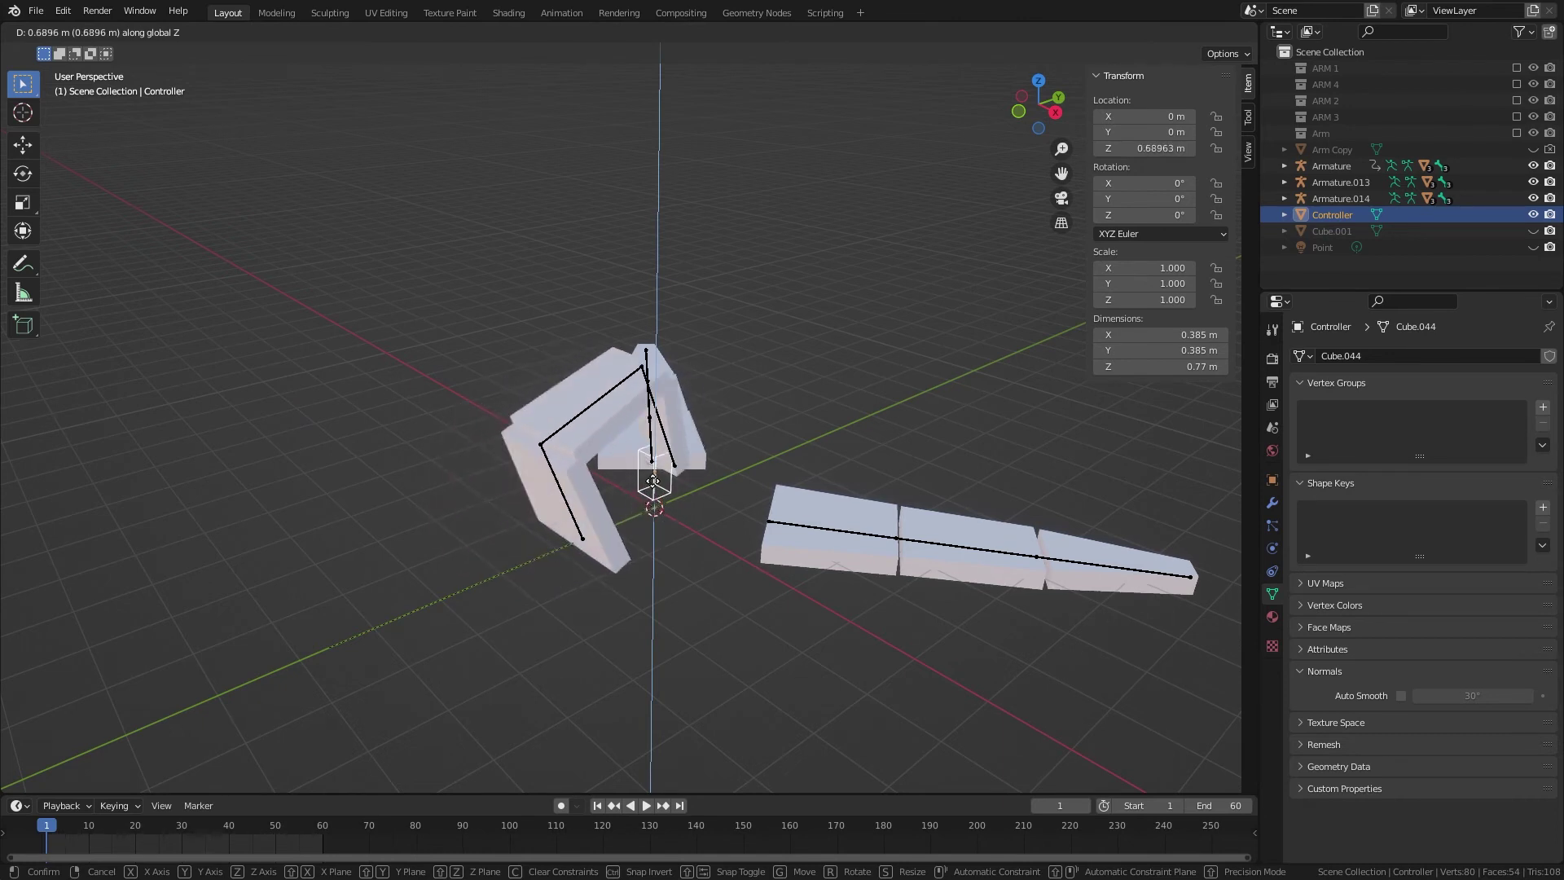
- Cancel the Controller move and copy the first arm bone's X-rotation driver
right_click(651, 489)
click(1332, 166)
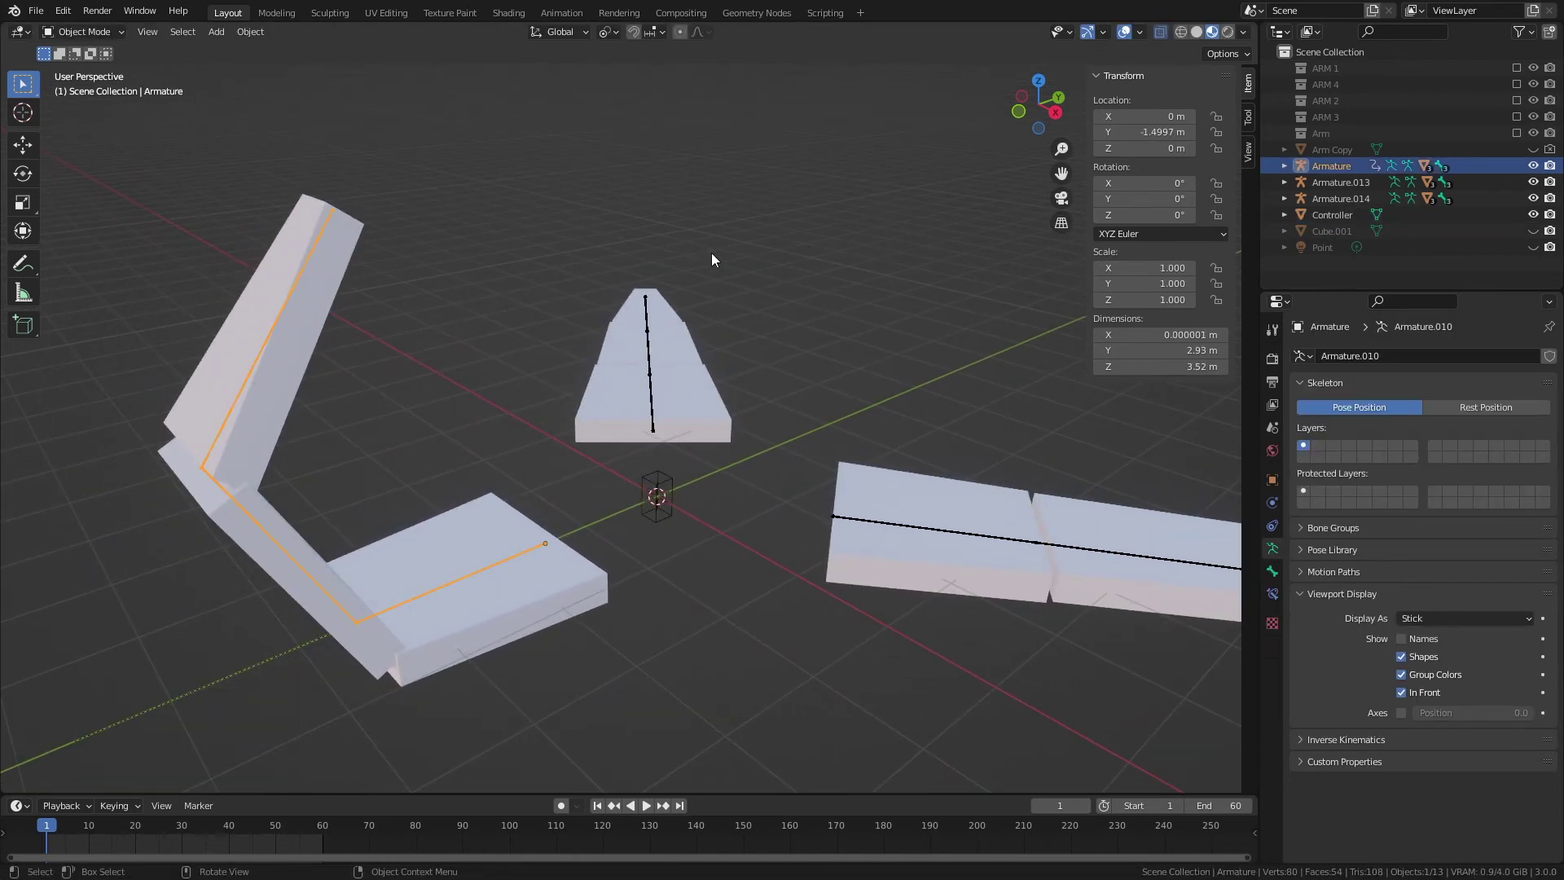
middle_drag(483, 494, 511, 481)
key(ctrl+Tab)
right_click(1142, 199)
click(1137, 179)
- Paste the driver onto the X rotation of Armature.013's bone
key(Tab)
click(692, 395)
click(642, 373)
key(Tab)
click(720, 457)
right_click(1133, 214)
right_click(1164, 199)
click(1151, 254)
- Paste the same driver onto the X rotation of Armature.014's bone
key(Tab)
click(758, 459)
click(908, 496)
key(ctrl+Tab)
click(918, 489)
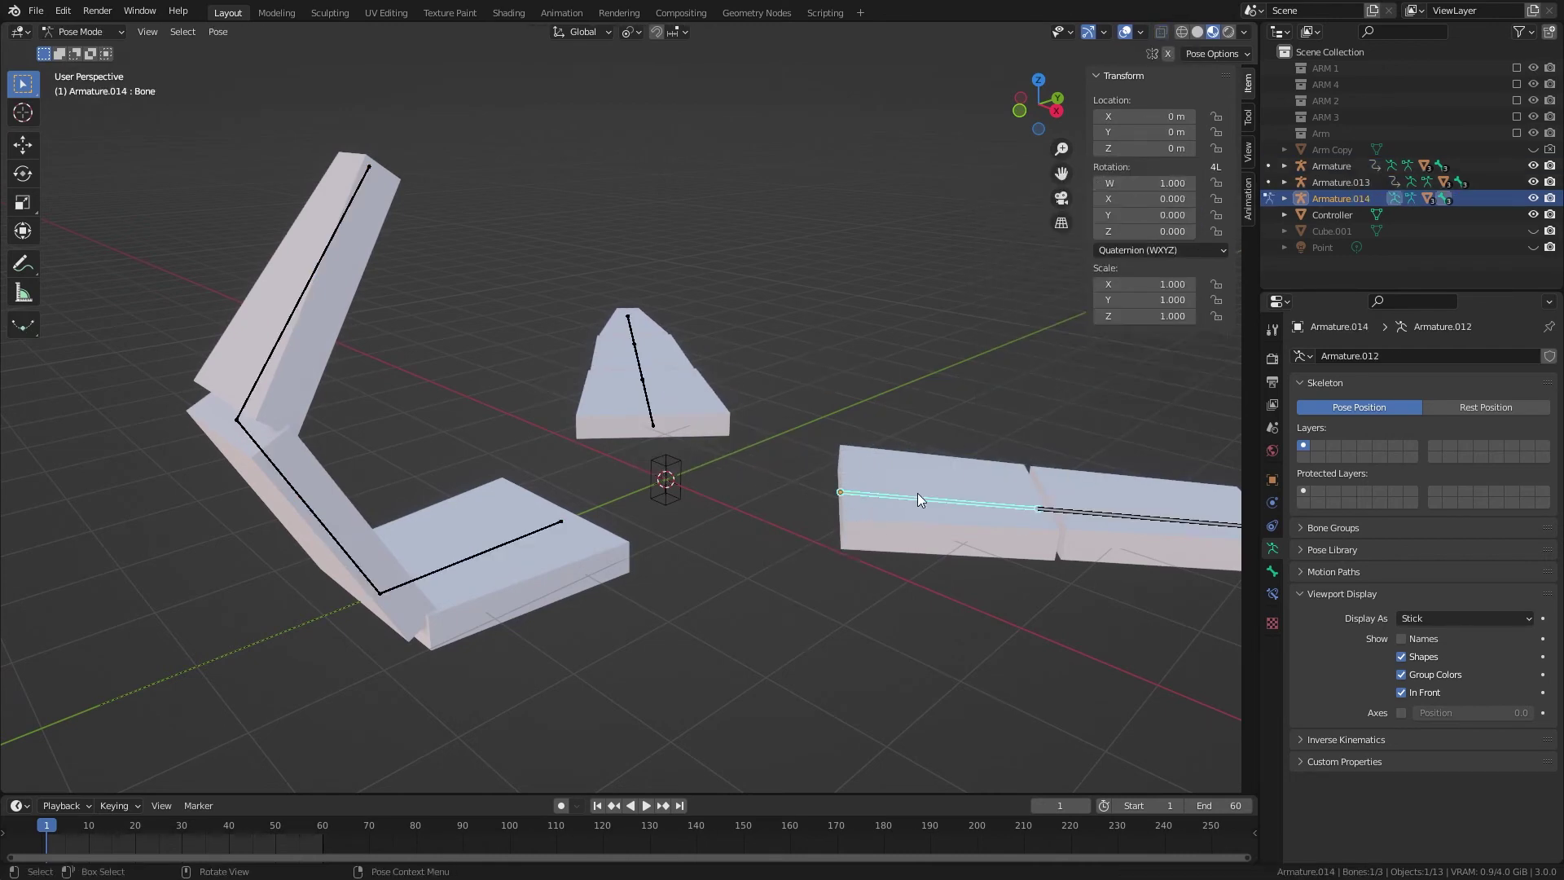
right_click(1147, 199)
click(1073, 203)
- Recopy Bone.001's X-rotation driver and select Armature.013's Bone.001 in Pose Mode to receive it
key(Tab)
key(Tab)
click(307, 506)
key(Tab)
click(341, 541)
right_click(1121, 199)
click(1097, 186)
key(Tab)
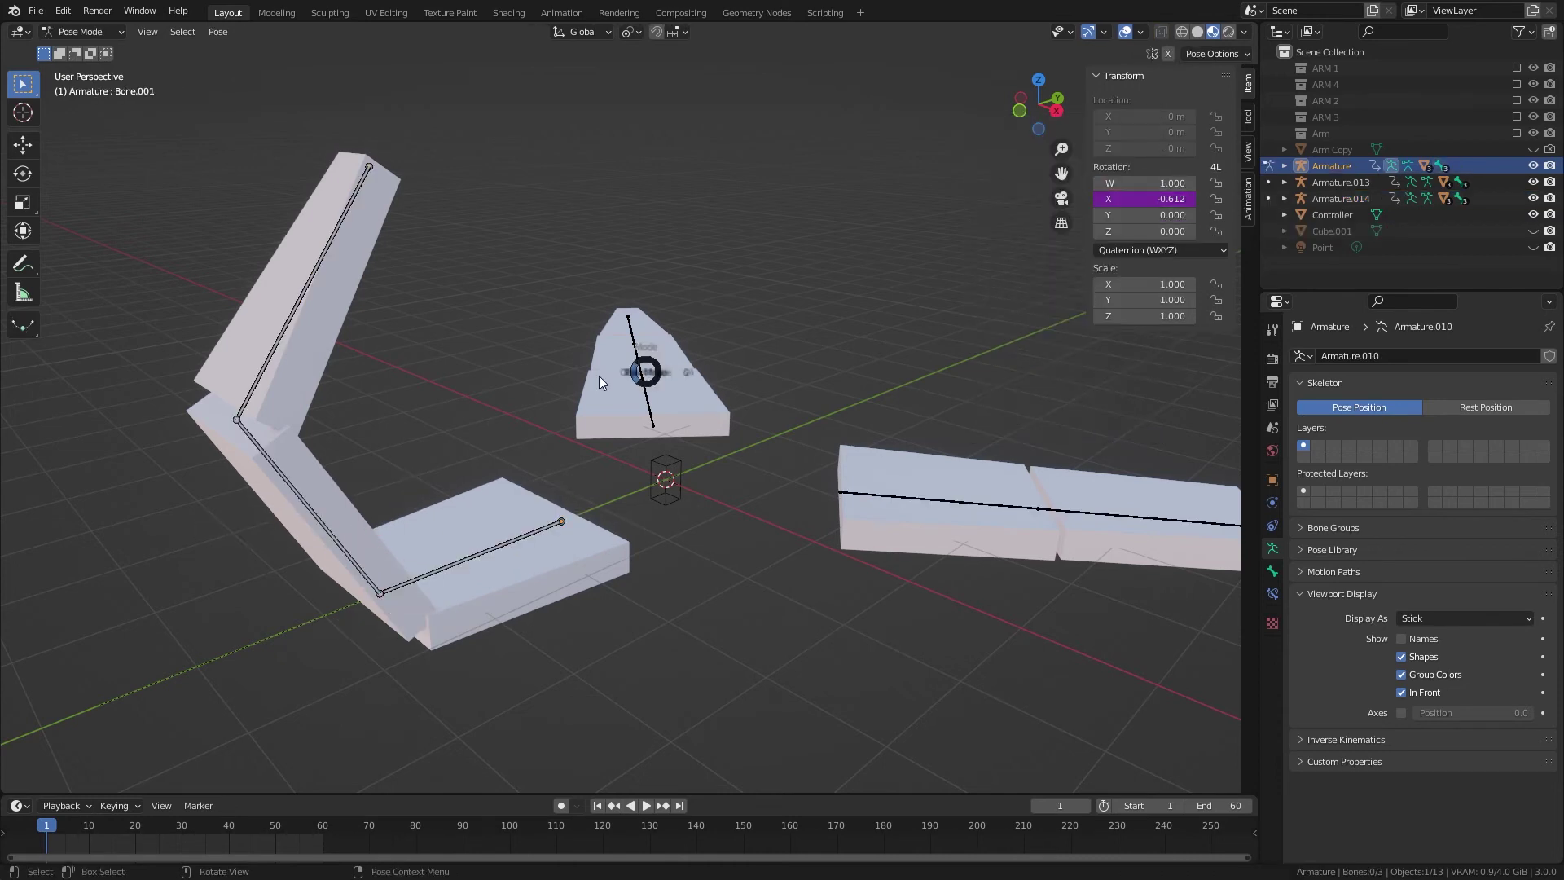
click(648, 404)
click(649, 406)
key(Tab)
click(644, 362)
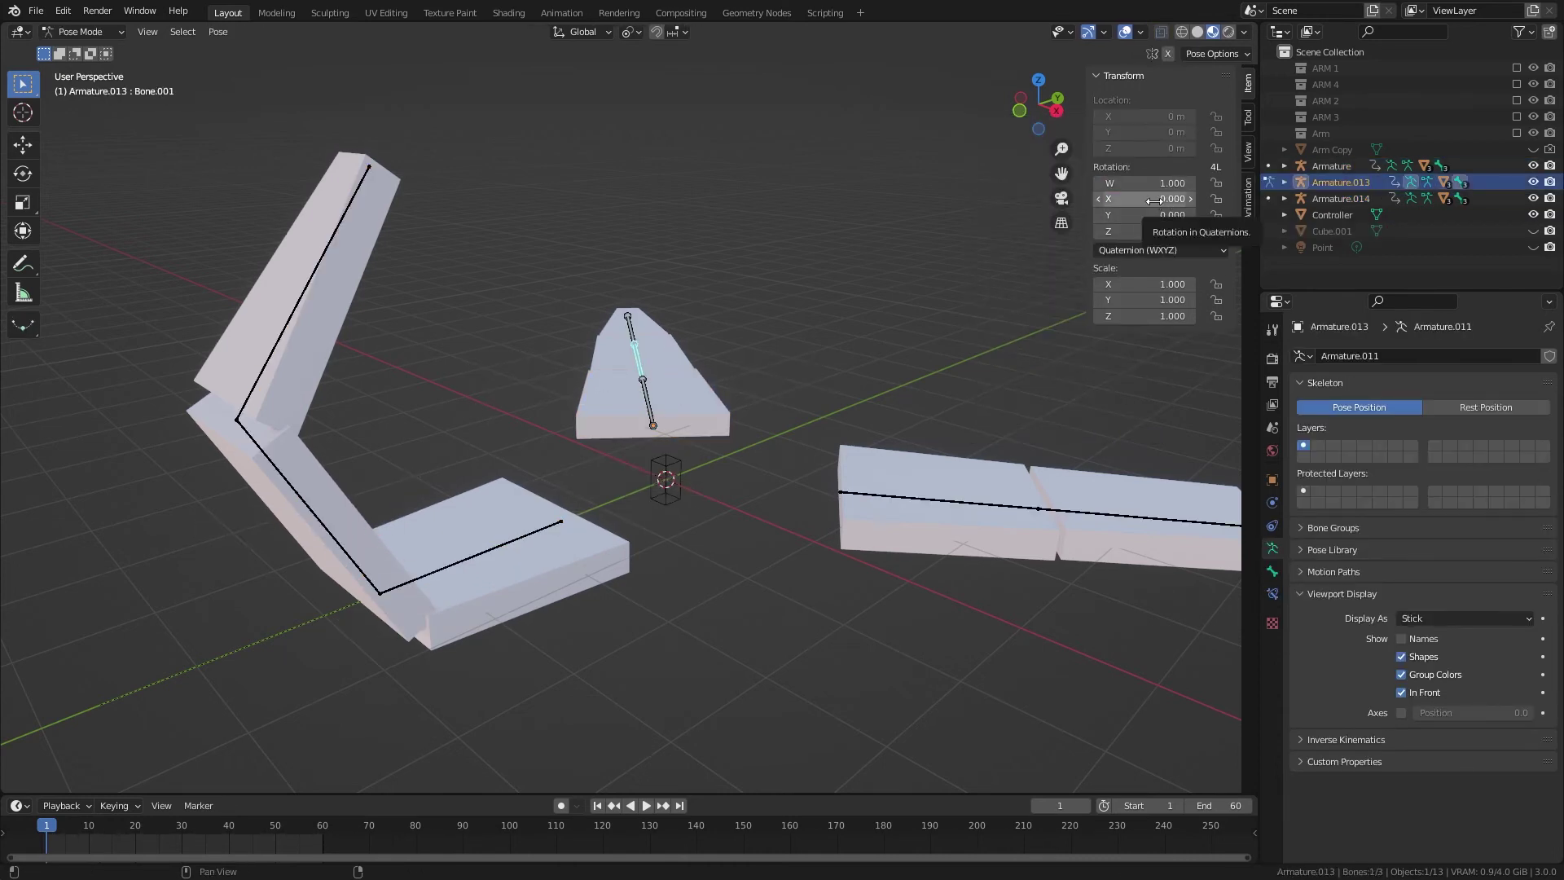
right_click(1155, 200)
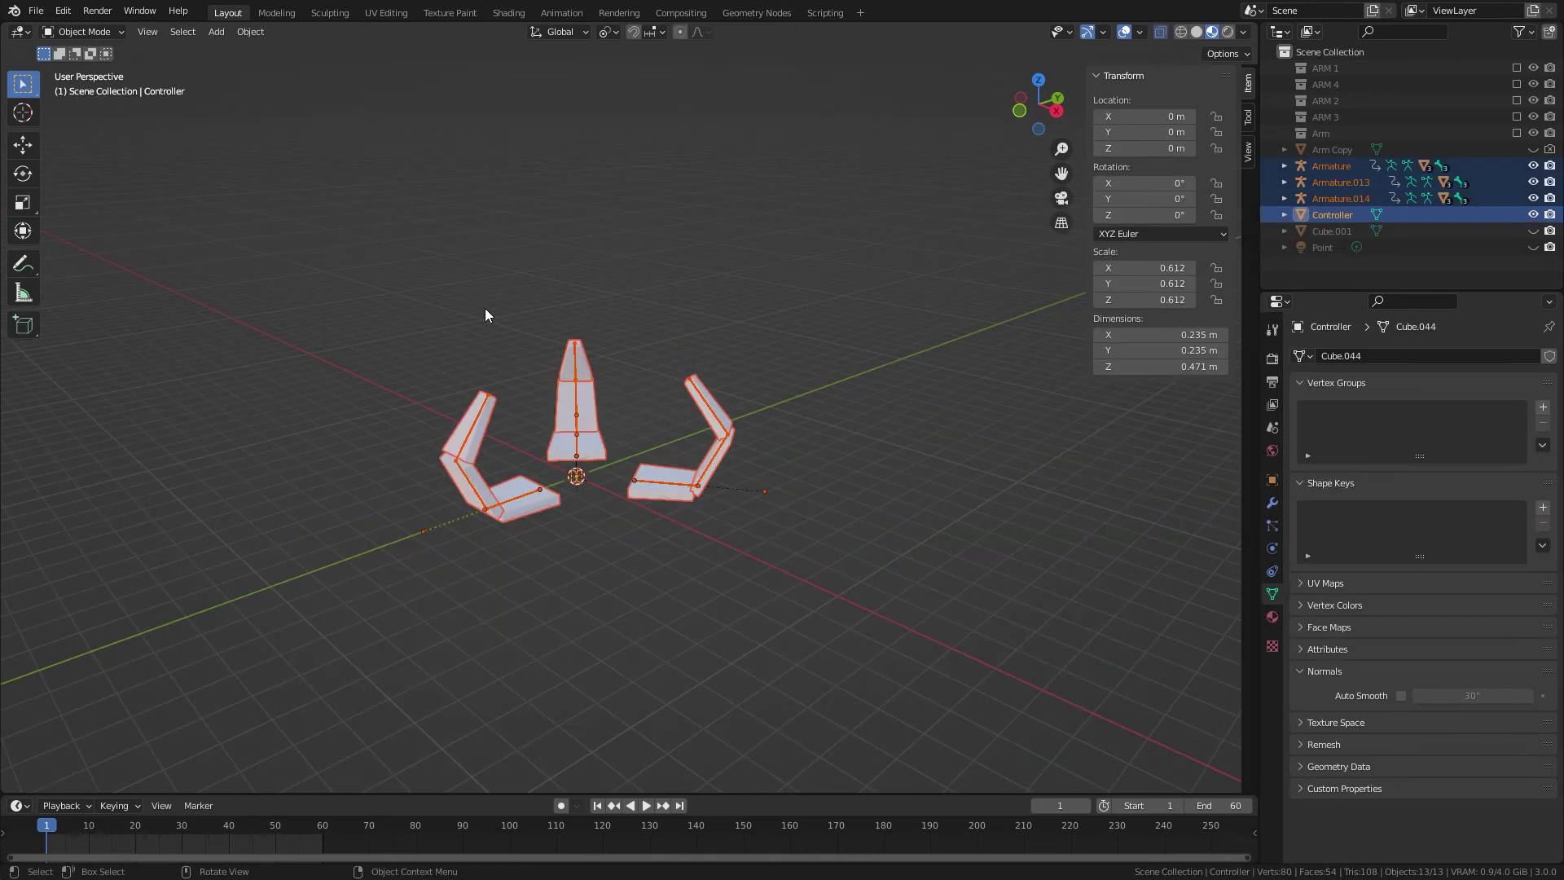
- Rotate the three claws and Controller 90° about Y
key(r)
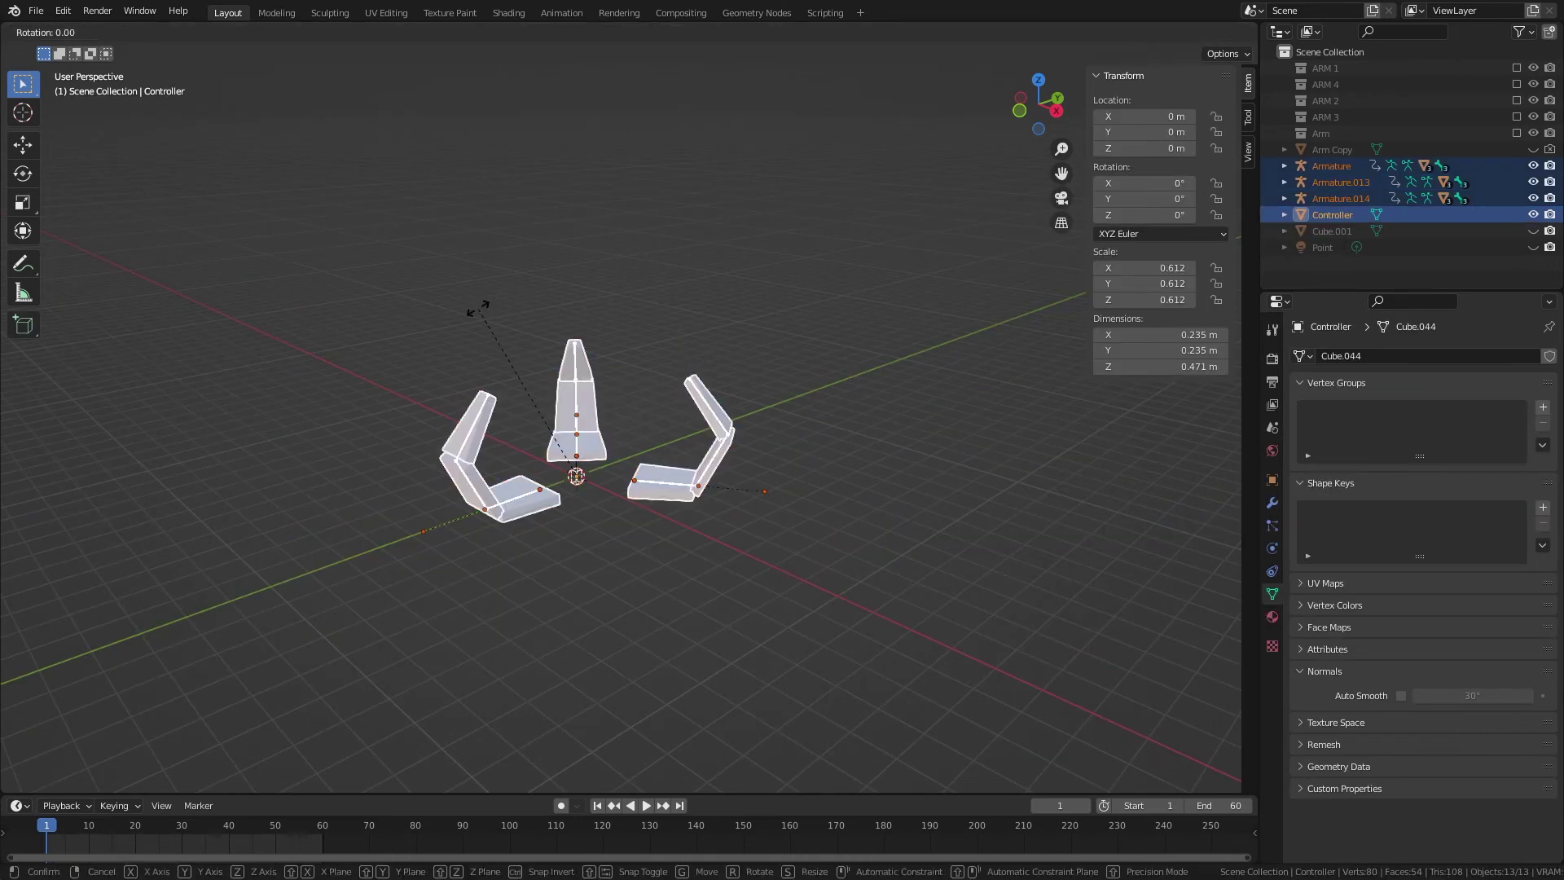
text(y90)
key(Return)
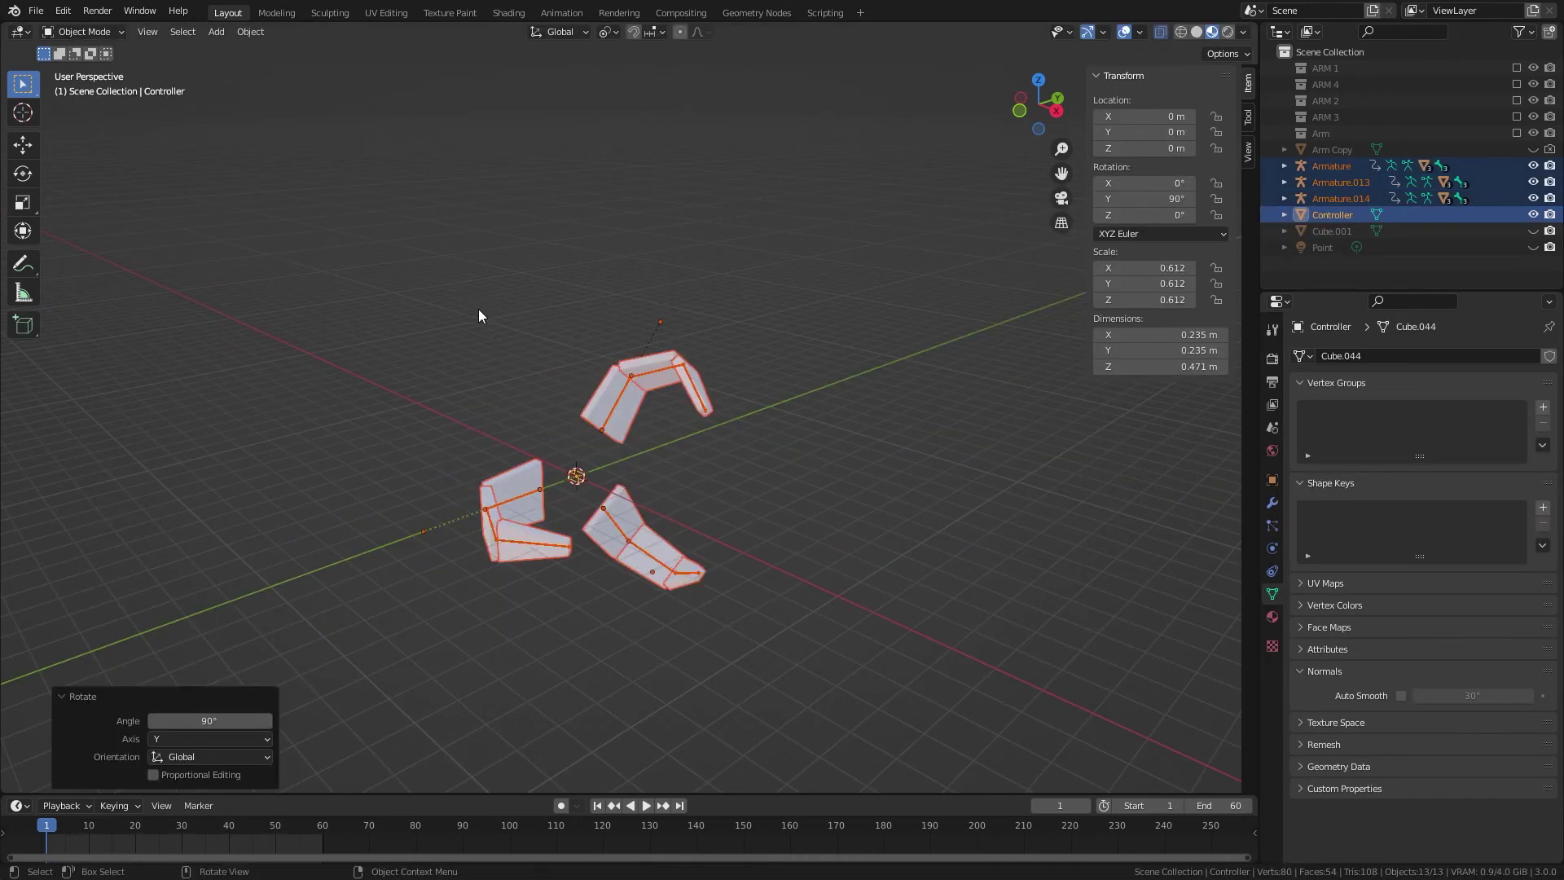
- Re-enable the Arm collection so the segmented arm shows beside the claws
scroll(567, 506, up, 3)
scroll(743, 564, down, 4)
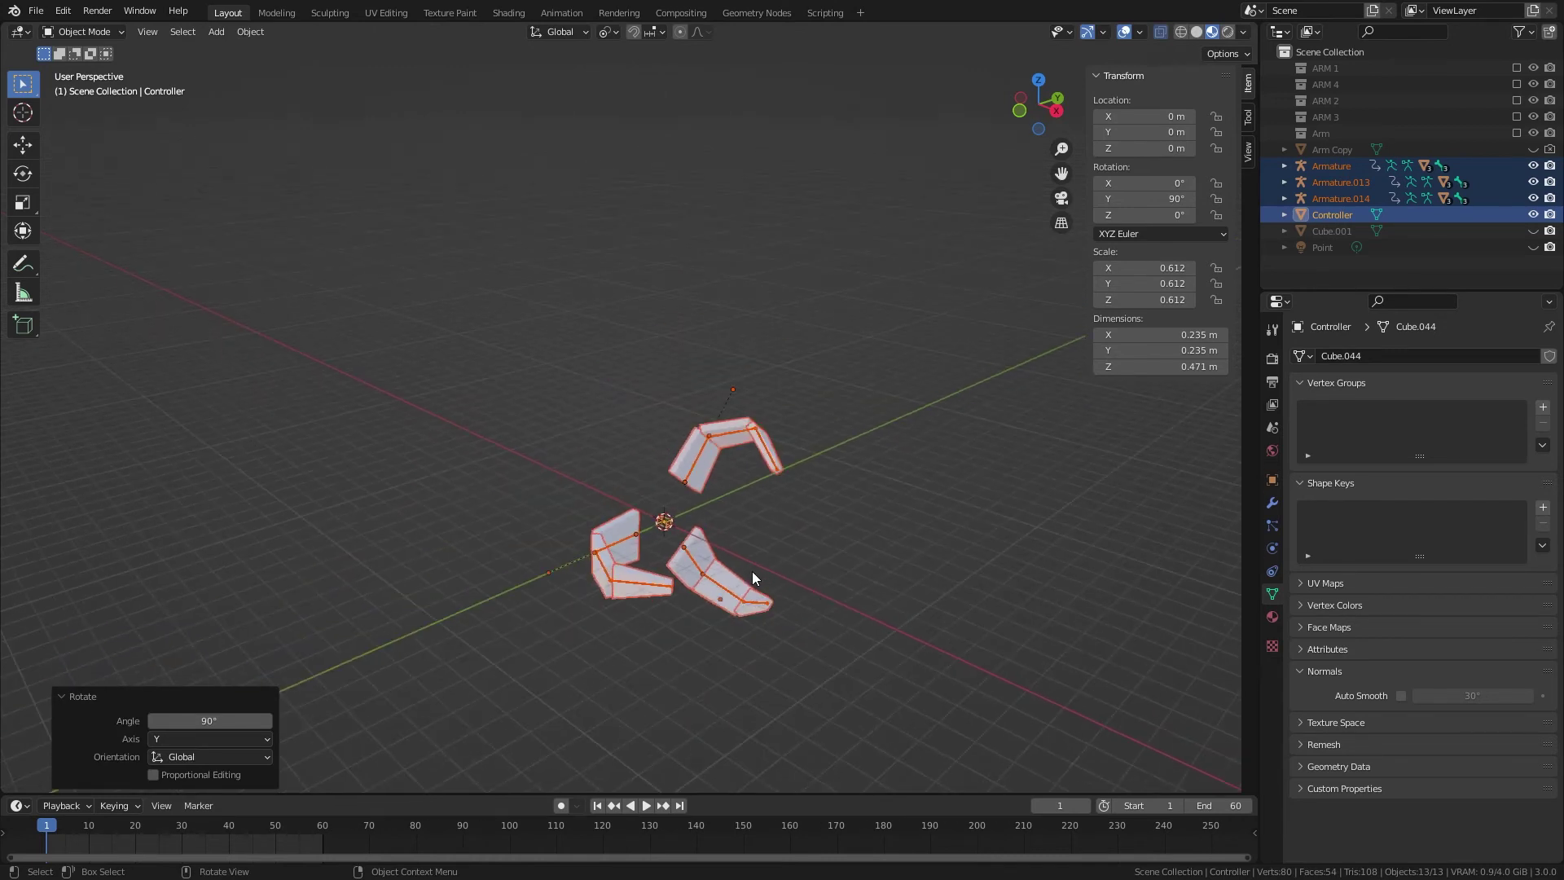
shift+middle_drag(838, 609, 602, 486)
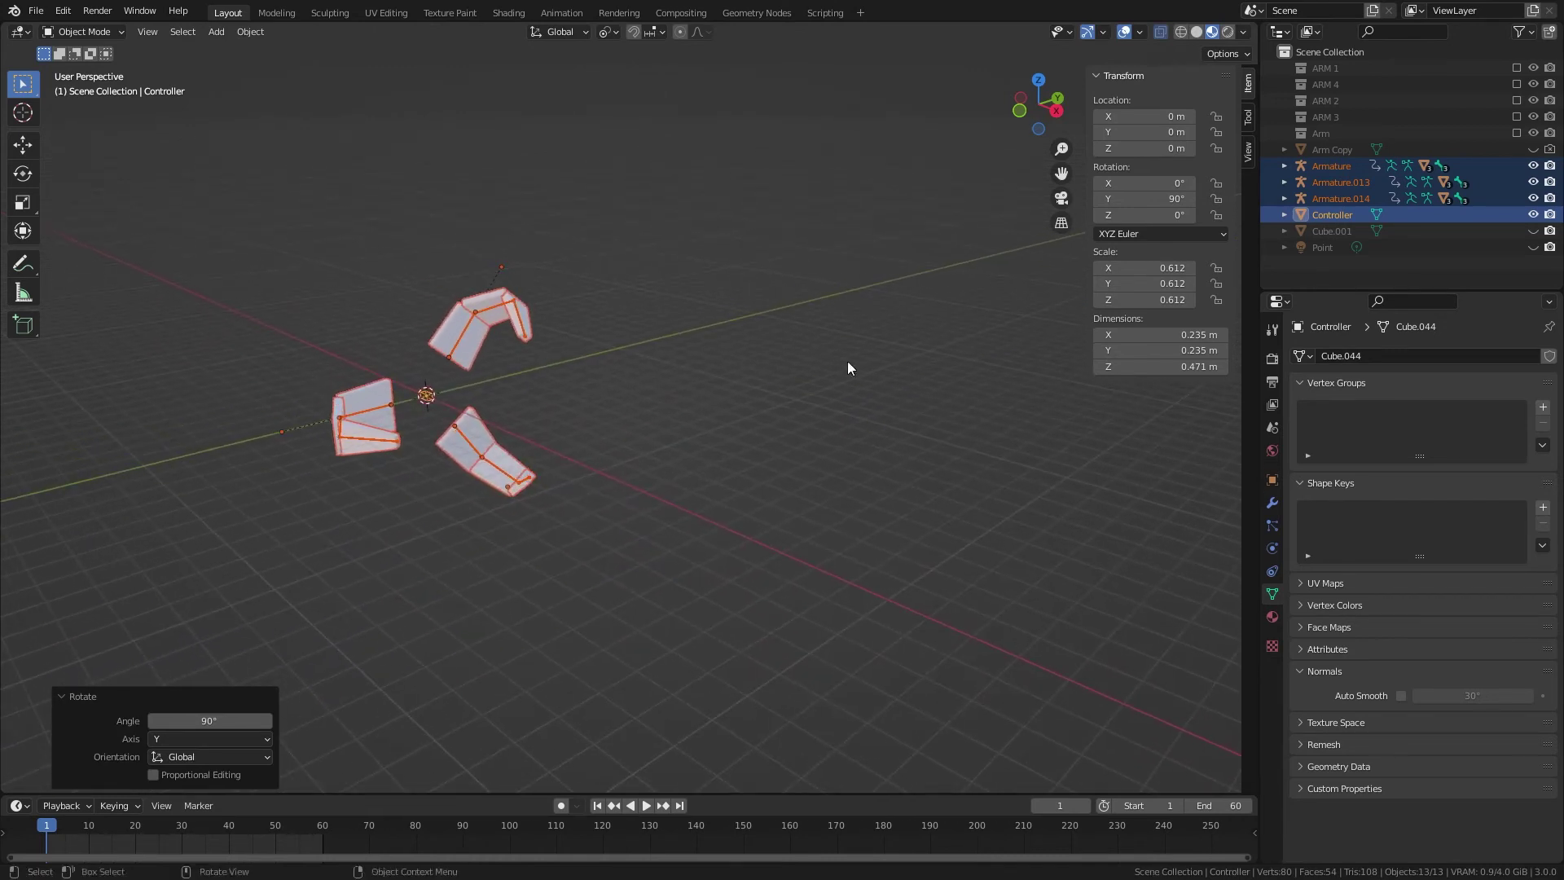
click(1518, 133)
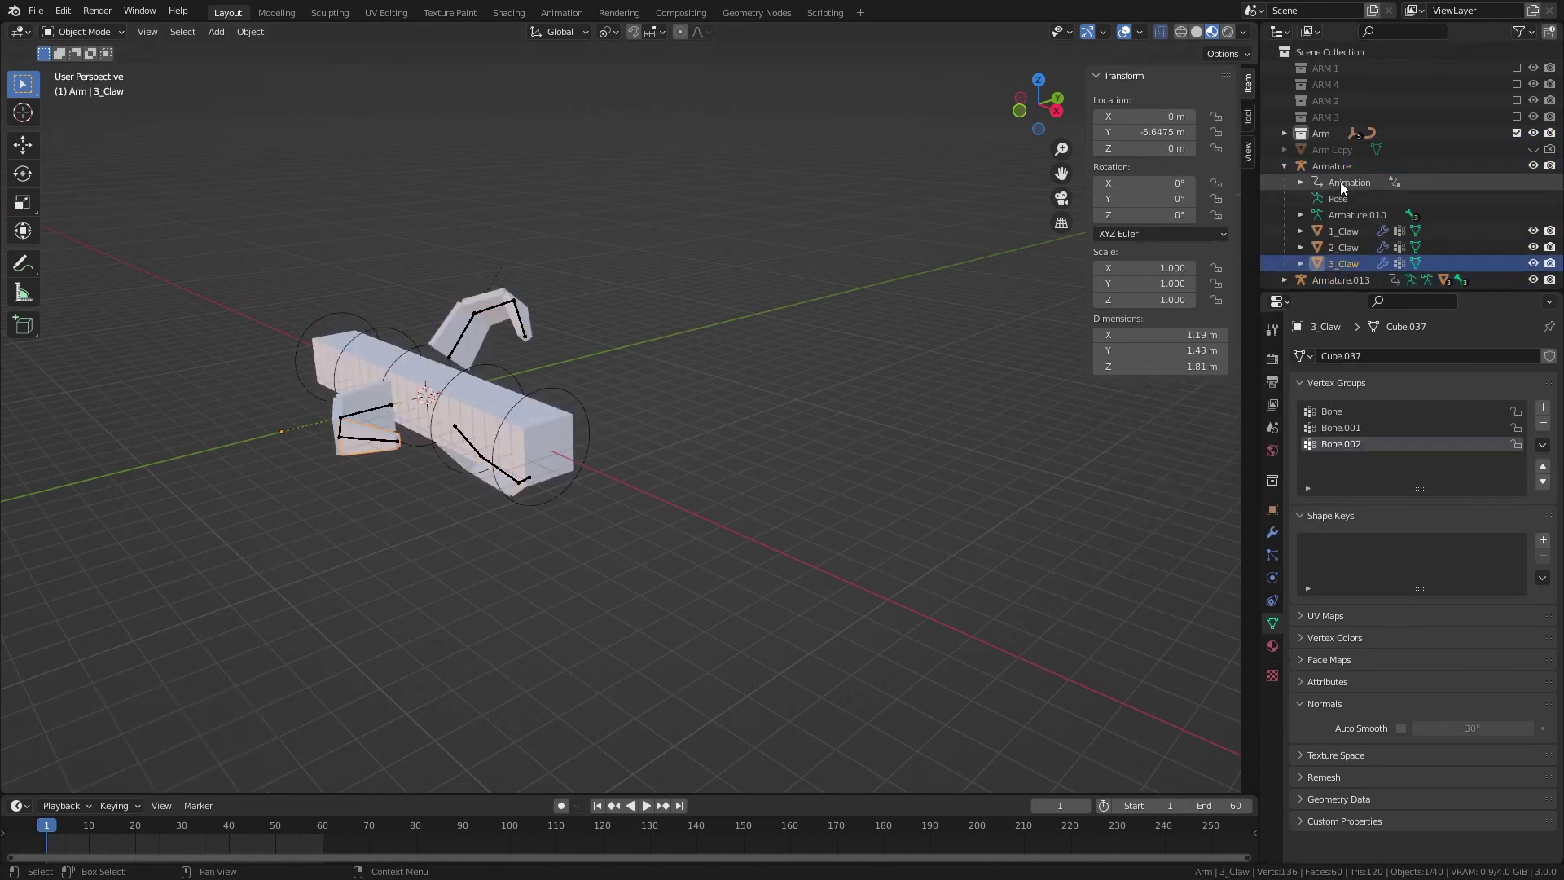
- Select the claw rigs and Controller in the Outliner and move them about 10.5 m along X
click(1338, 169)
scroll(1340, 178, down, 1)
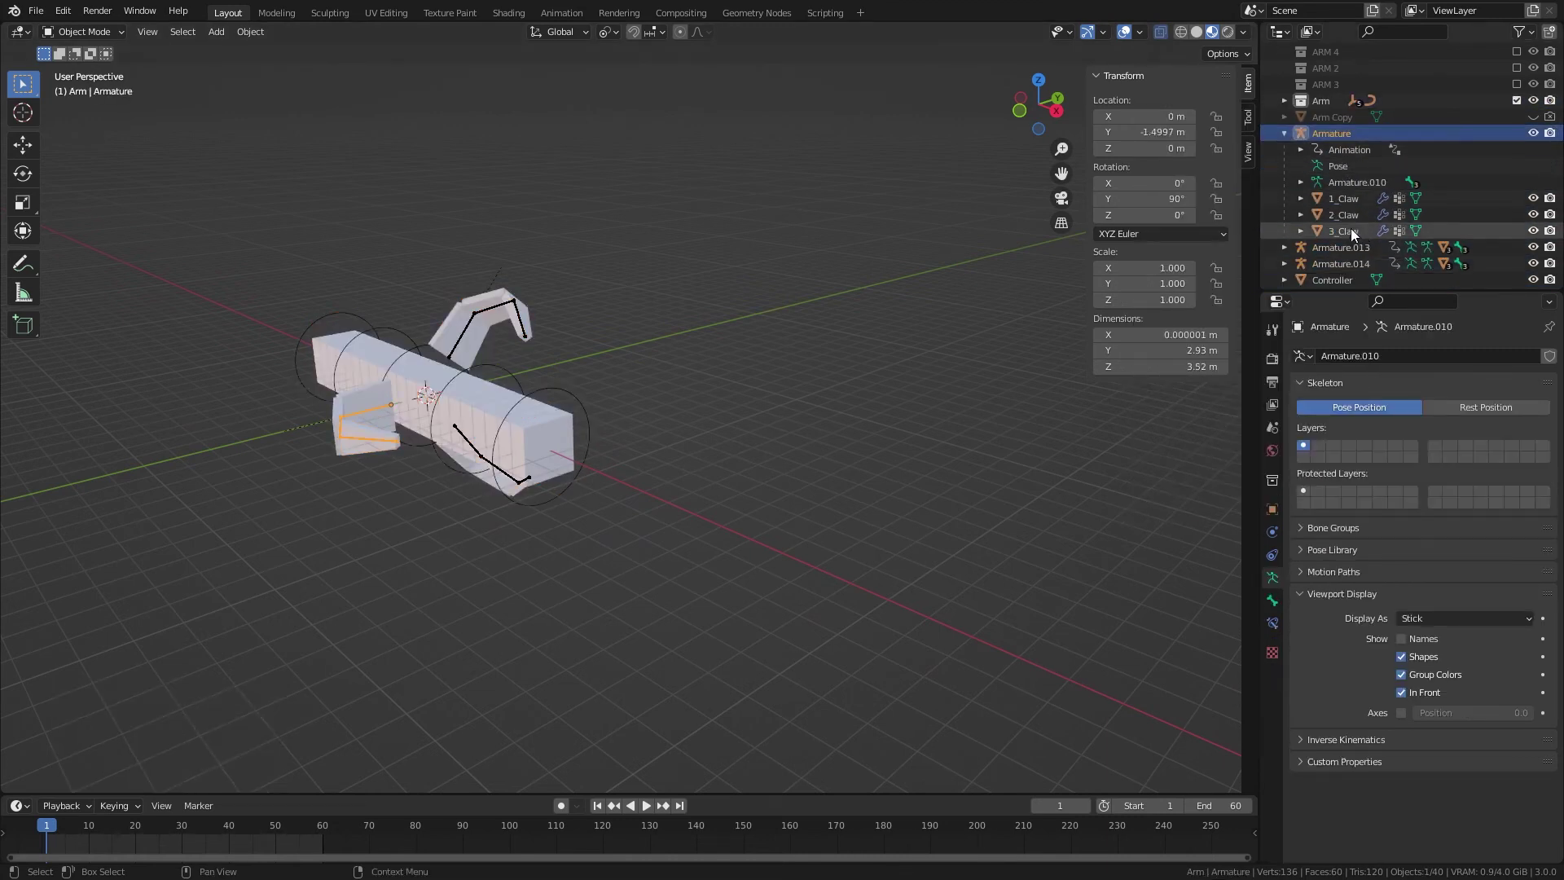
click(1284, 248)
scroll(1298, 246, down, 3)
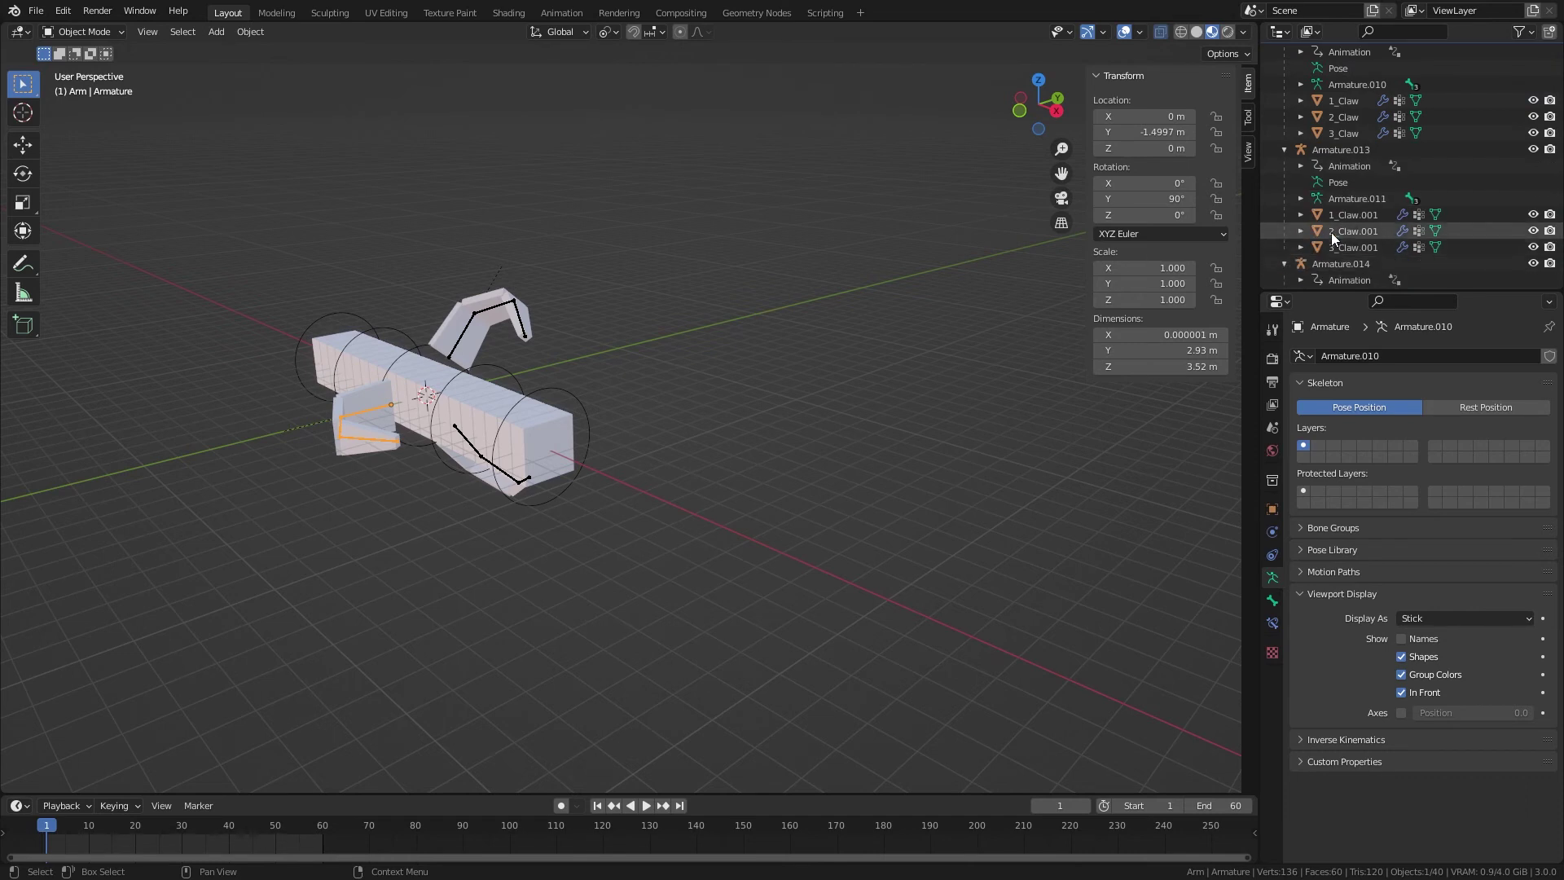
scroll(1332, 232, up, 3)
scroll(1364, 174, down, 7)
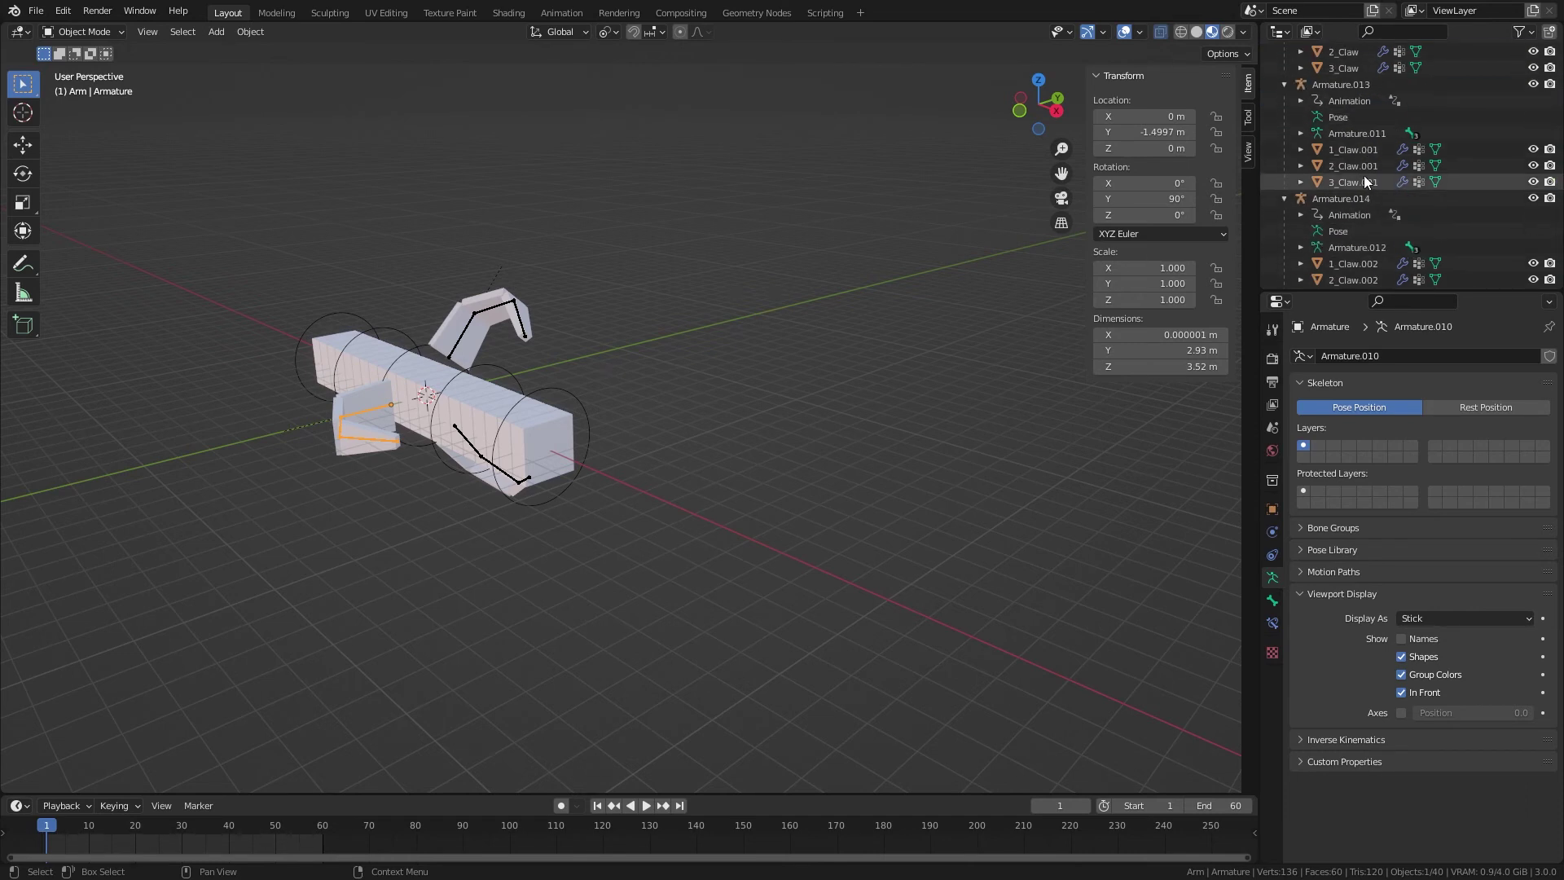
shift+click(1346, 242)
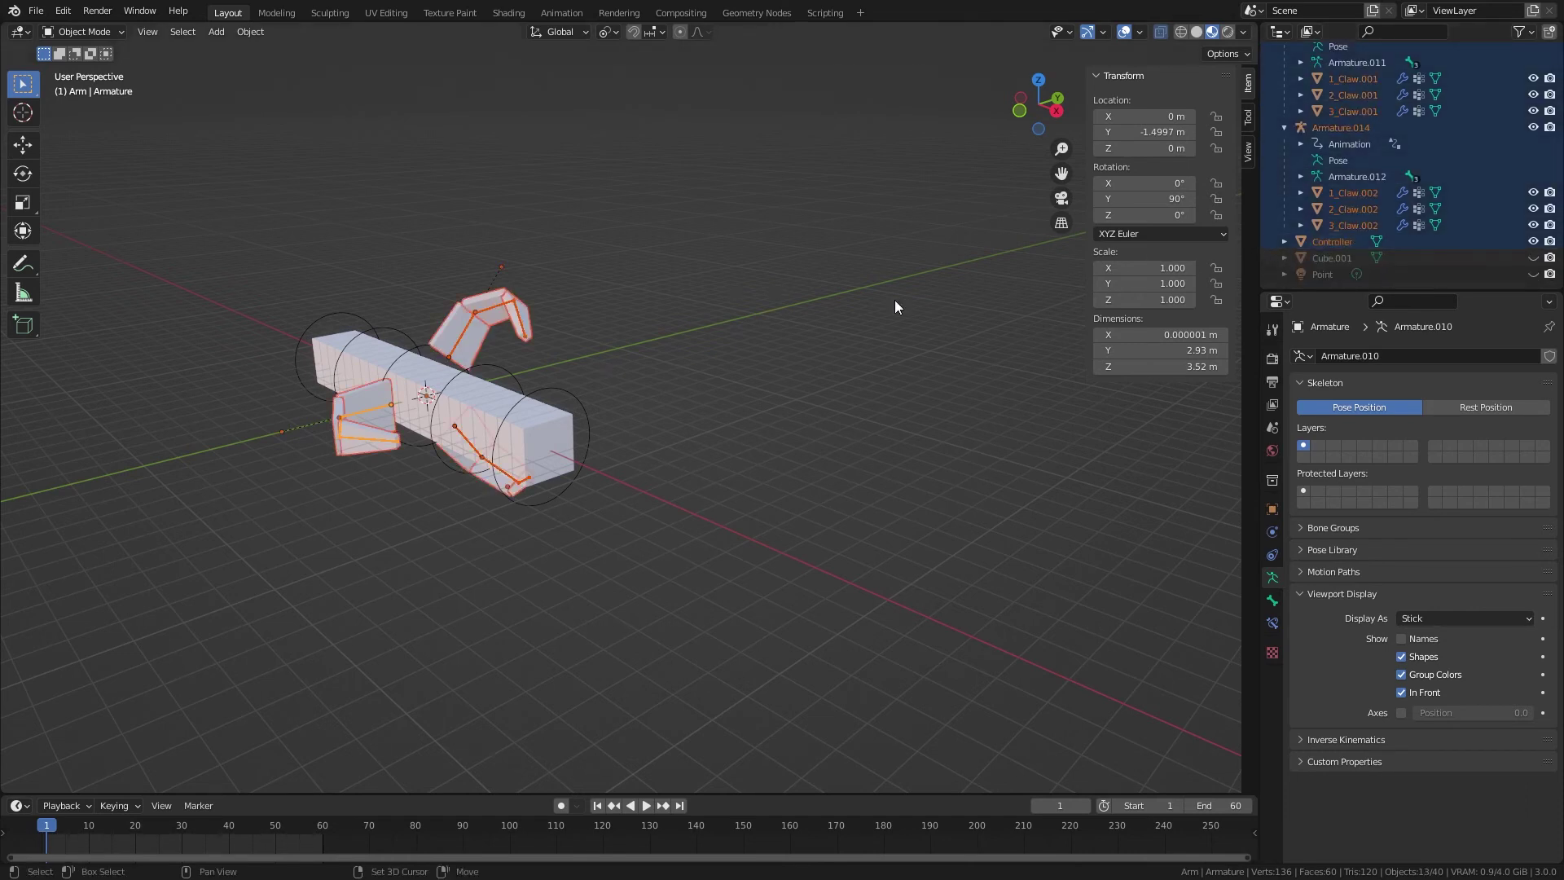
key(g)
key(x)
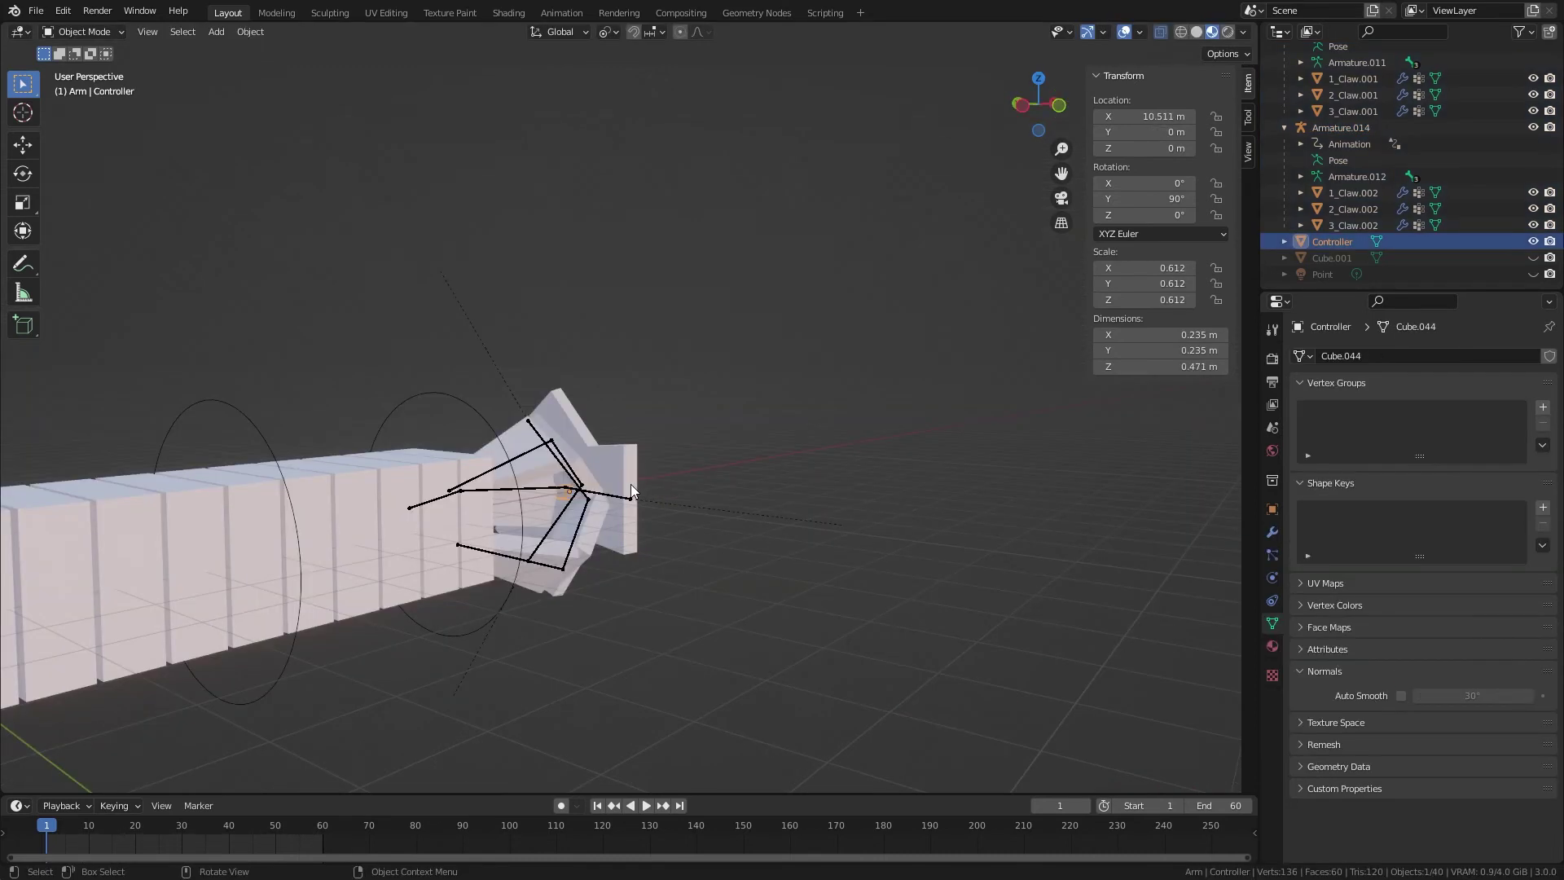
- Apply the Controller's location so it reads 0 m on every axis
key(ctrl+a)
click(609, 471)
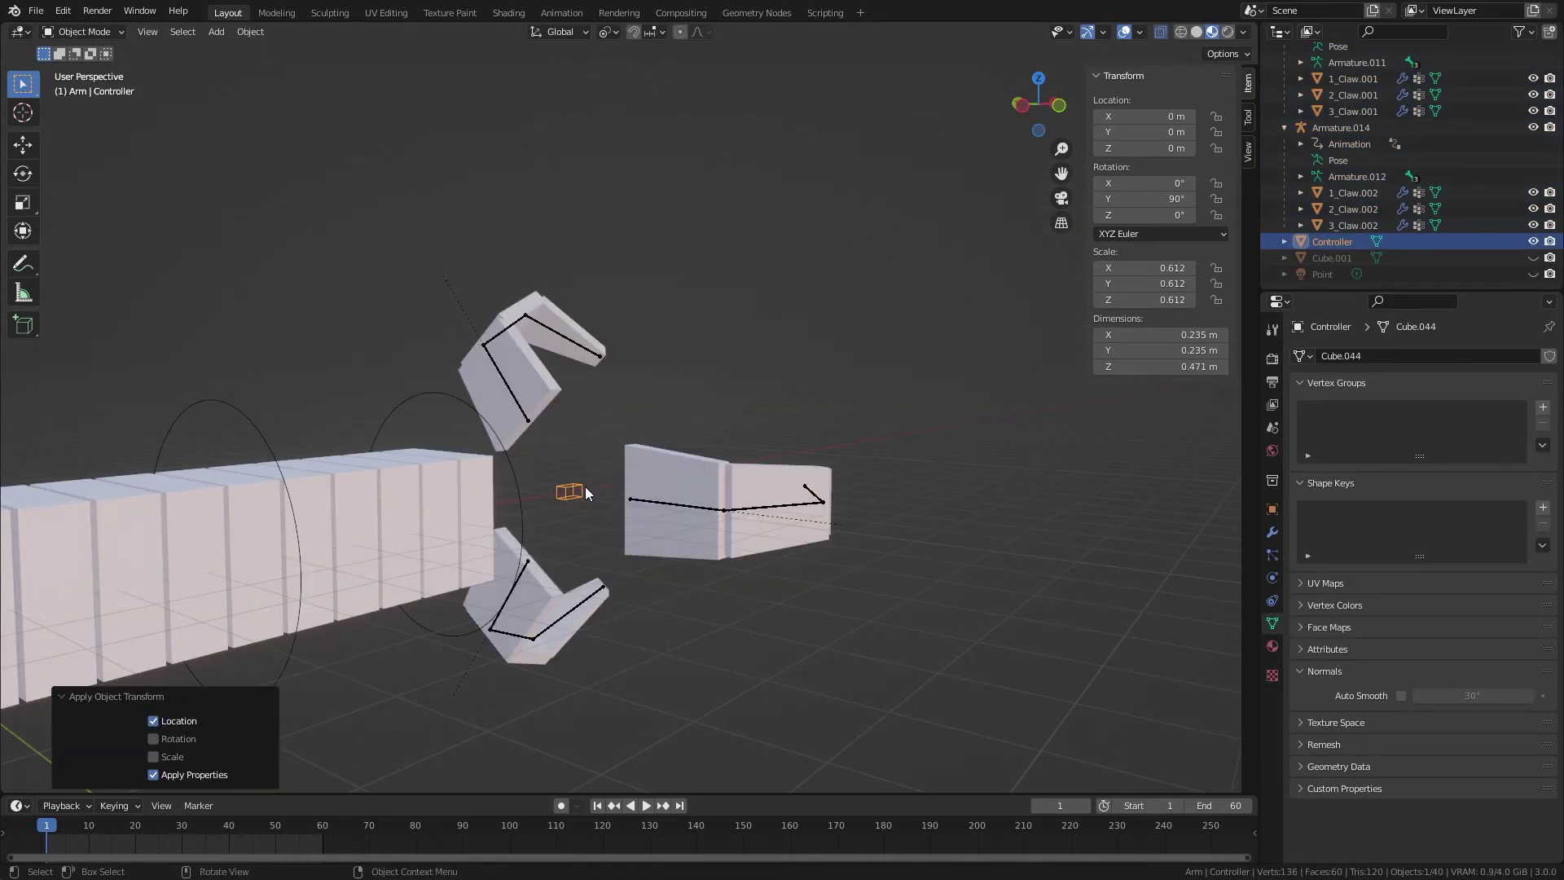
middle_drag(585, 487, 520, 516)
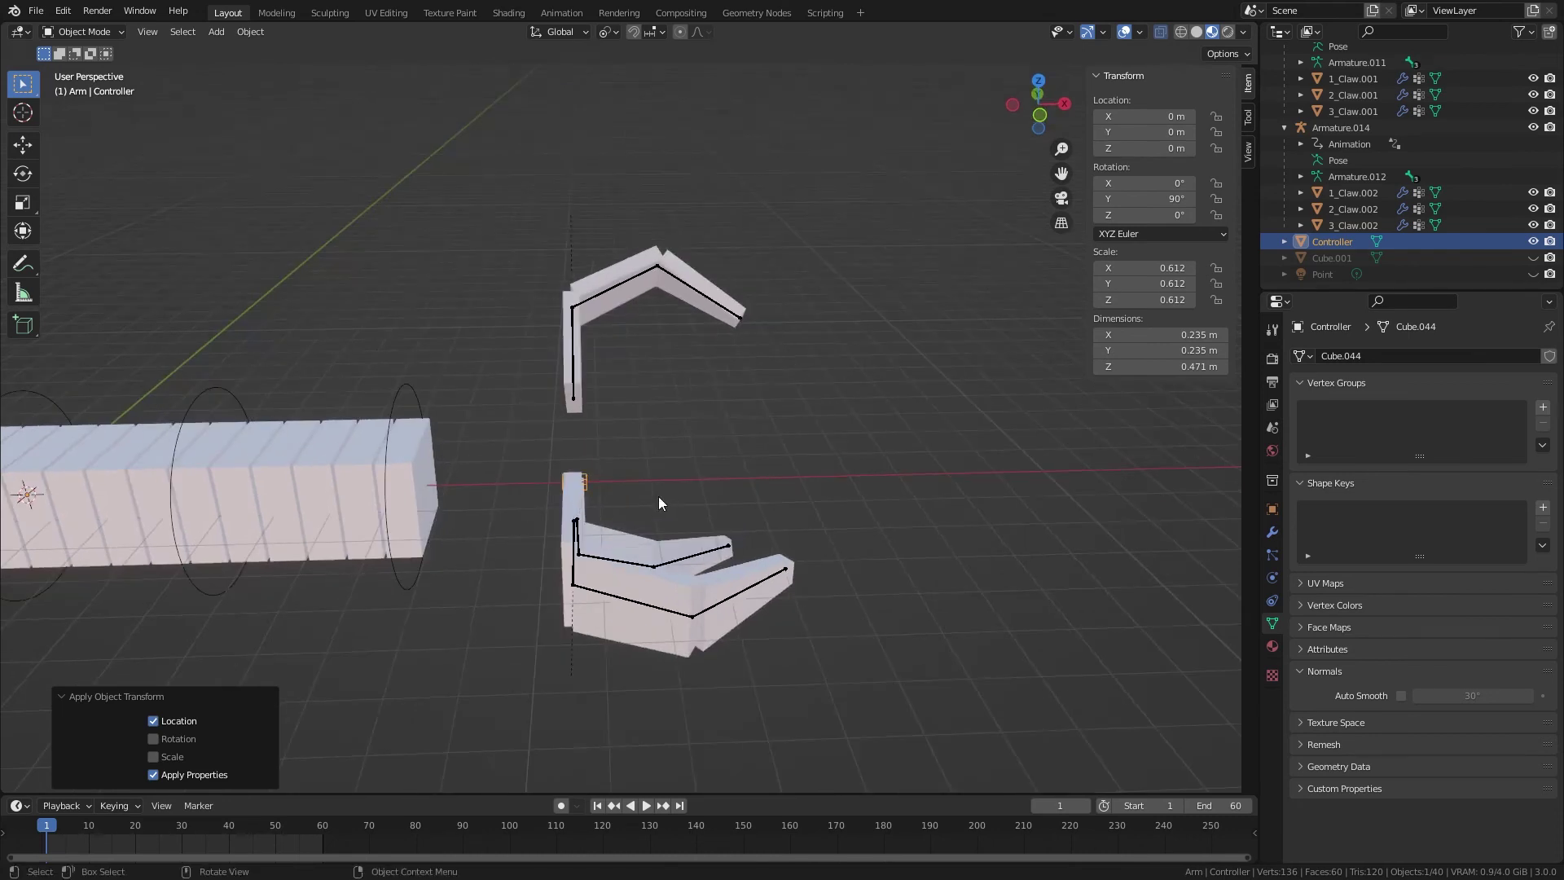
- Test-move the Controller to check the claws, then hide Arm Copy from the viewport
key(g)
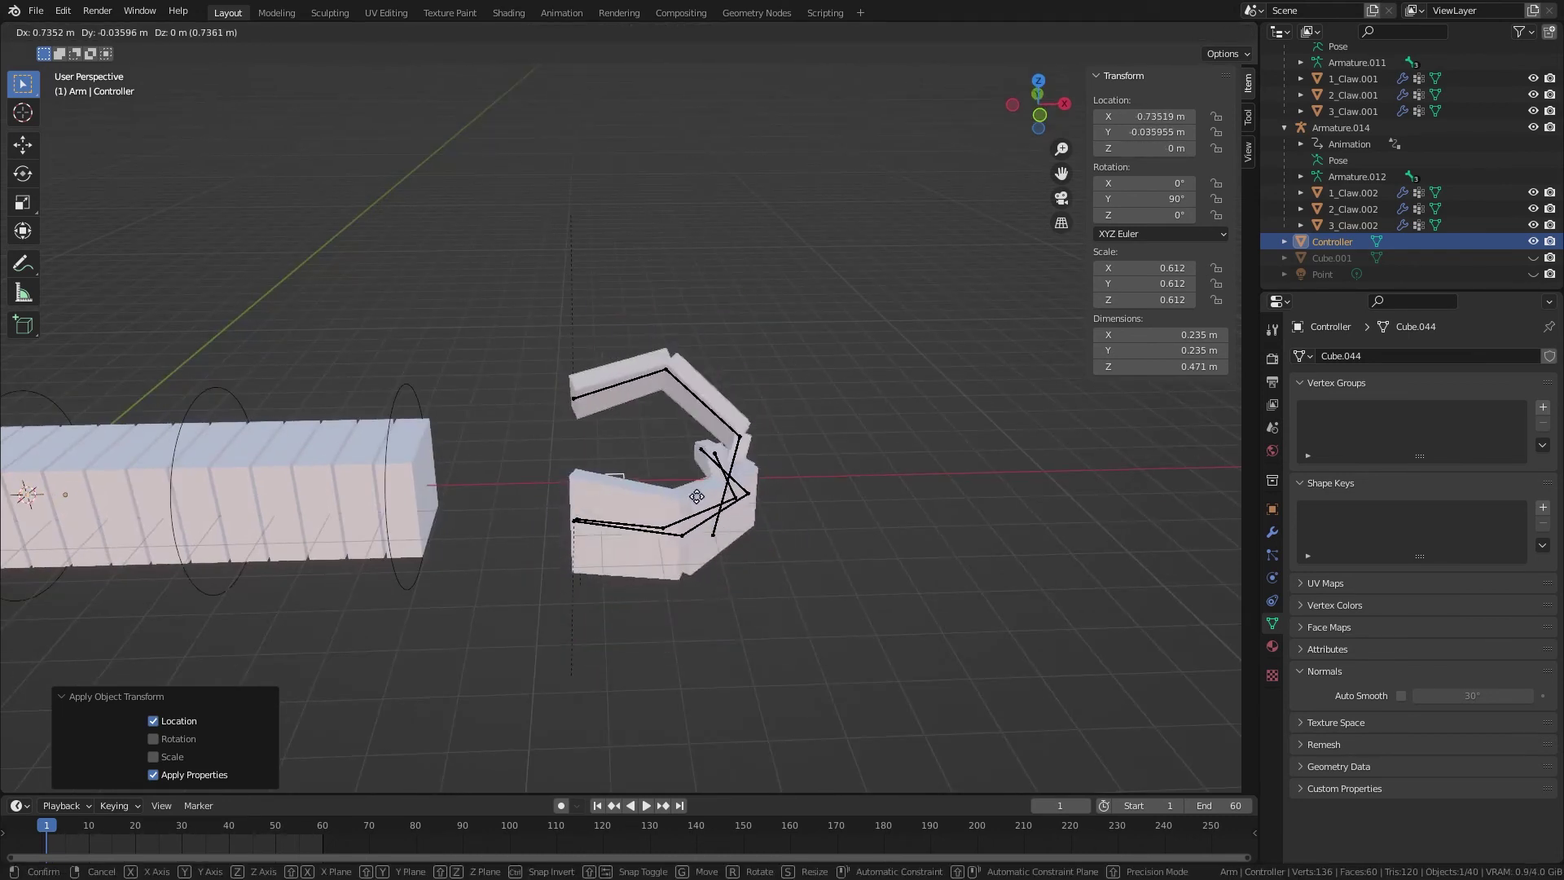
right_click(689, 489)
shift+middle_drag(681, 509, 742, 520)
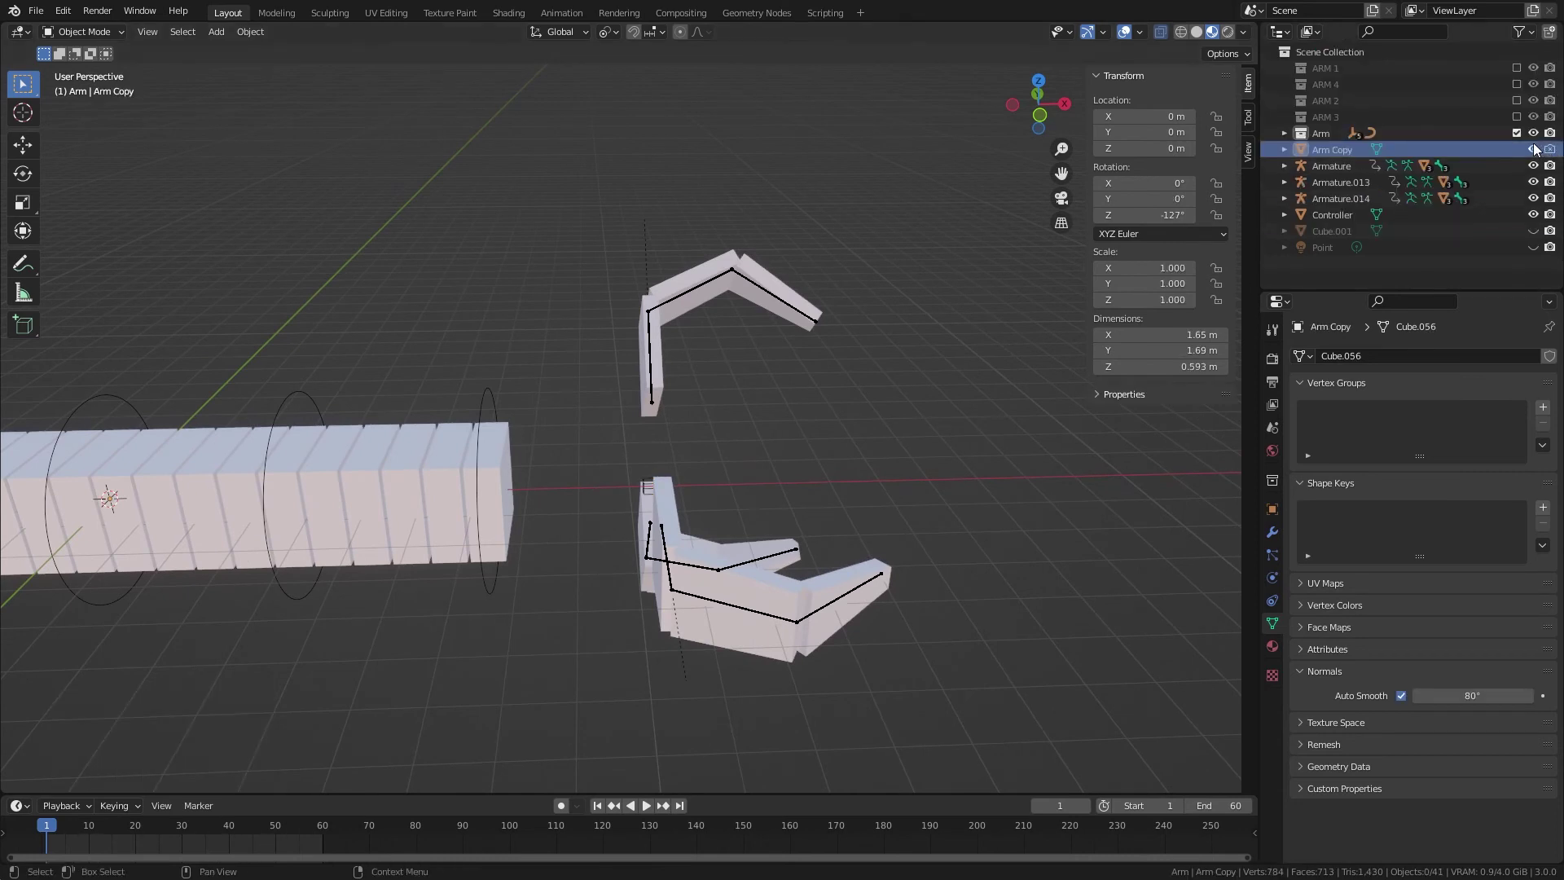
click(1535, 150)
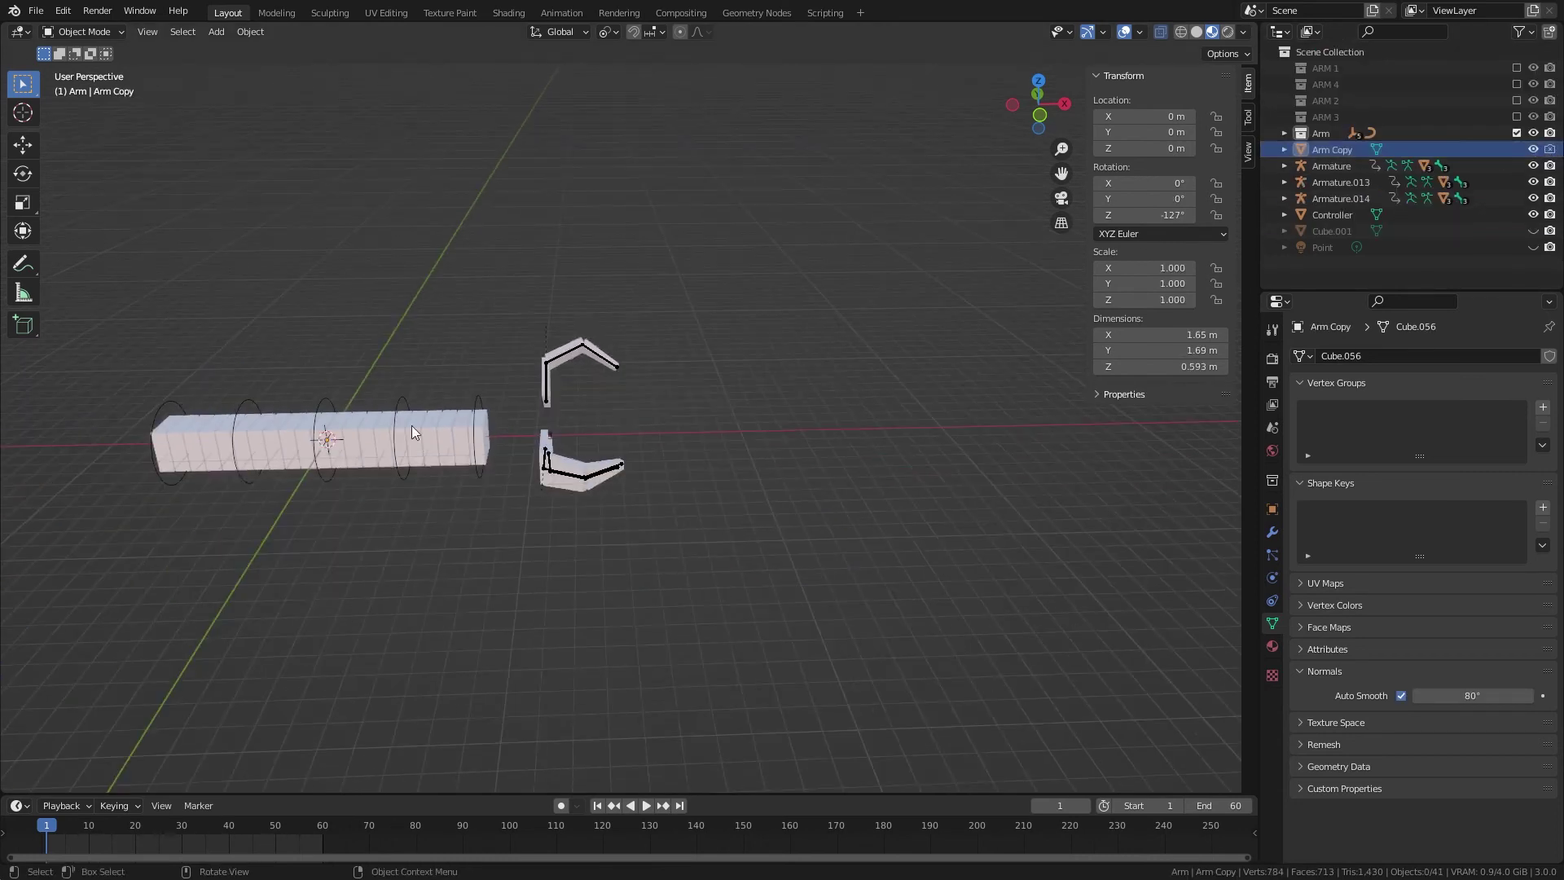
- Duplicate Cube.001 into a new block placed along X at 8.1753 m
click(1346, 232)
key(shift+d)
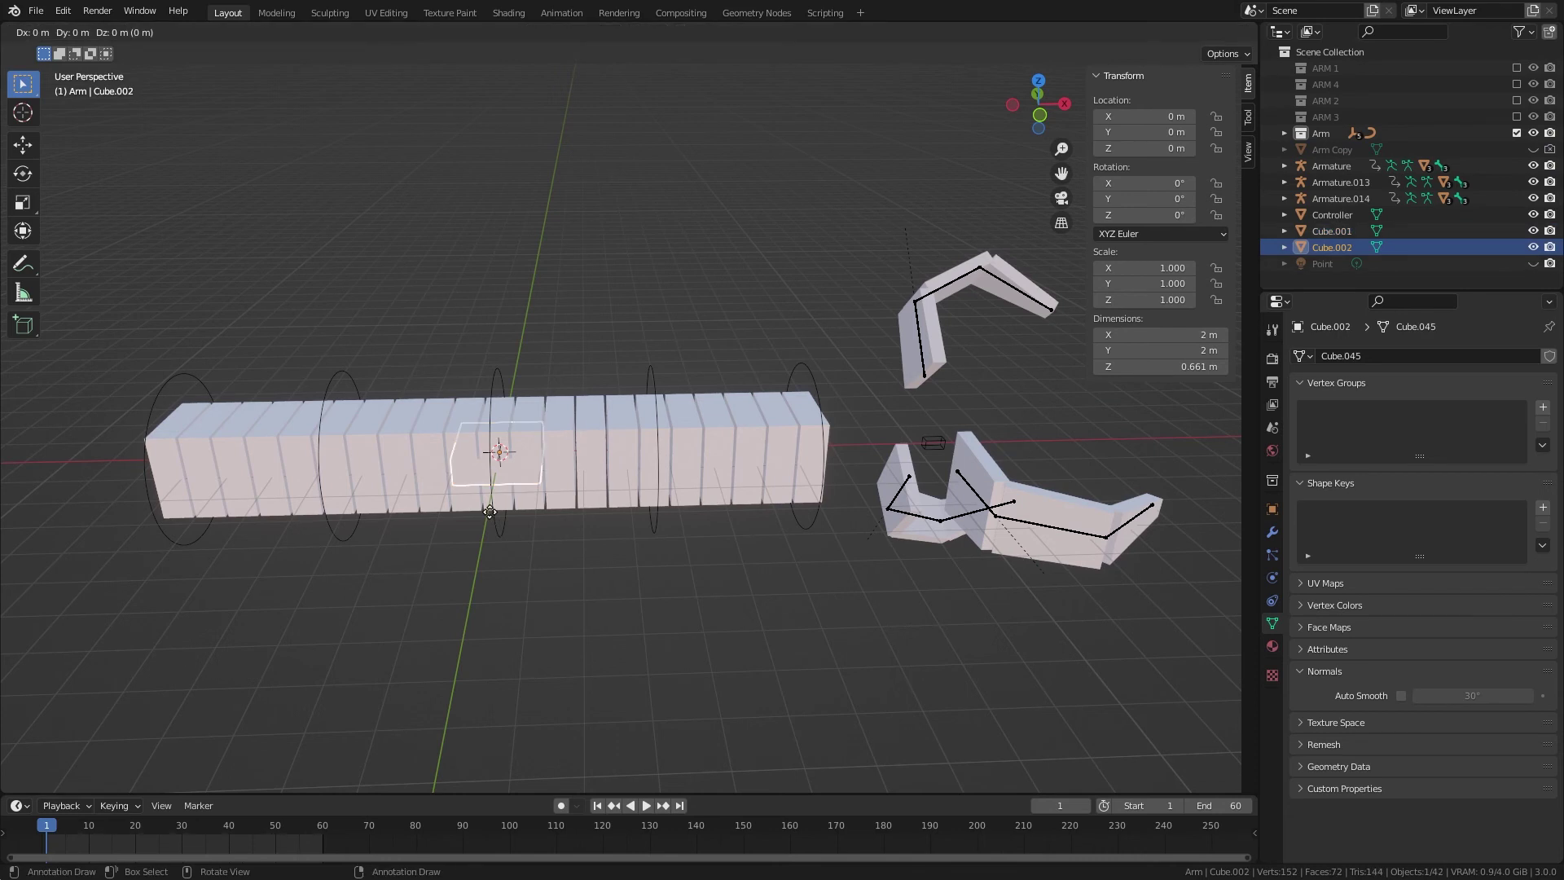
key(Escape)
key(g)
key(x)
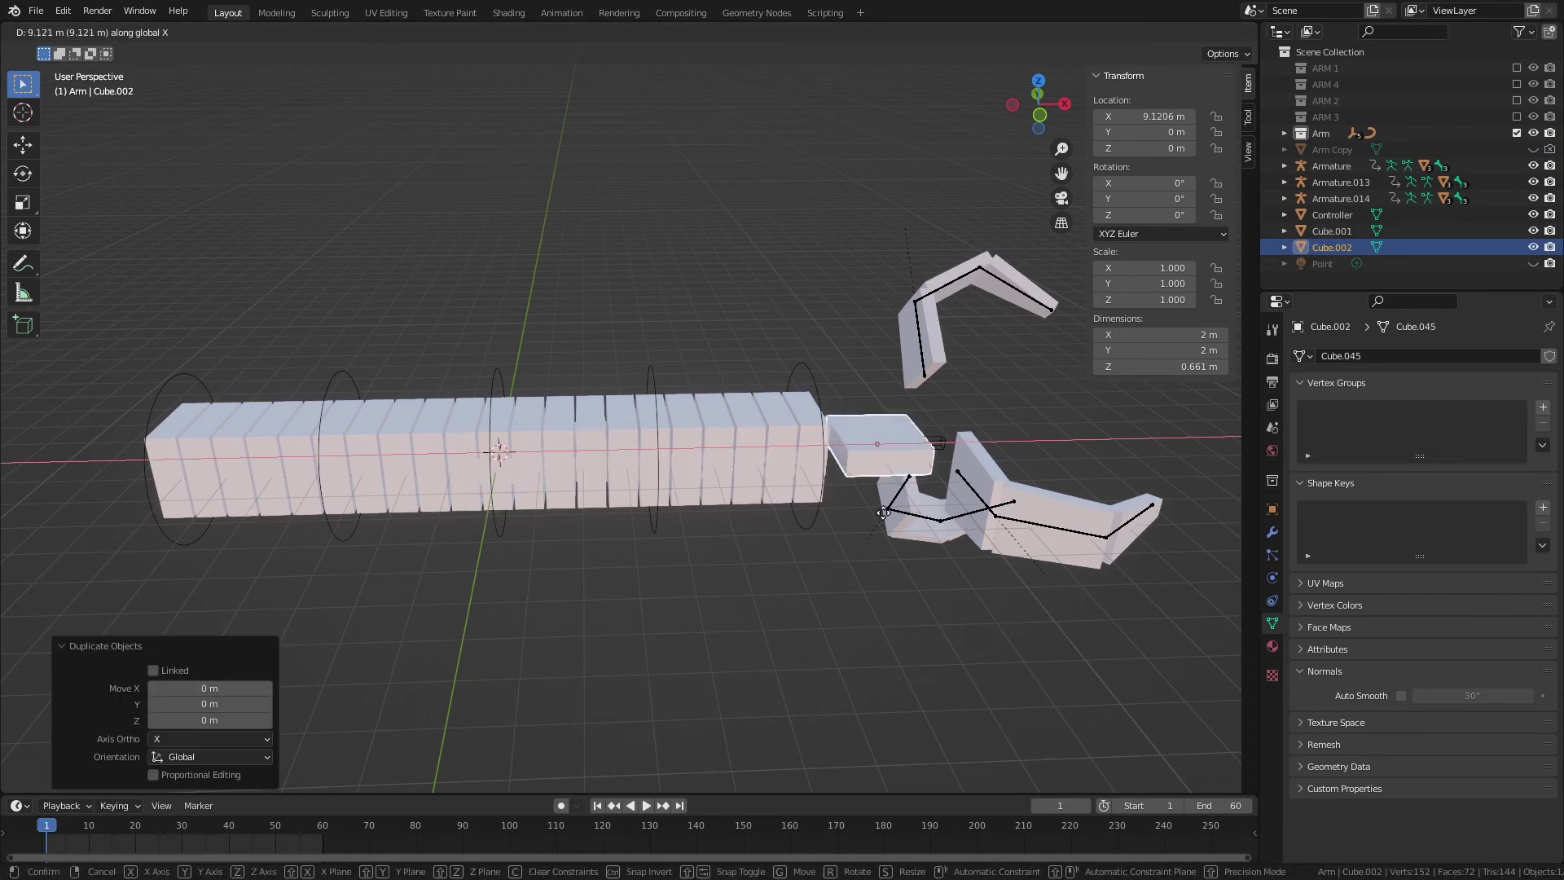
click(832, 520)
- Turn the new block 90° about the Y axis with R Y 90
shift+middle_drag(928, 466, 698, 550)
text(ry90)
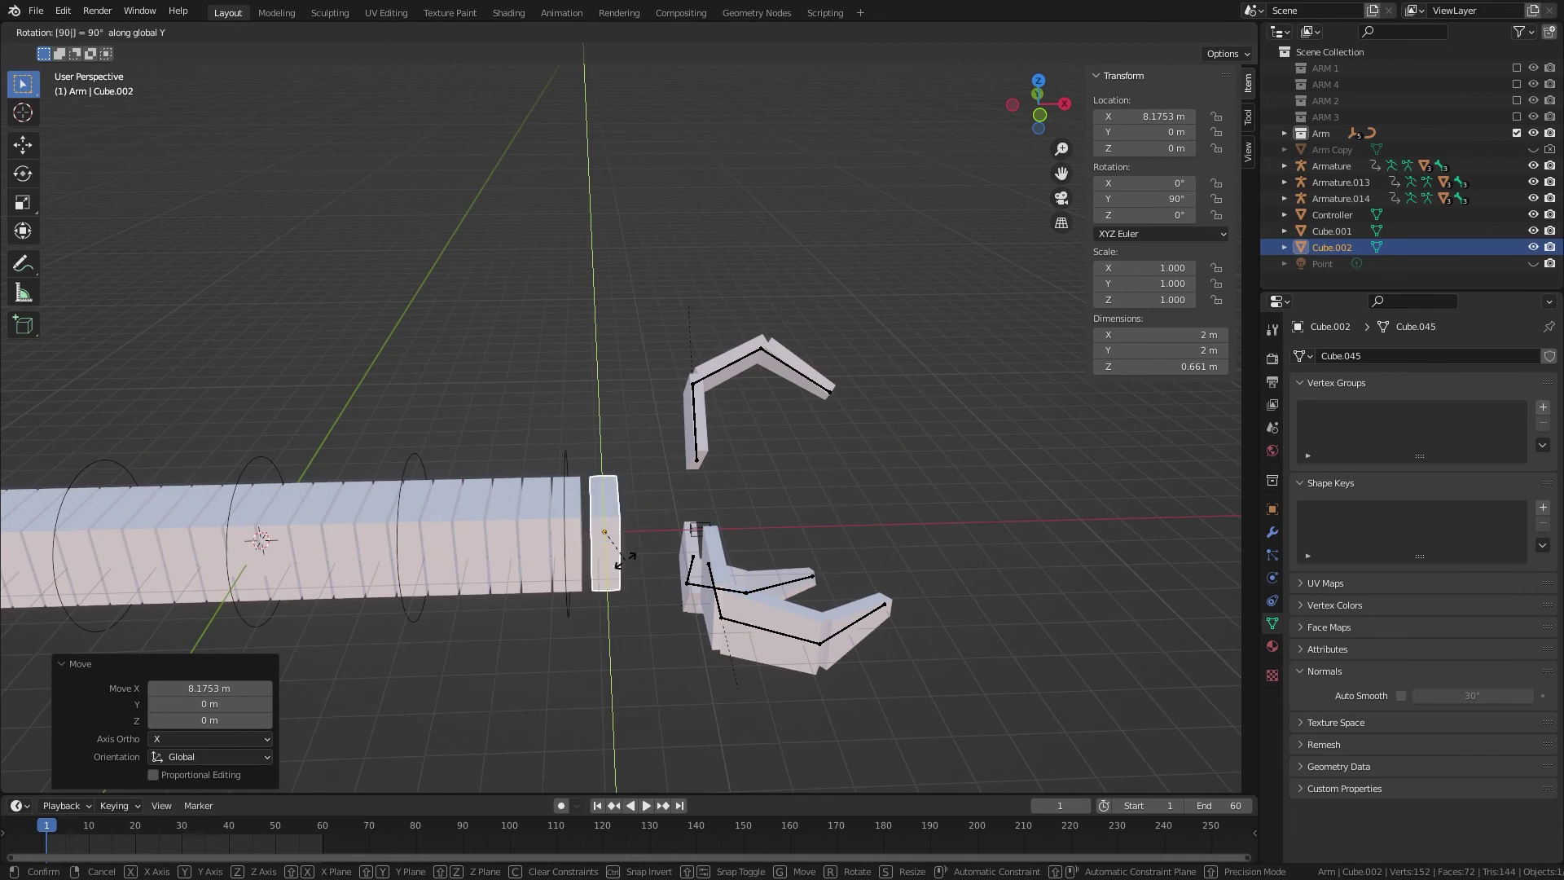
key(Return)
- Parent the claw rigs Armature.013, Armature.014 and Armature to Cube.002
scroll(657, 562, up, 4)
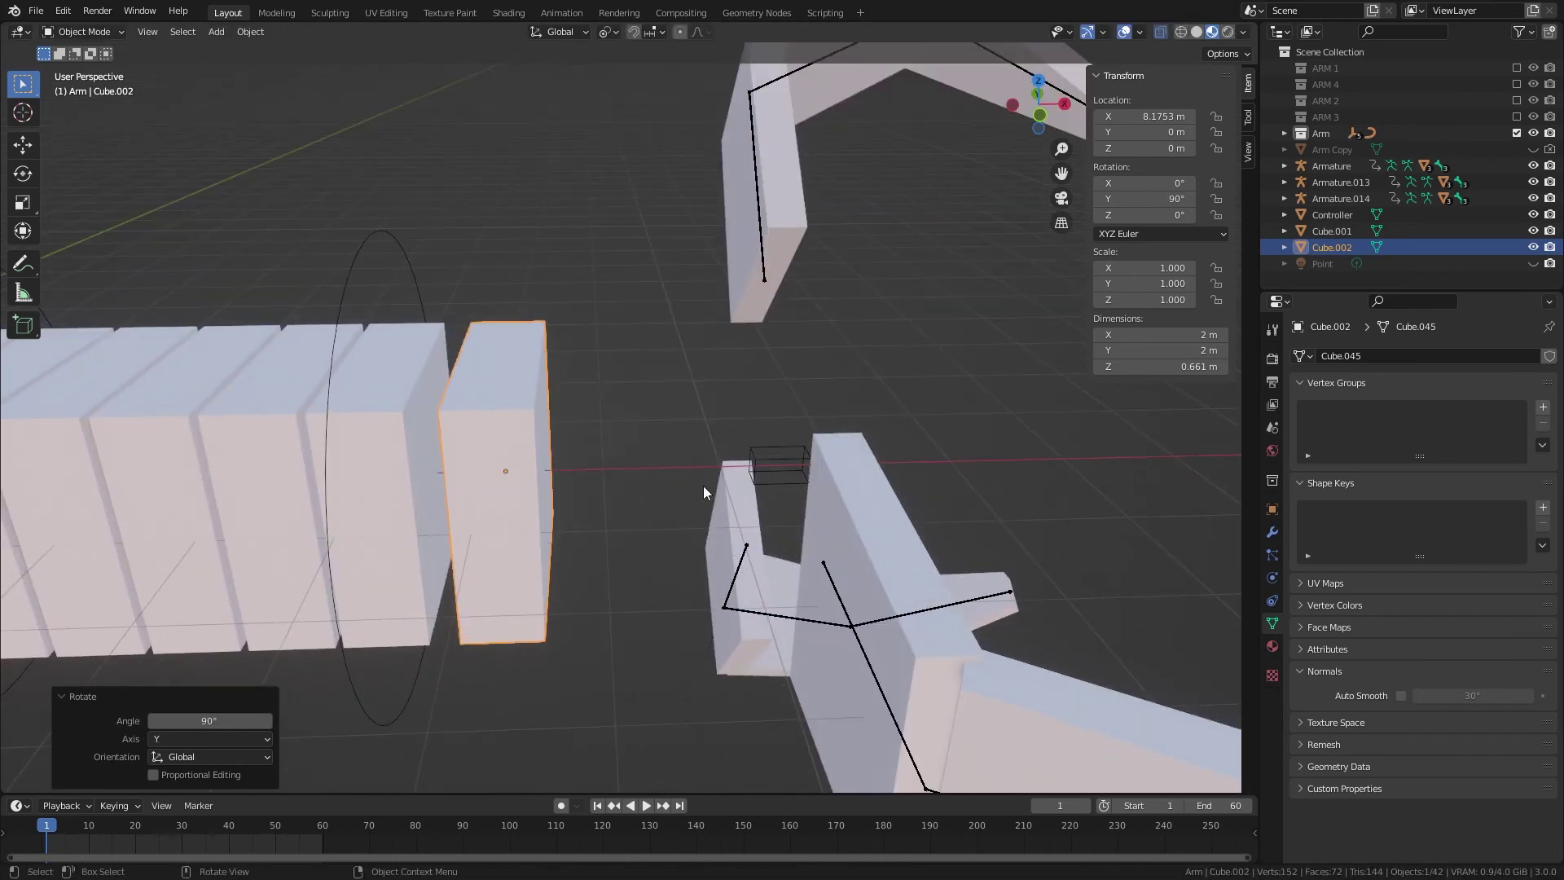
click(766, 269)
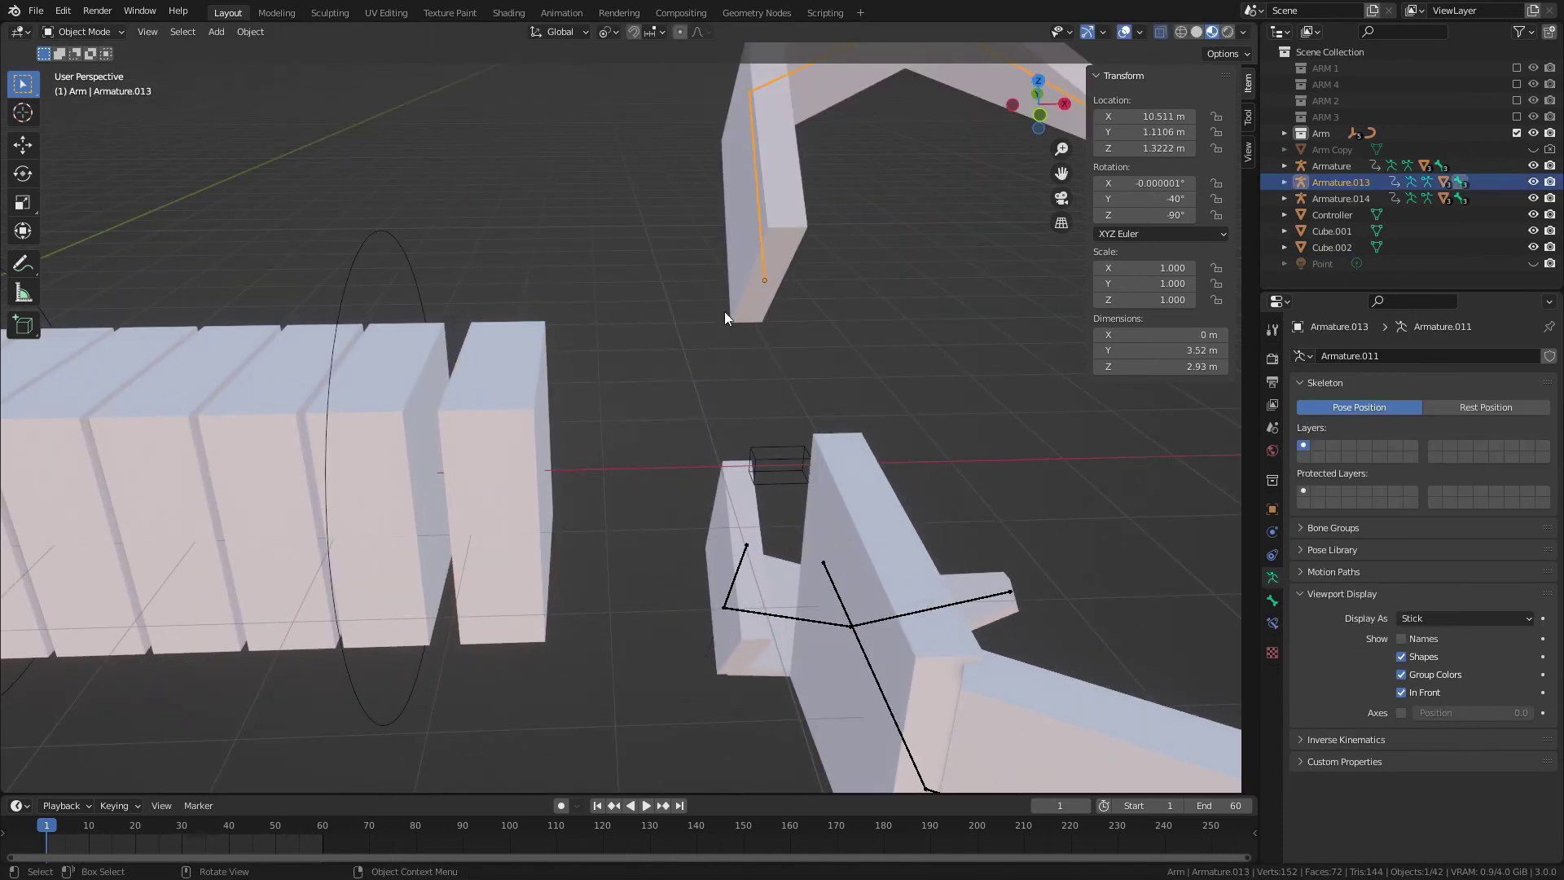
key(g)
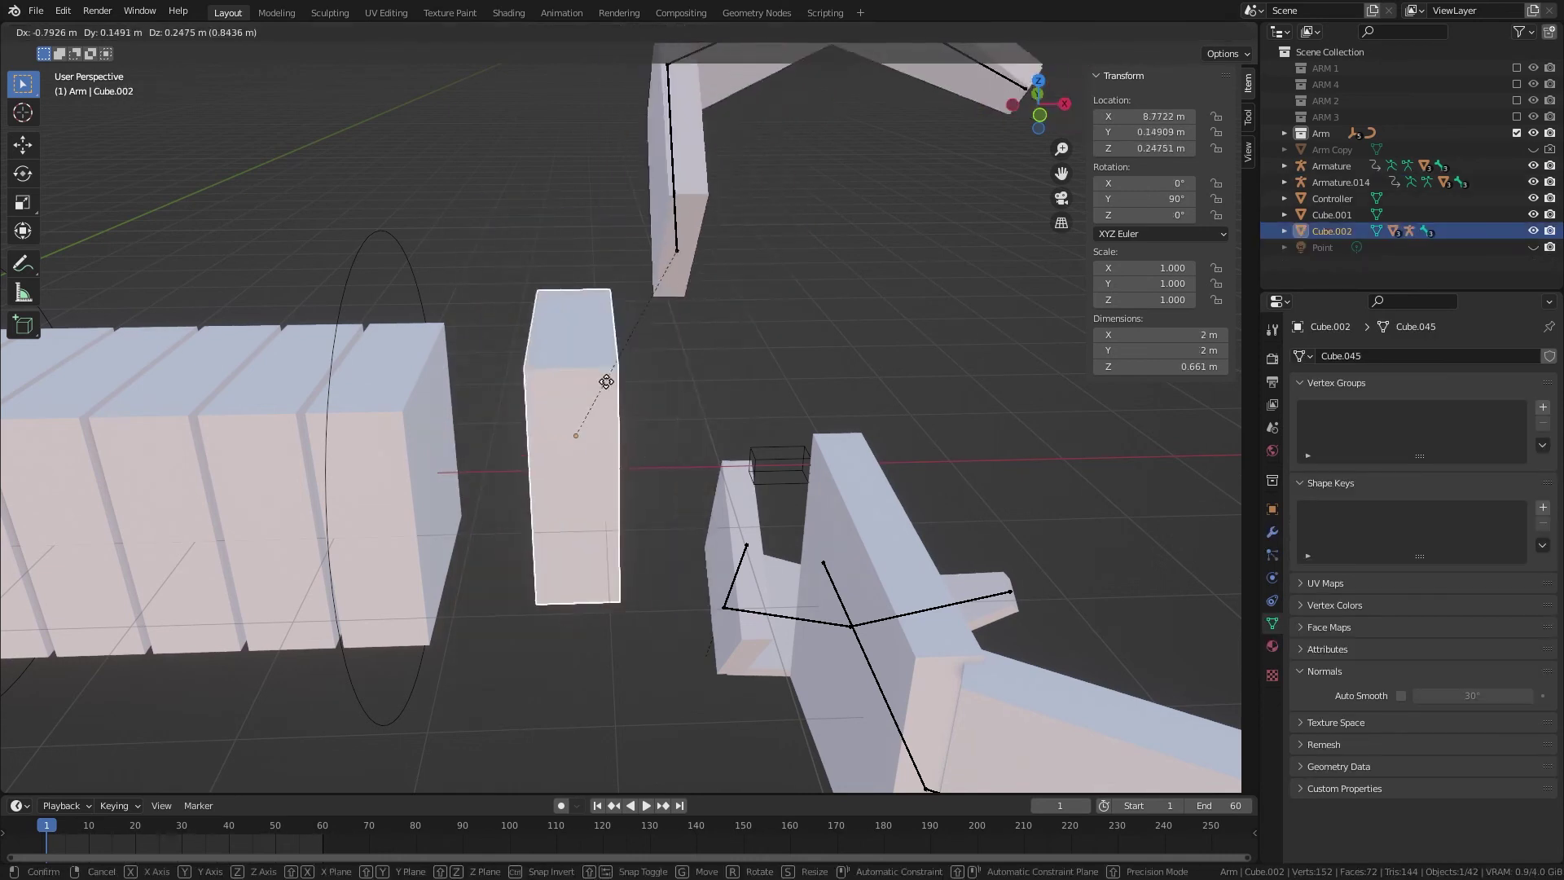
right_click(604, 381)
click(741, 570)
shift+click(693, 536)
key(ctrl+p)
click(692, 531)
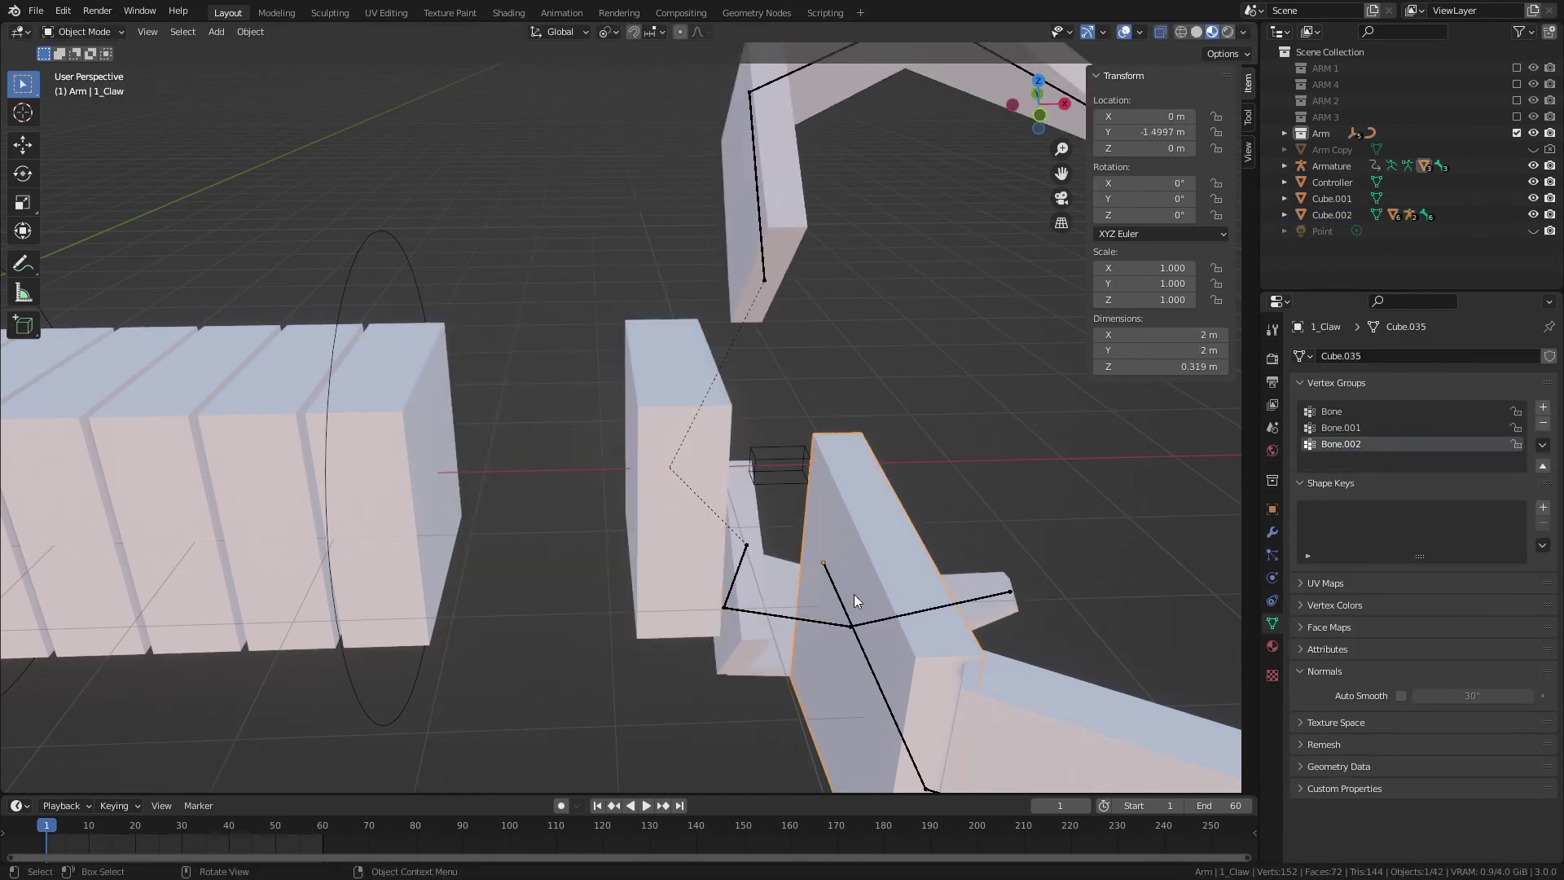
key(ctrl+p)
click(691, 493)
- Parent the Controller to the Cube.002 block
click(754, 467)
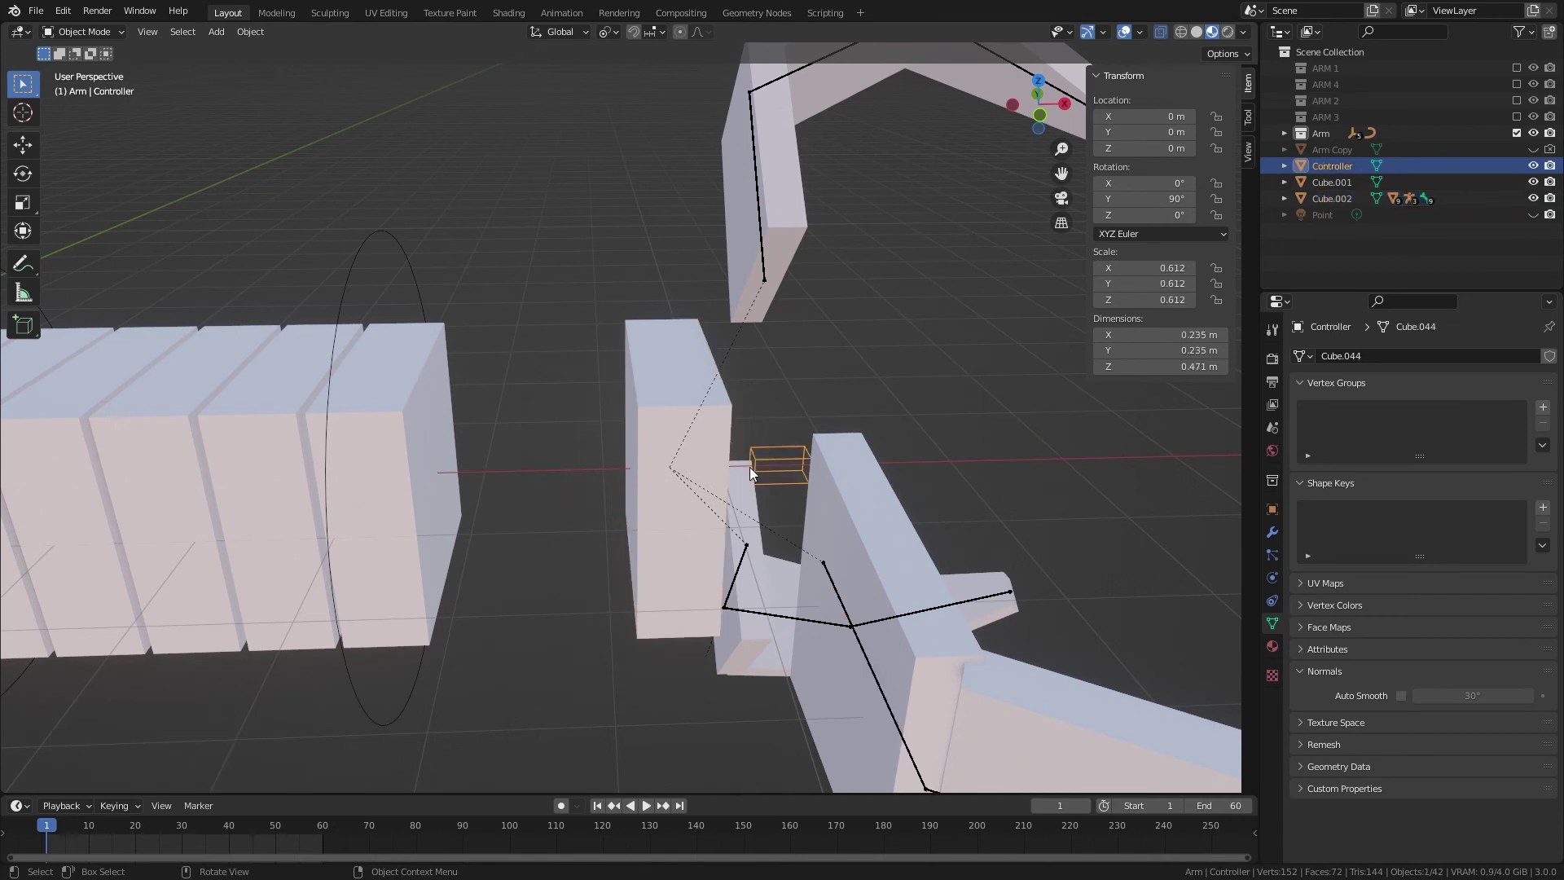
shift+click(694, 467)
key(ctrl+p)
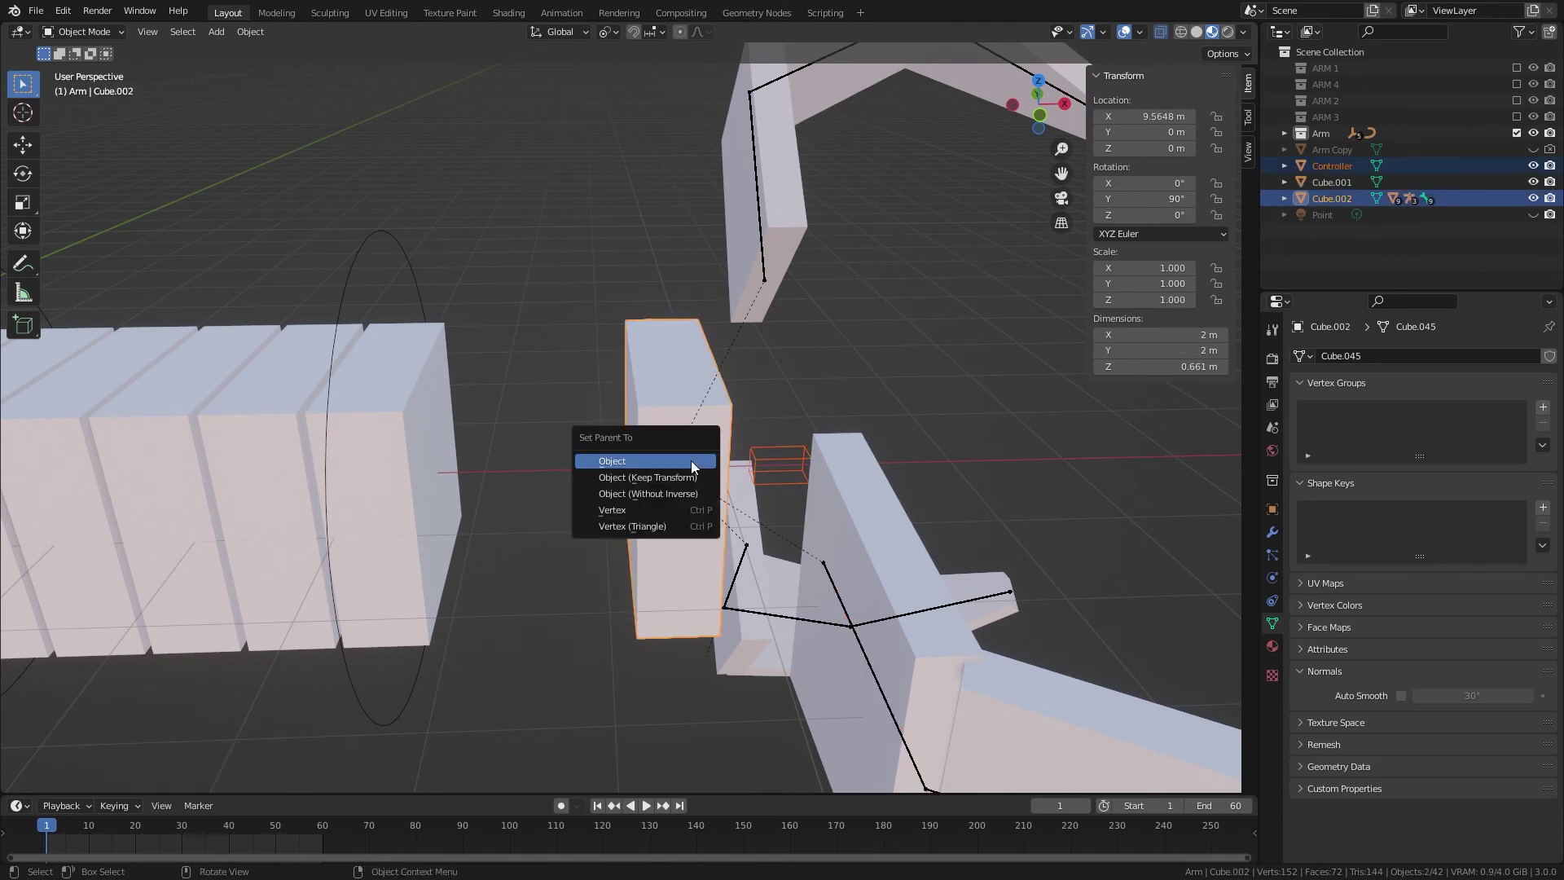
click(677, 458)
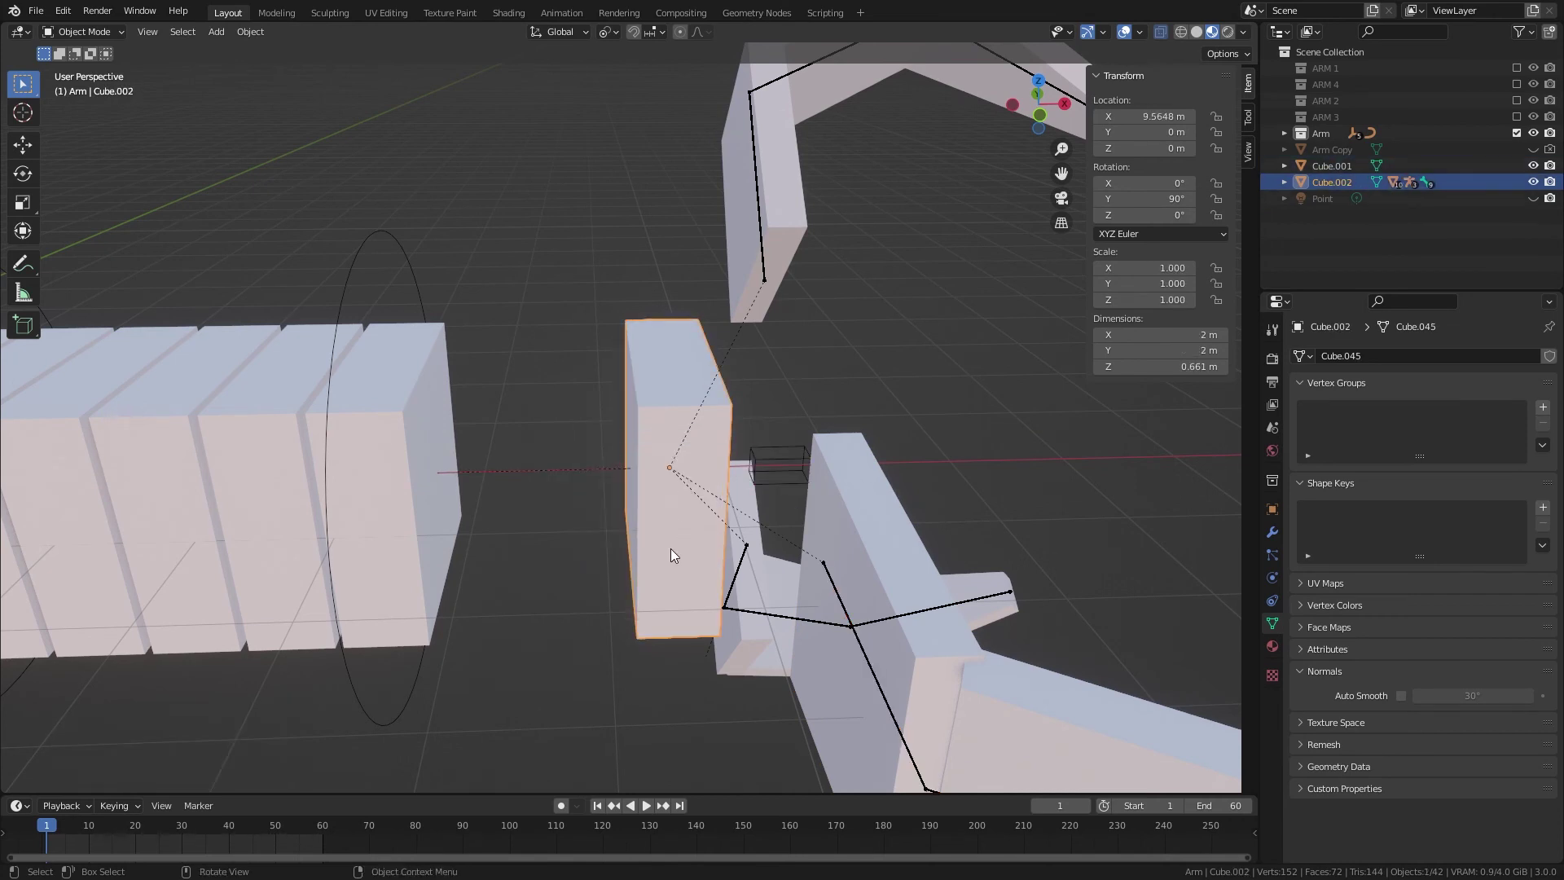
- Slide Cube.002 and its attached rigs along X against the arm's end, to X 8.0319 m
key(g)
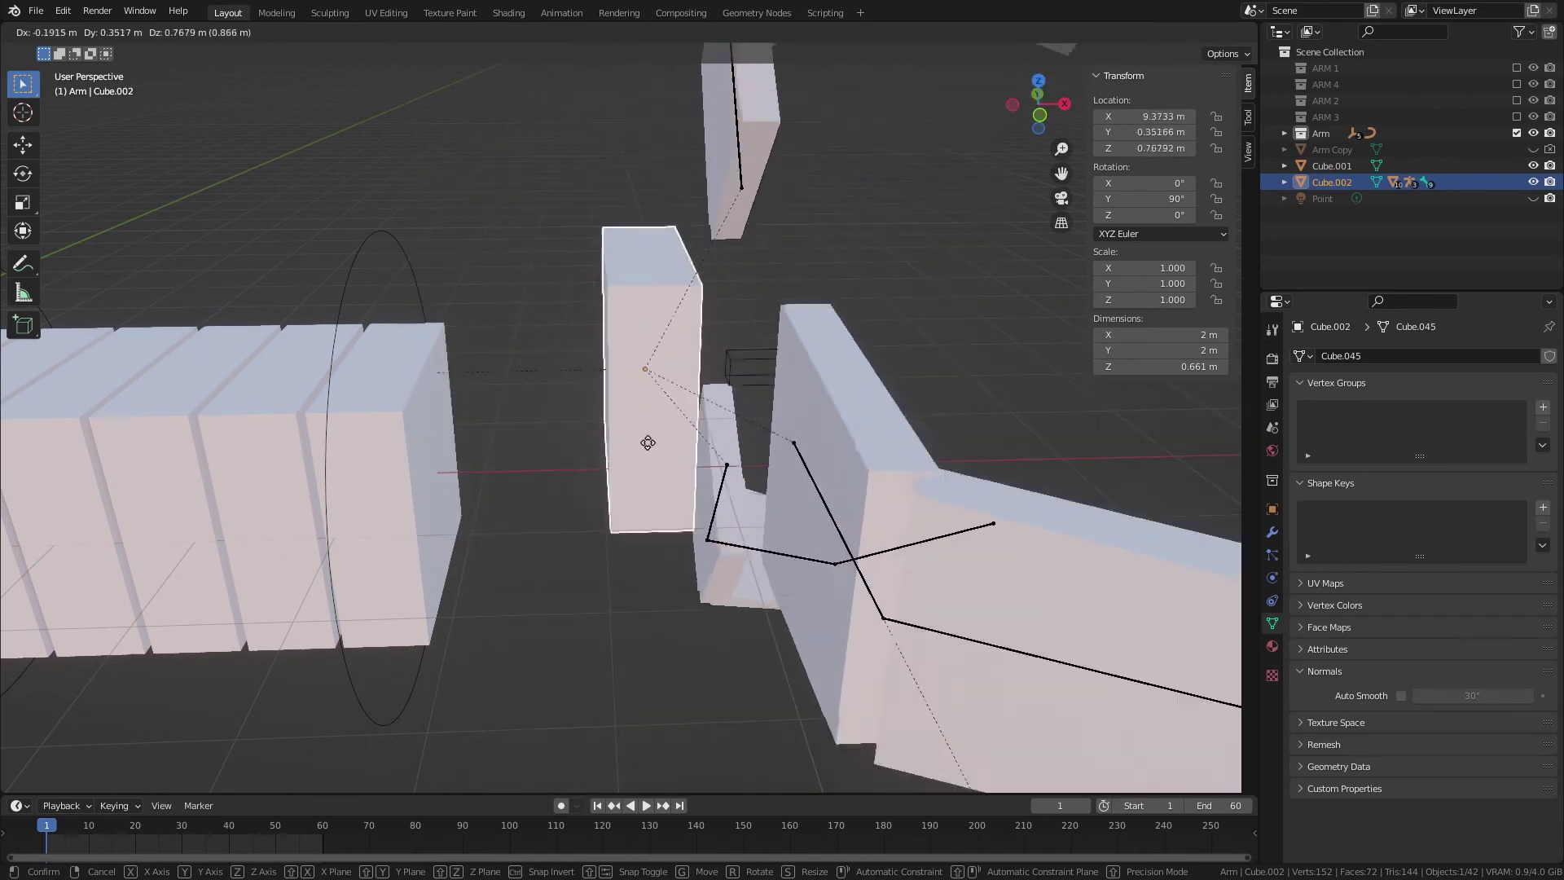
right_click(707, 441)
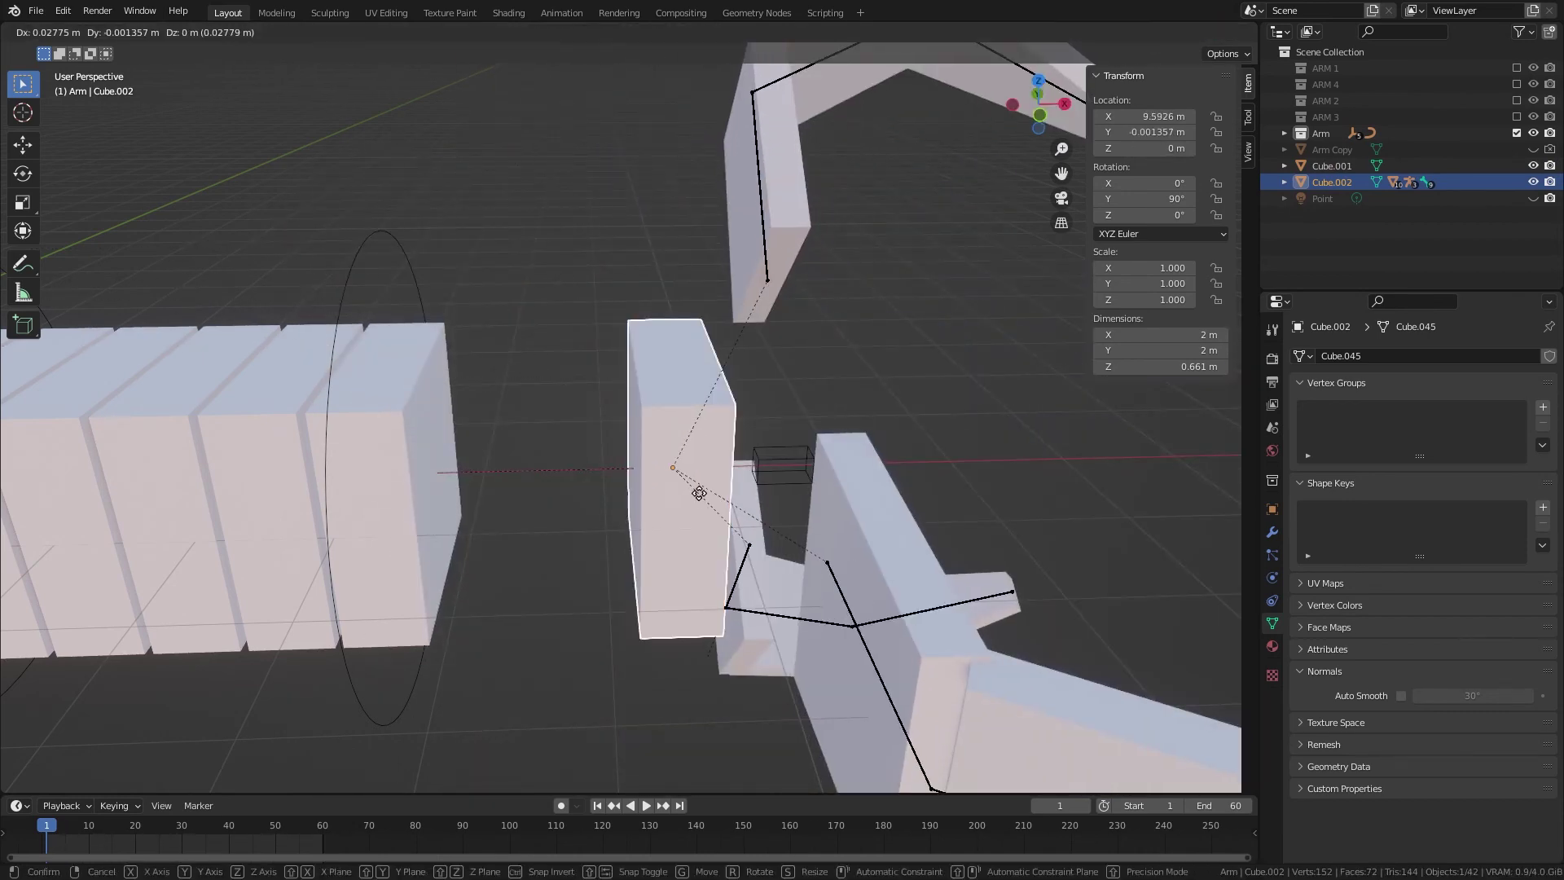
key(g)
key(x)
click(515, 499)
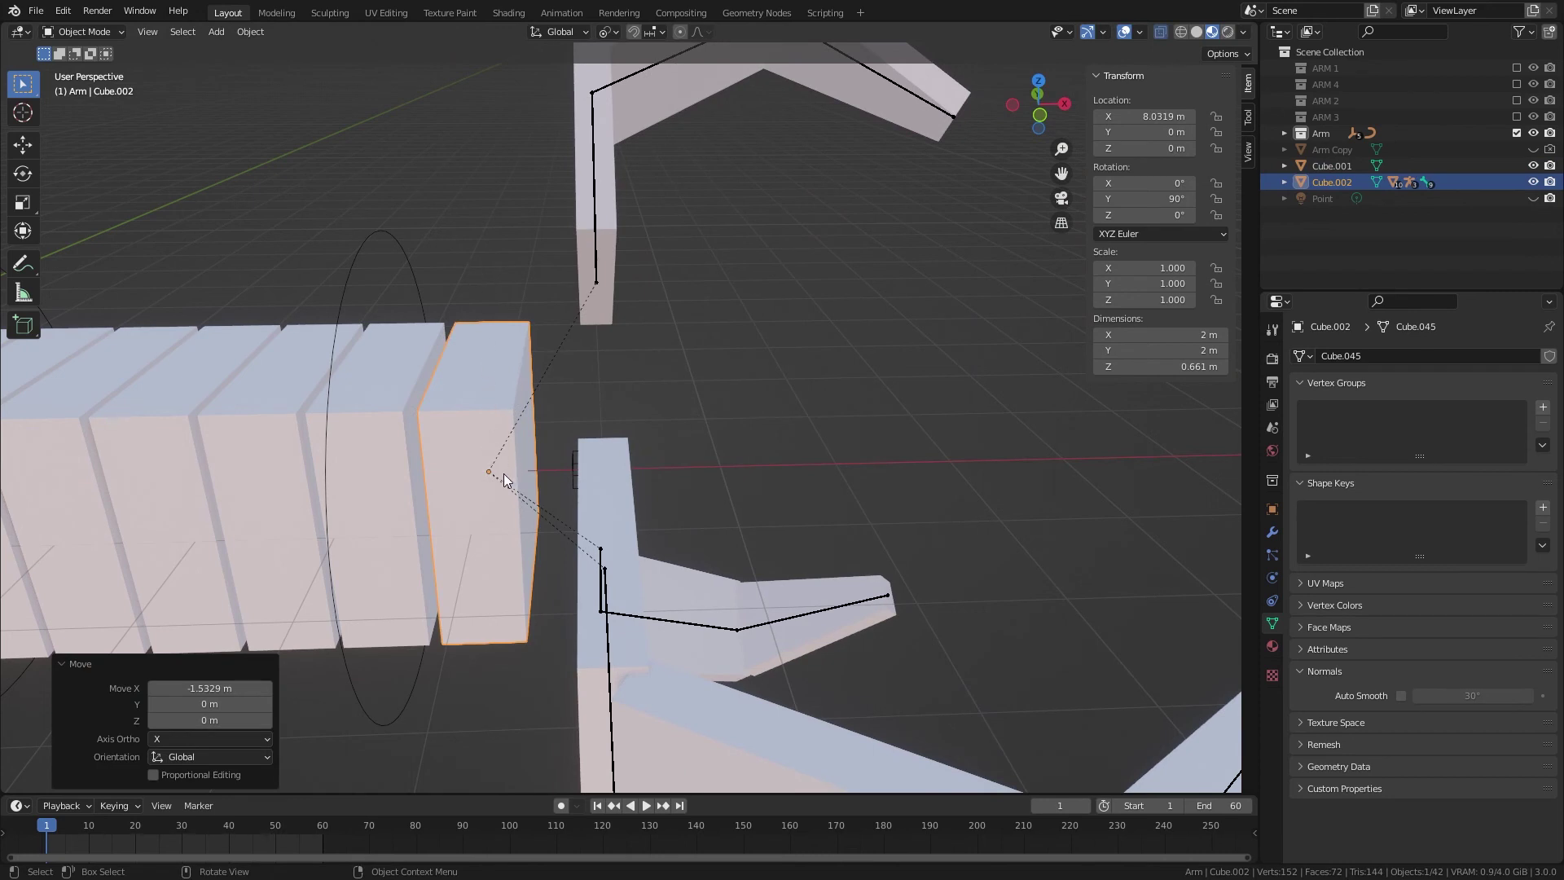
shift+click(372, 234)
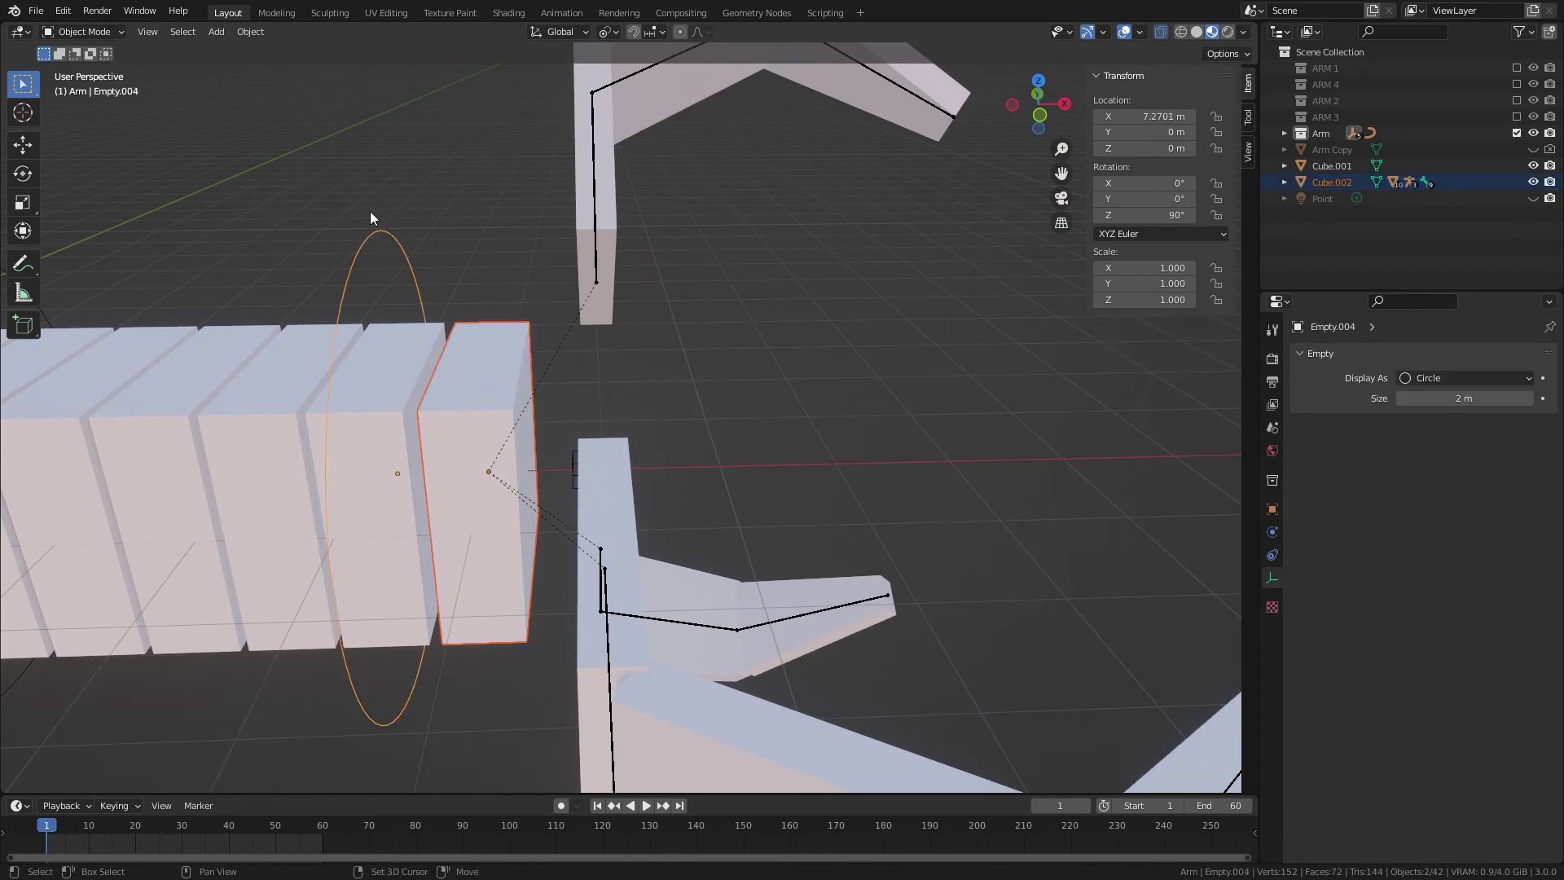
key(ctrl+p)
click(437, 347)
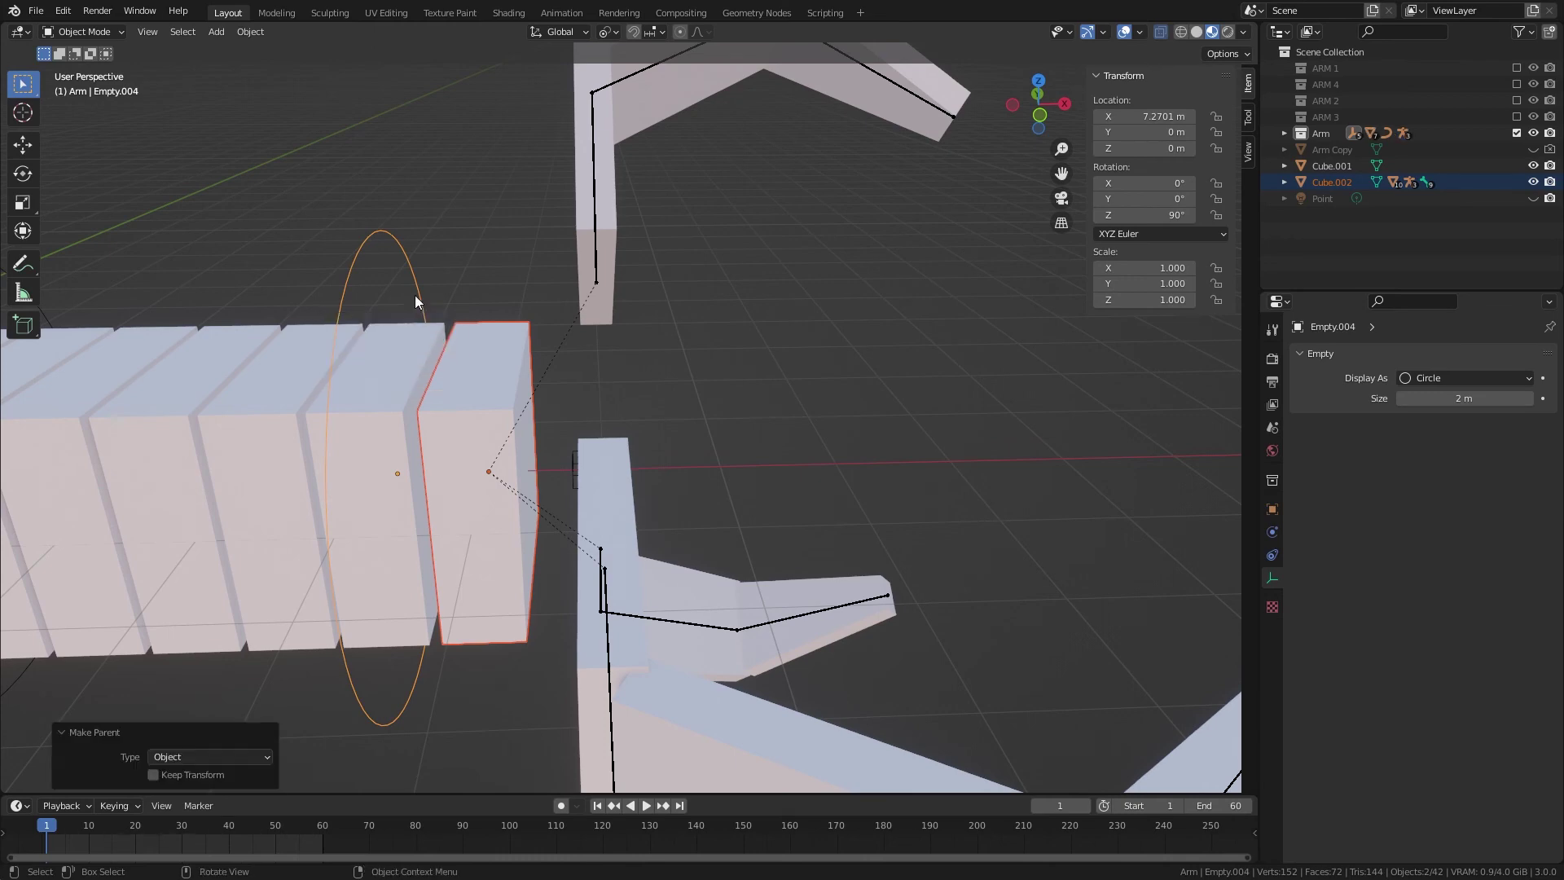
click(364, 245)
key(g)
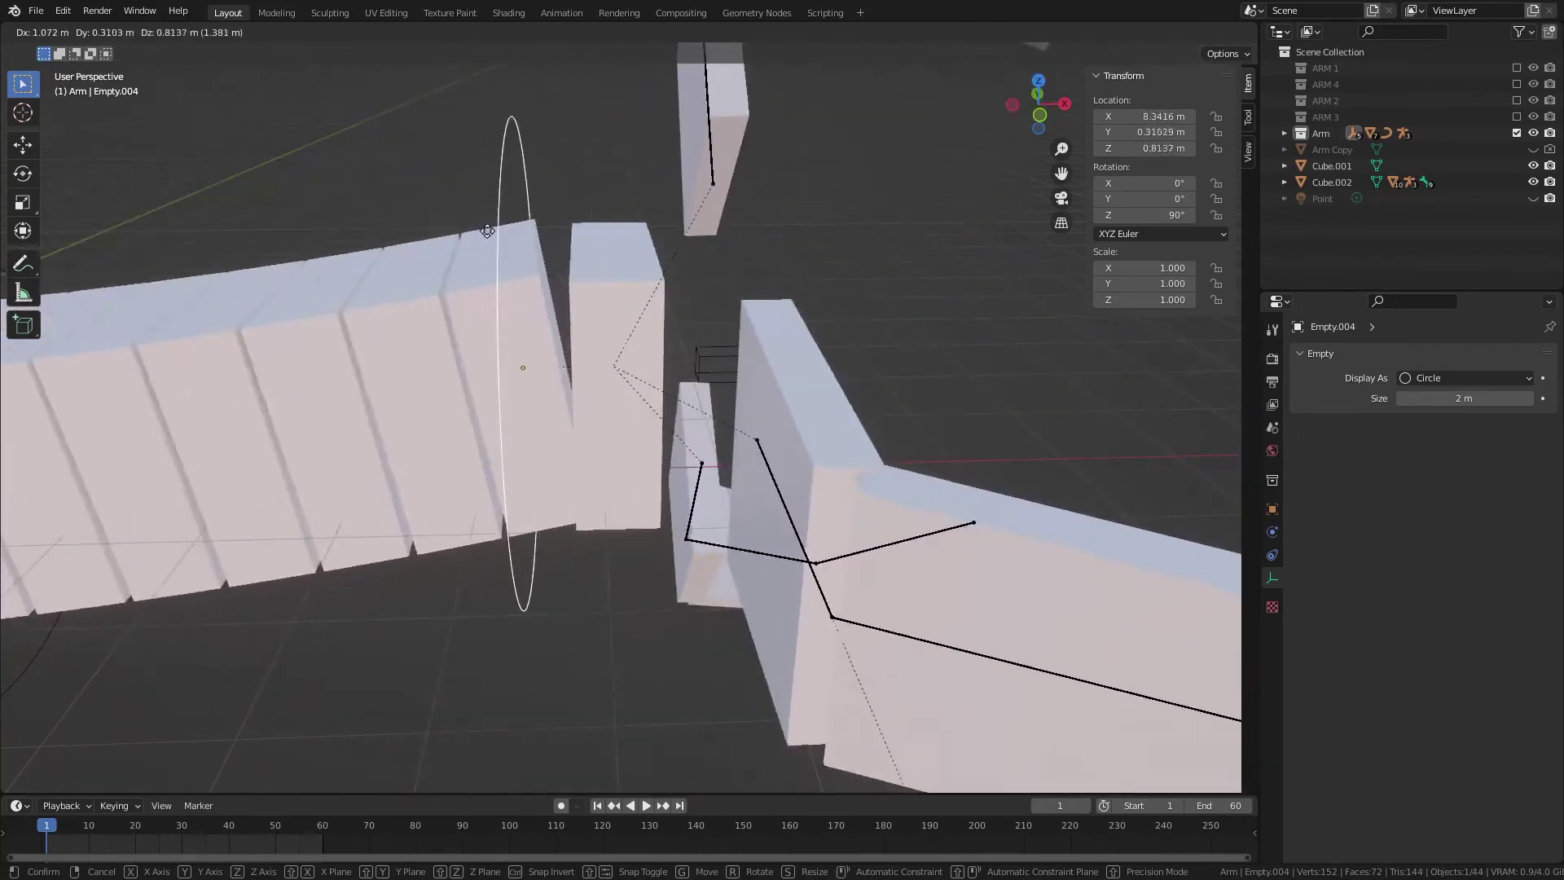
right_click(463, 333)
key(g)
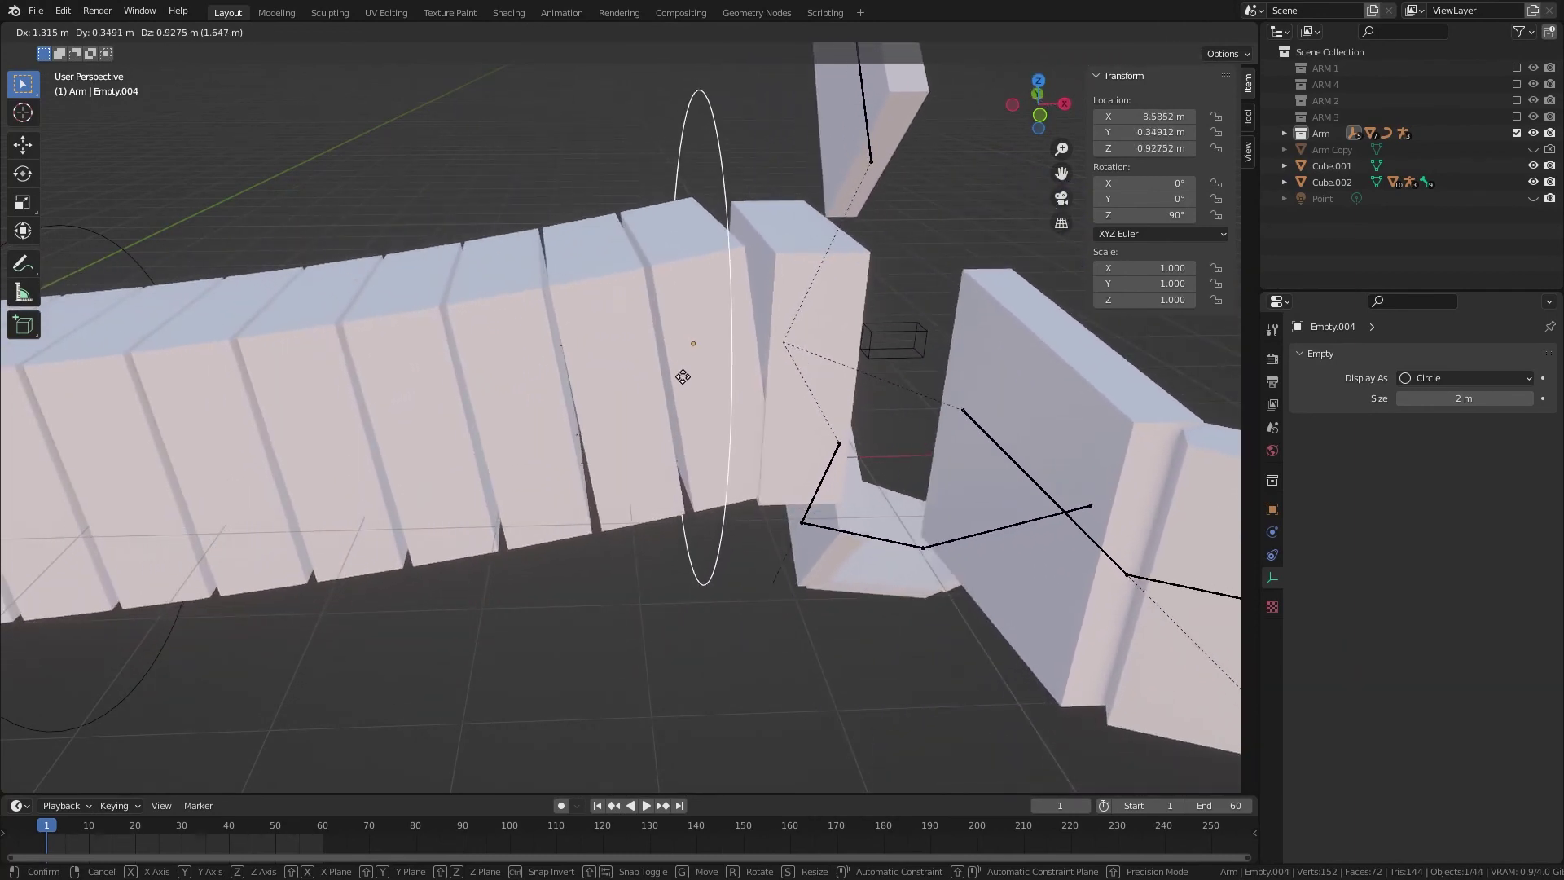
key(Escape)
click(615, 430)
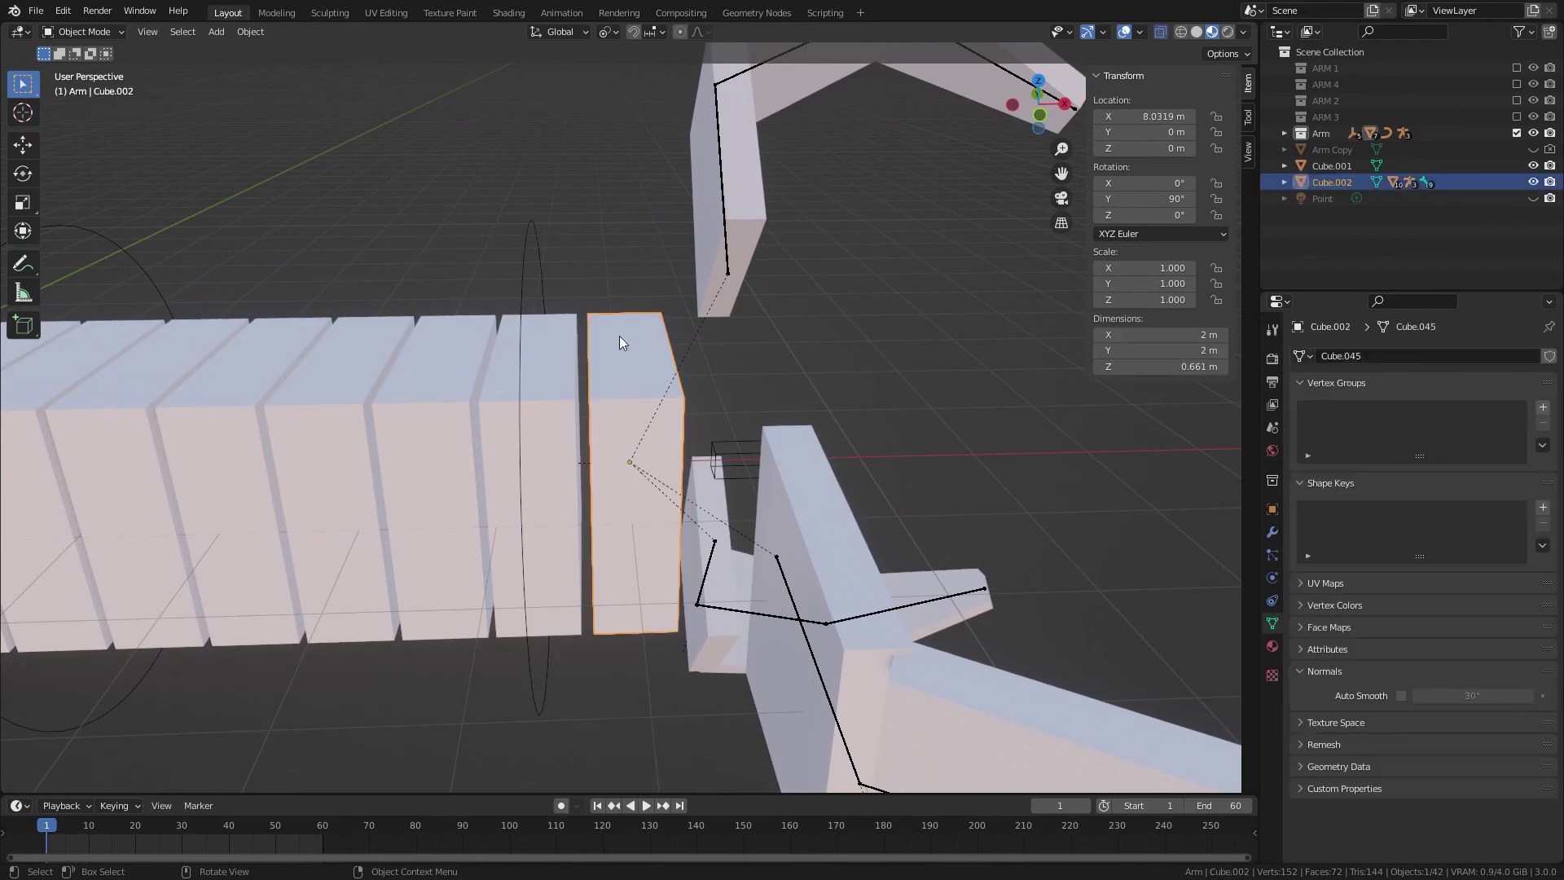
click(522, 461)
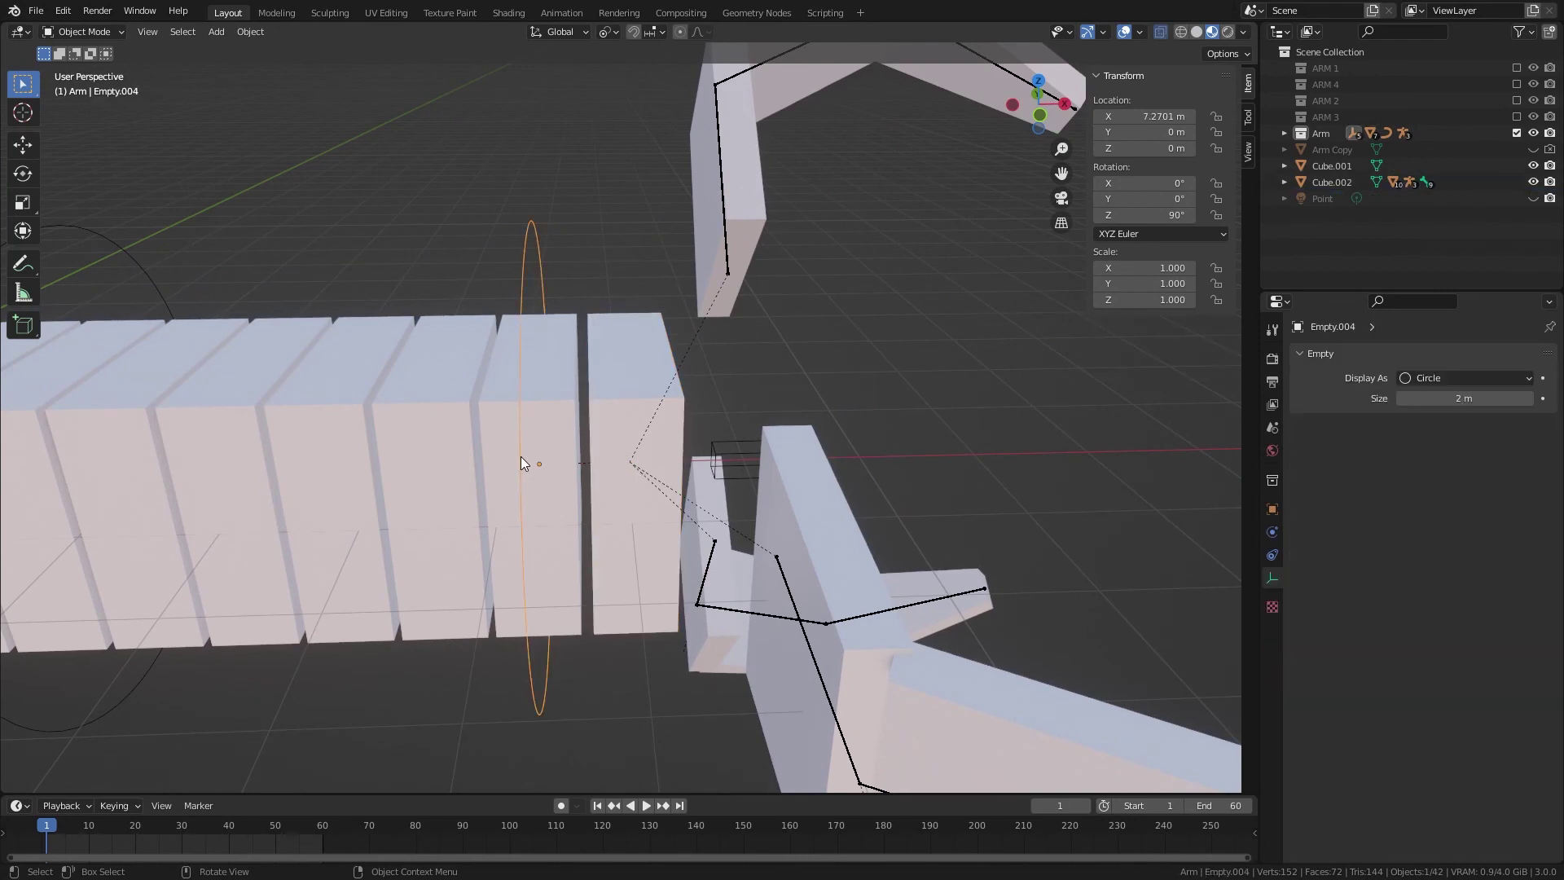
scroll(521, 456, down, 4)
key(g)
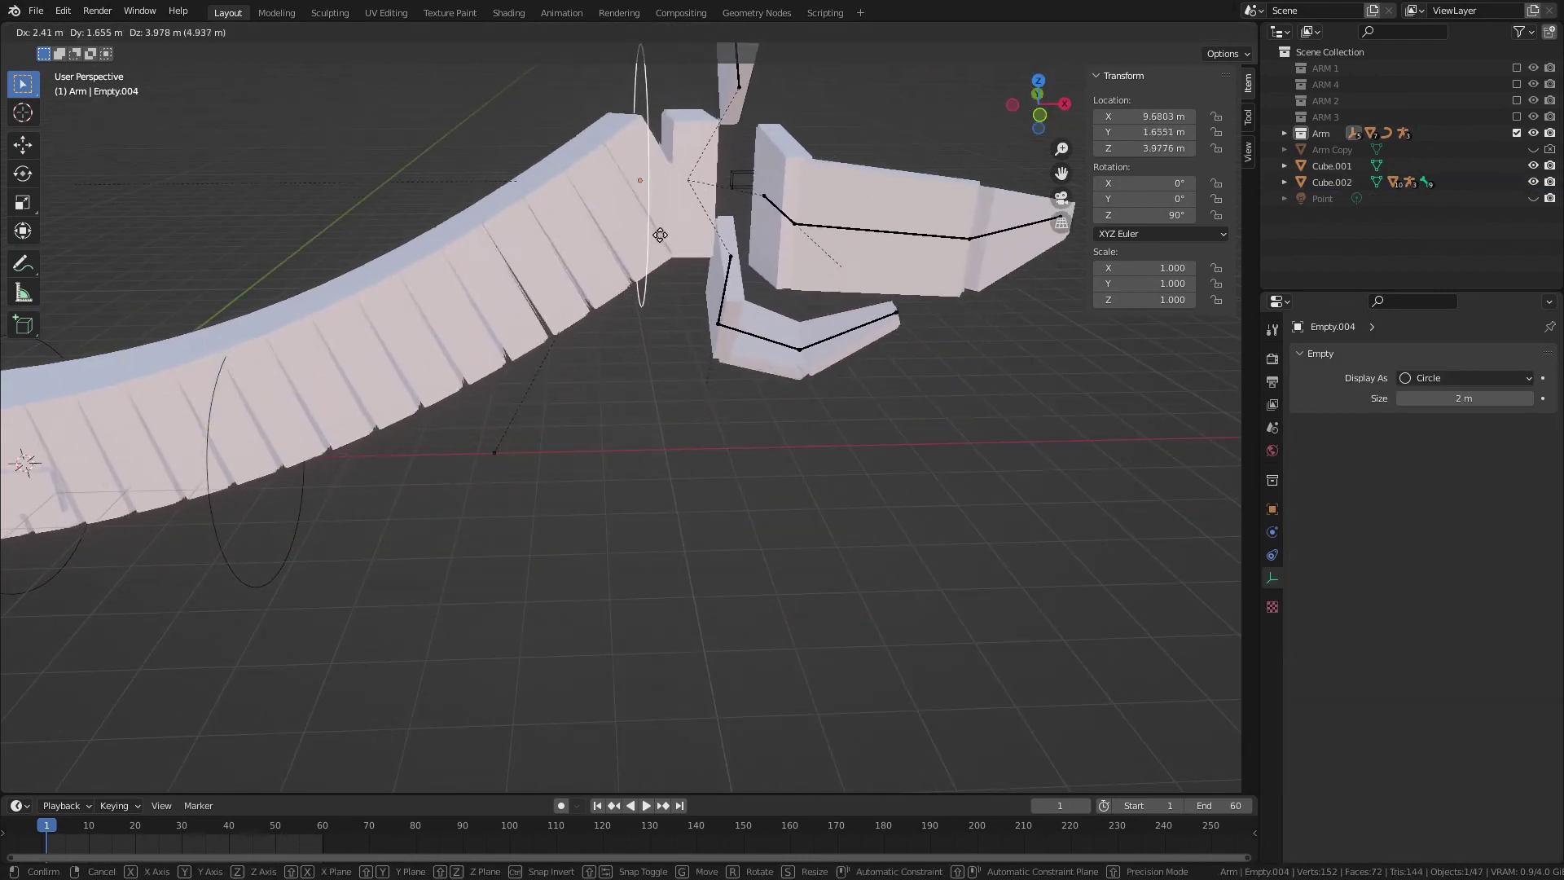
click(583, 272)
click(300, 574)
key(g)
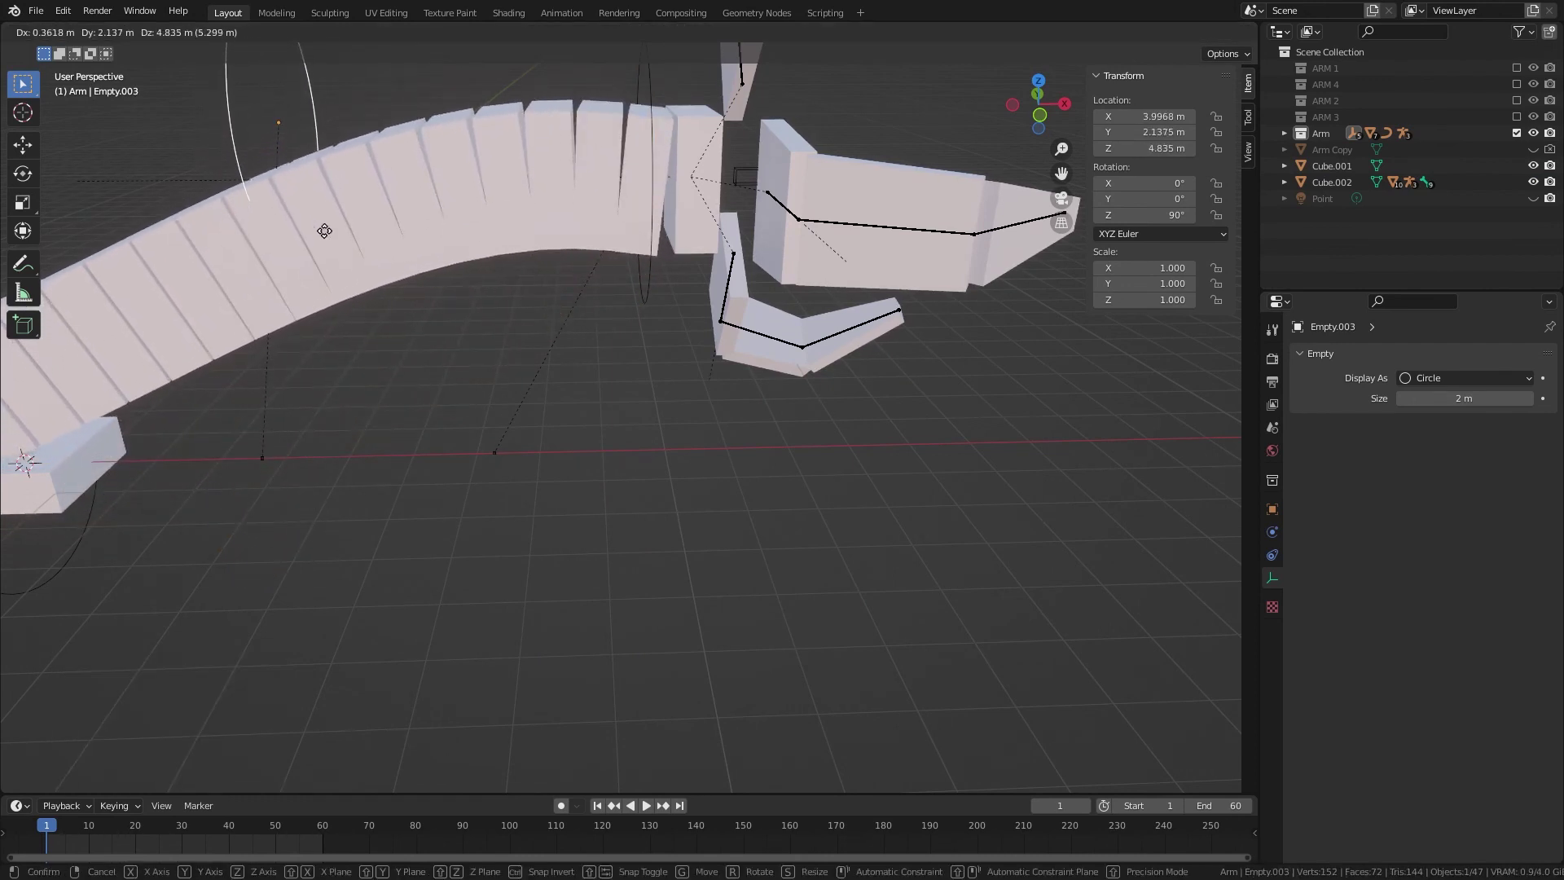
click(324, 234)
mouse_move(756, 163)
middle_down()
mouse_move(534, 241)
mouse_move(608, 199)
mouse_move(725, 197)
mouse_move(556, 169)
mouse_move(730, 167)
middle_up()
click(779, 146)
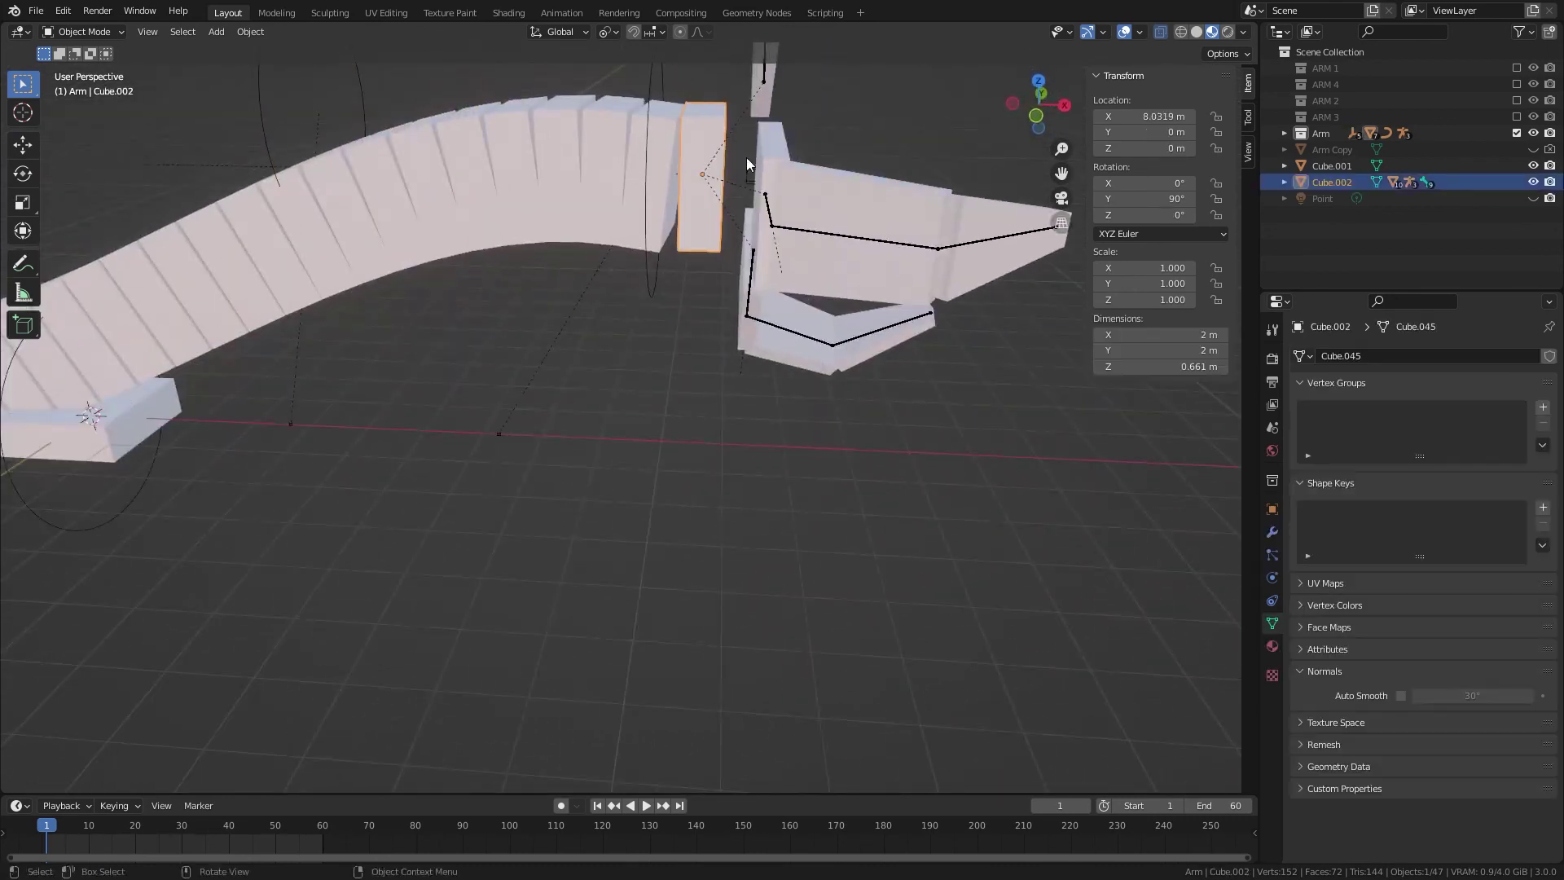
key(r)
right_click(779, 184)
key(ctrl+z)
key(ctrl+z)
key(ctrl+z)
key(ctrl+z)
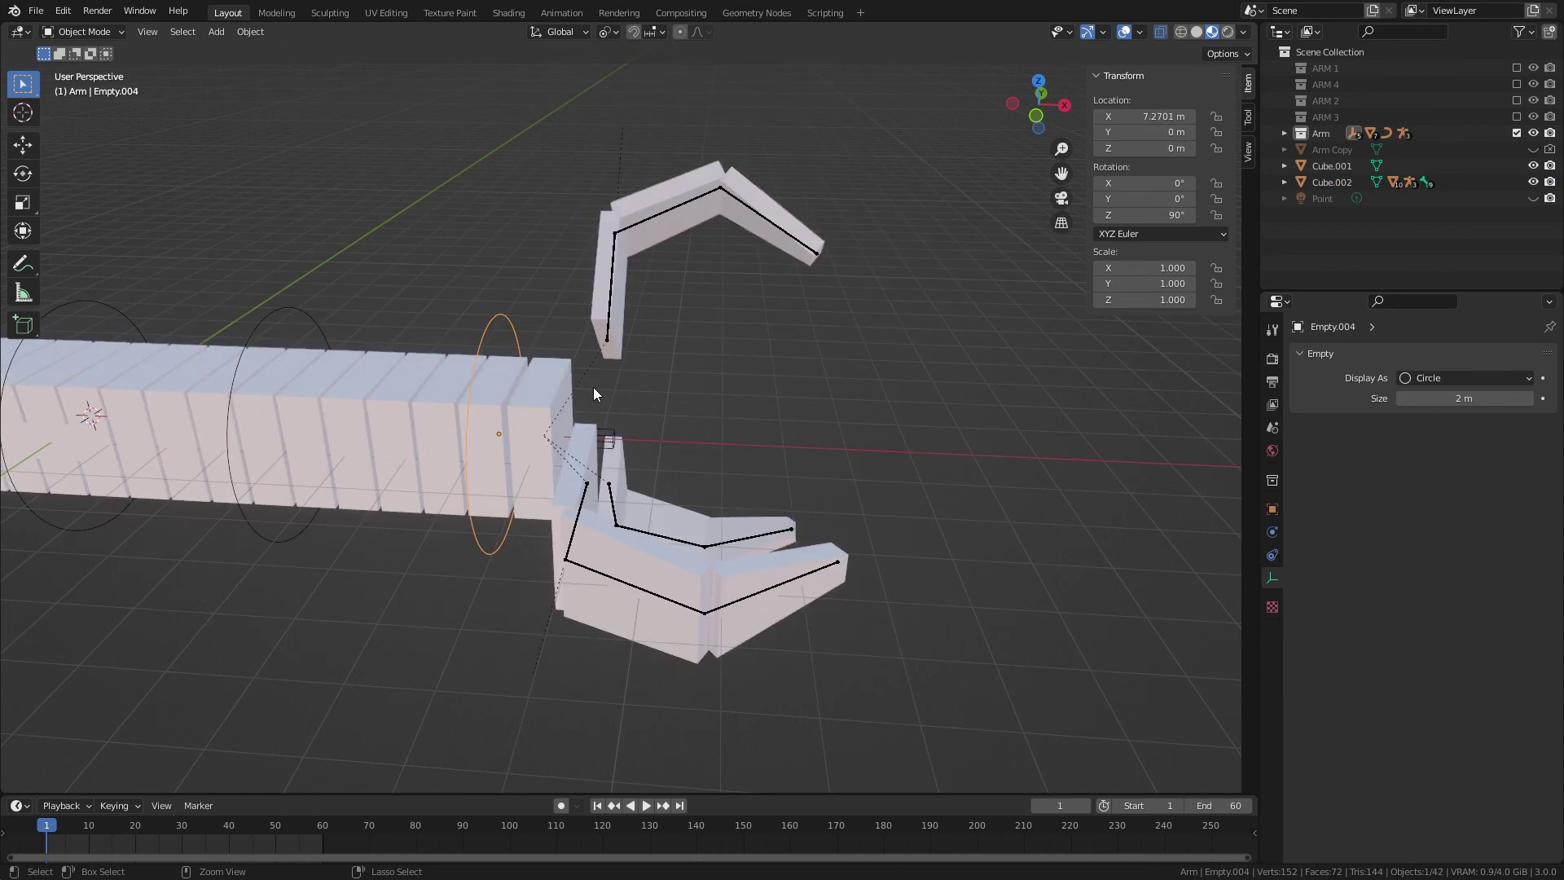
- Clear the selection and save the straight-arm scene as Tut_1_RoboticArms.blend
click(839, 448)
middle_drag(840, 448, 653, 428)
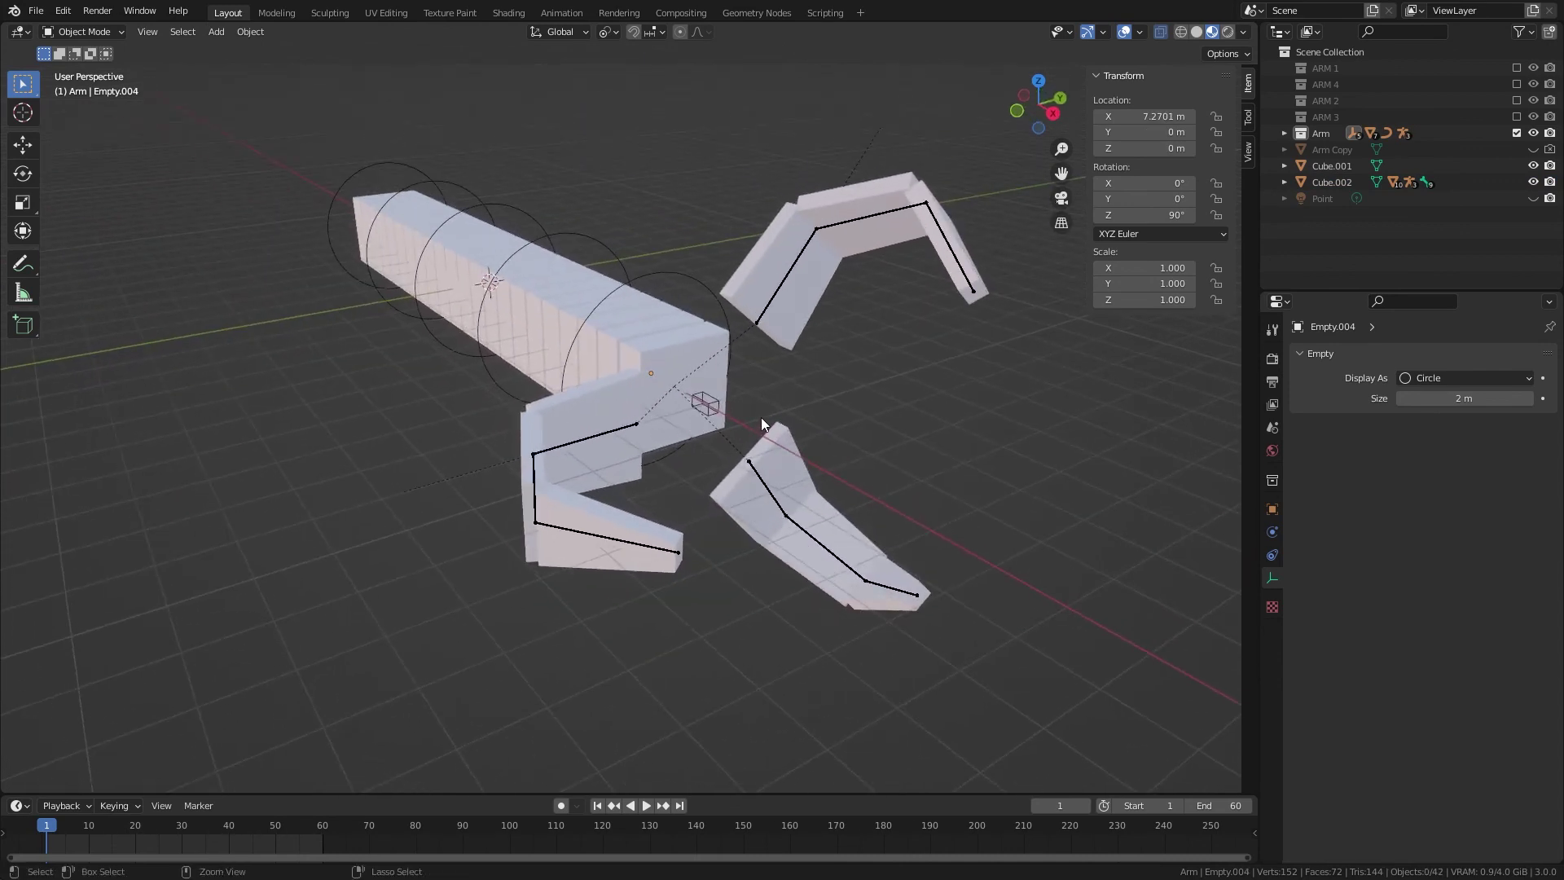
key(ctrl+s)
- Test-scale the Controller to check the claws, cancelling so it stays unchanged
middle_drag(804, 418, 800, 496)
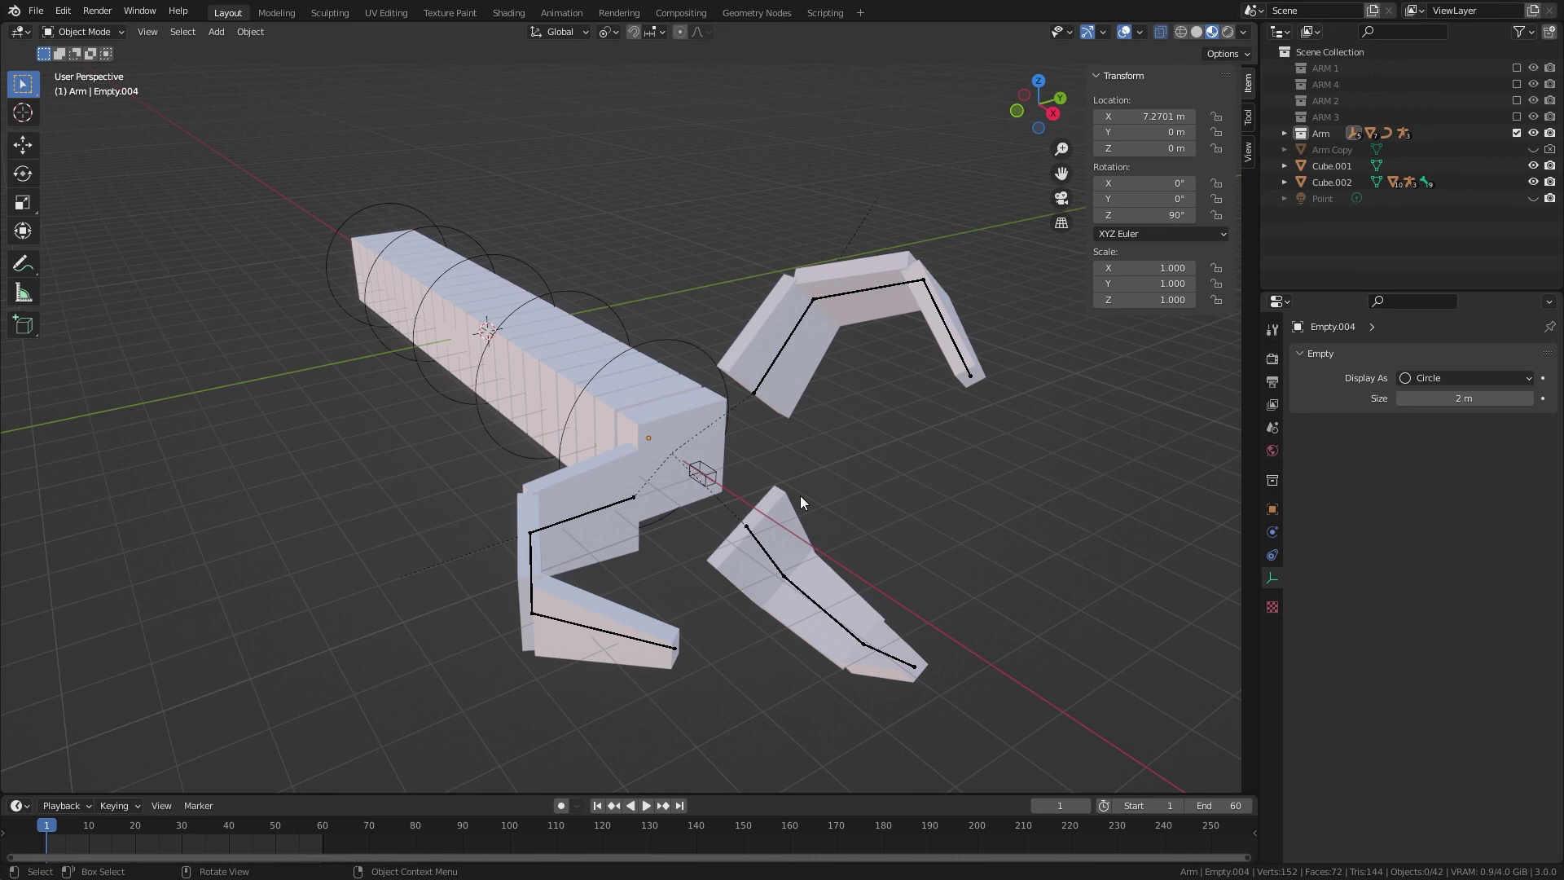
scroll(790, 493, up, 5)
click(681, 475)
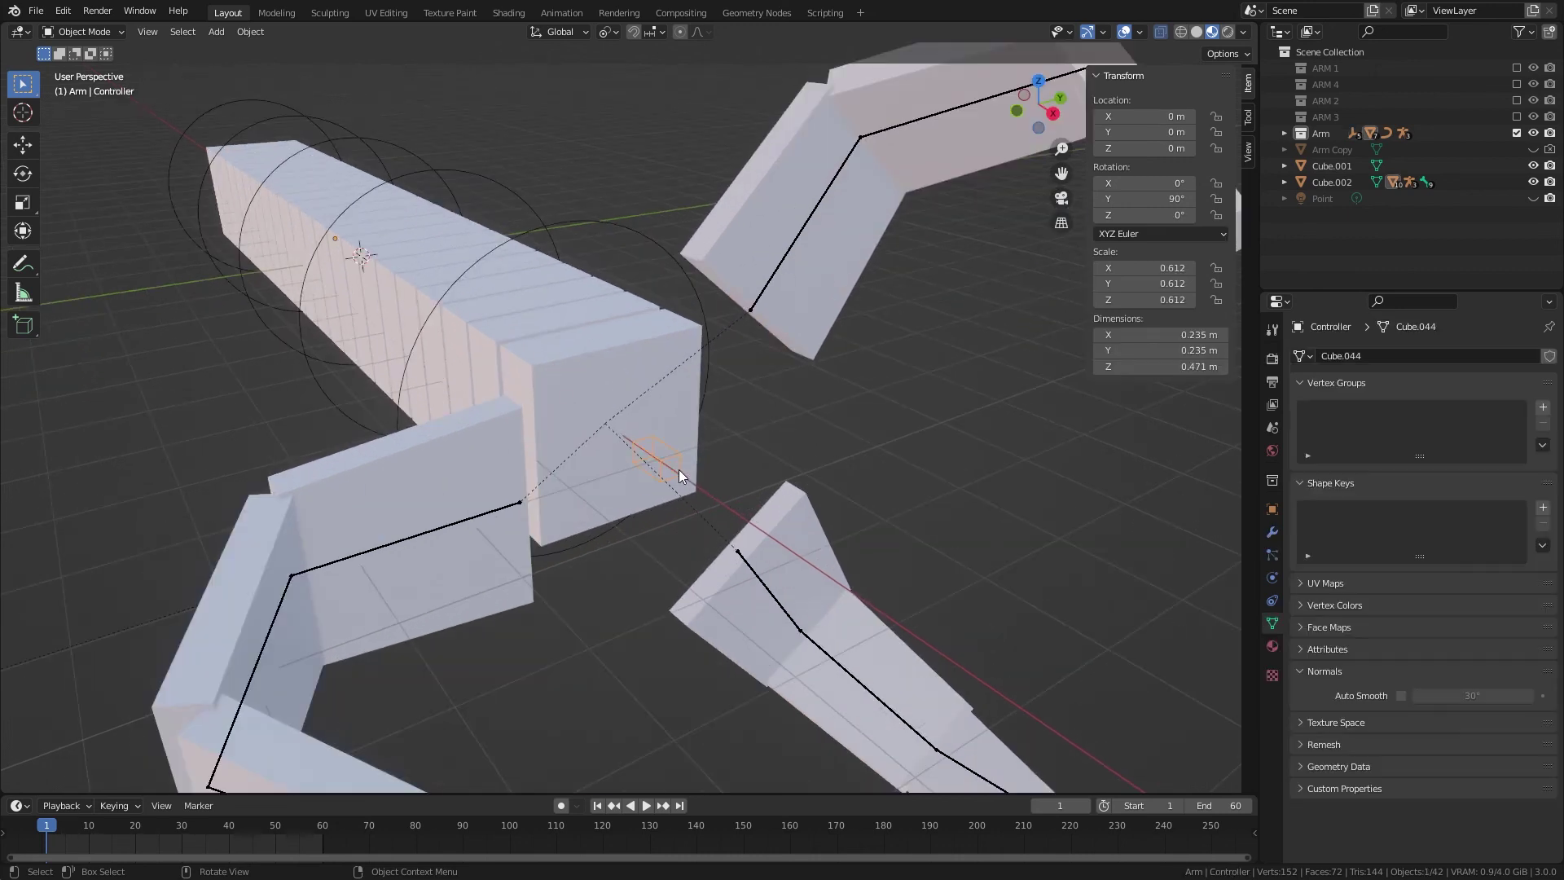
key(s)
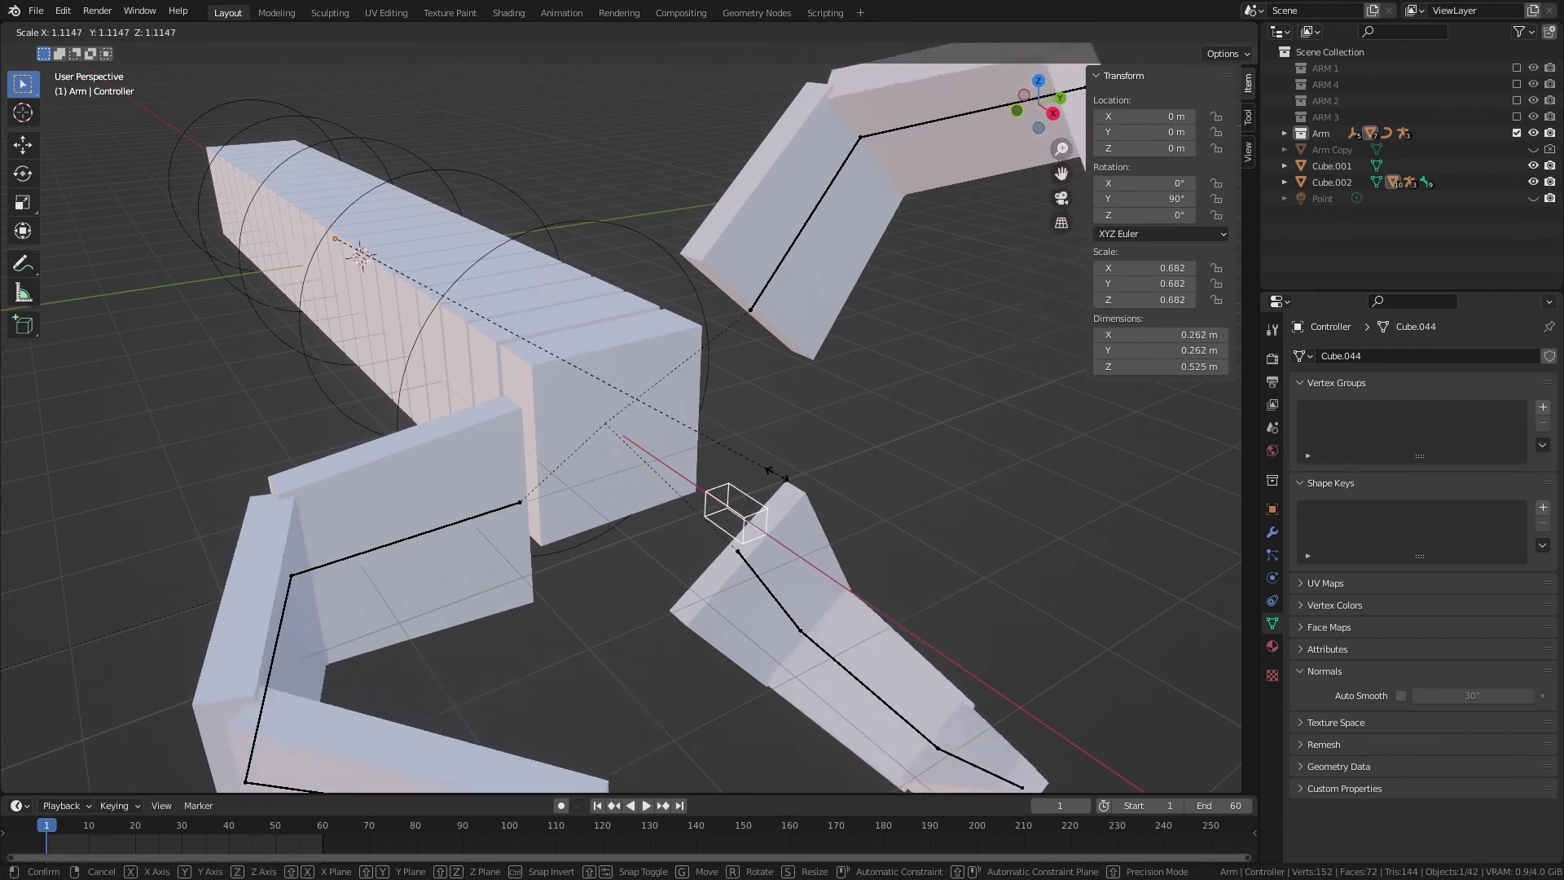
right_click(956, 457)
scroll(883, 370, down, 4)
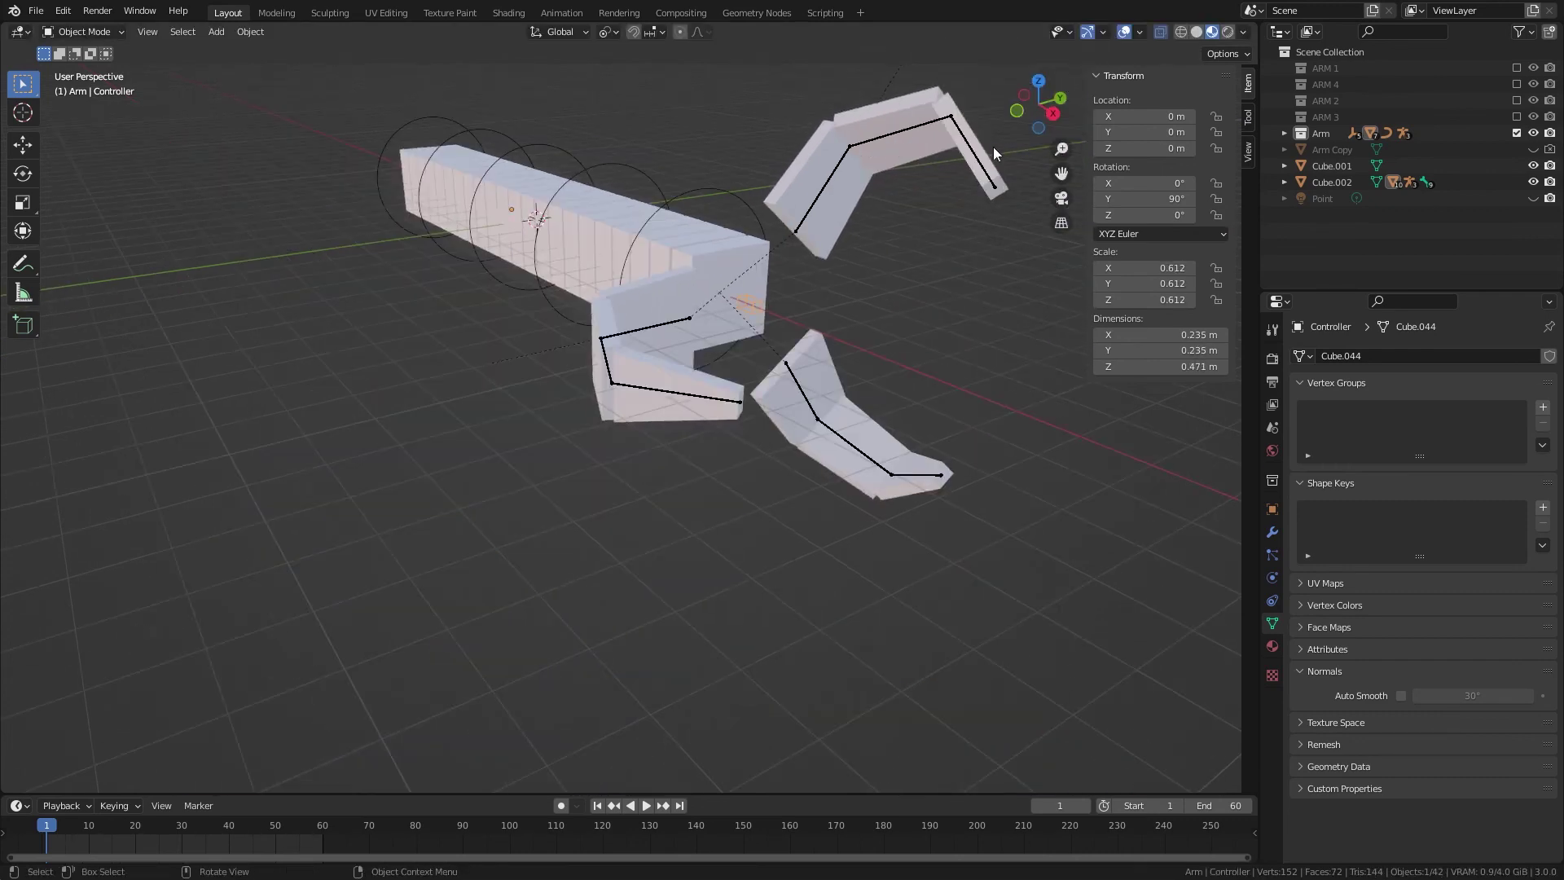
scroll(807, 313, up, 2)
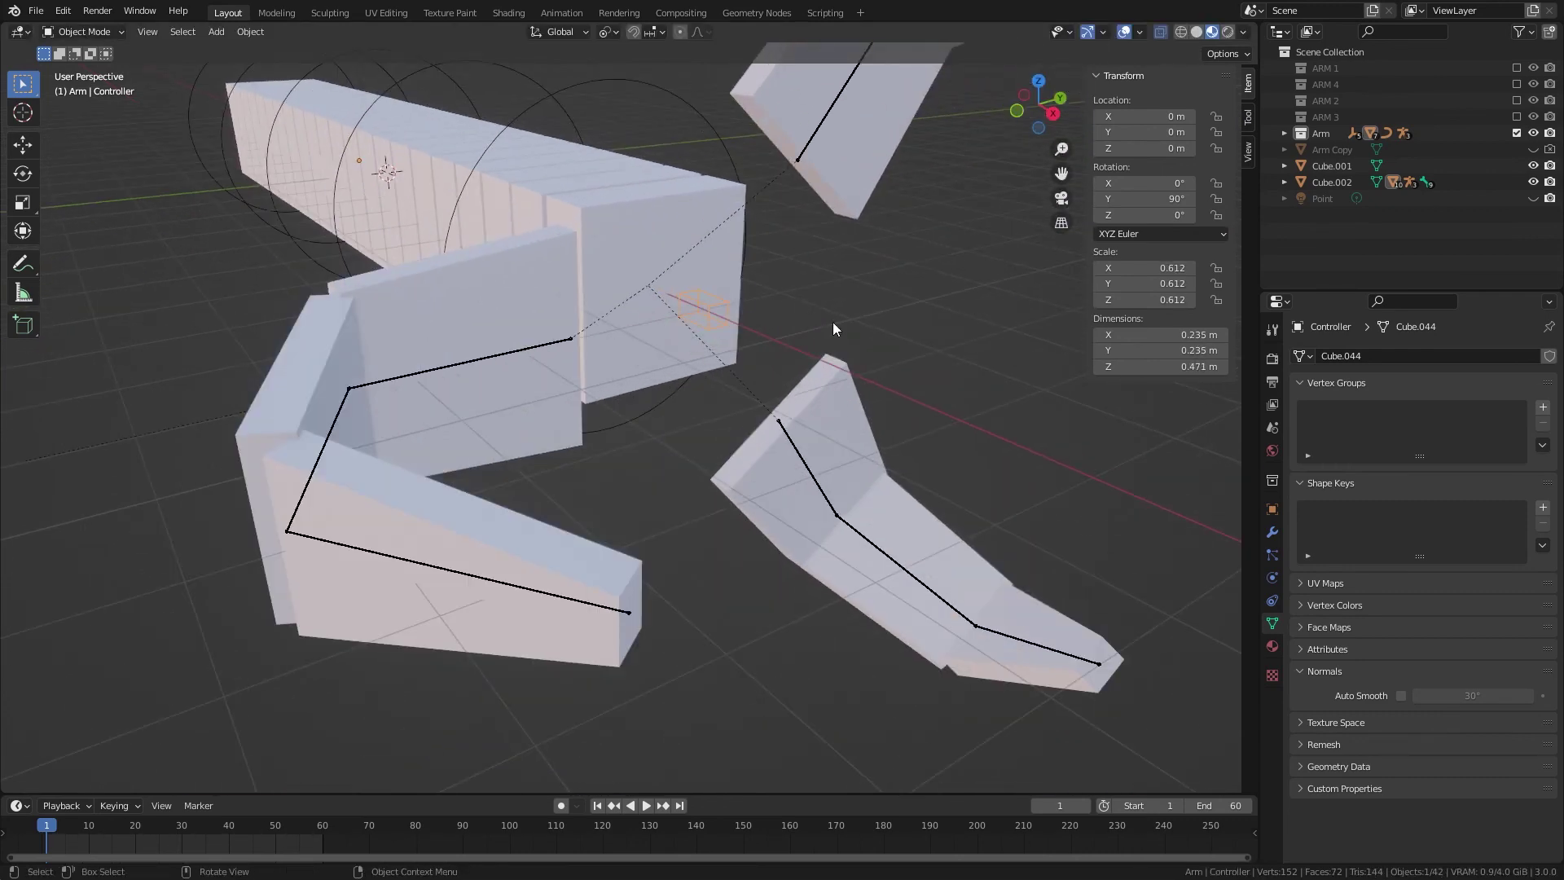
scroll(693, 334, up, 5)
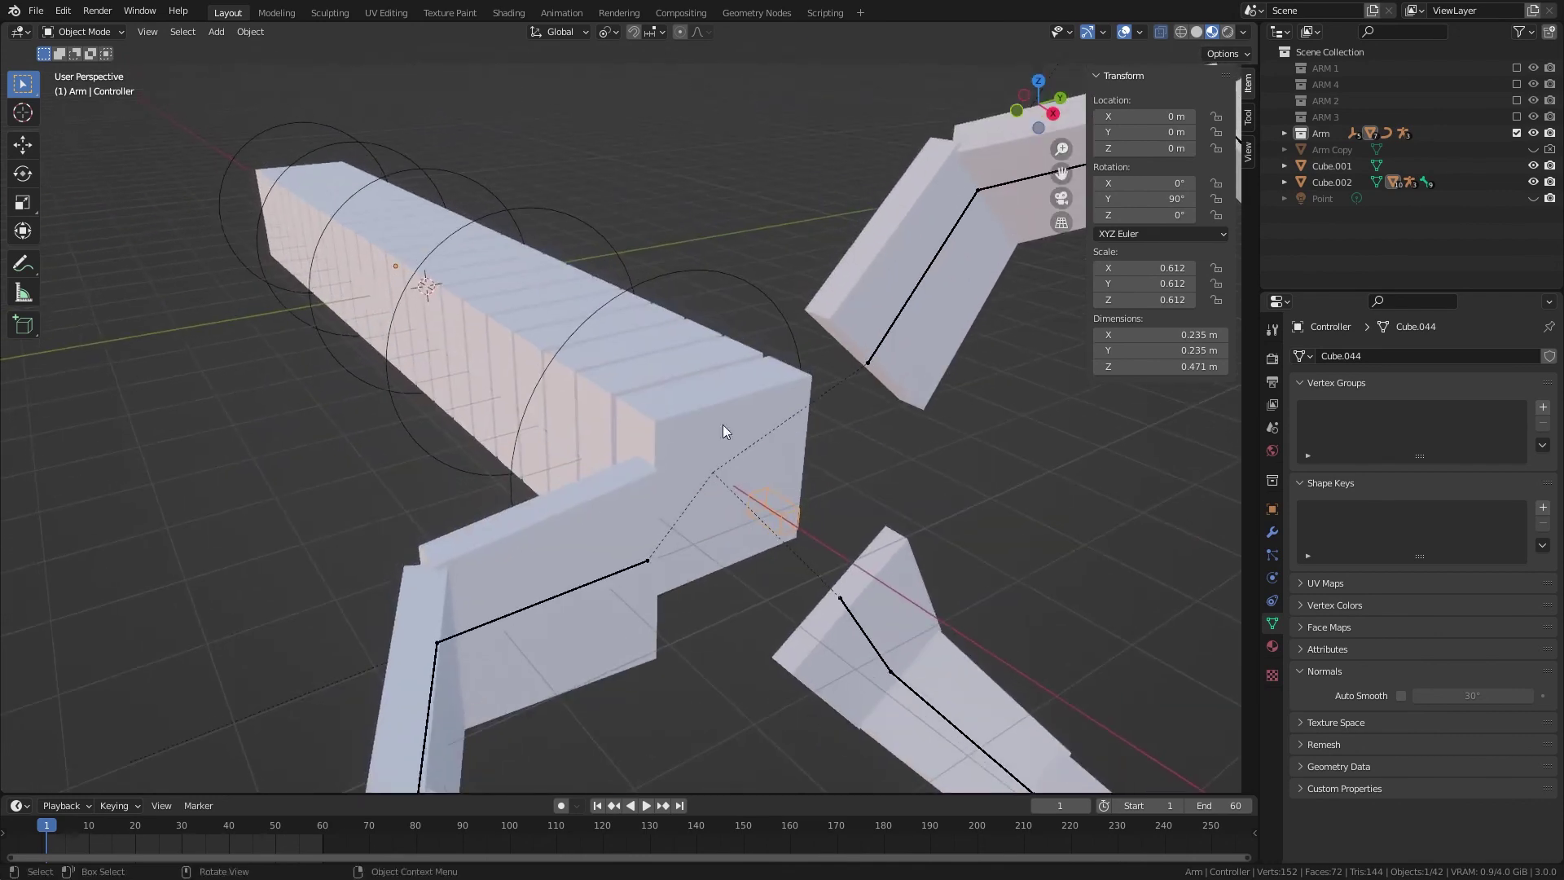
scroll(687, 383, down, 5)
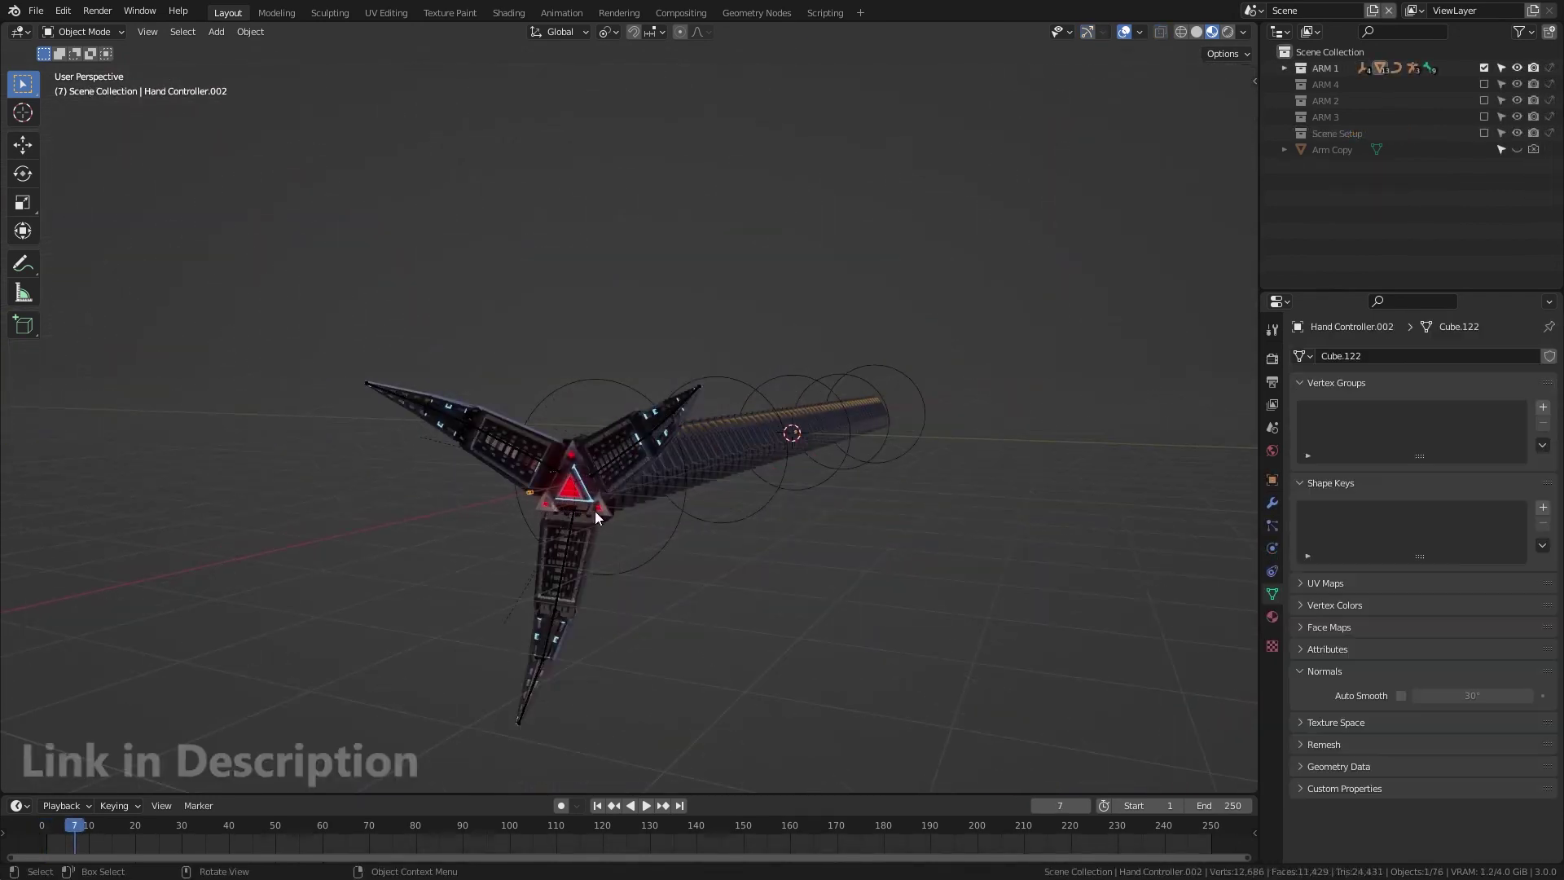
- Try rotating and moving the hand controller along local X, then cancel
key(r)
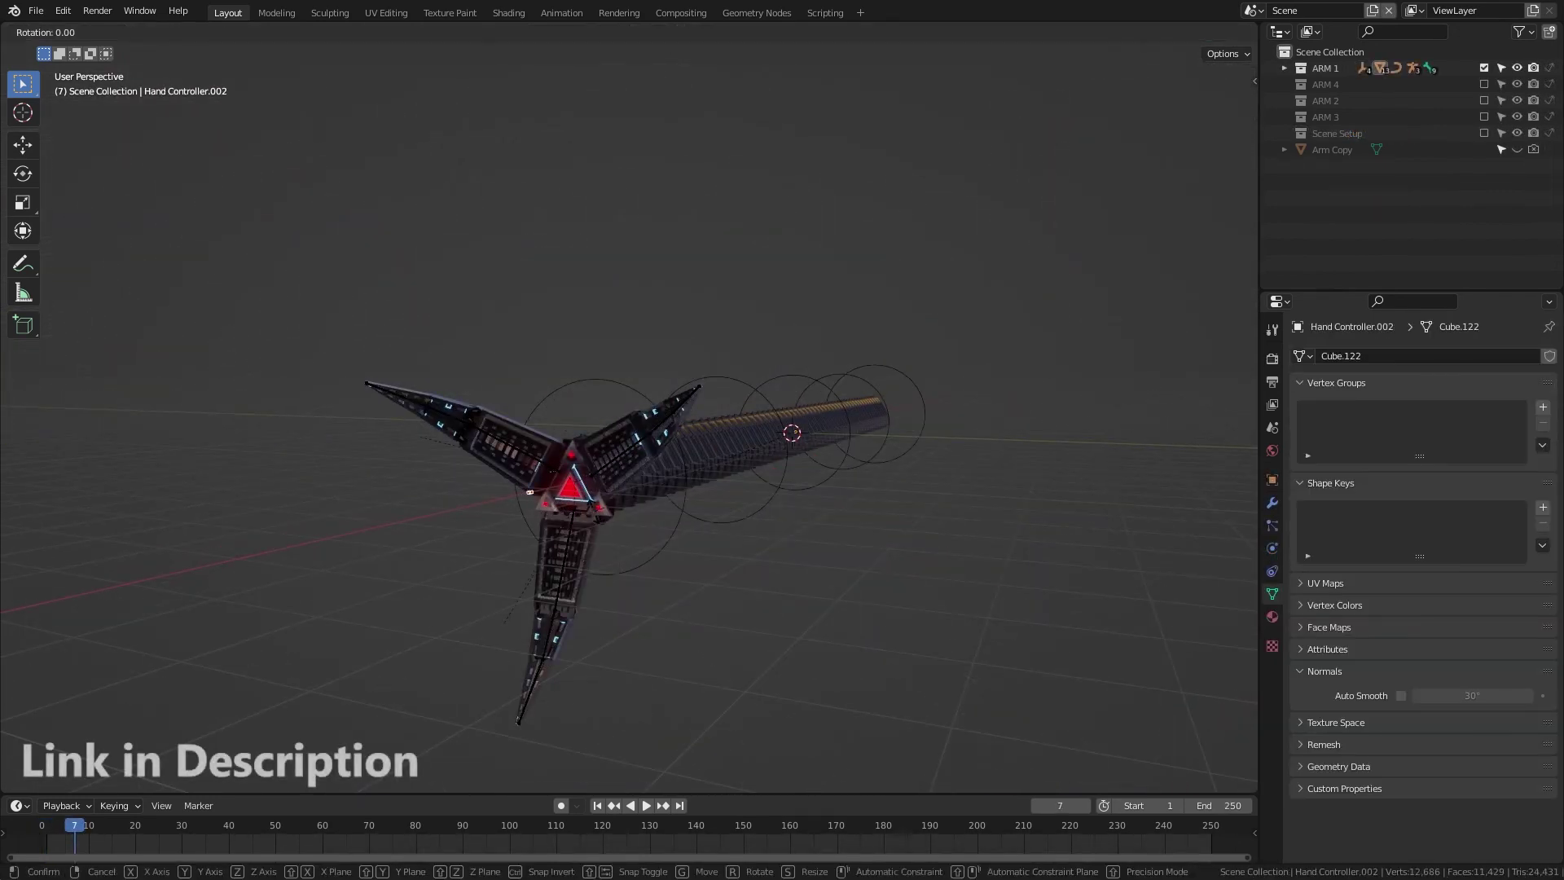
key(x)
key(x)
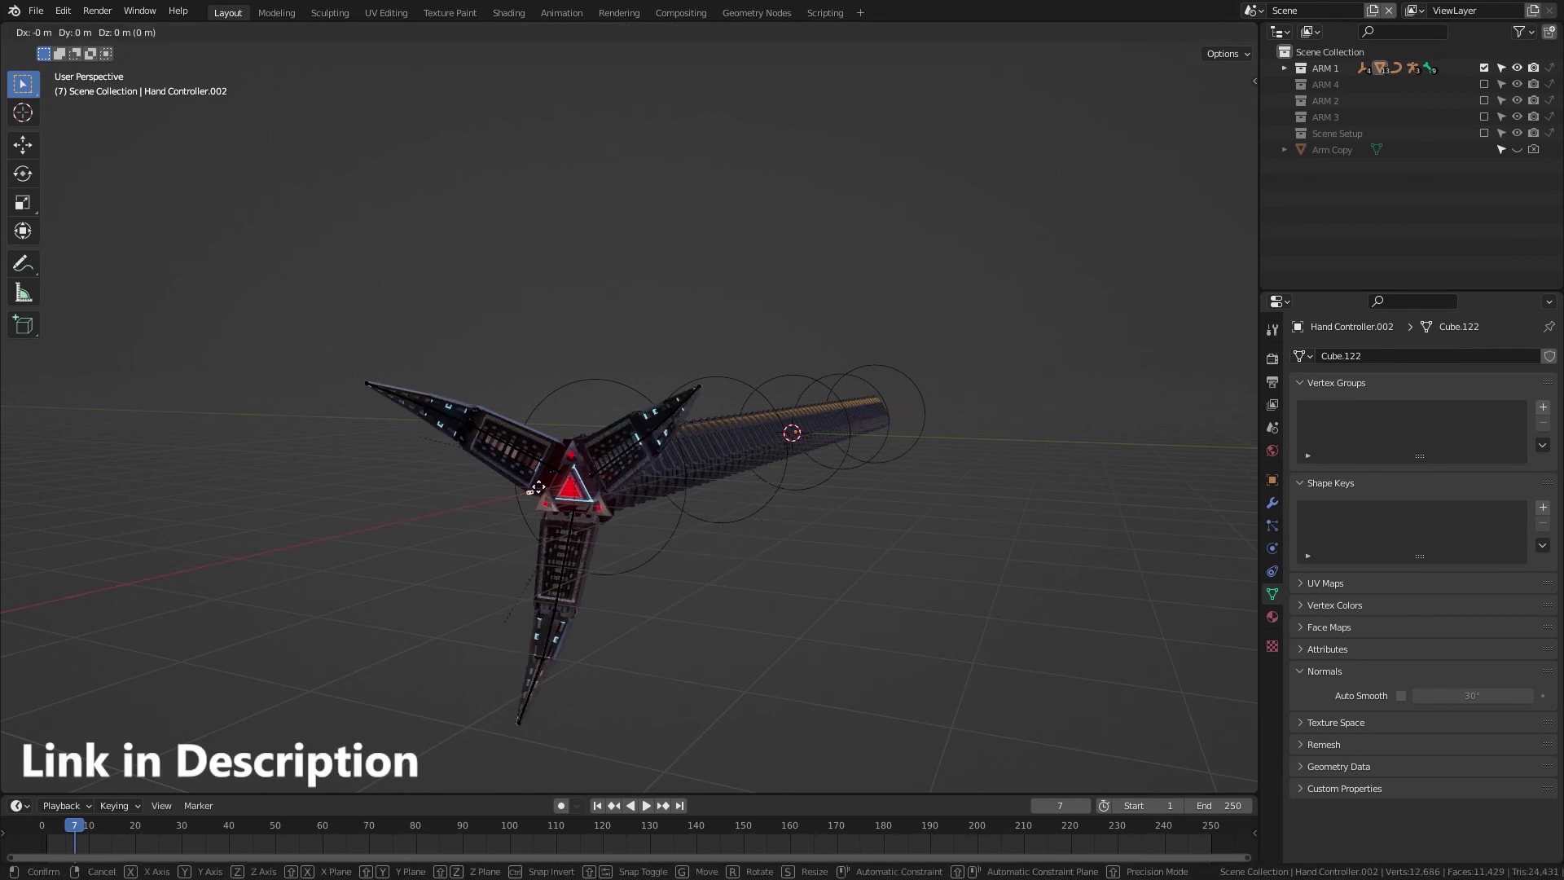
key(g)
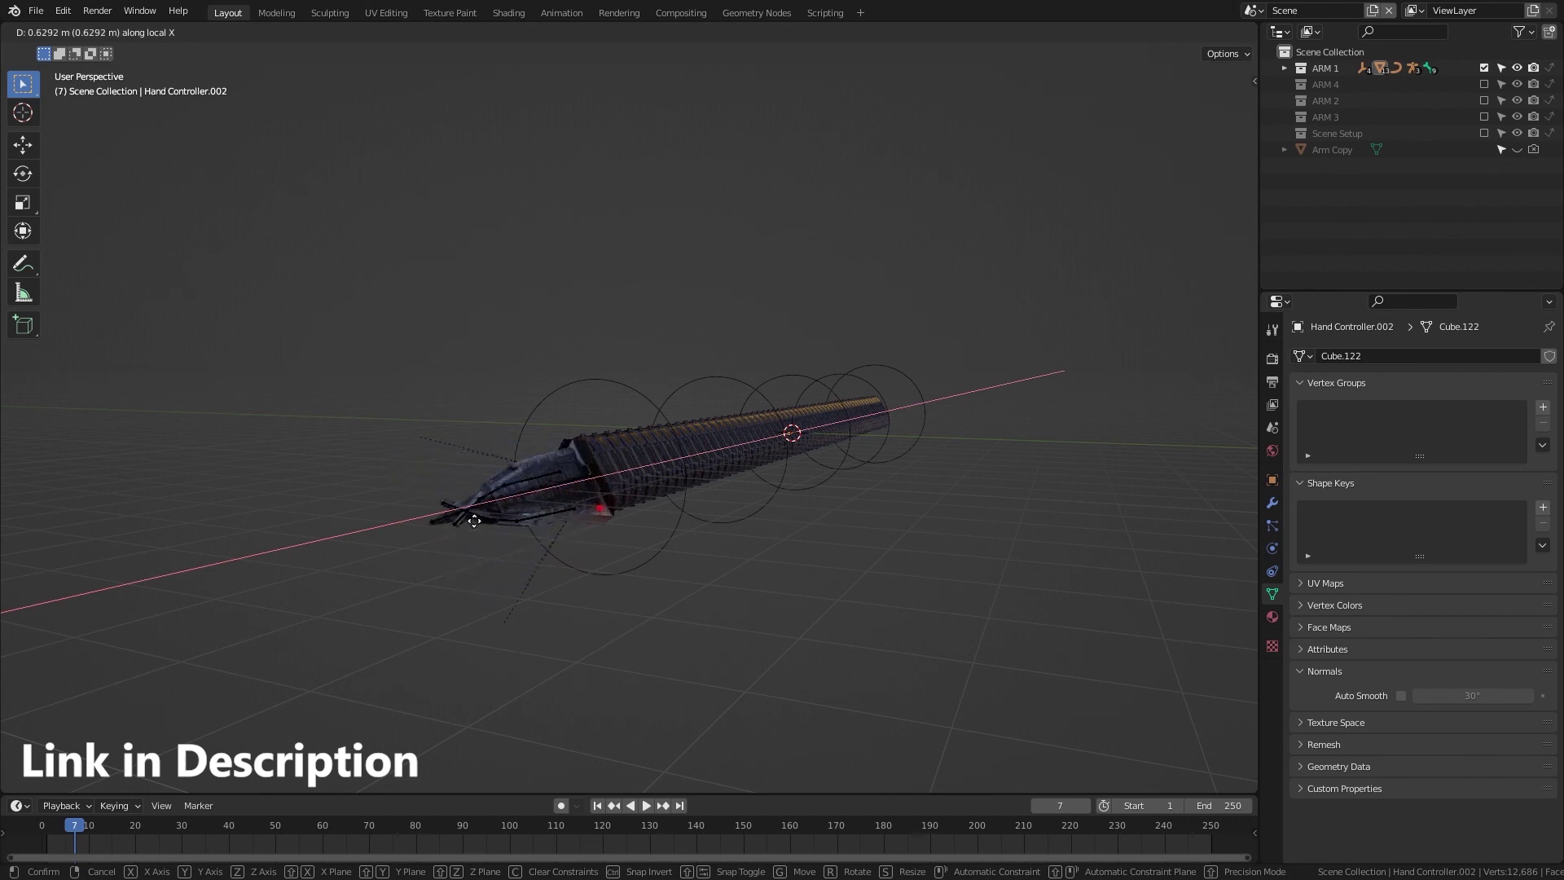
right_click(491, 522)
- Reposition control circles E4.004, a middle circle (lowered) and E1.004 (raised) along the arm
click(683, 493)
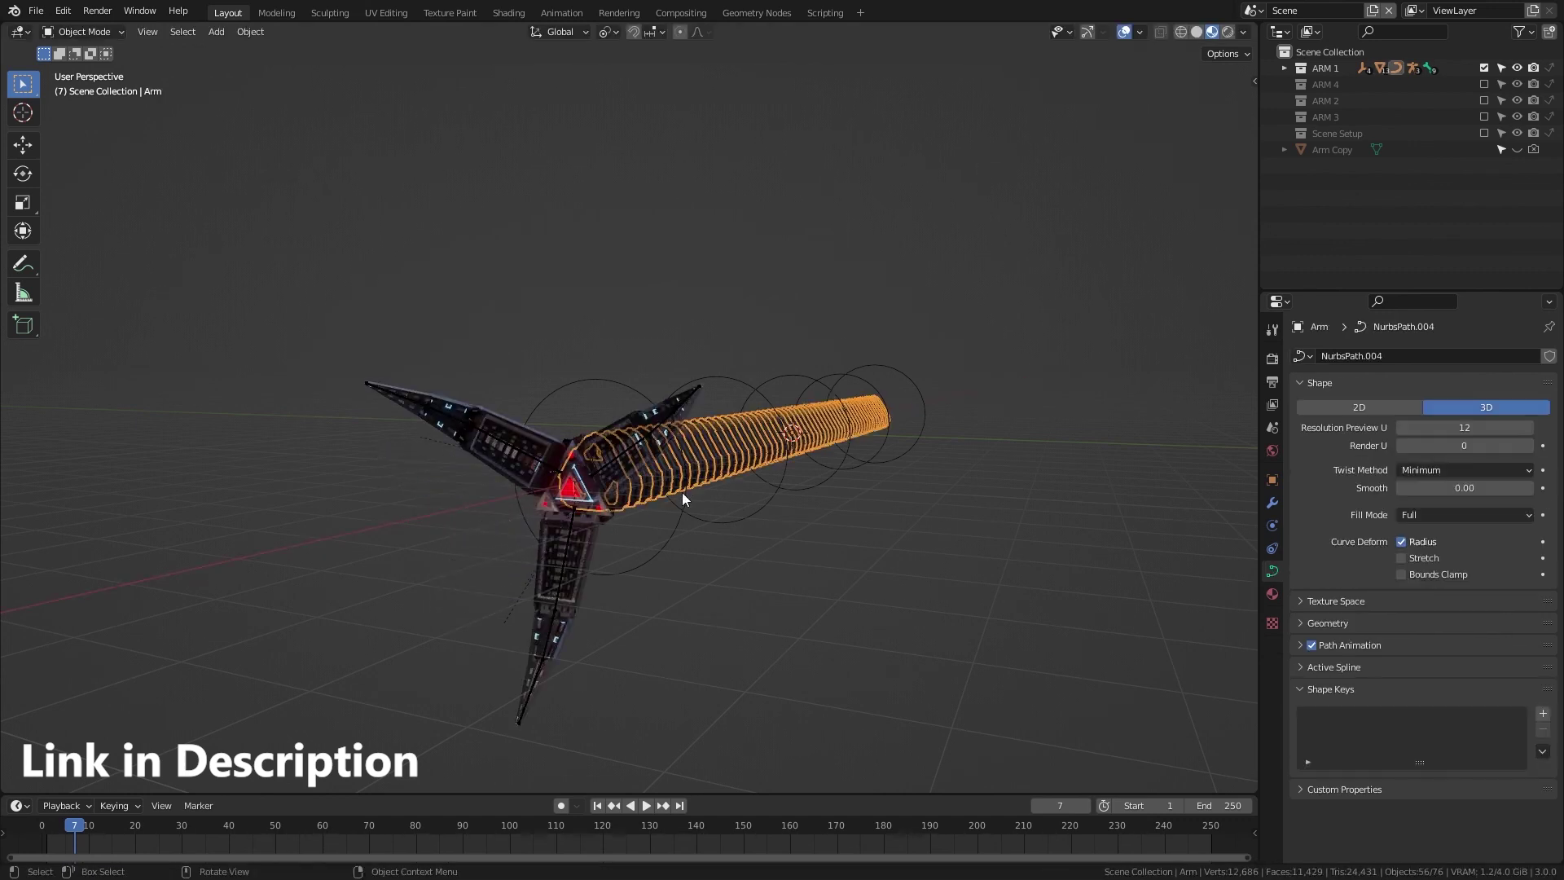
click(687, 514)
key(g)
click(747, 350)
click(838, 475)
key(g)
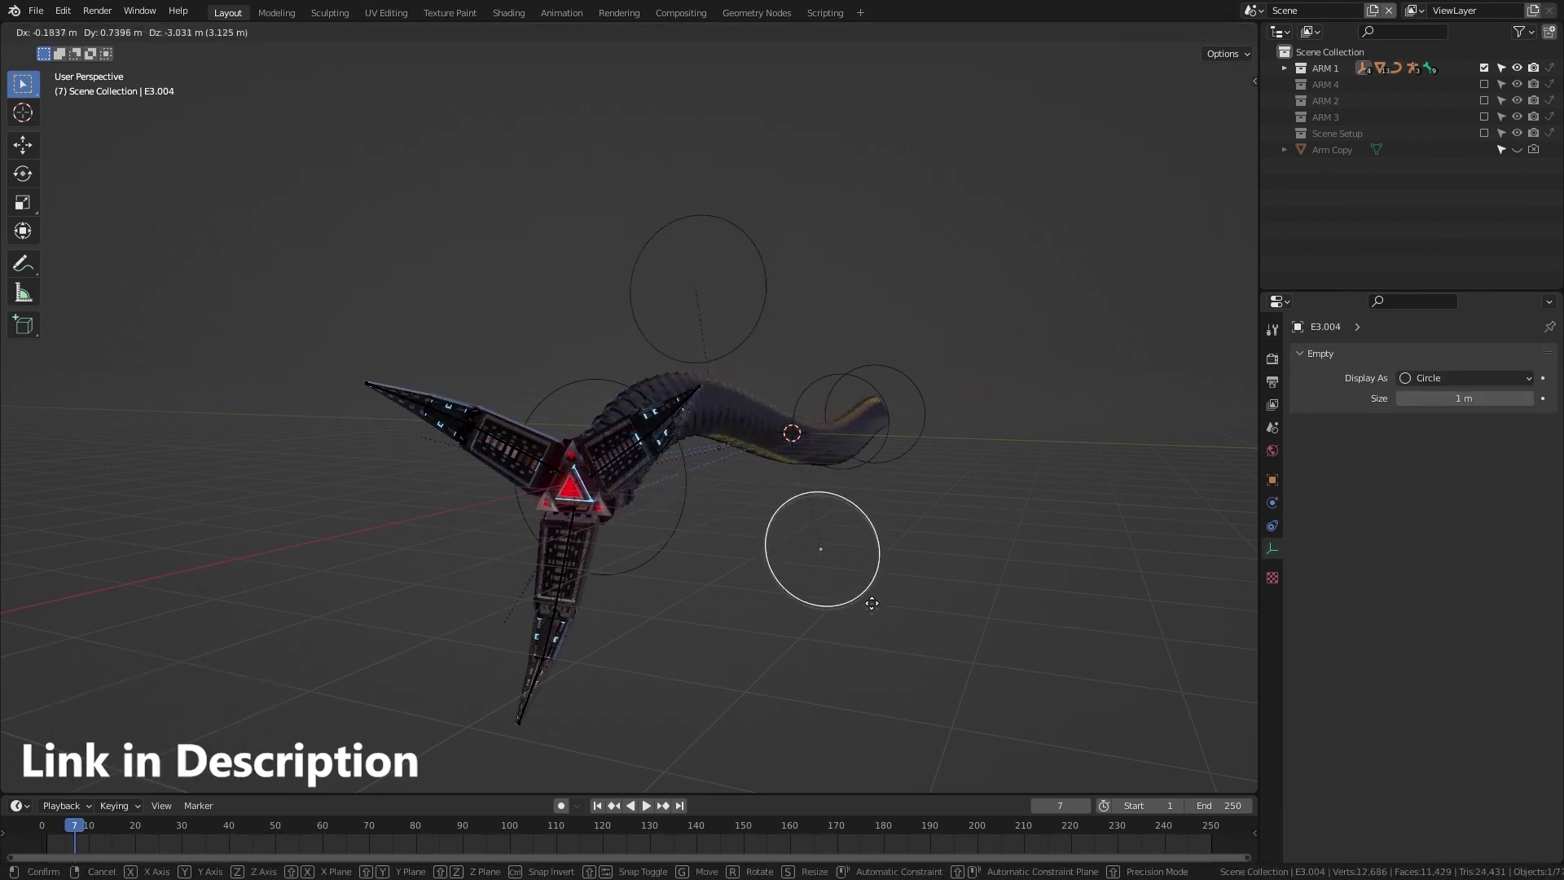
click(884, 648)
click(916, 423)
key(g)
click(911, 312)
- Raise the control circle at the claws to bend the arm's tip
middle_drag(888, 459, 723, 471)
click(713, 464)
key(g)
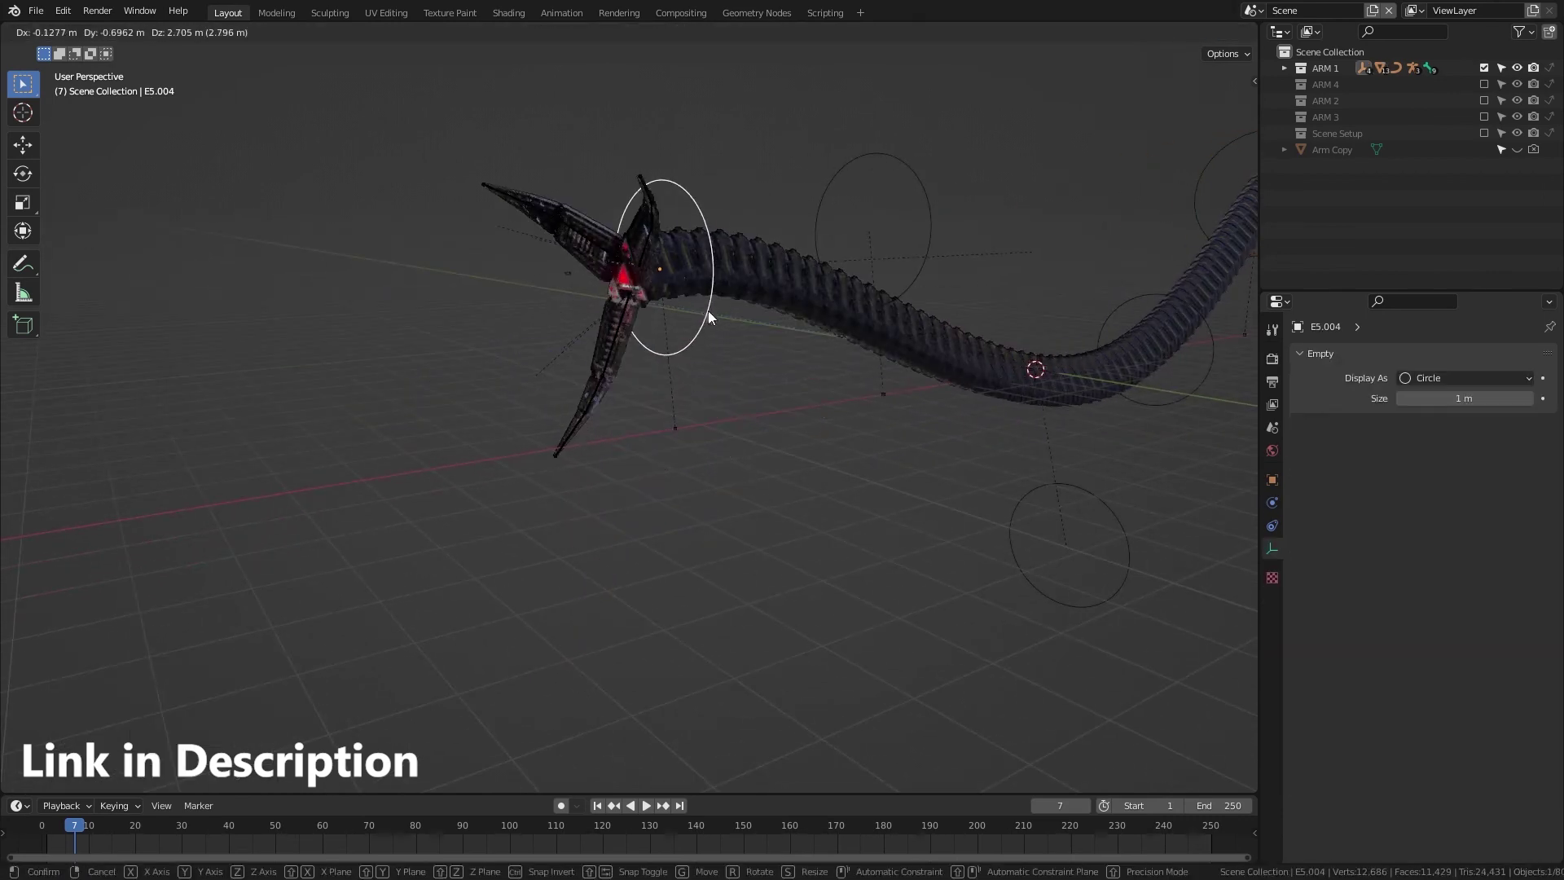
click(695, 305)
- Rotate the Tri Ref.004 (Main).001 piece by -14.3°
click(642, 298)
click(641, 298)
middle_drag(672, 334, 646, 429)
click(665, 409)
key(r)
click(712, 421)
- Turn the TRiCenter.005 claw hub -39.6° about Z
scroll(712, 422, up, 3)
key(r)
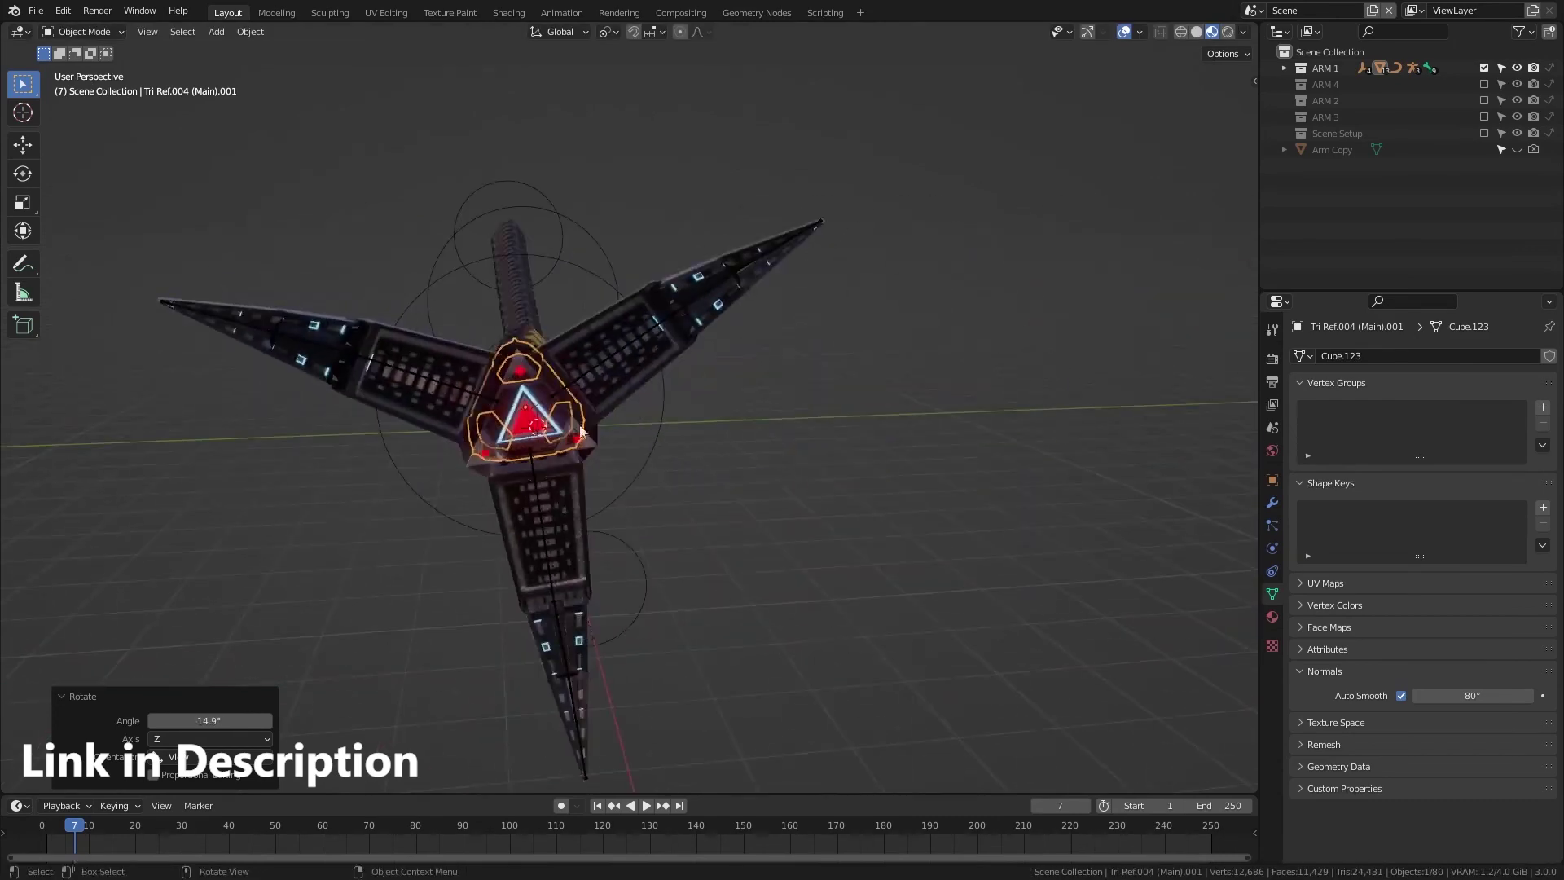
key(r)
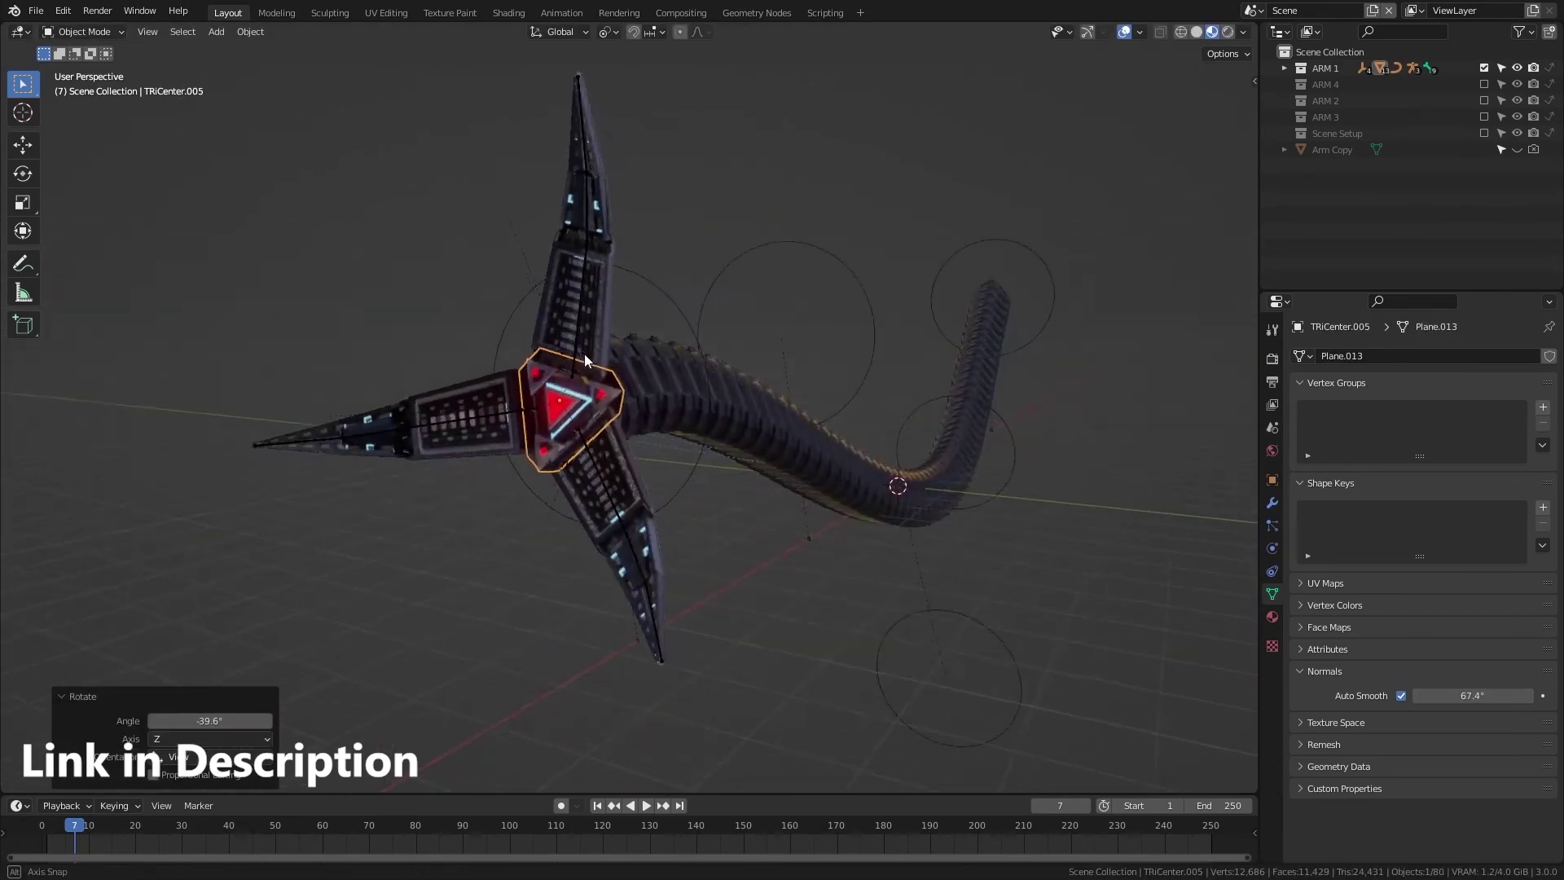